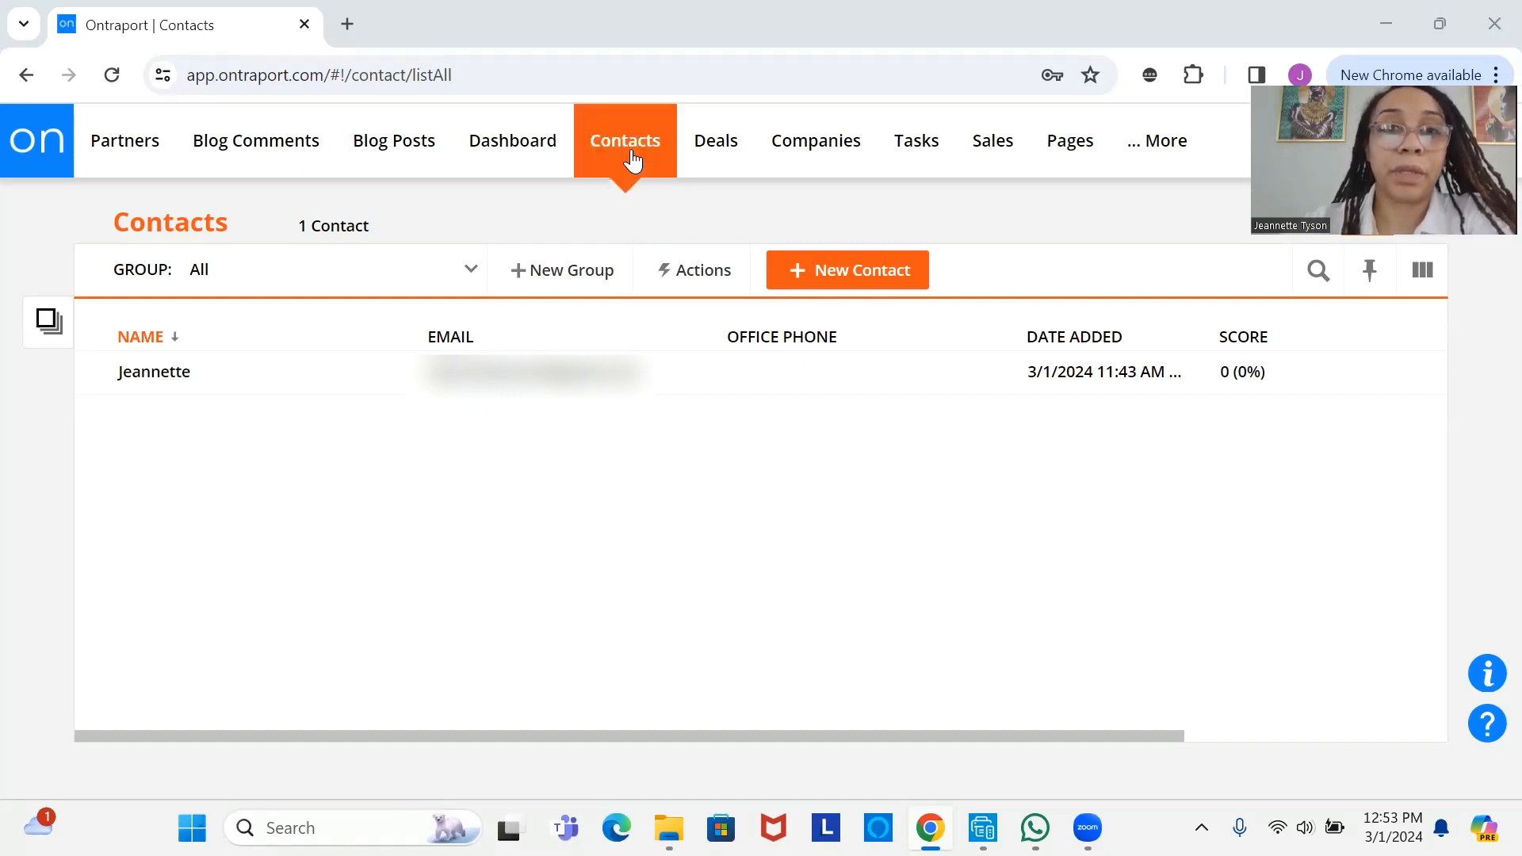
- Create a blank automation from scratch named OCC_NEWSLETTER_ATM from the Automations list
mouse_move(631, 159)
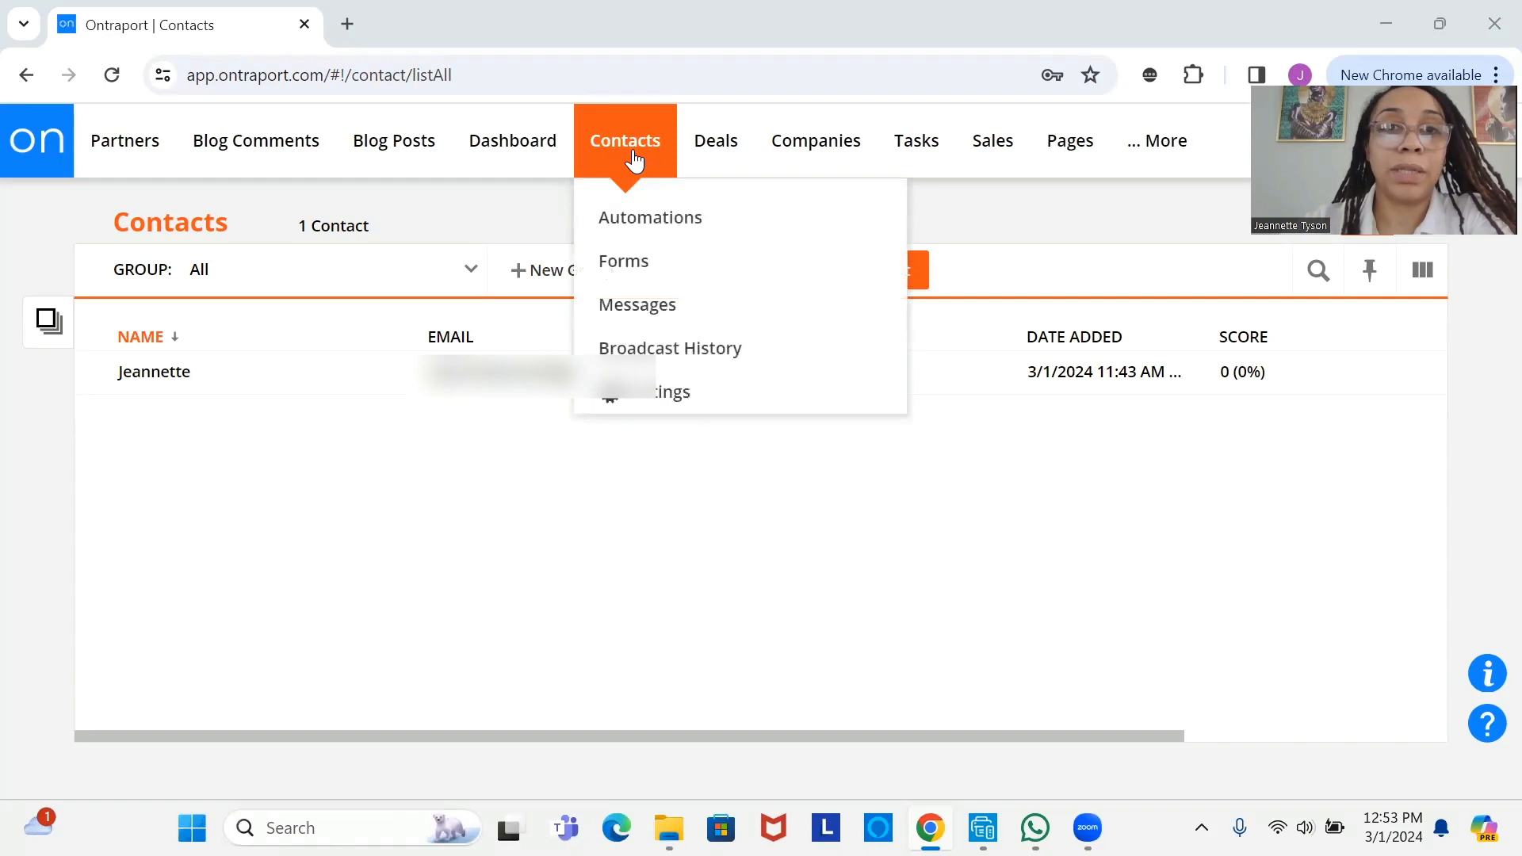
click(639, 221)
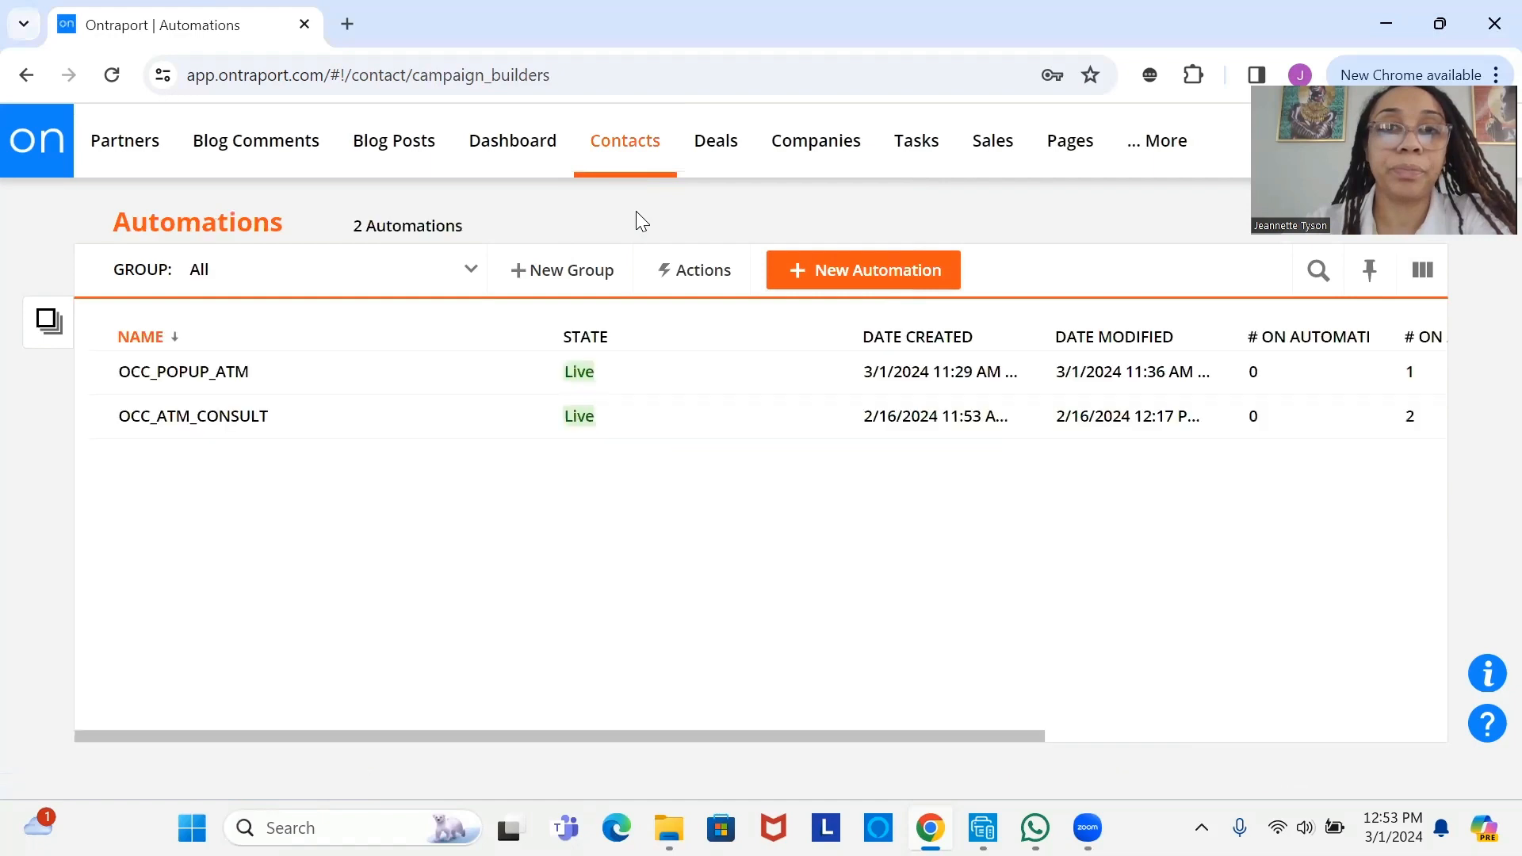
click(848, 277)
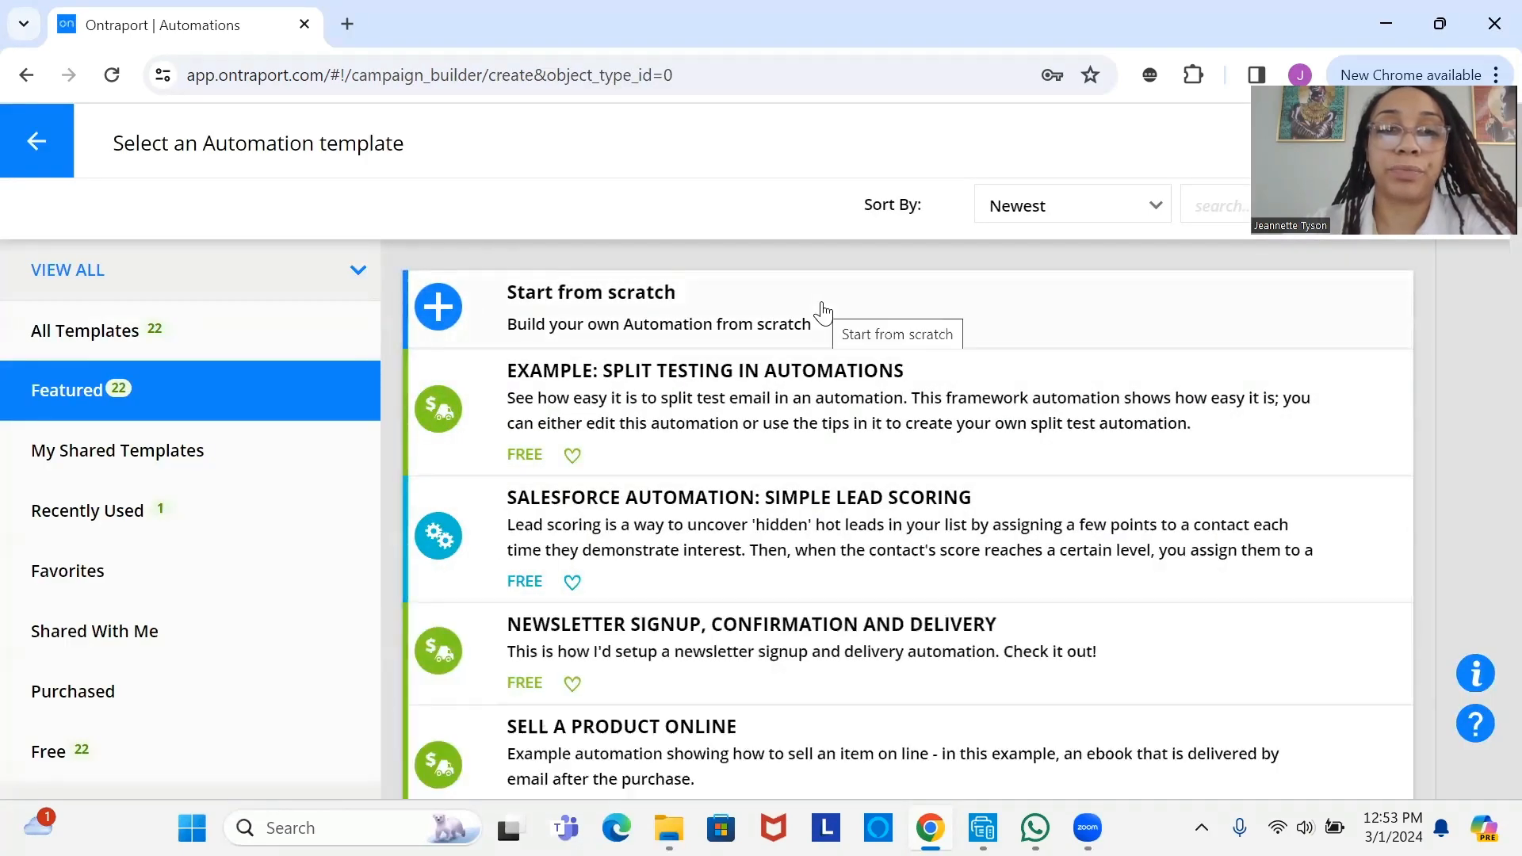
click(824, 312)
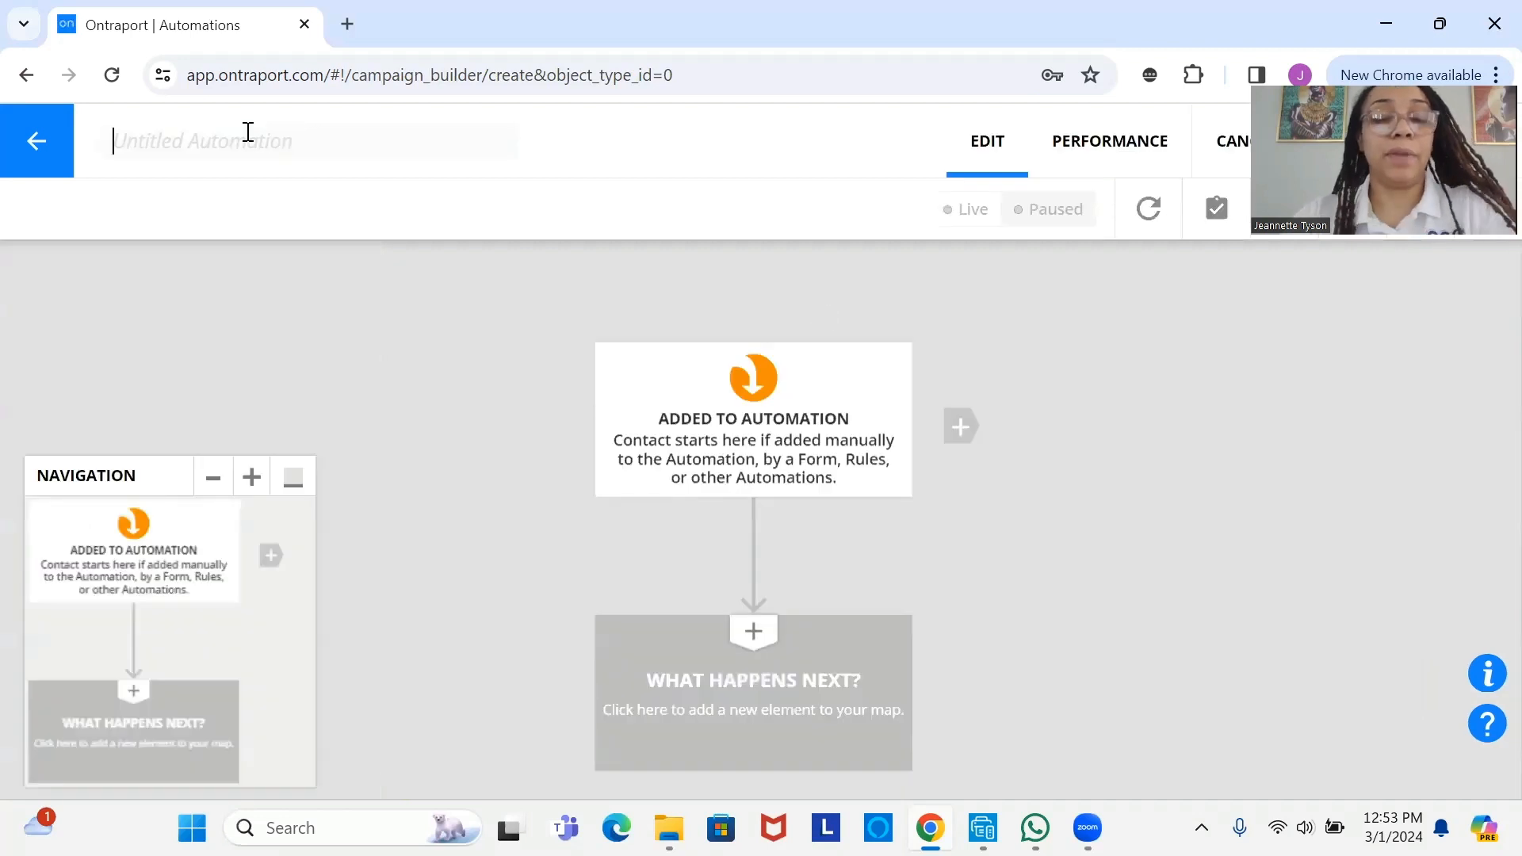
text(OCC_)
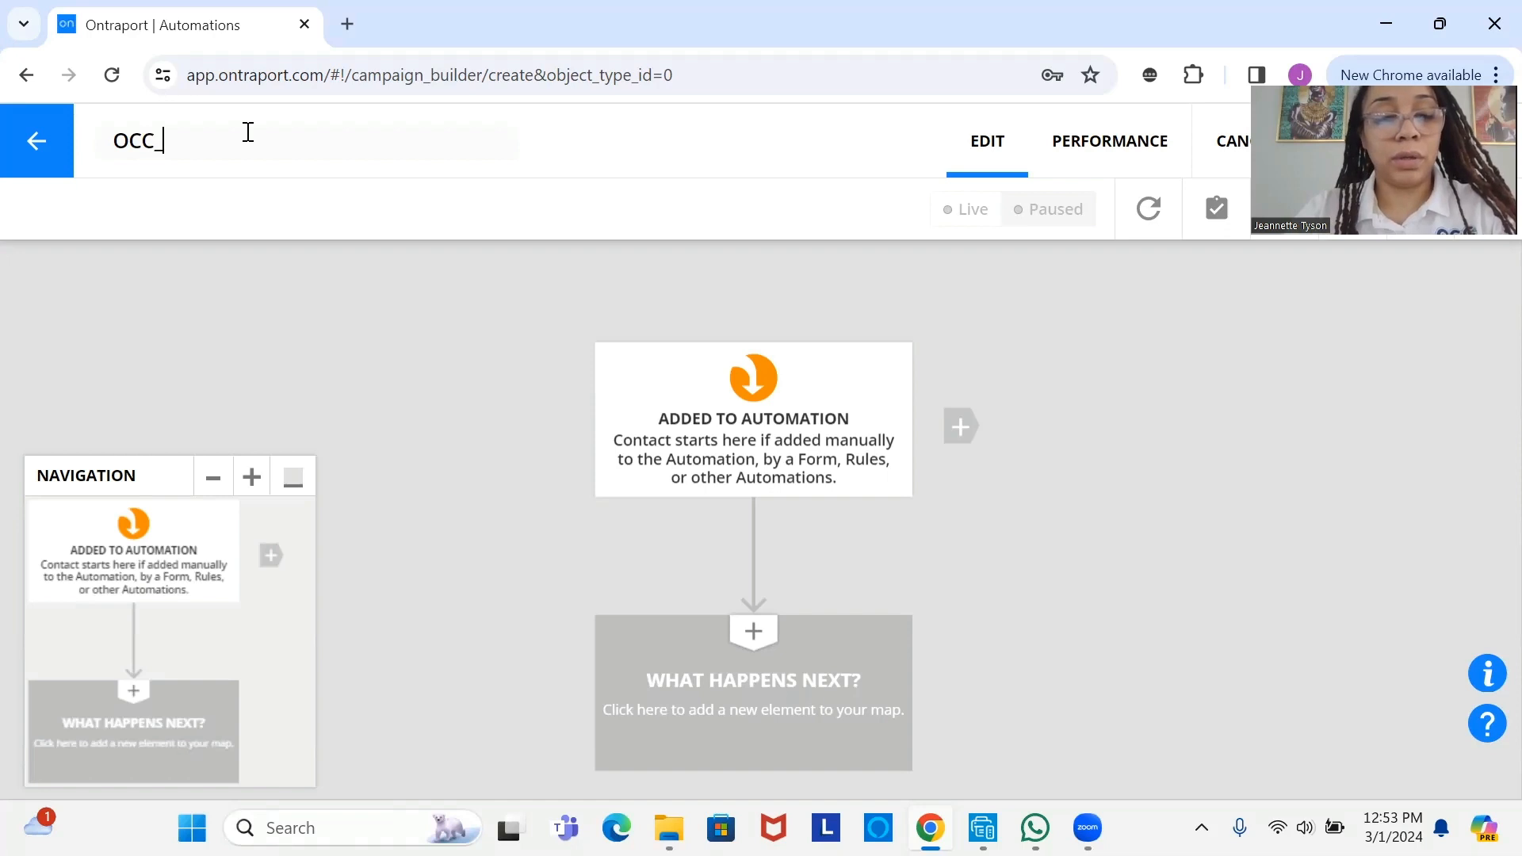
text( NEWSLE)
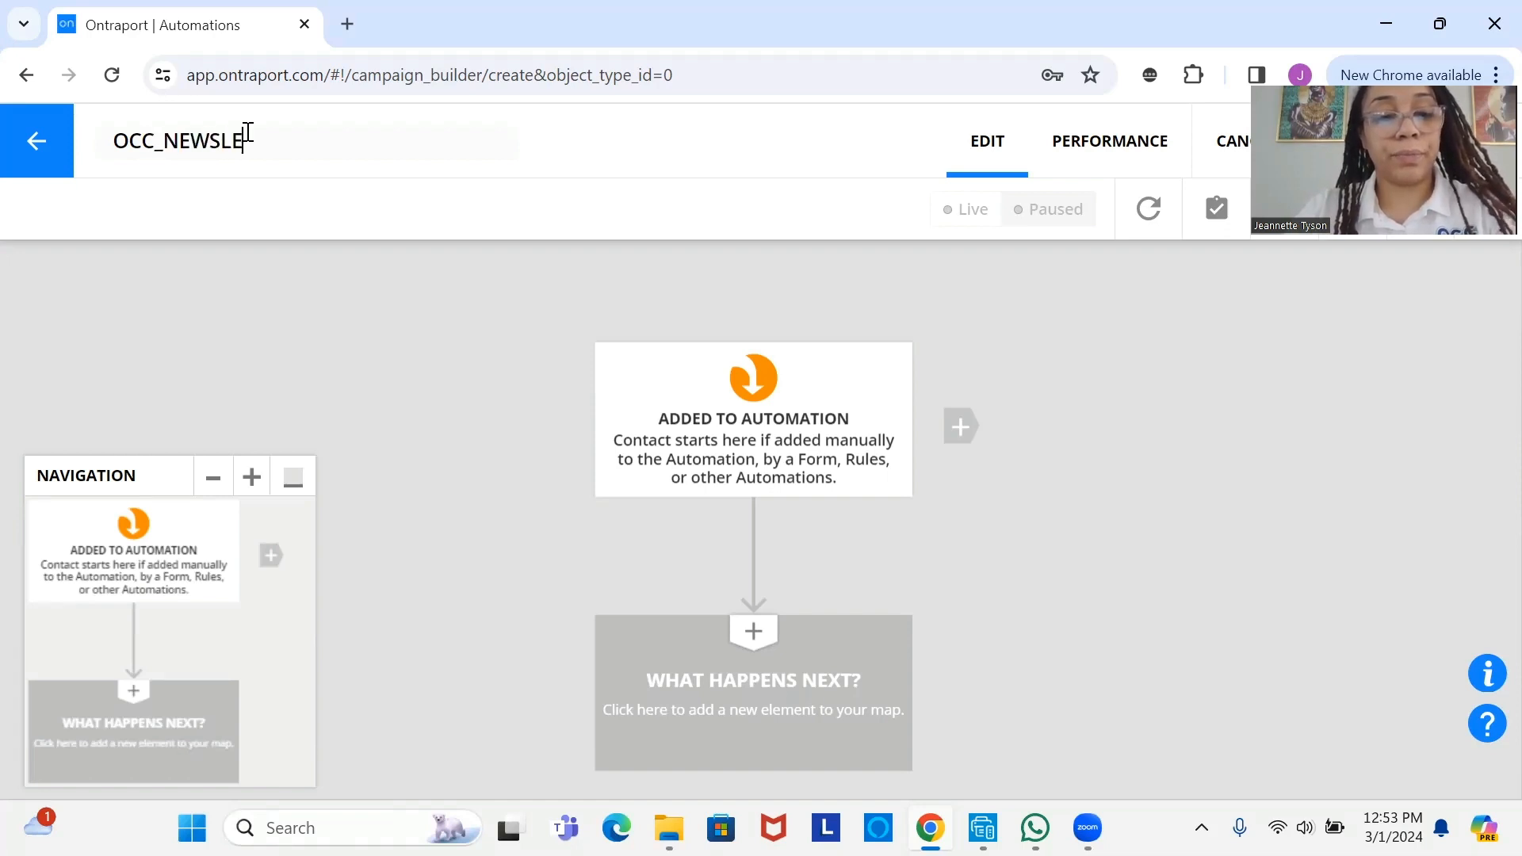
text(TTER)
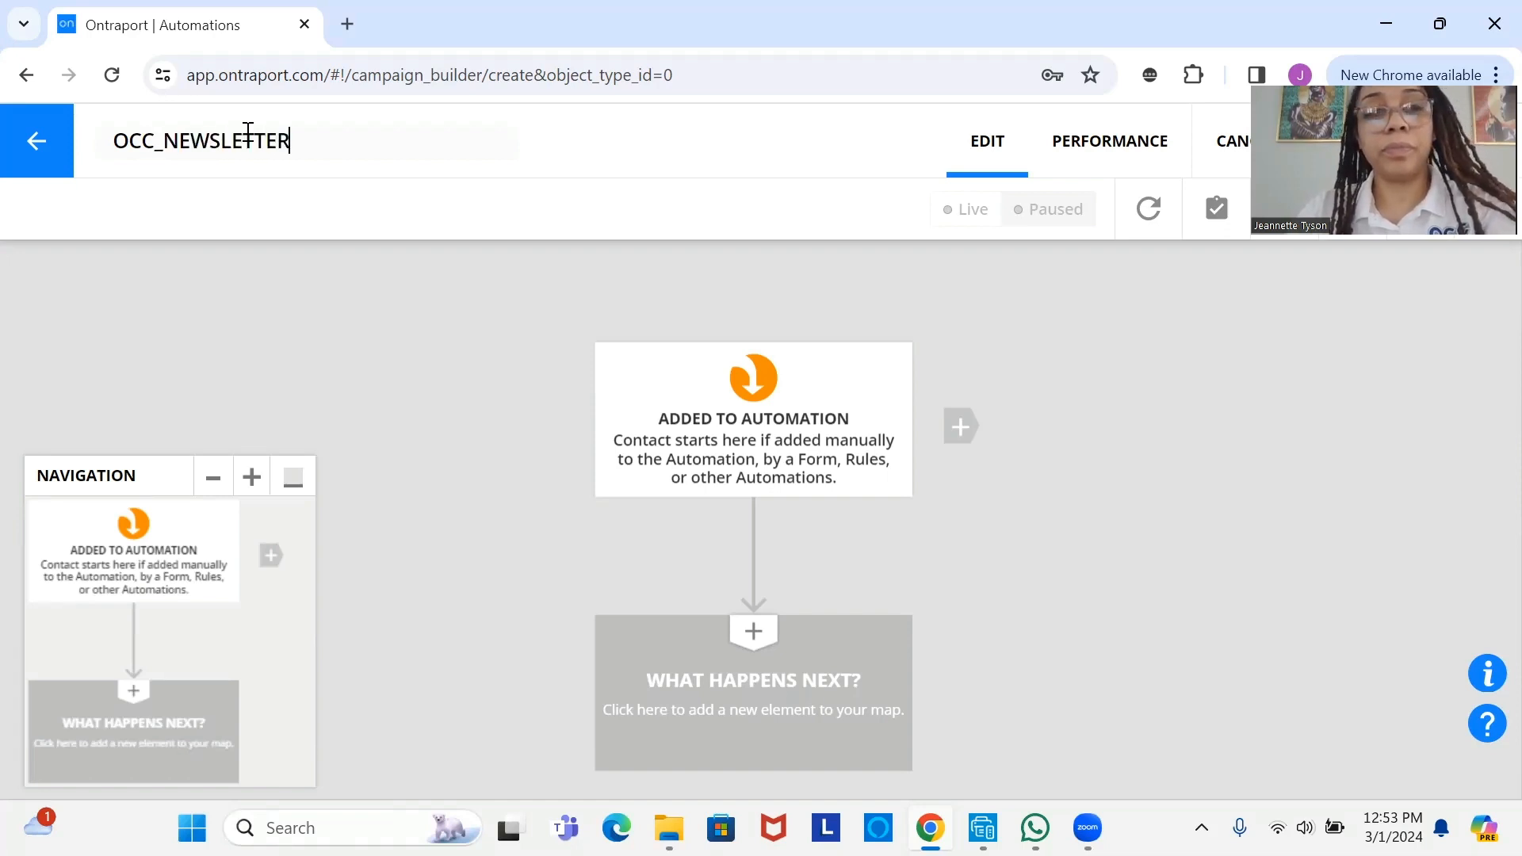
text(_ATM)
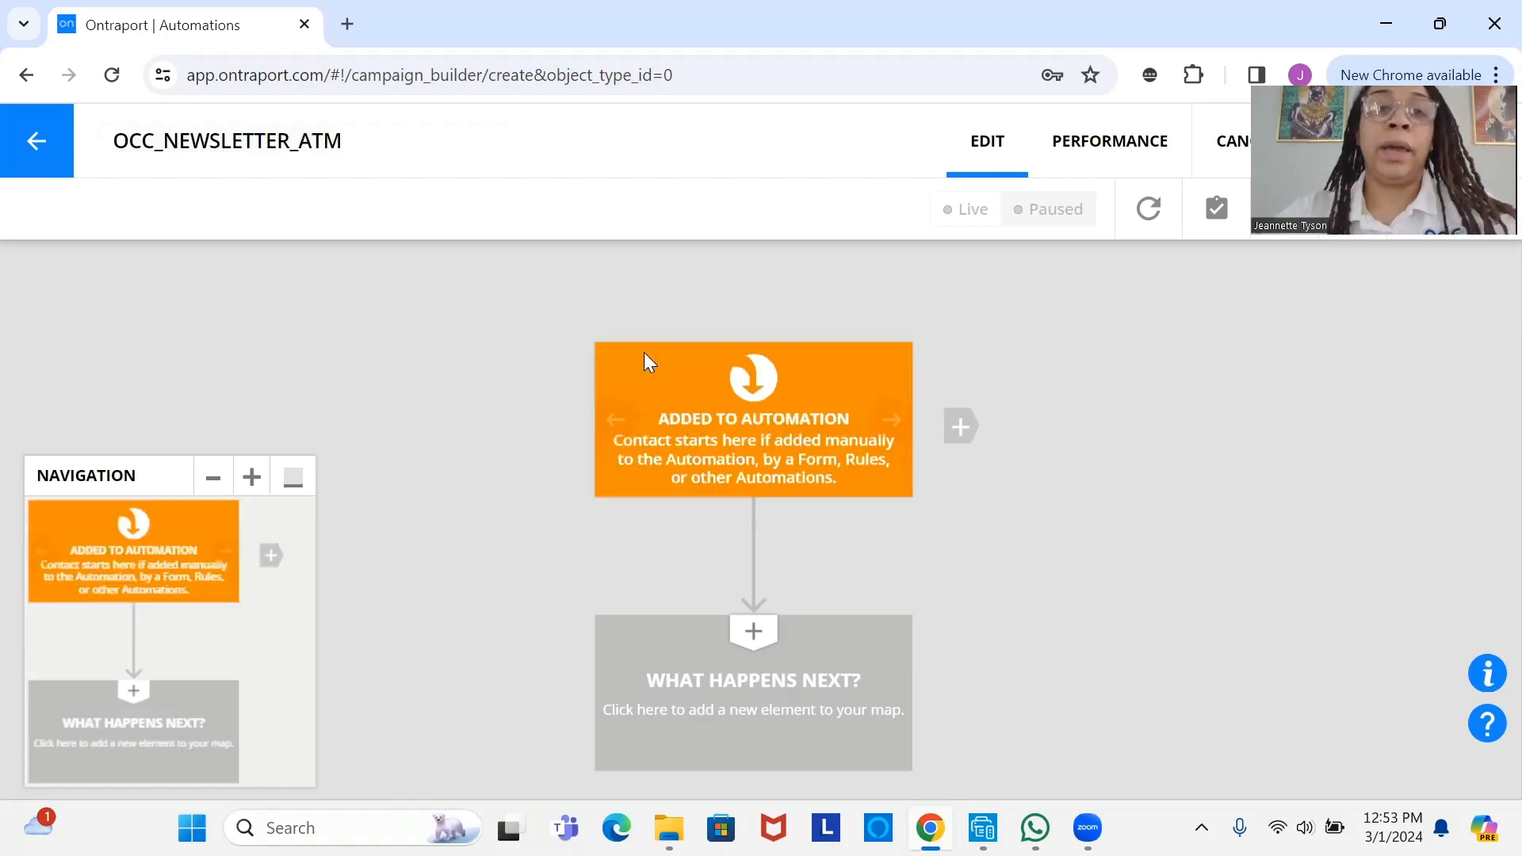
click(295, 479)
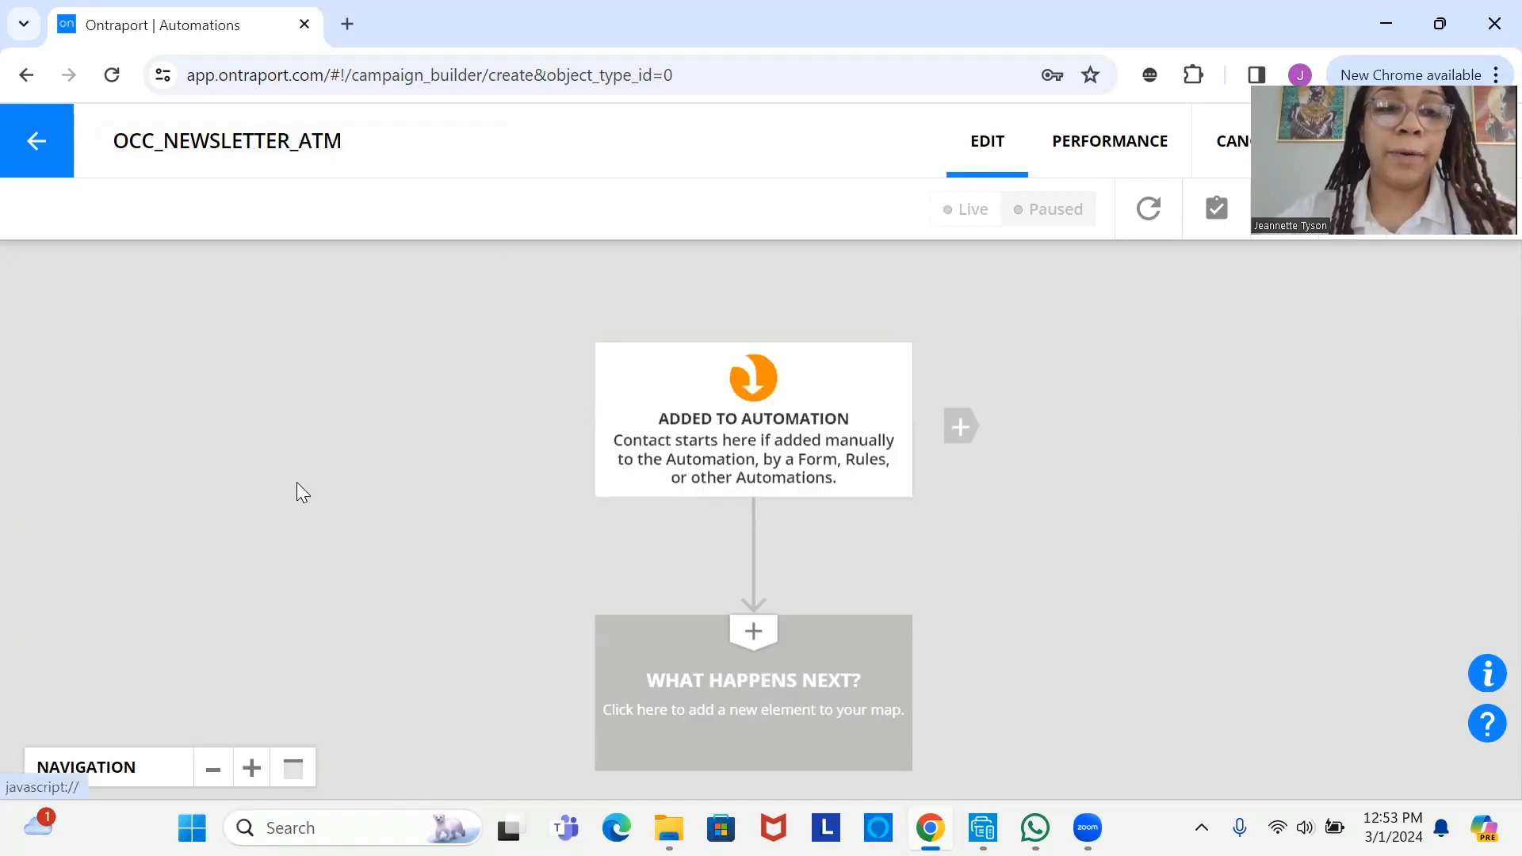
- Add a trial Change Tags step under the automation's start element
drag(639, 417, 394, 387)
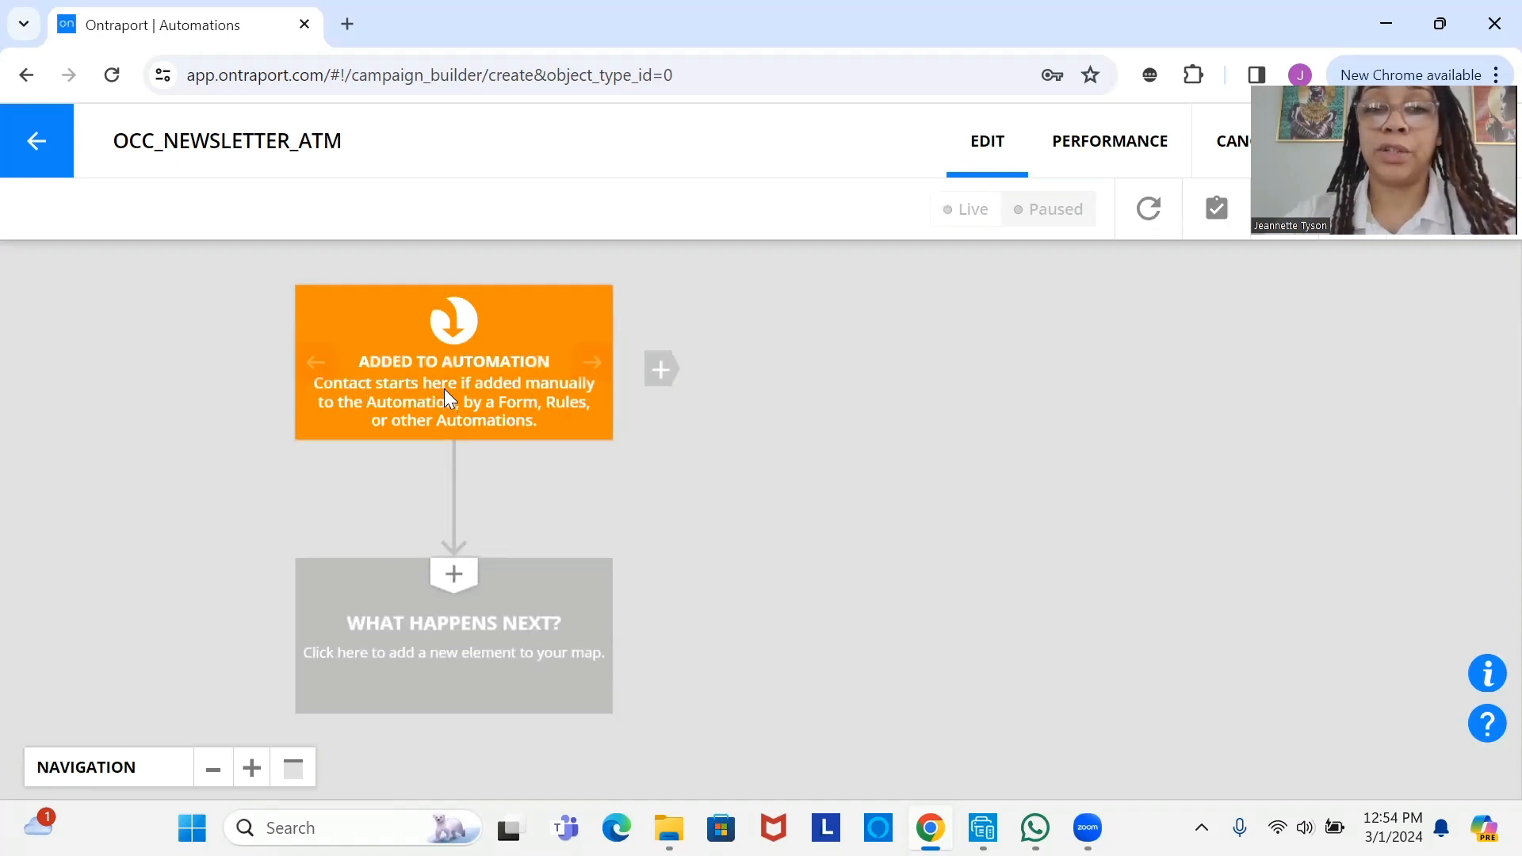
click(444, 609)
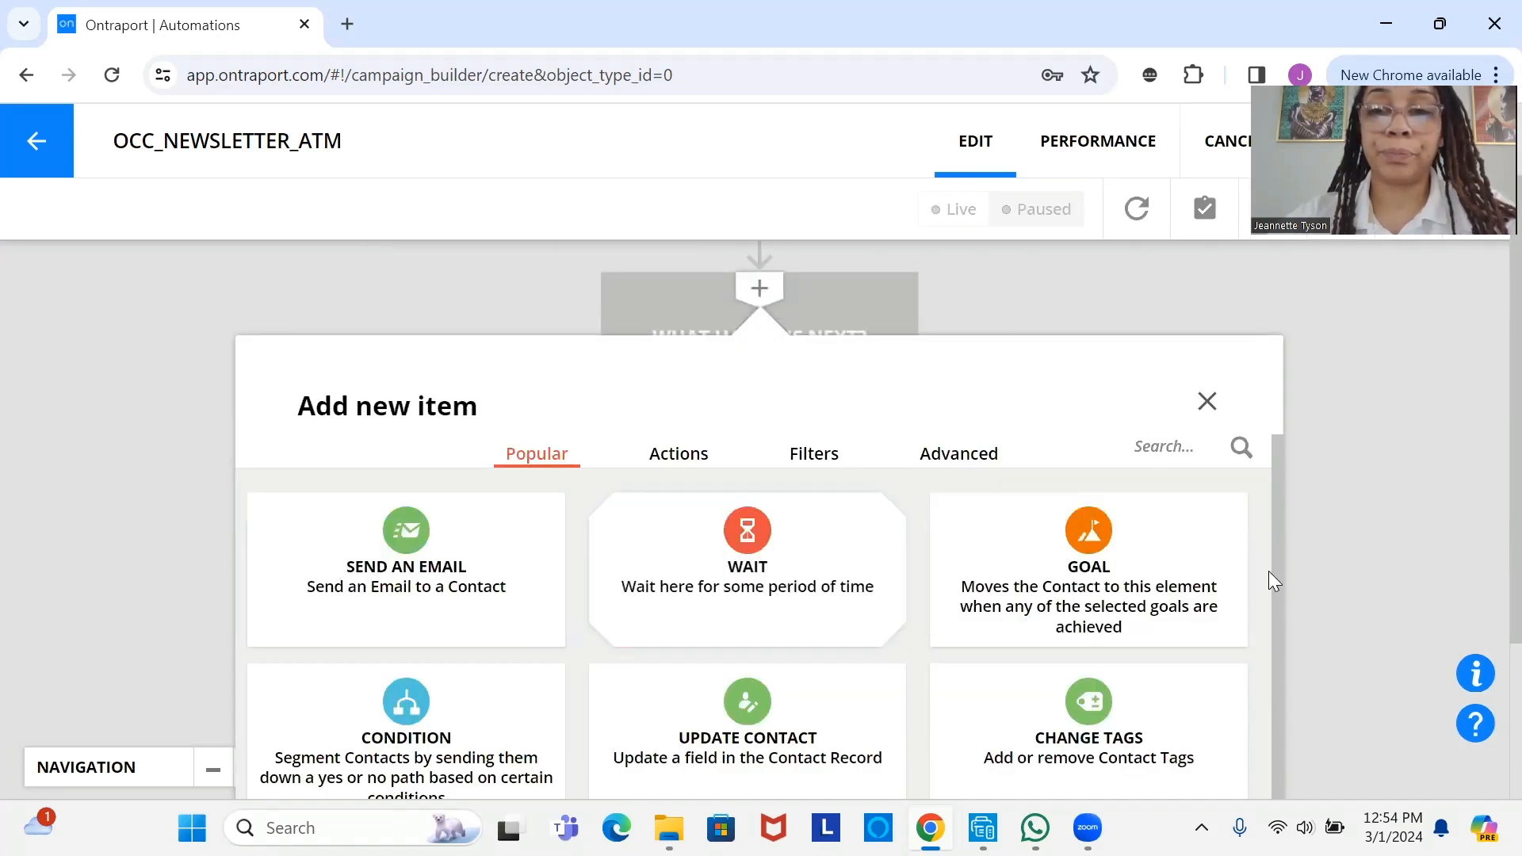
click(1129, 724)
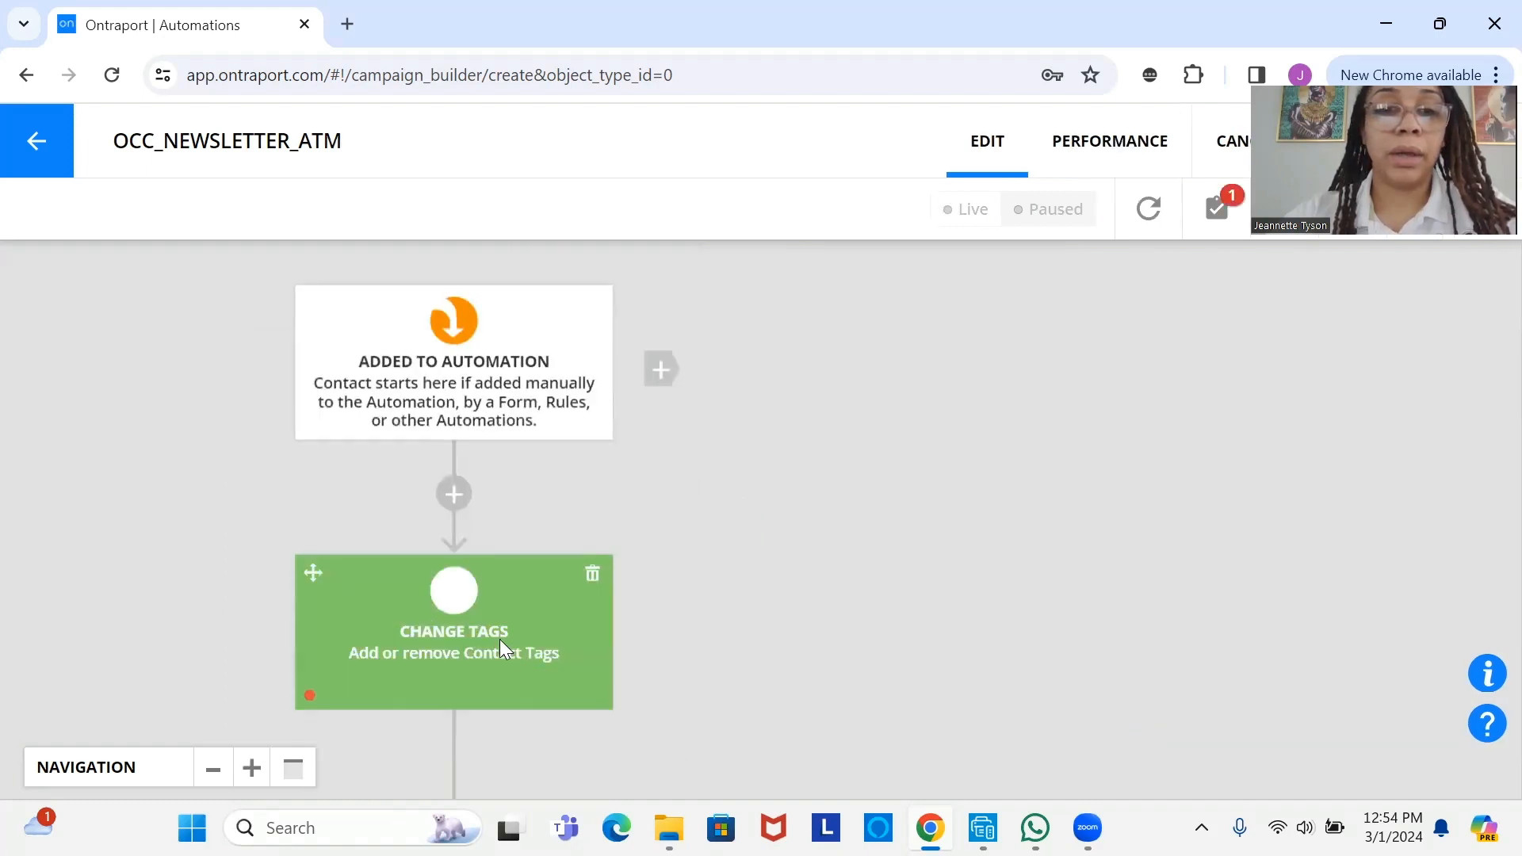
drag(499, 639, 539, 555)
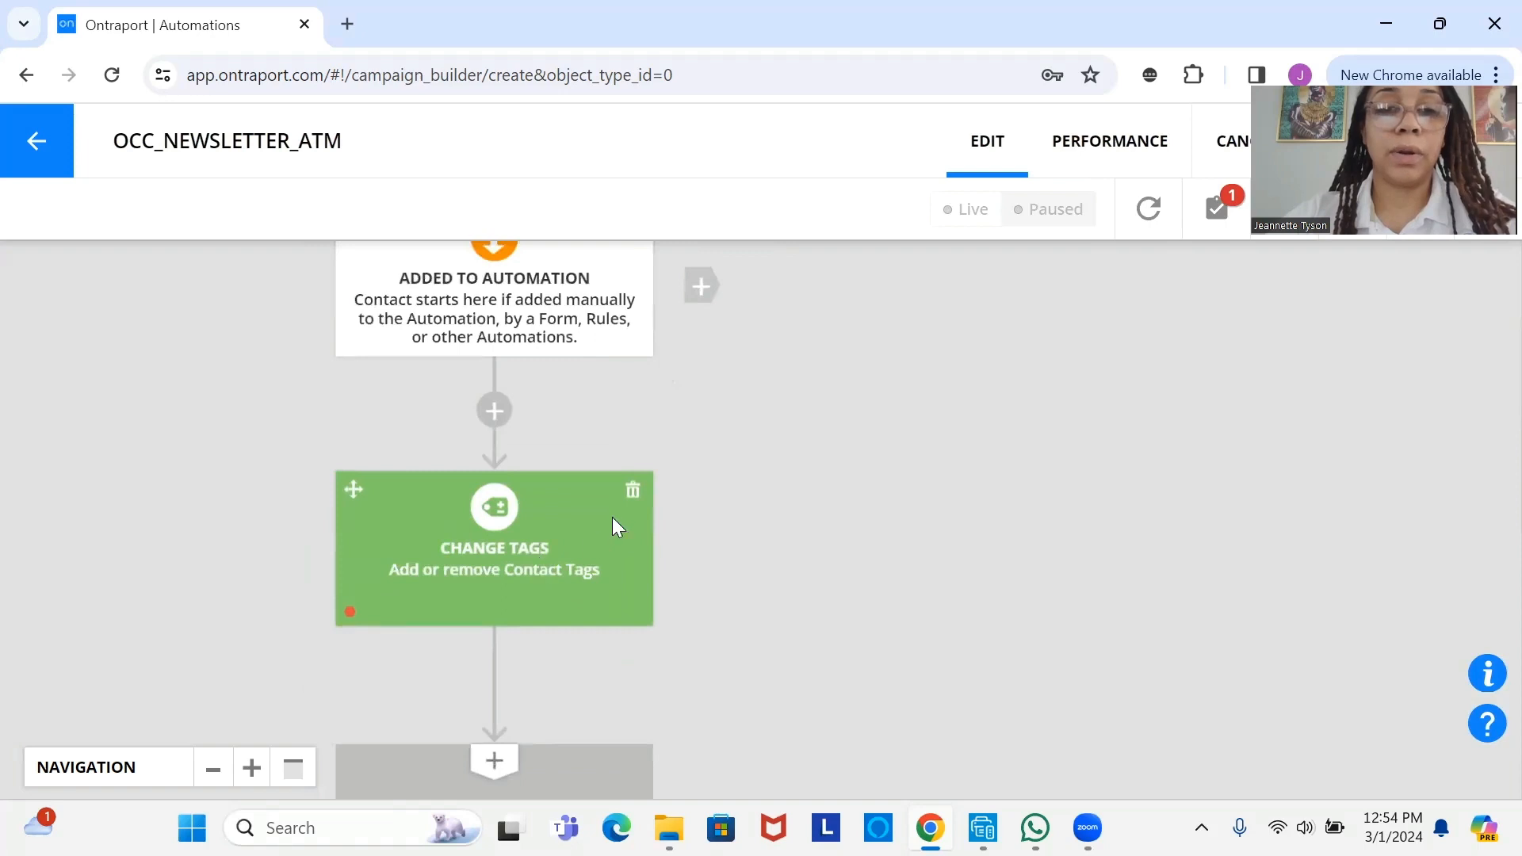
- Delete only the Change Tags step so the start leads straight to End
click(632, 496)
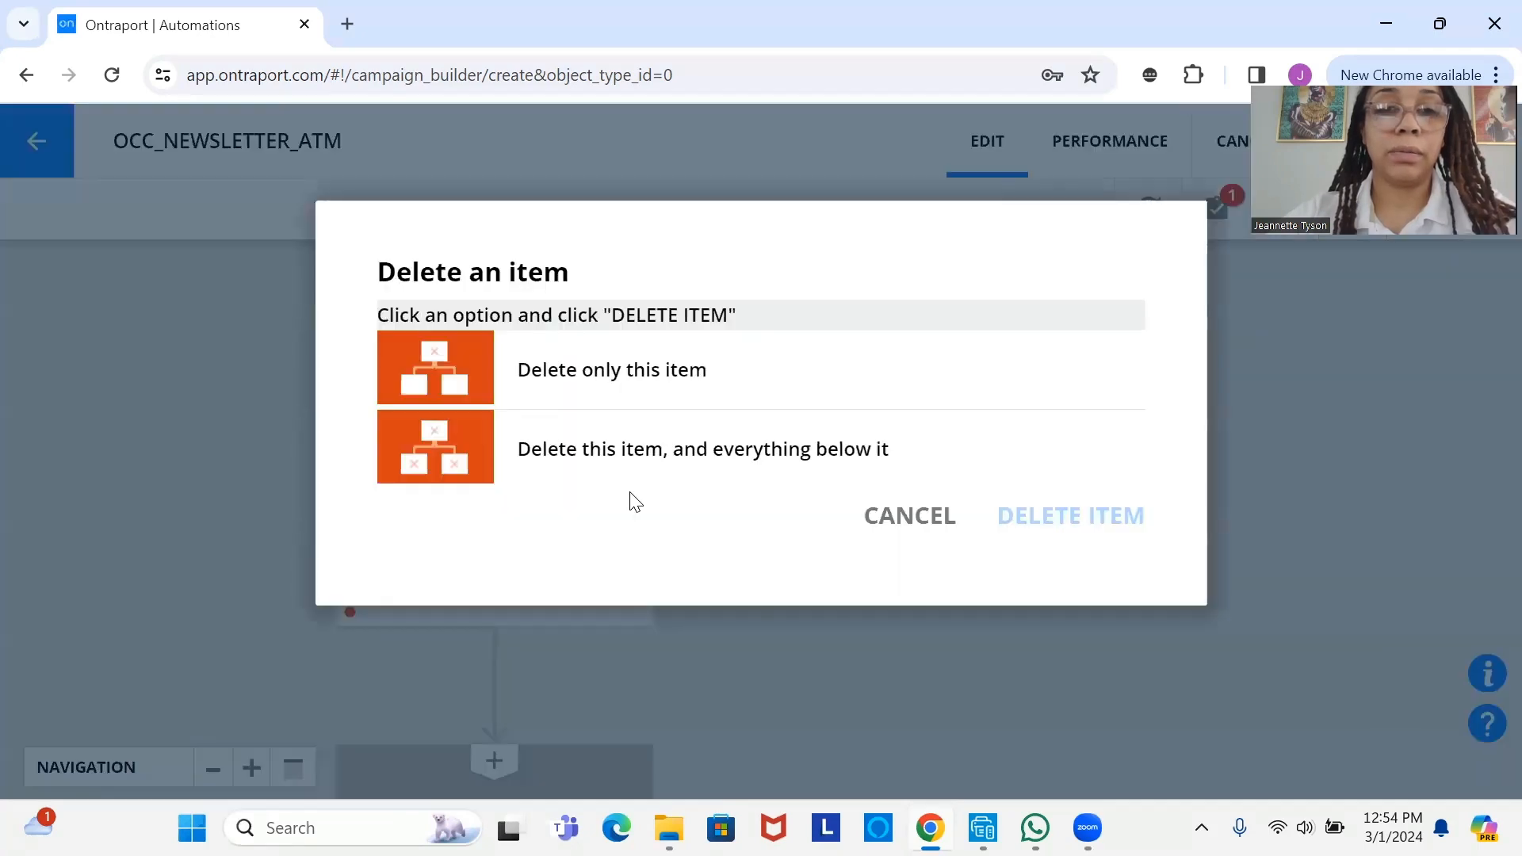
click(718, 384)
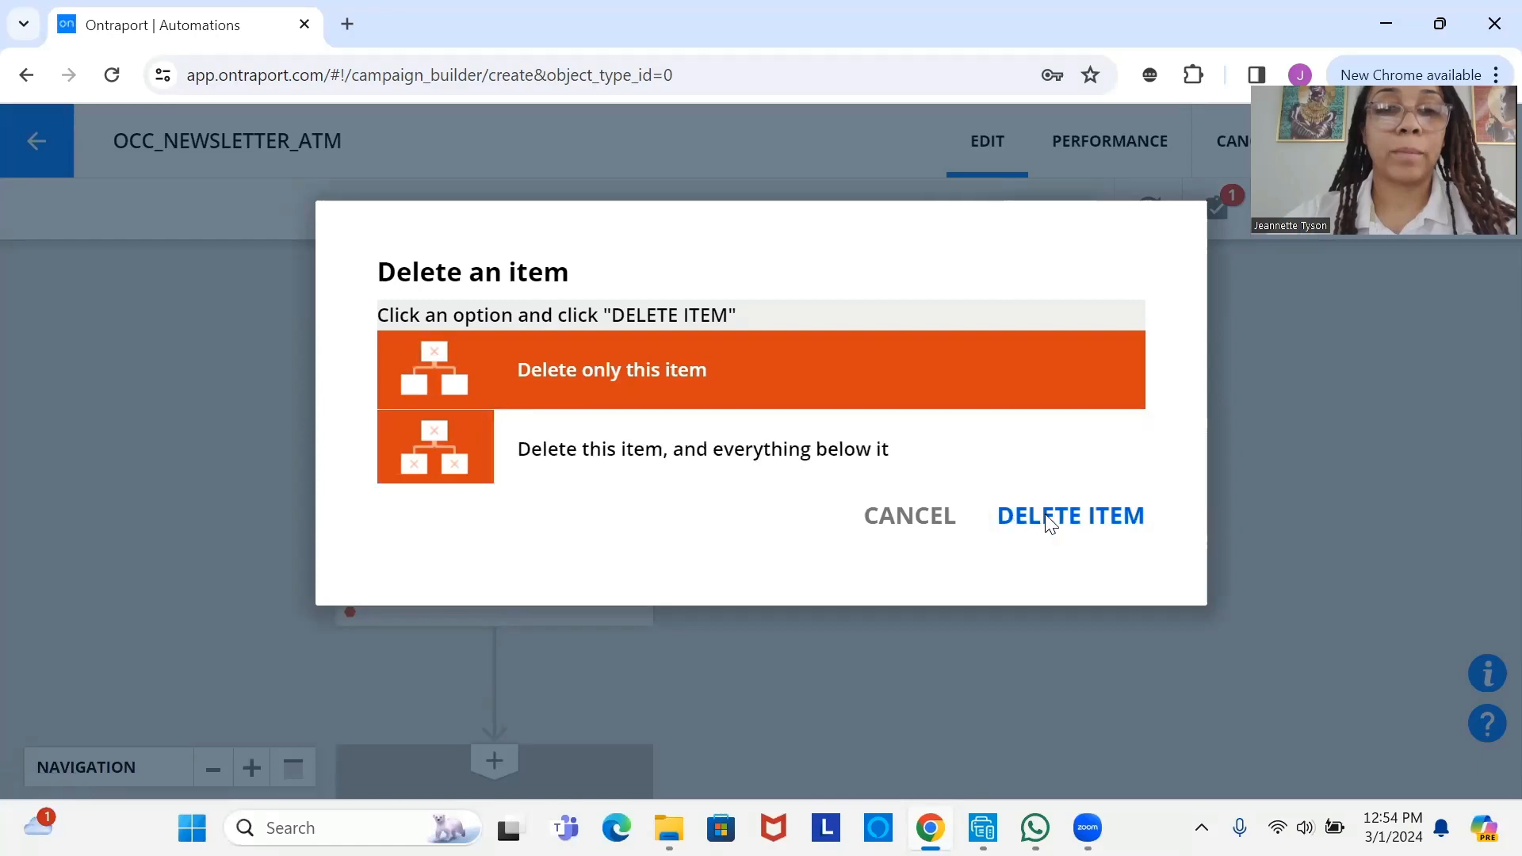
click(1046, 522)
click(454, 591)
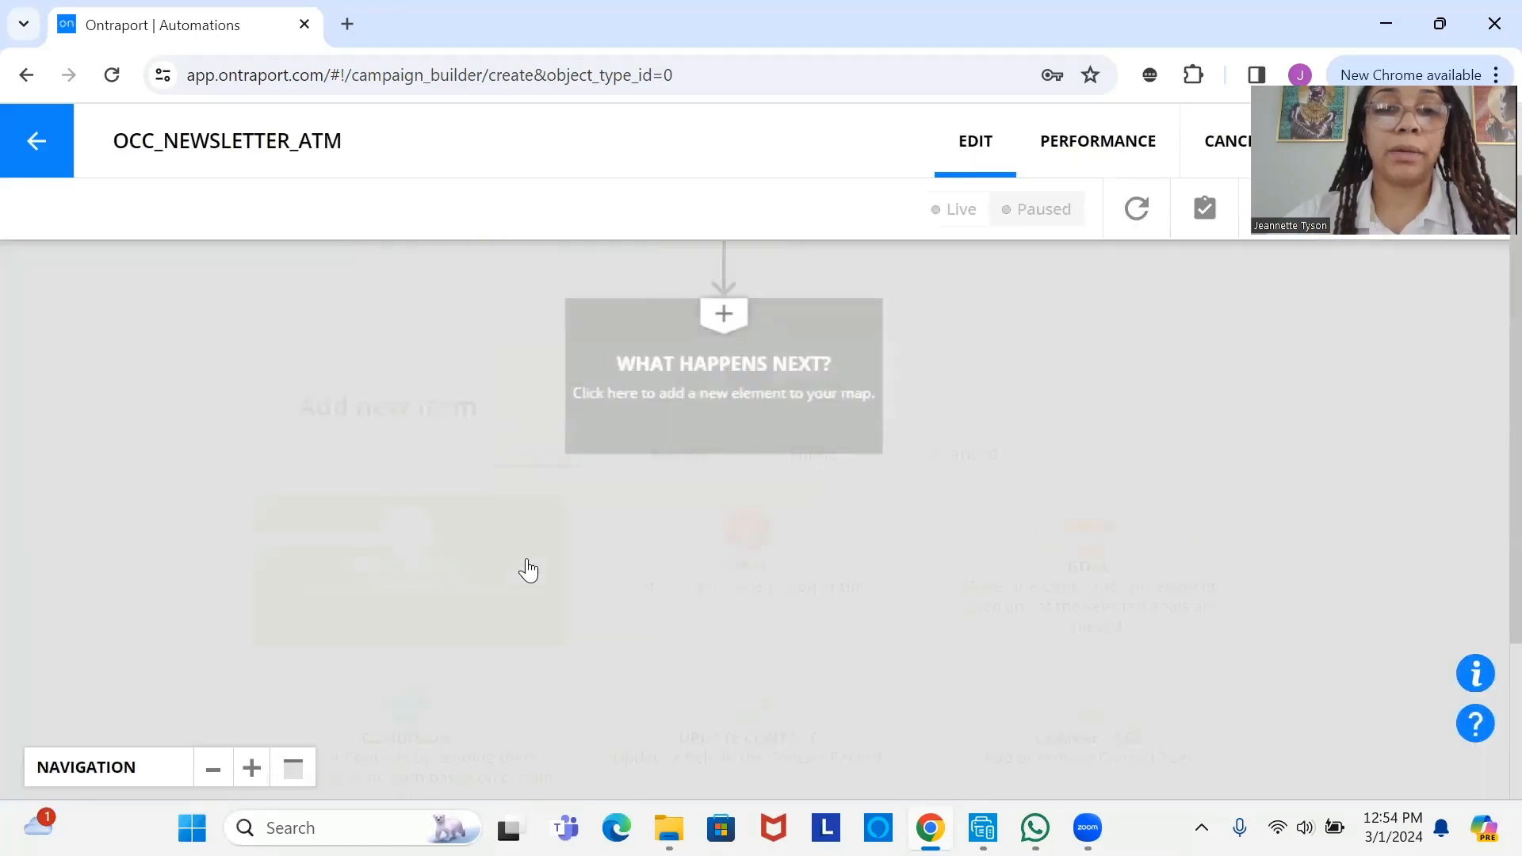
scroll(1245, 755, down, 1)
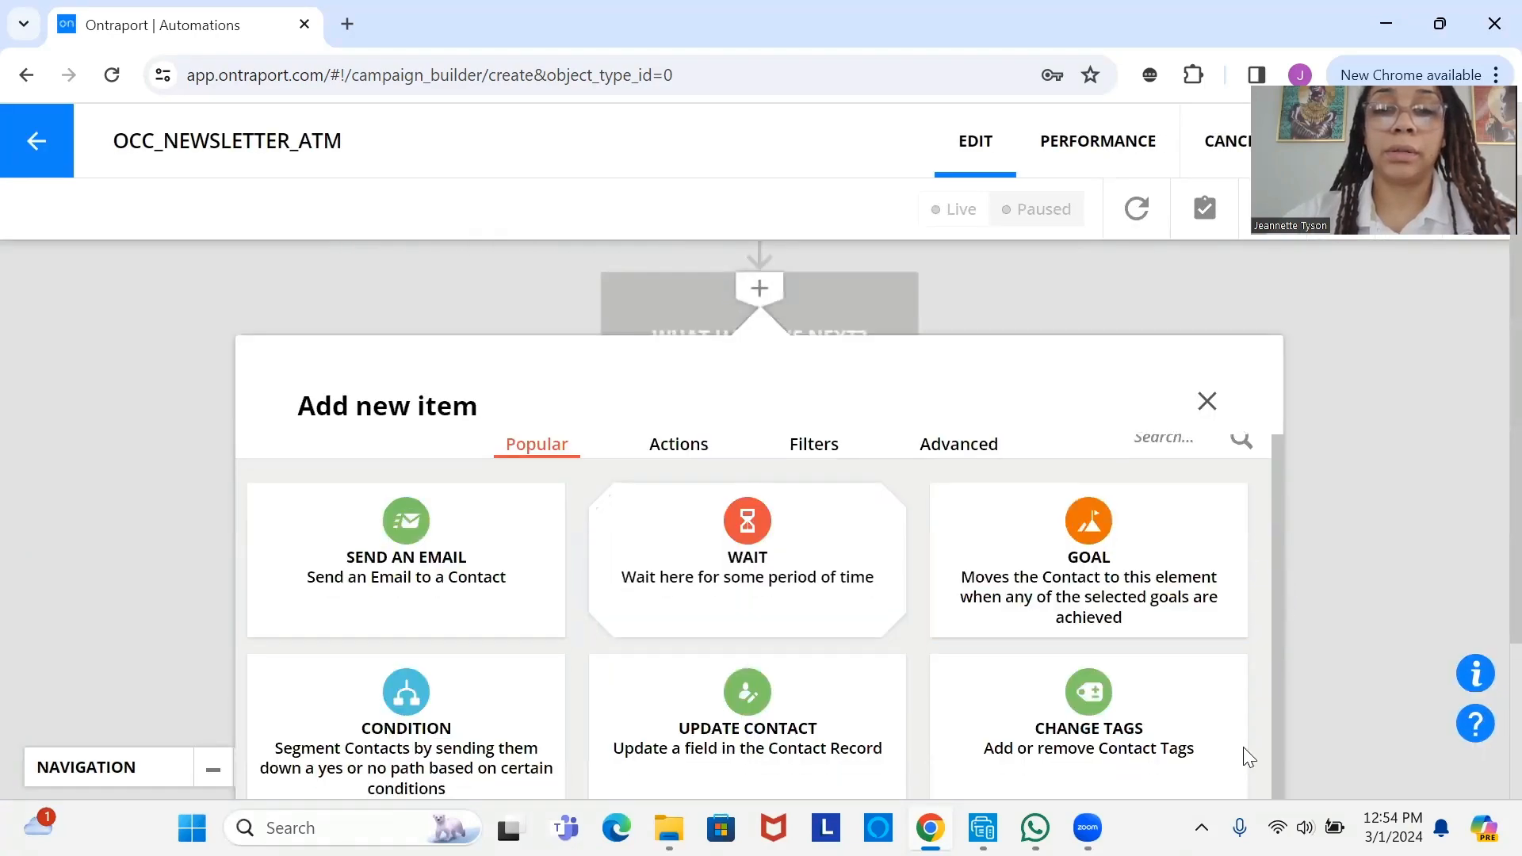
key(Escape)
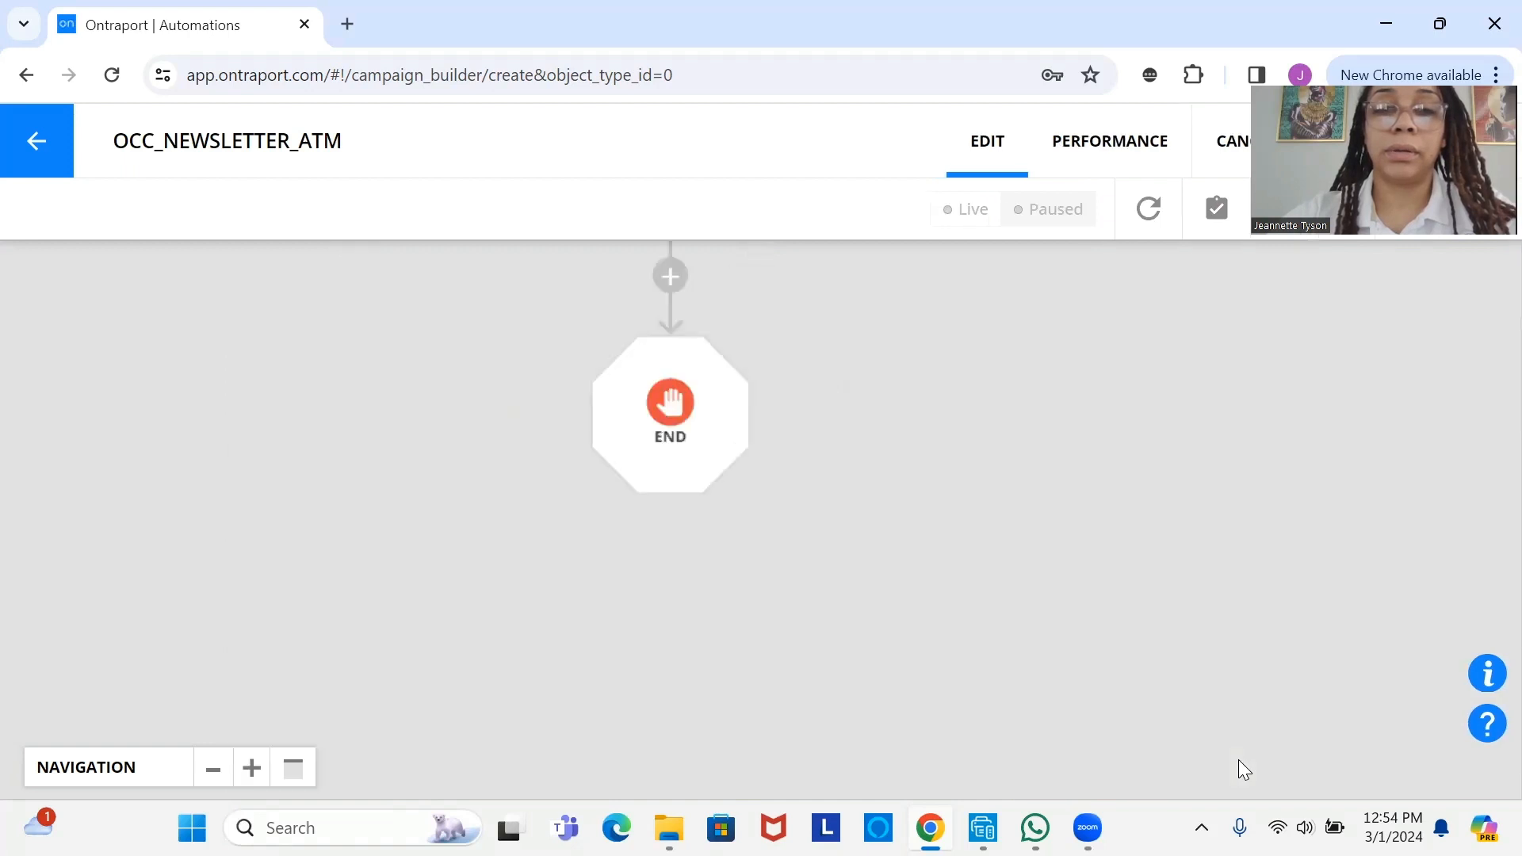
drag(571, 298, 547, 429)
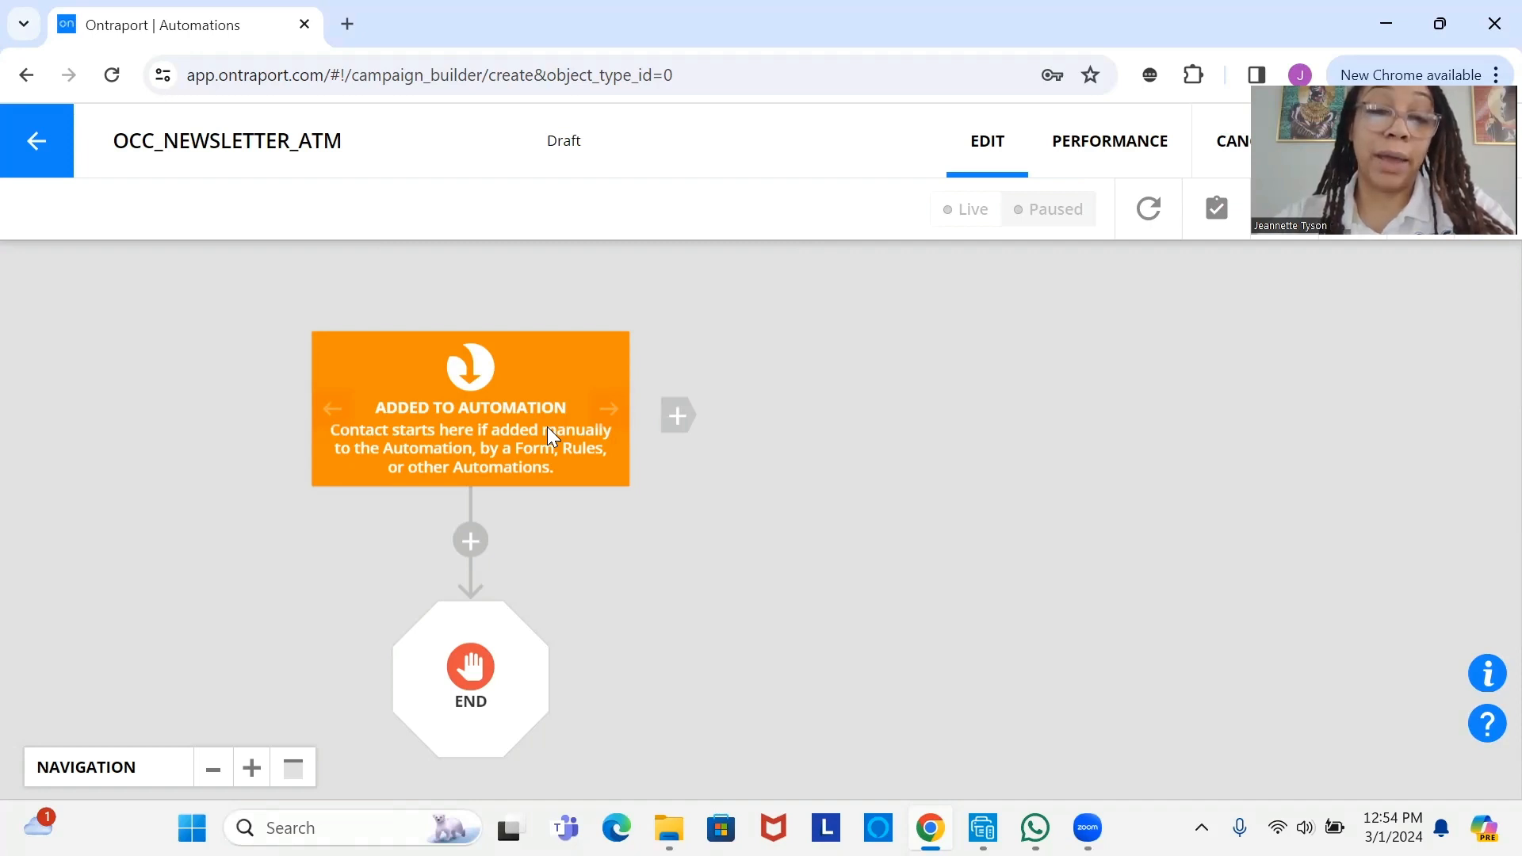
- Add a 'When Contact is added to Tag' trigger using the Newsletter Subscriber tag
click(686, 432)
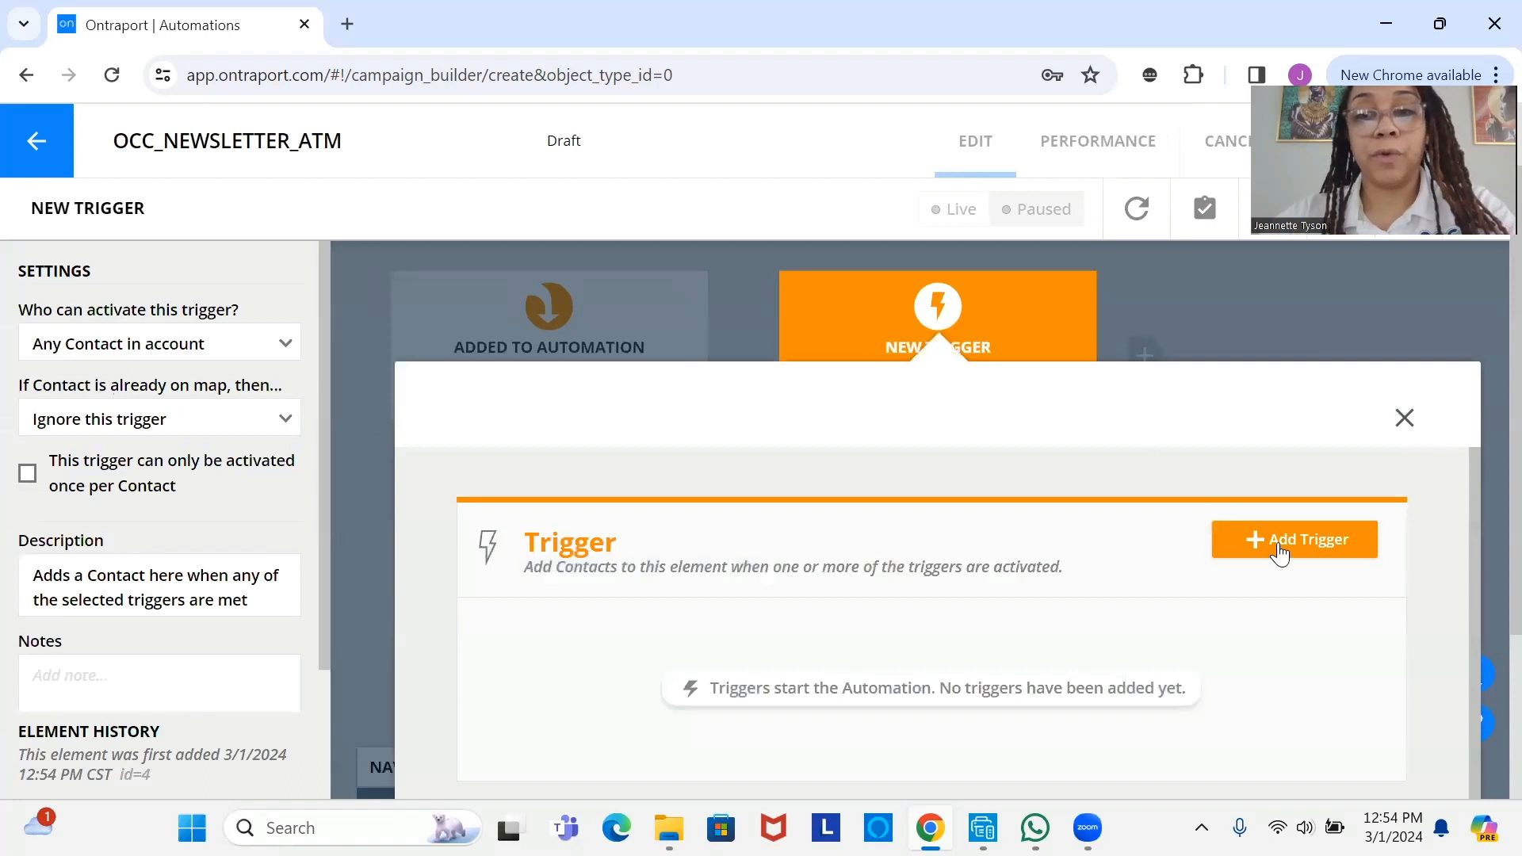
click(1277, 547)
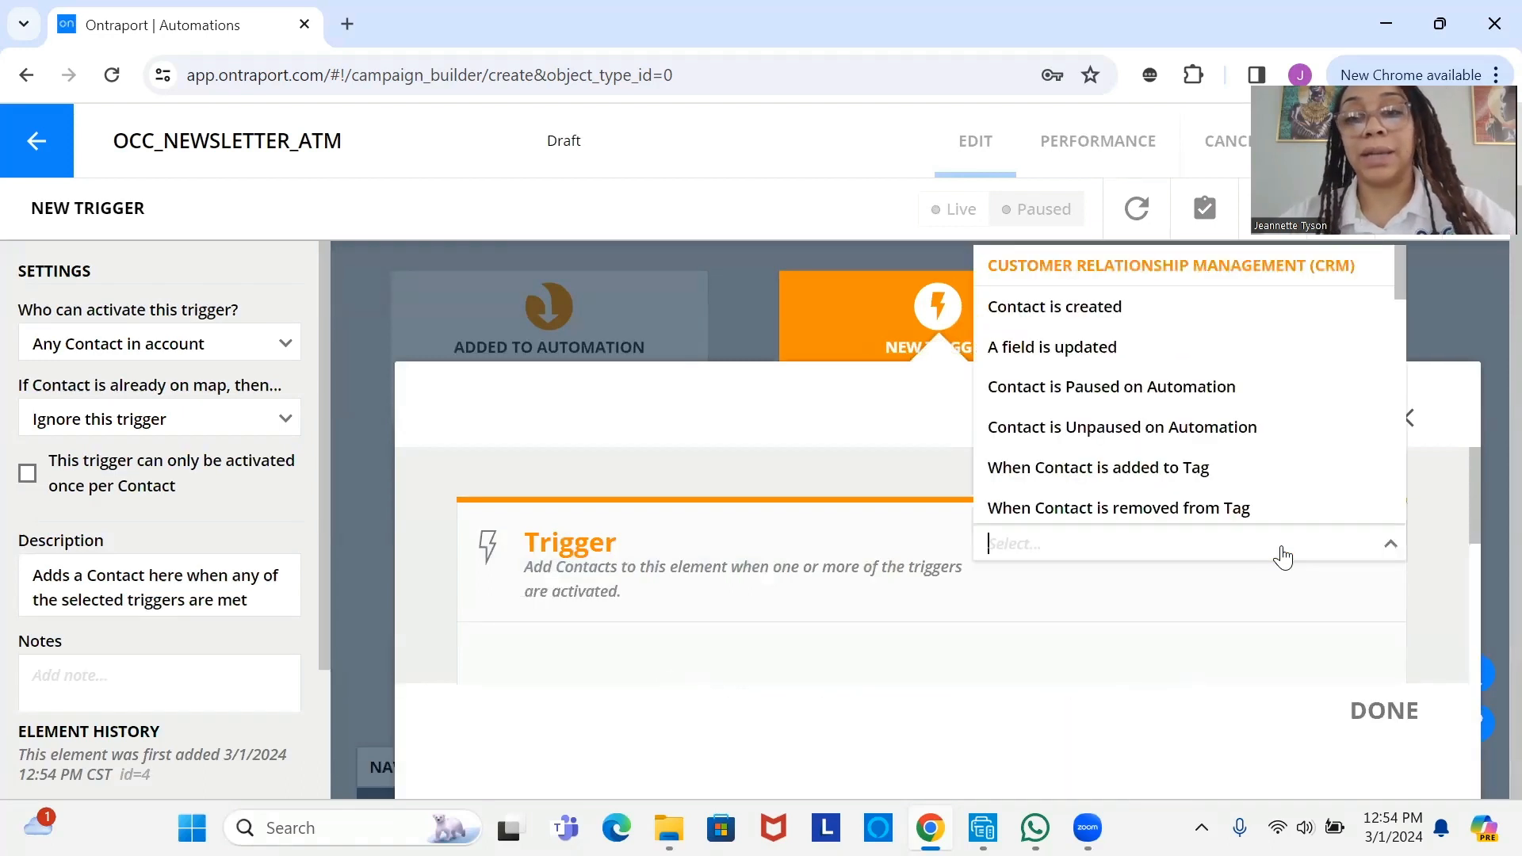
click(1212, 481)
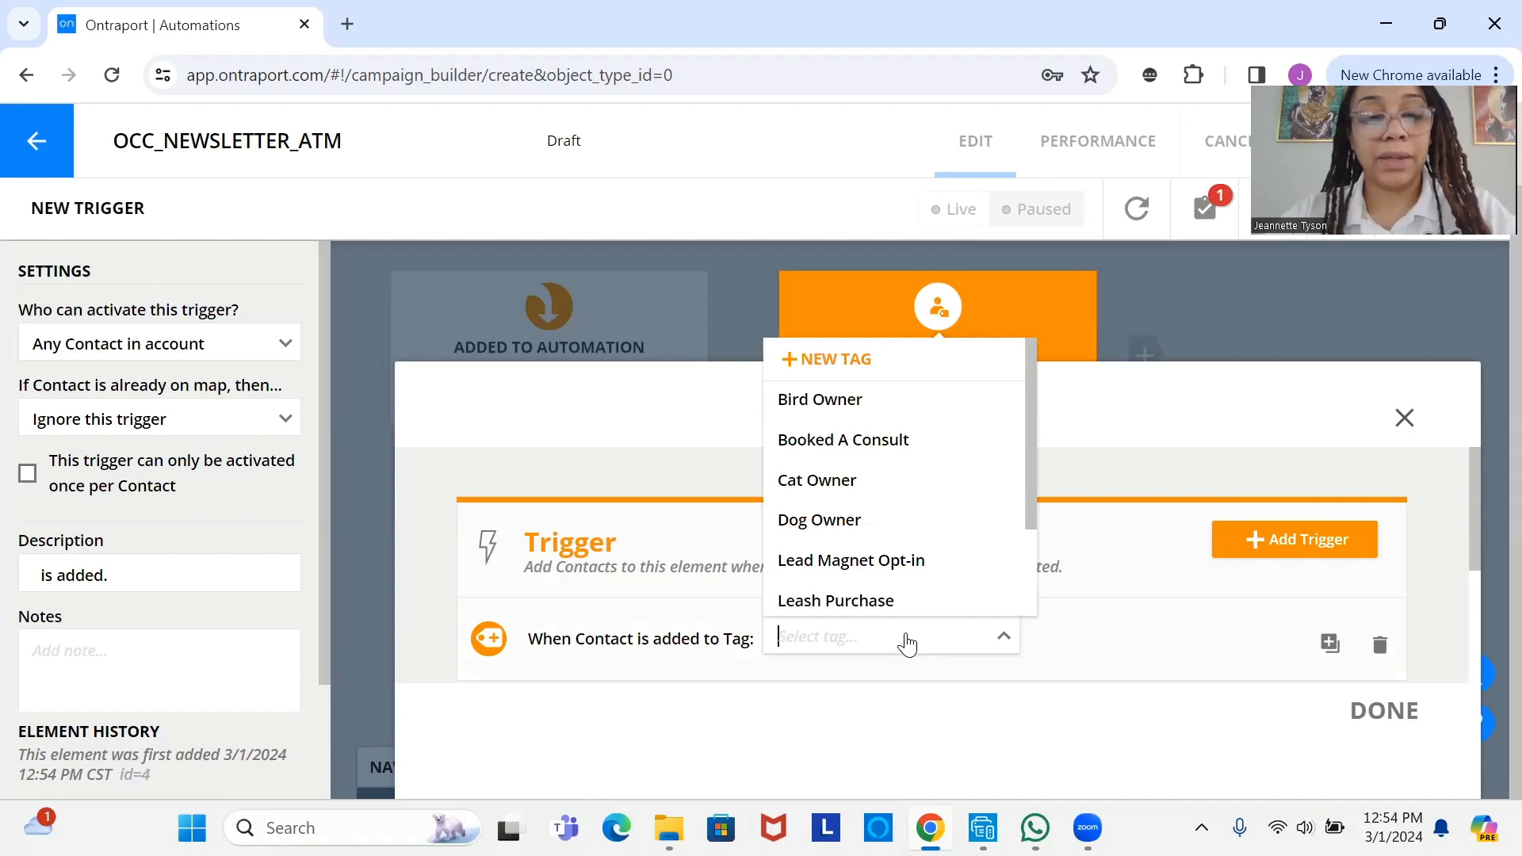
text(new)
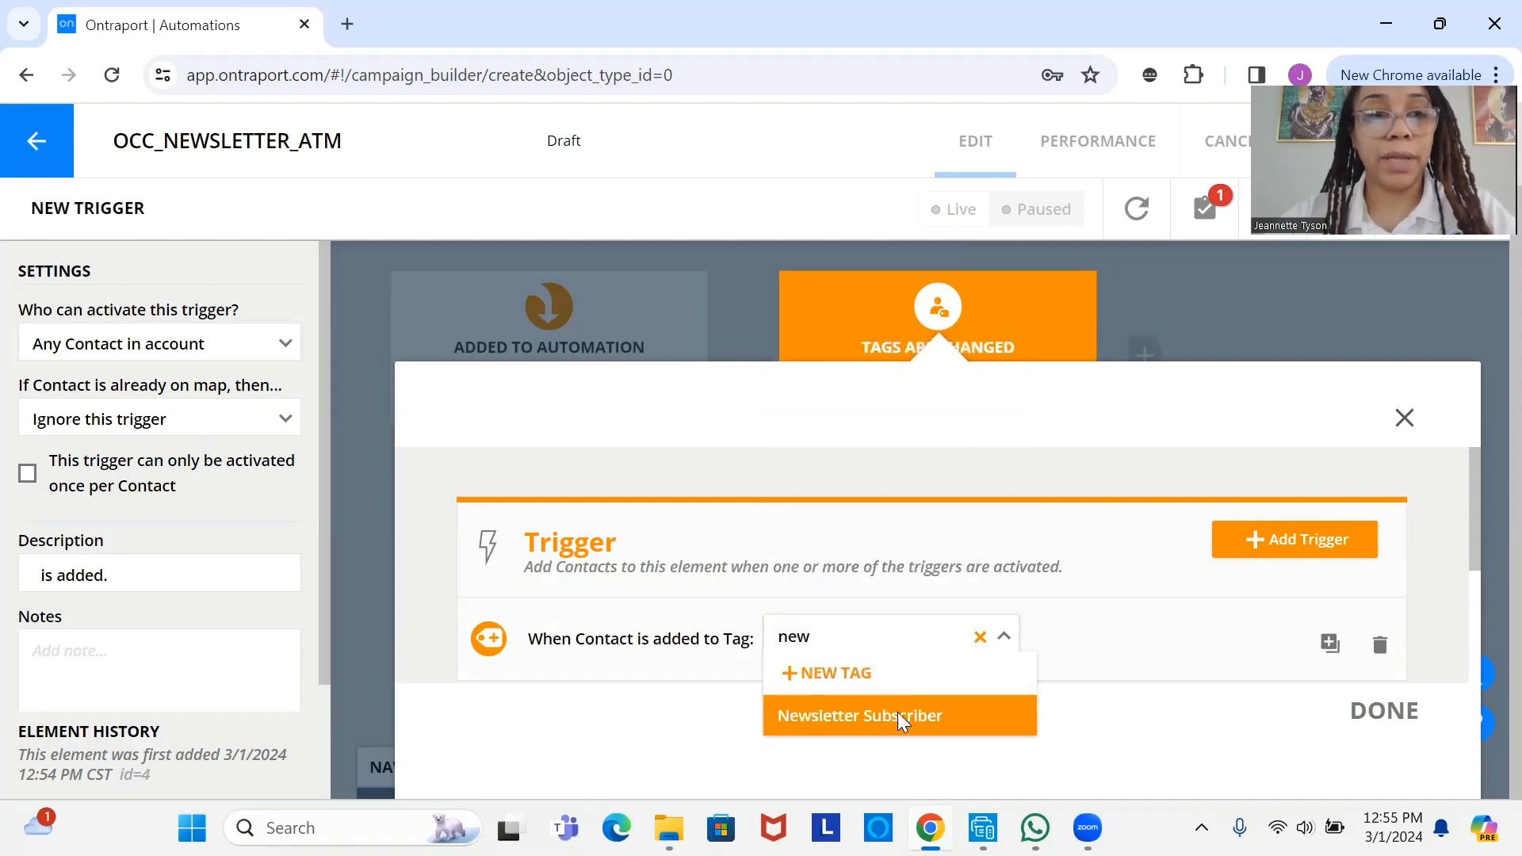
click(897, 715)
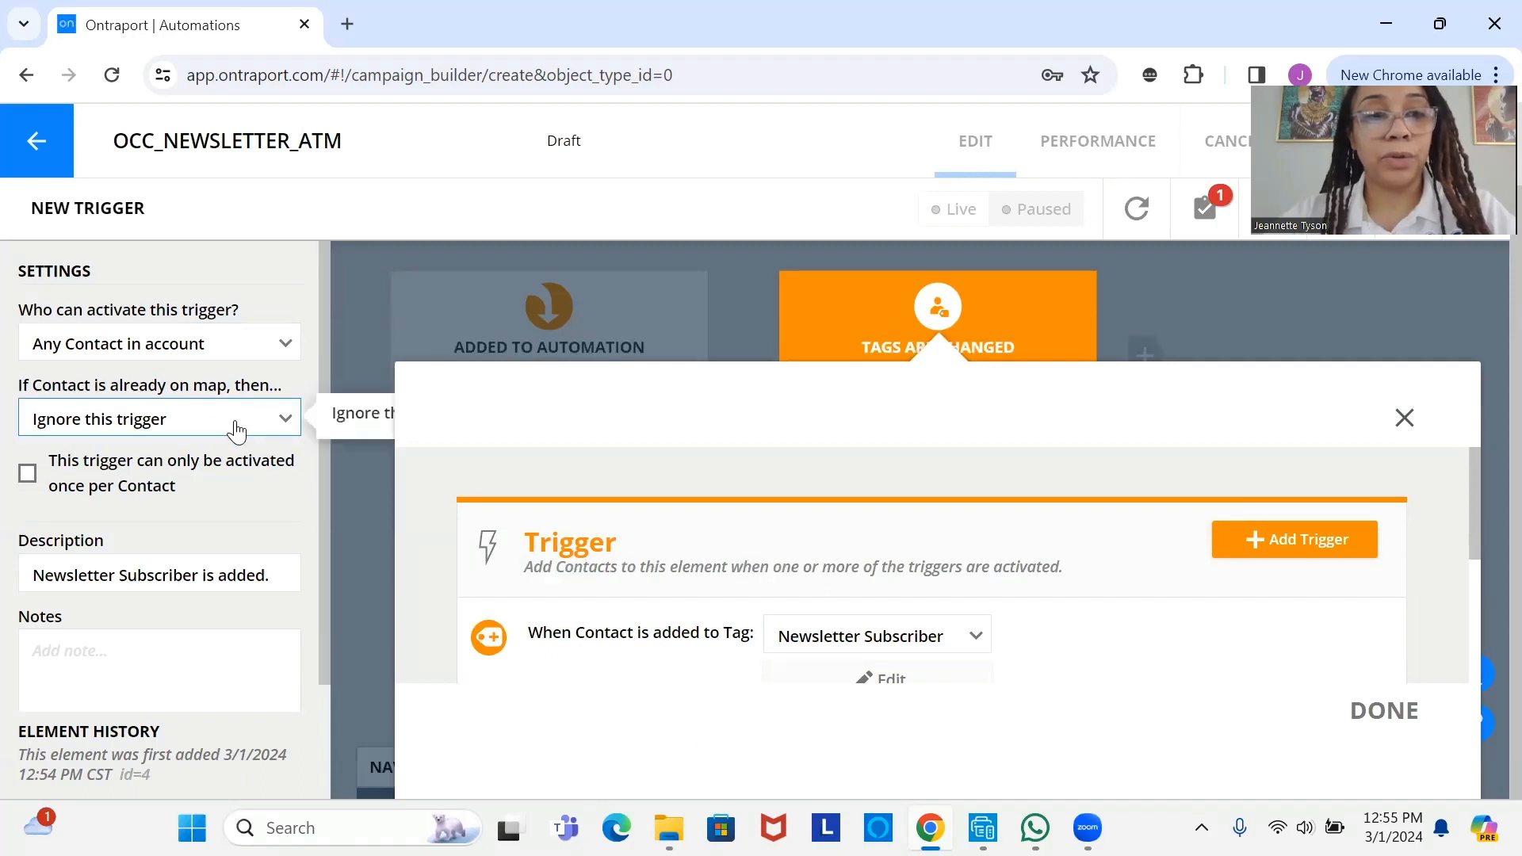
scroll(327, 561, down, 2)
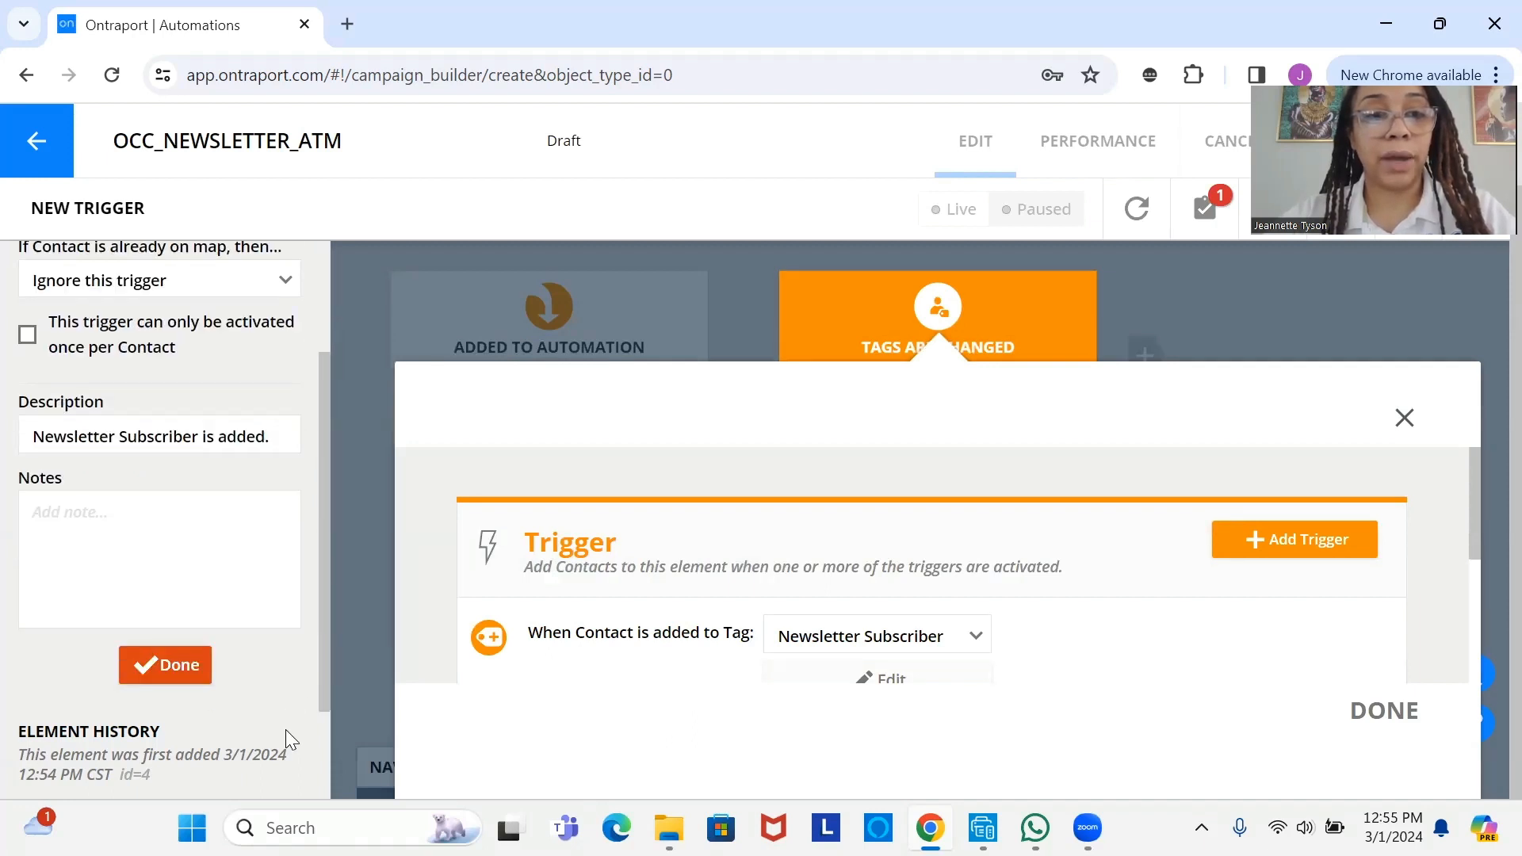
click(166, 665)
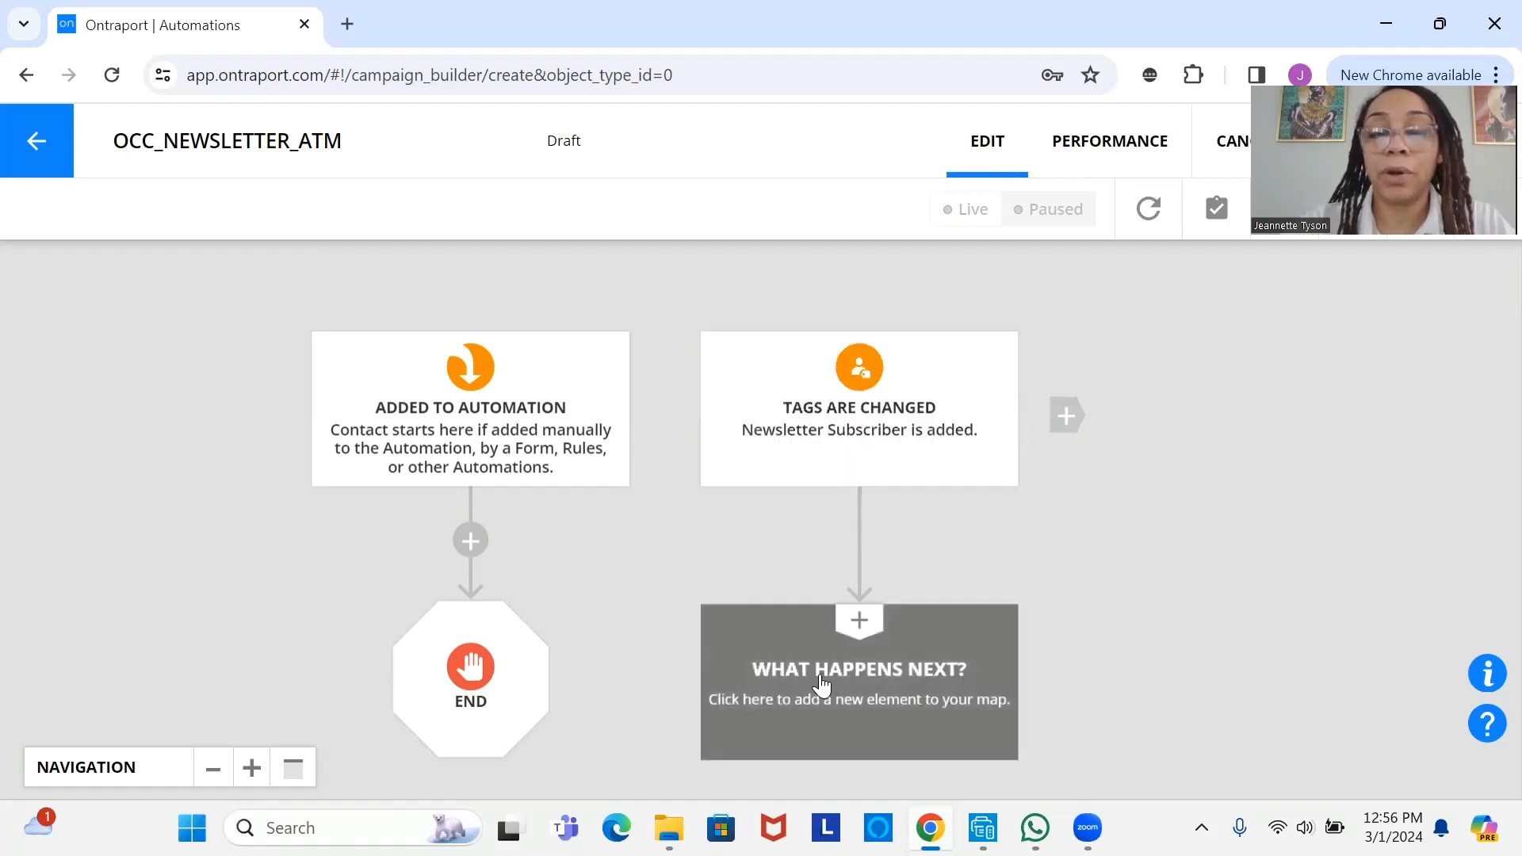
- End the Newsletter Subscriber trigger path with an END step, then add a third, empty New Trigger
scroll(822, 685, down, 2)
click(821, 571)
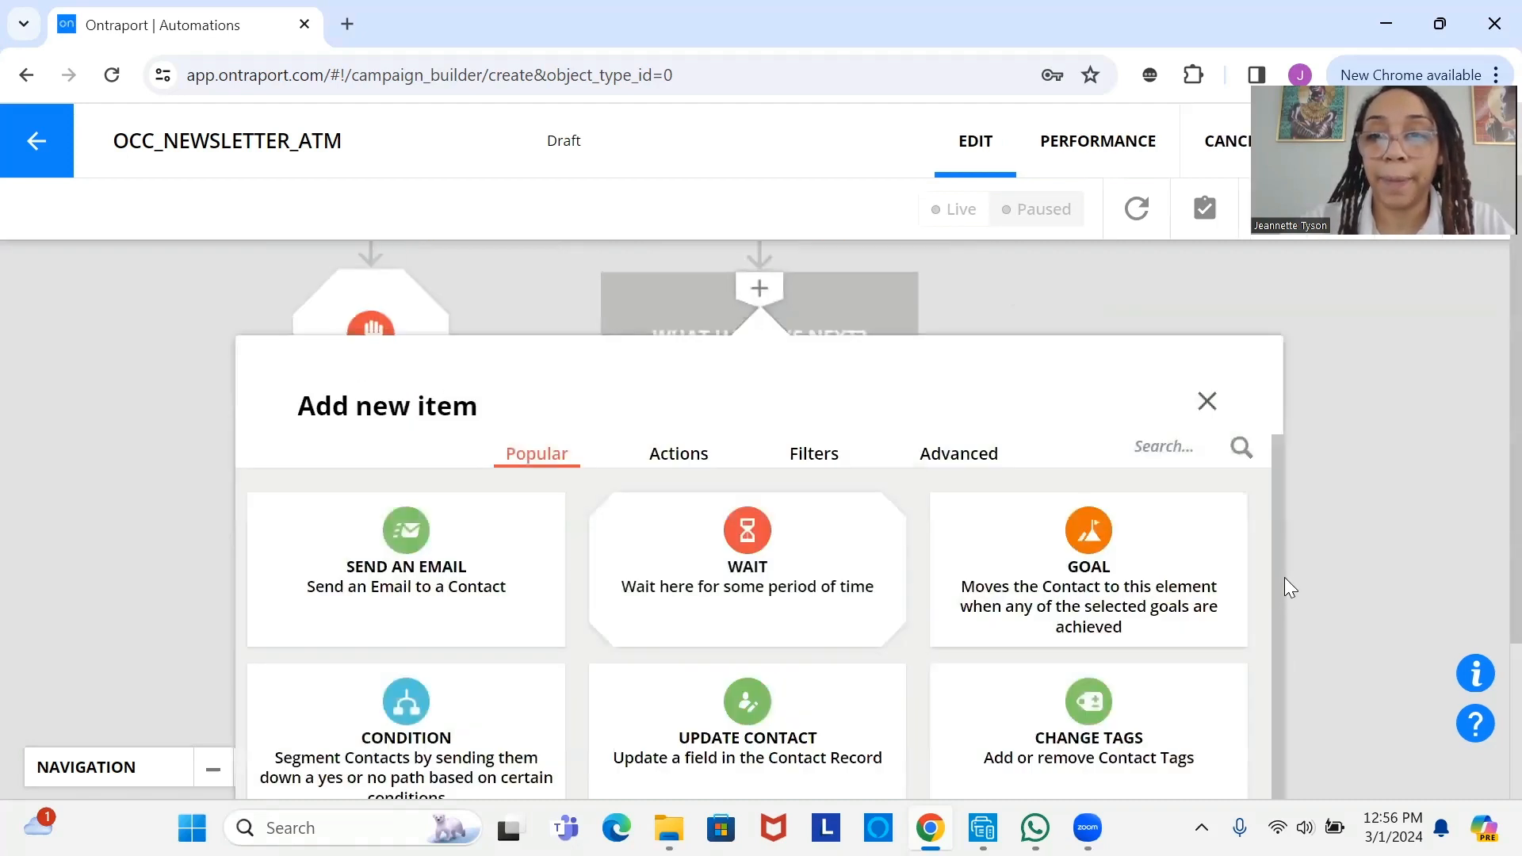
scroll(1245, 753, down, 1)
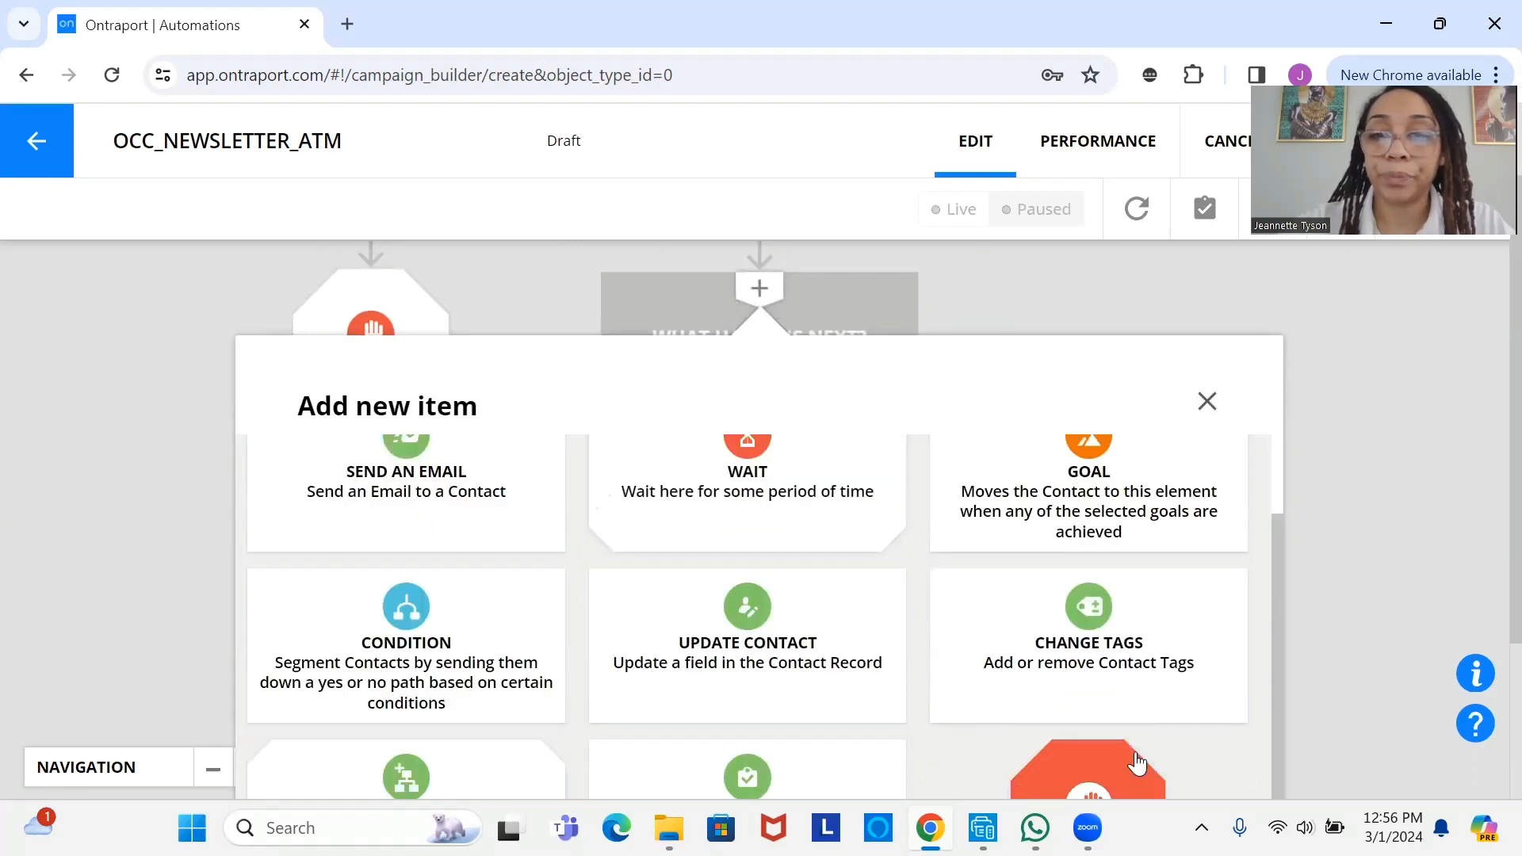
click(1135, 753)
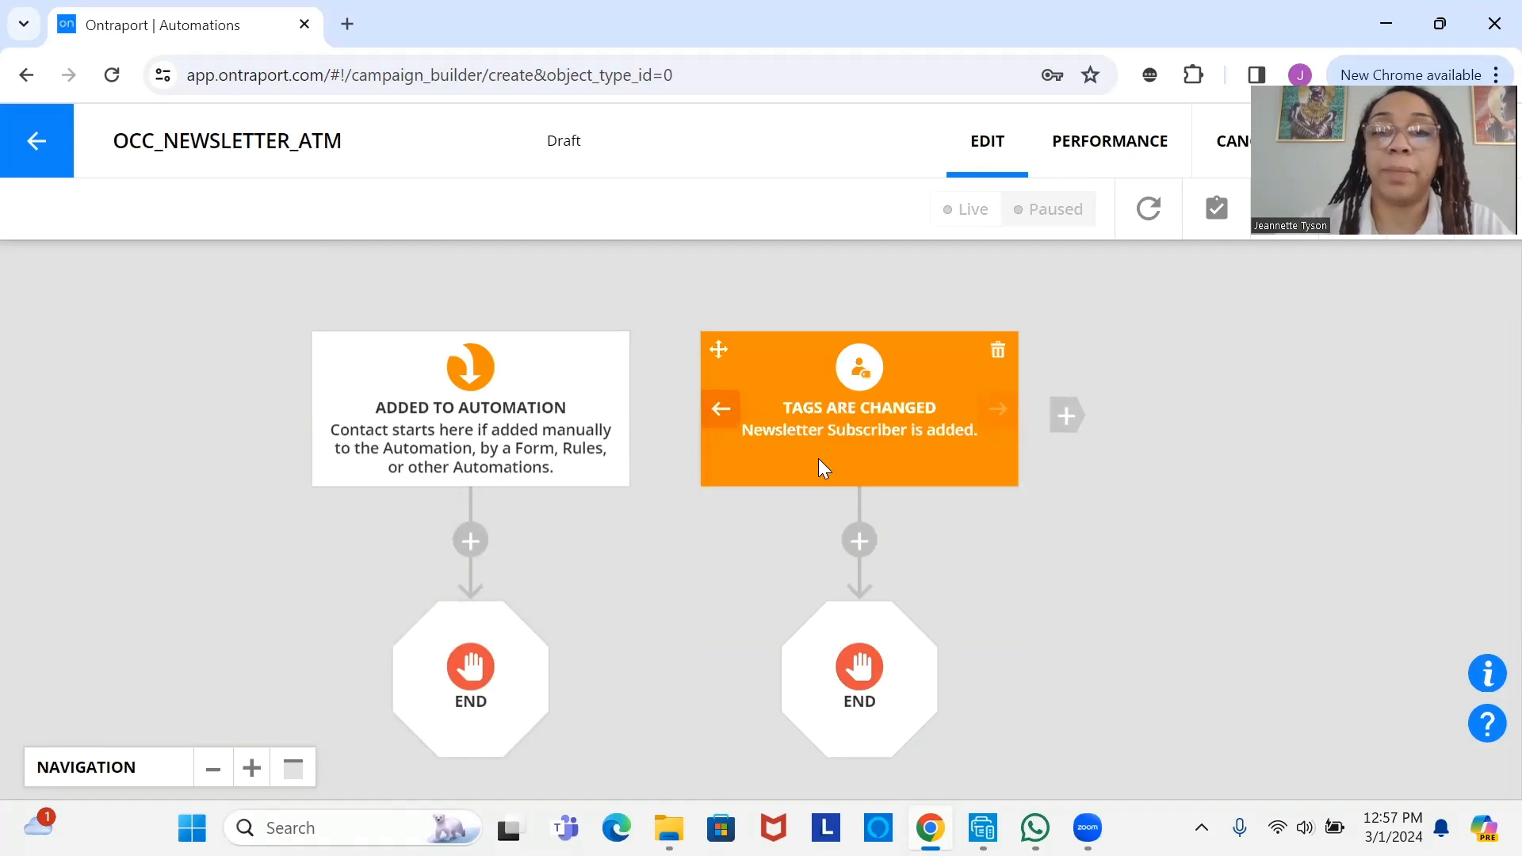
drag(818, 459, 552, 428)
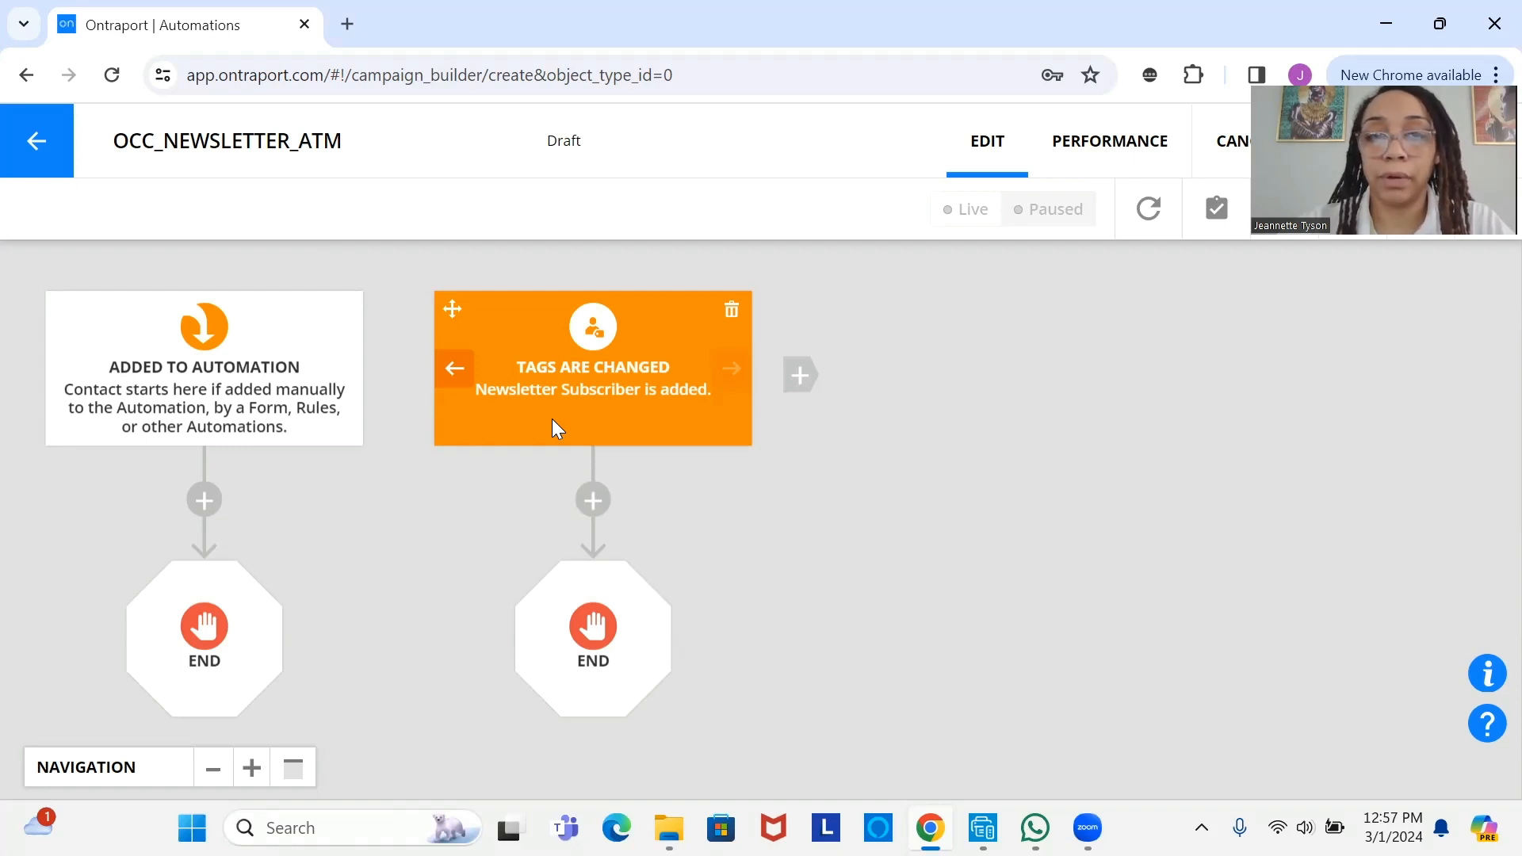
click(812, 387)
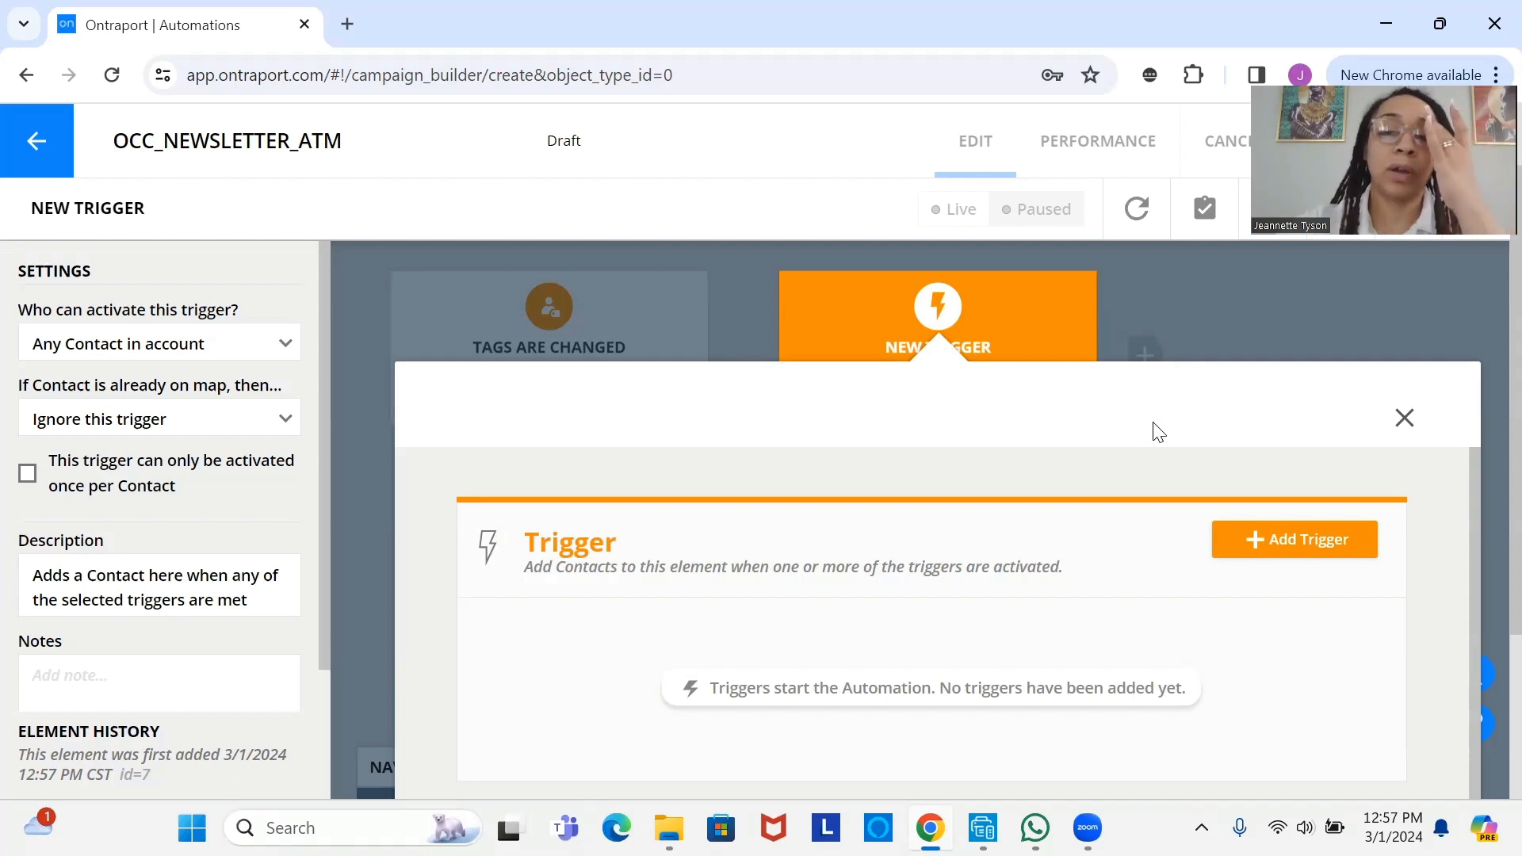
- Set the new trigger to 'Today is specific date' for 3/1/2024 and finish it
click(1285, 552)
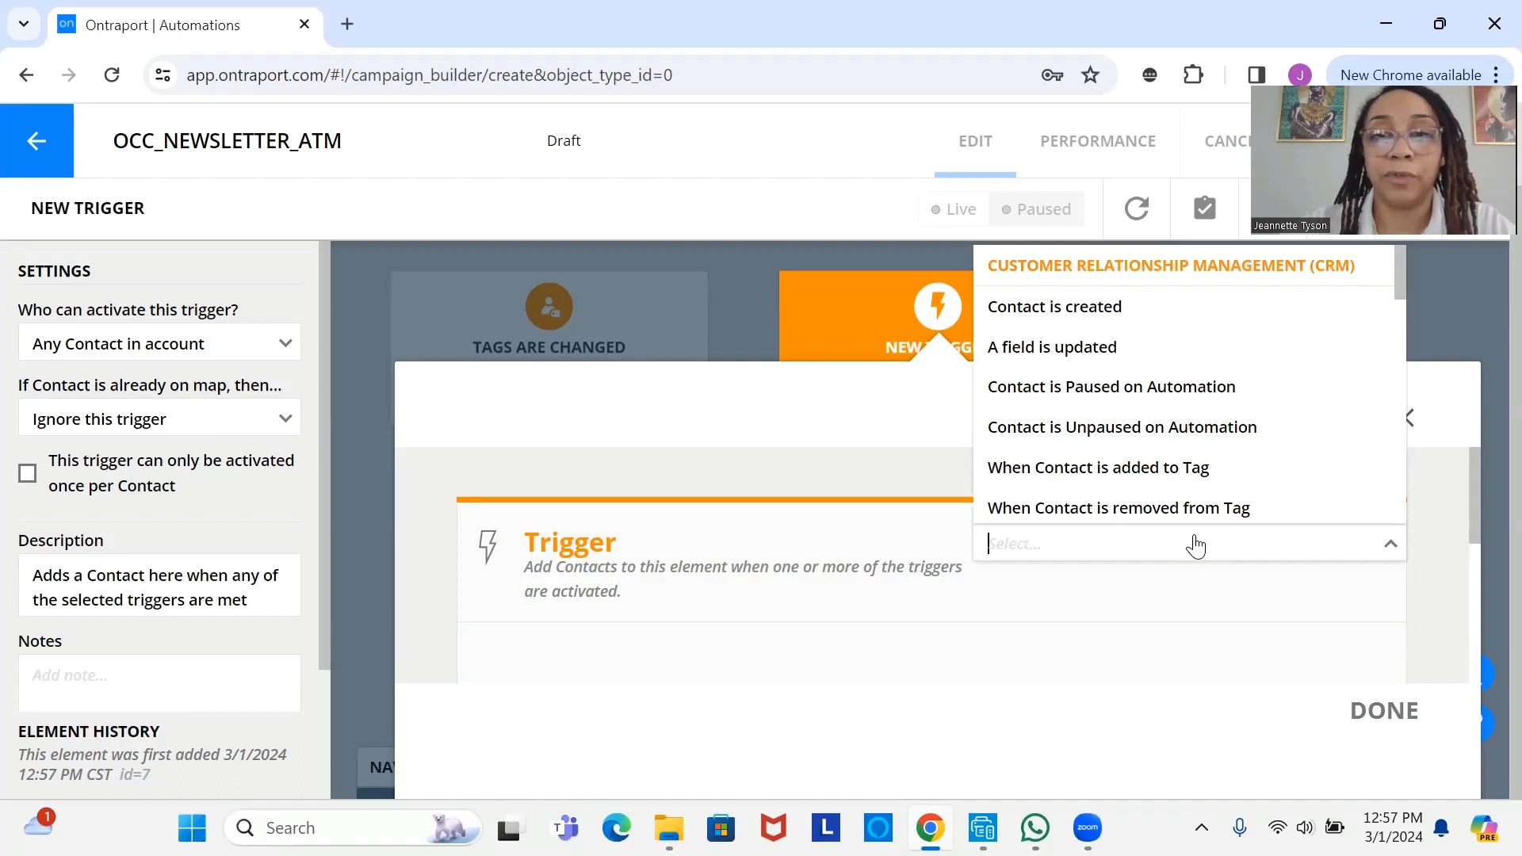
text(date)
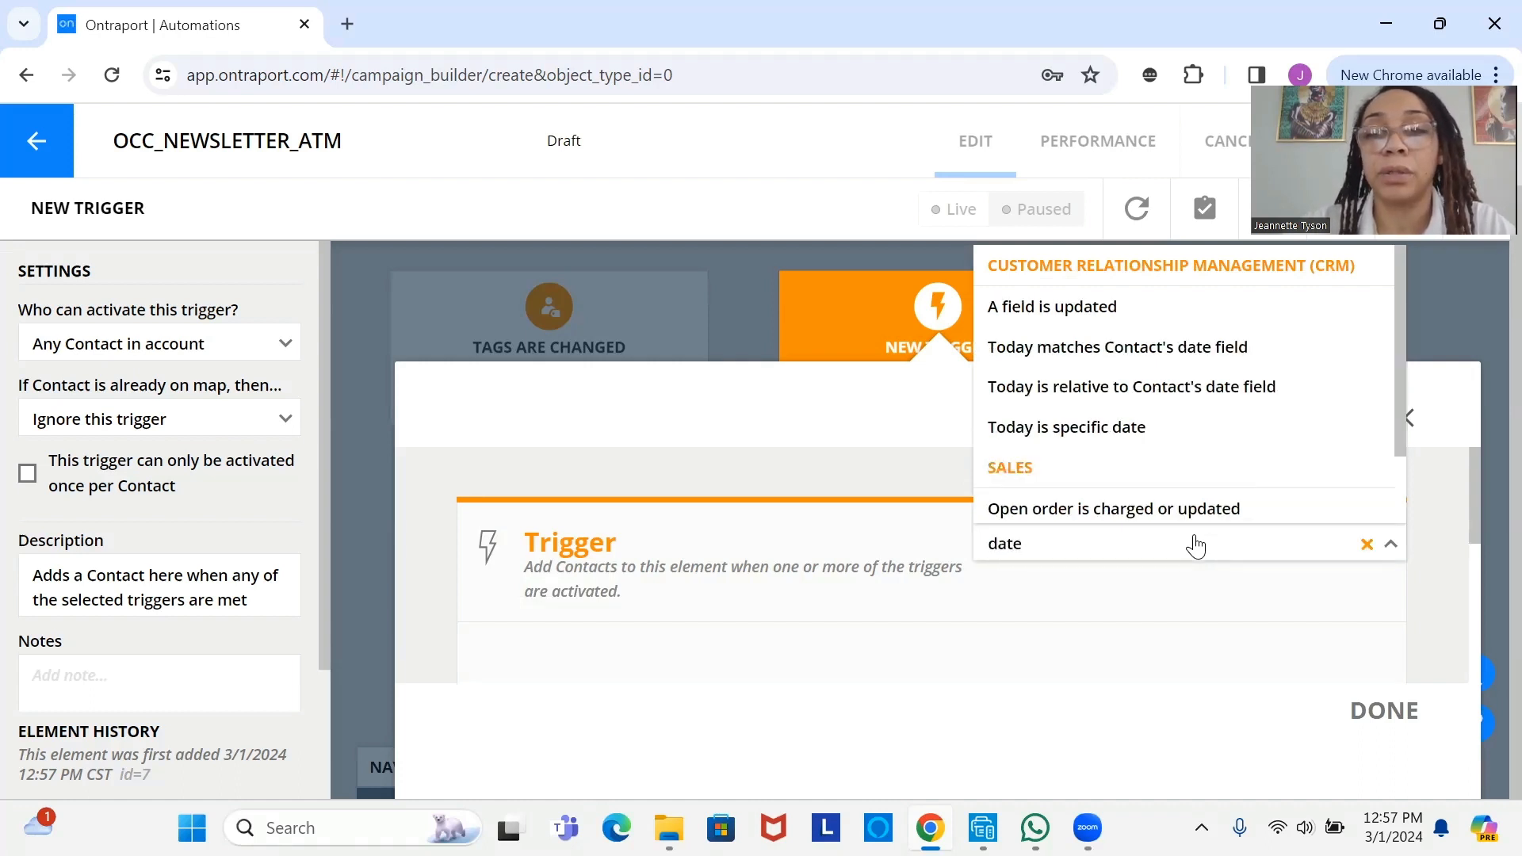
click(1155, 432)
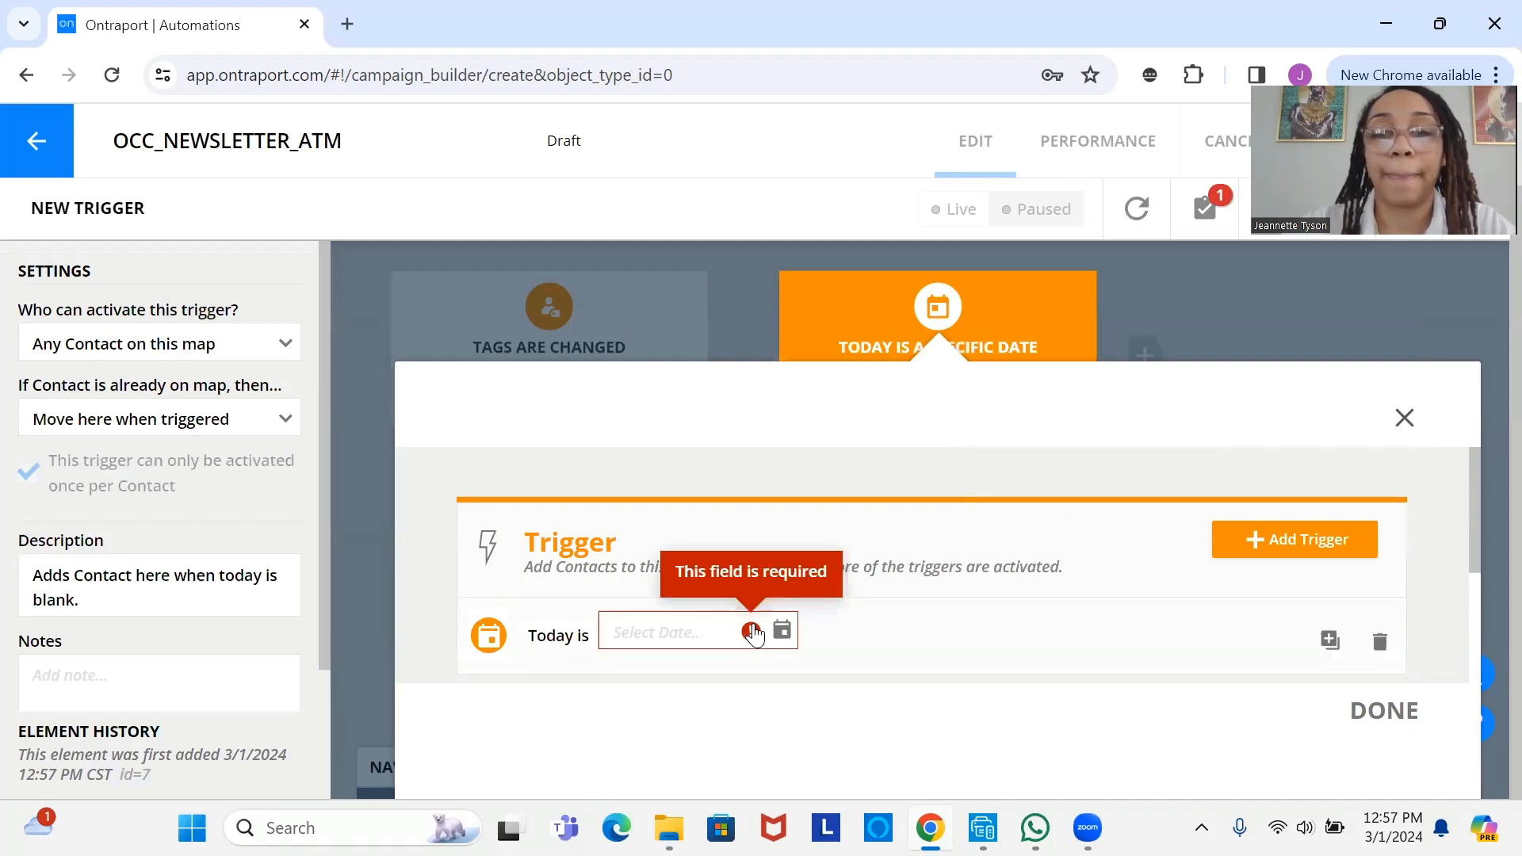
click(782, 630)
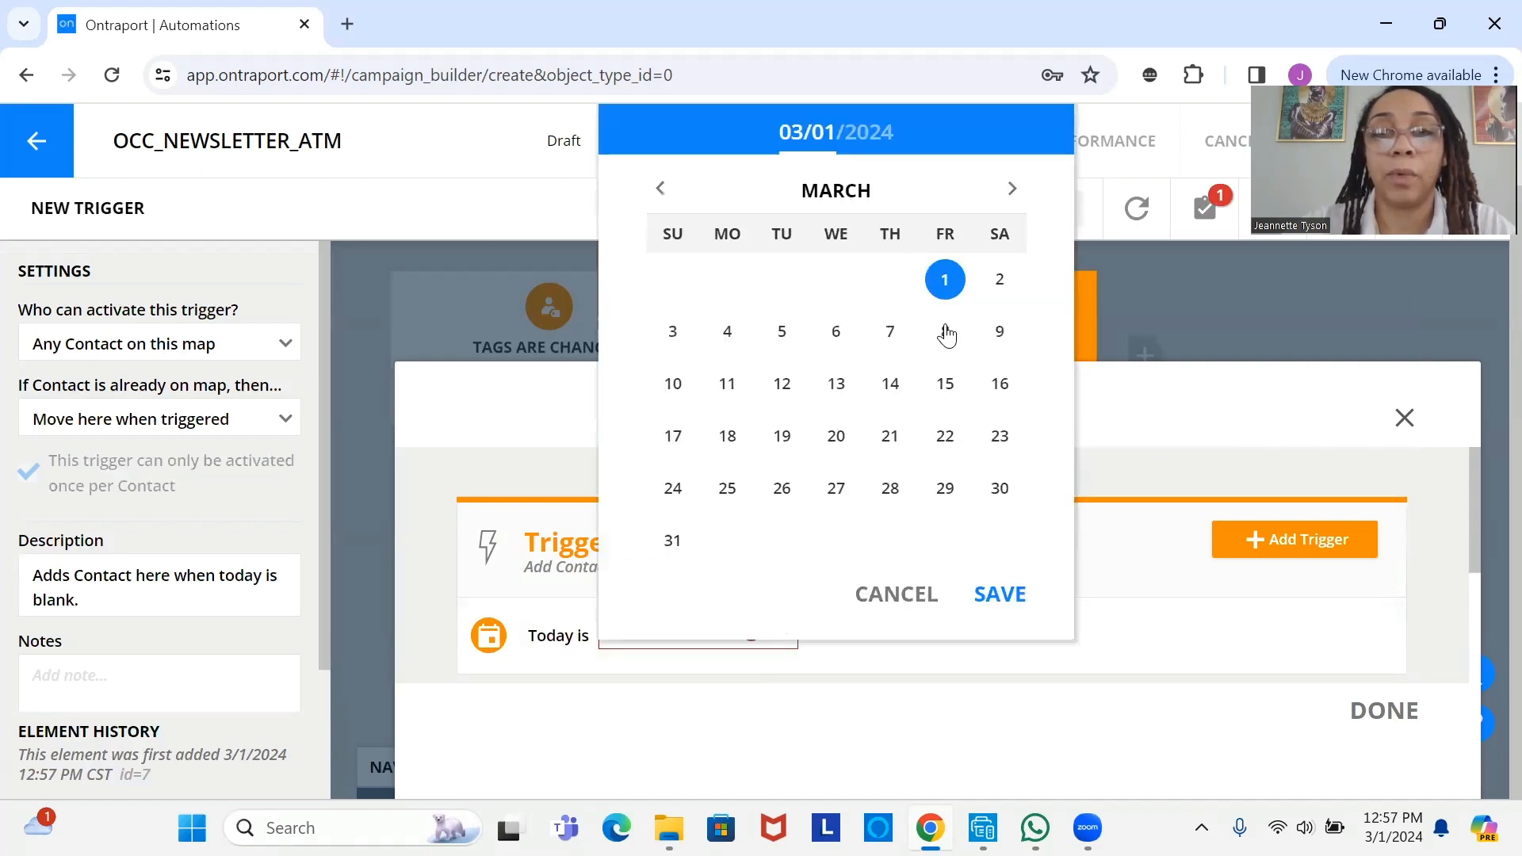
click(992, 597)
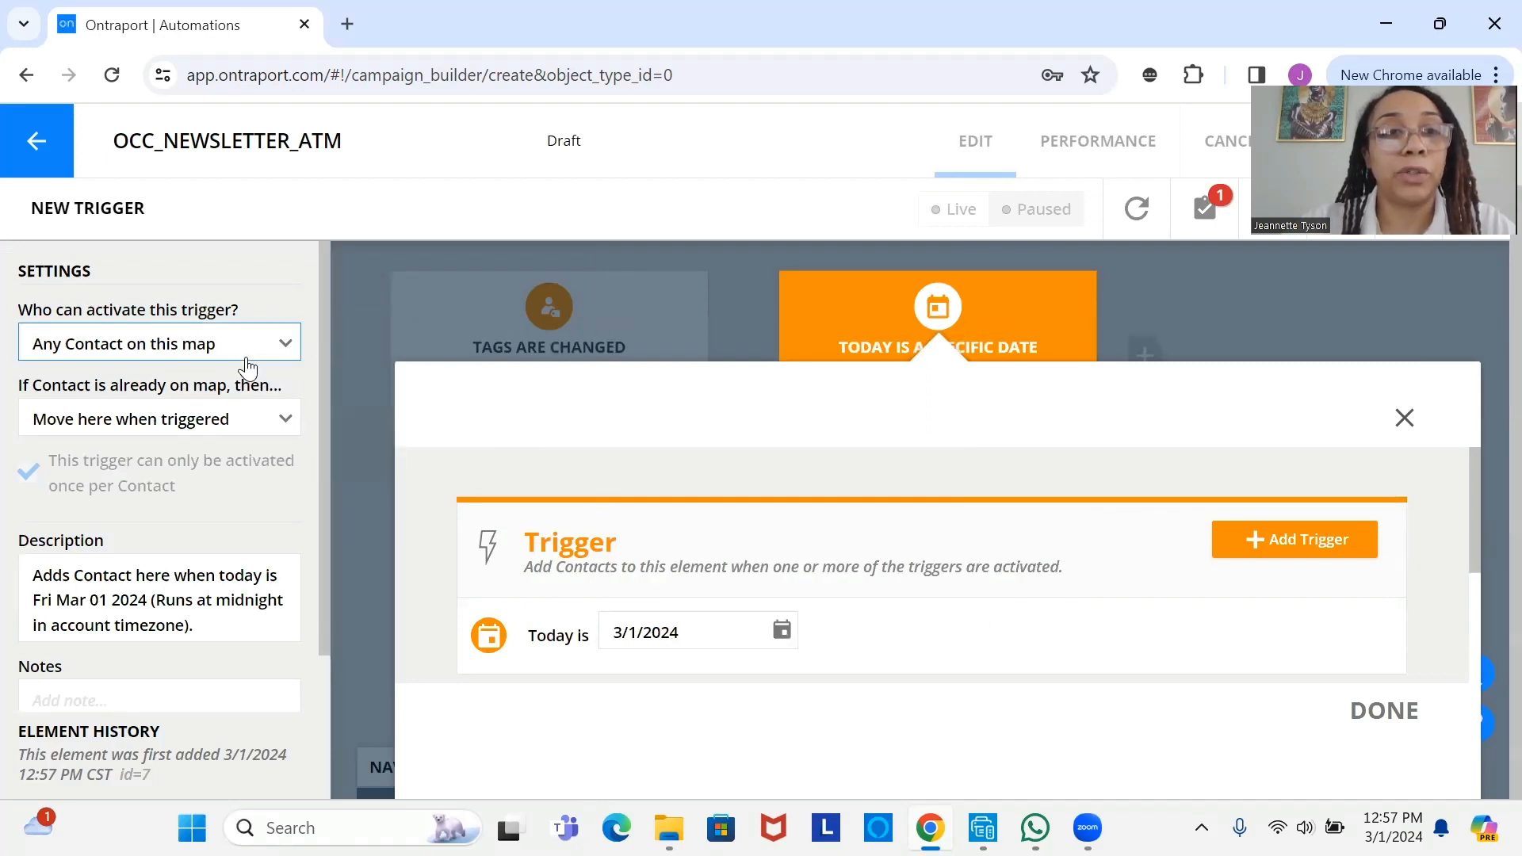
mouse_move(245, 361)
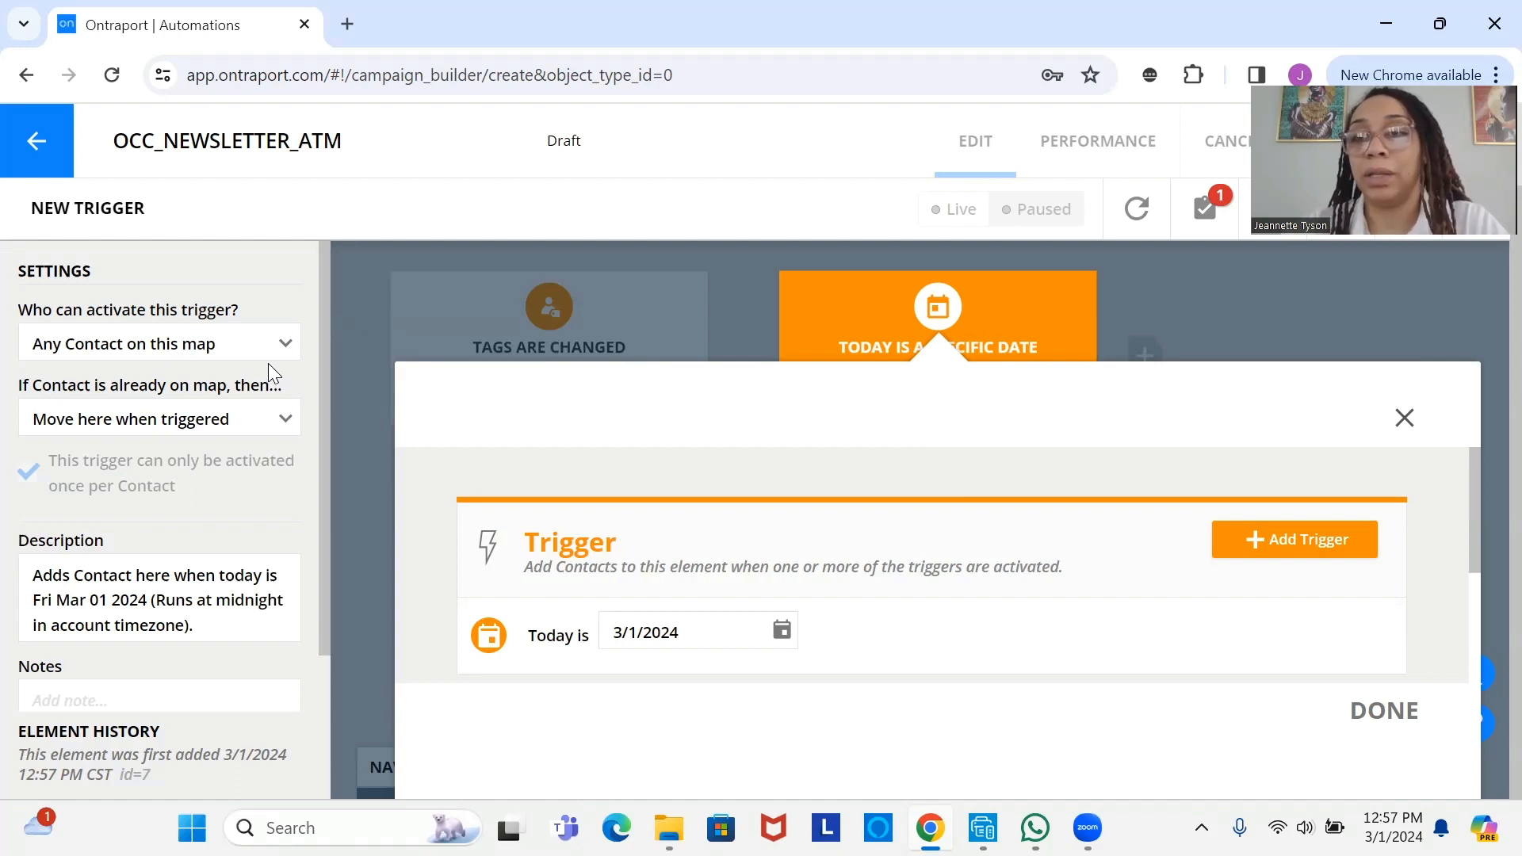
mouse_move(250, 422)
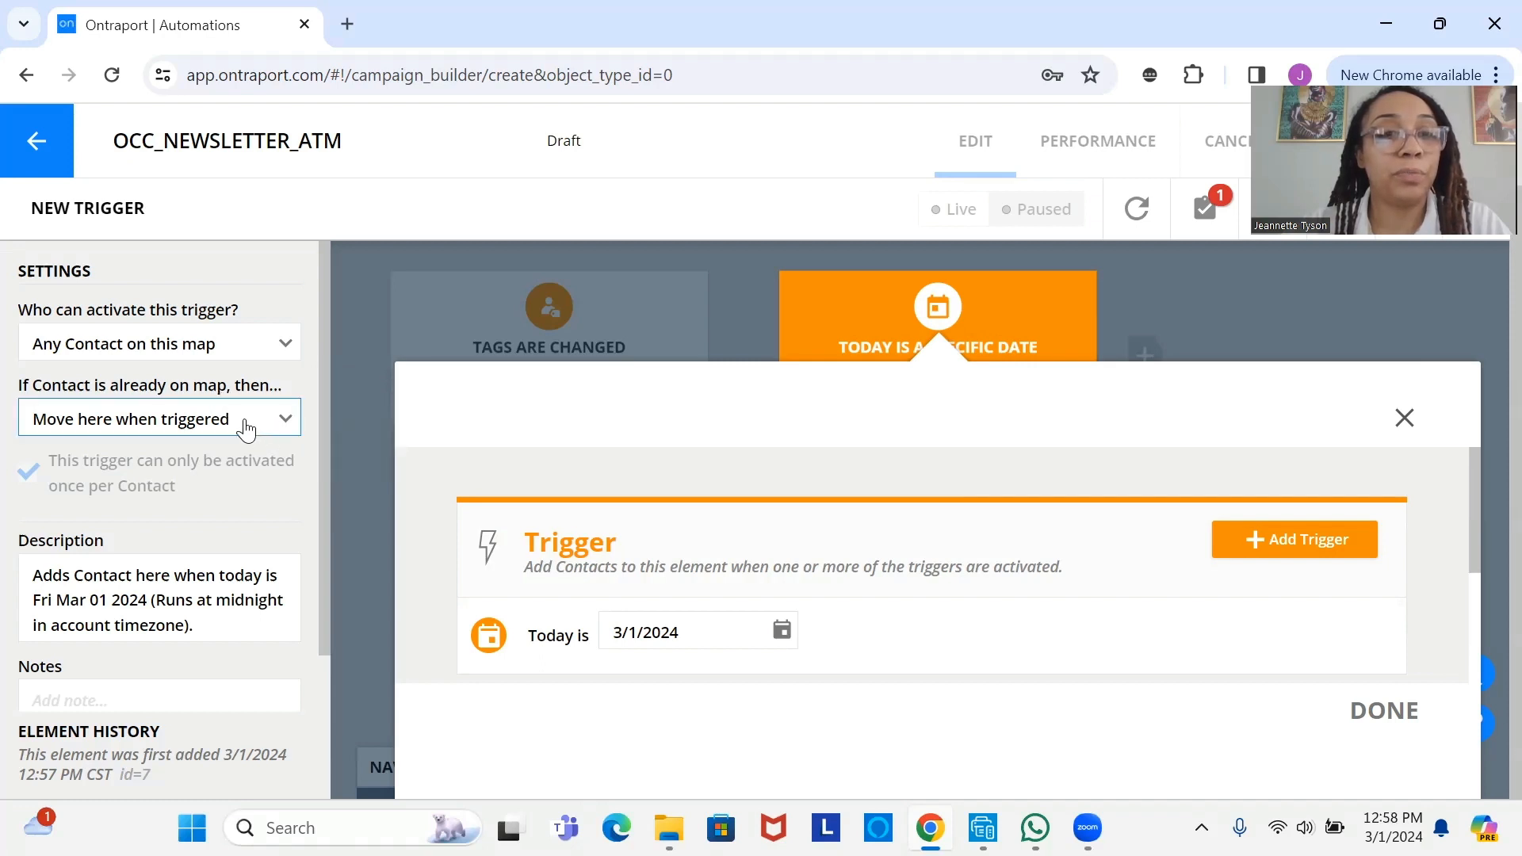
click(259, 699)
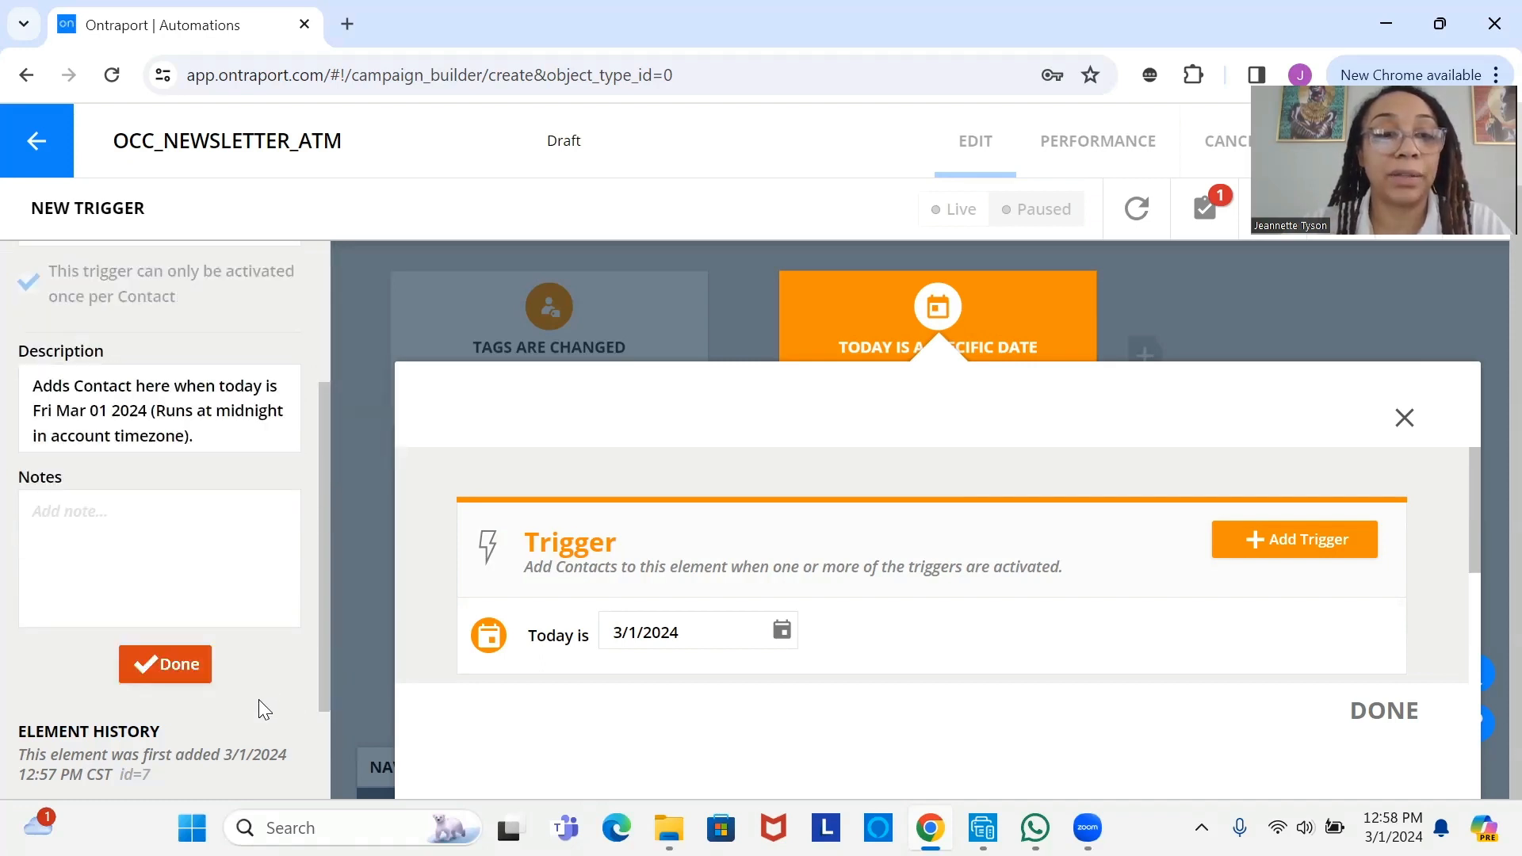
click(205, 675)
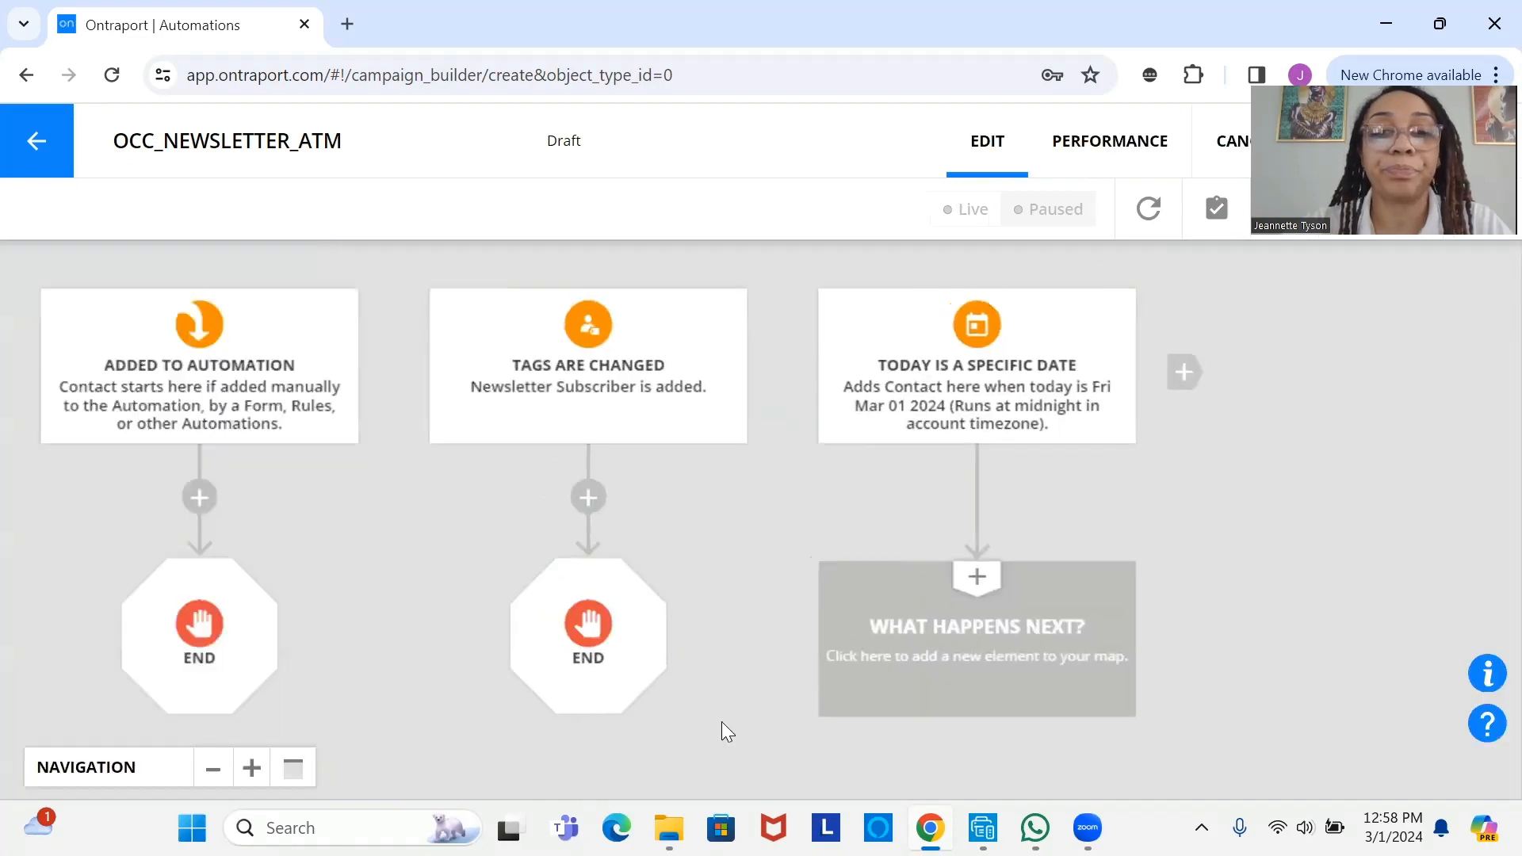
- Insert a Condition step under the March 1 date trigger, showing its No and Yes branches
click(897, 689)
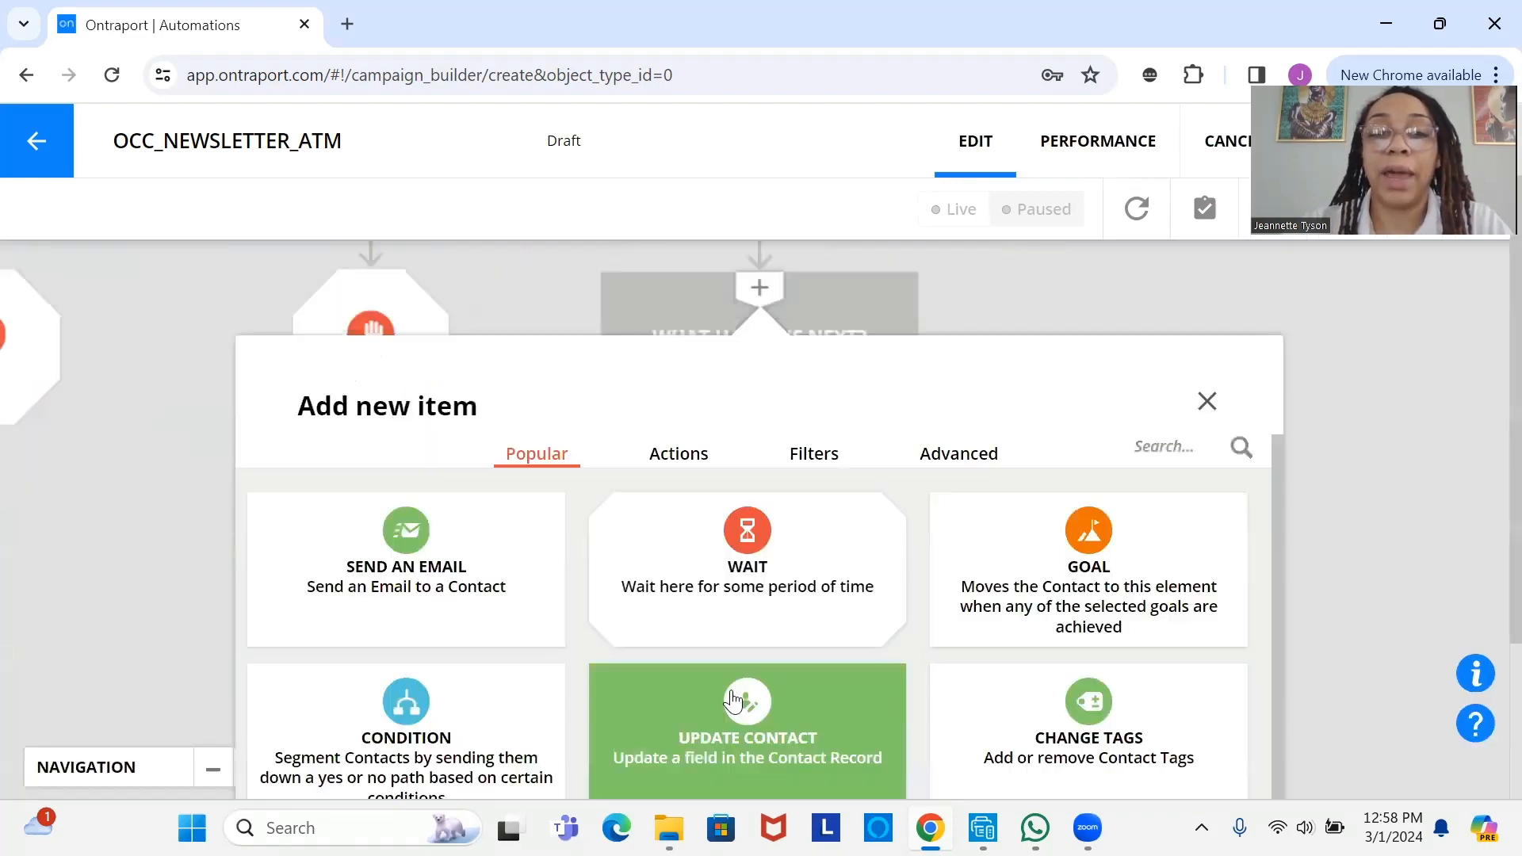
click(511, 714)
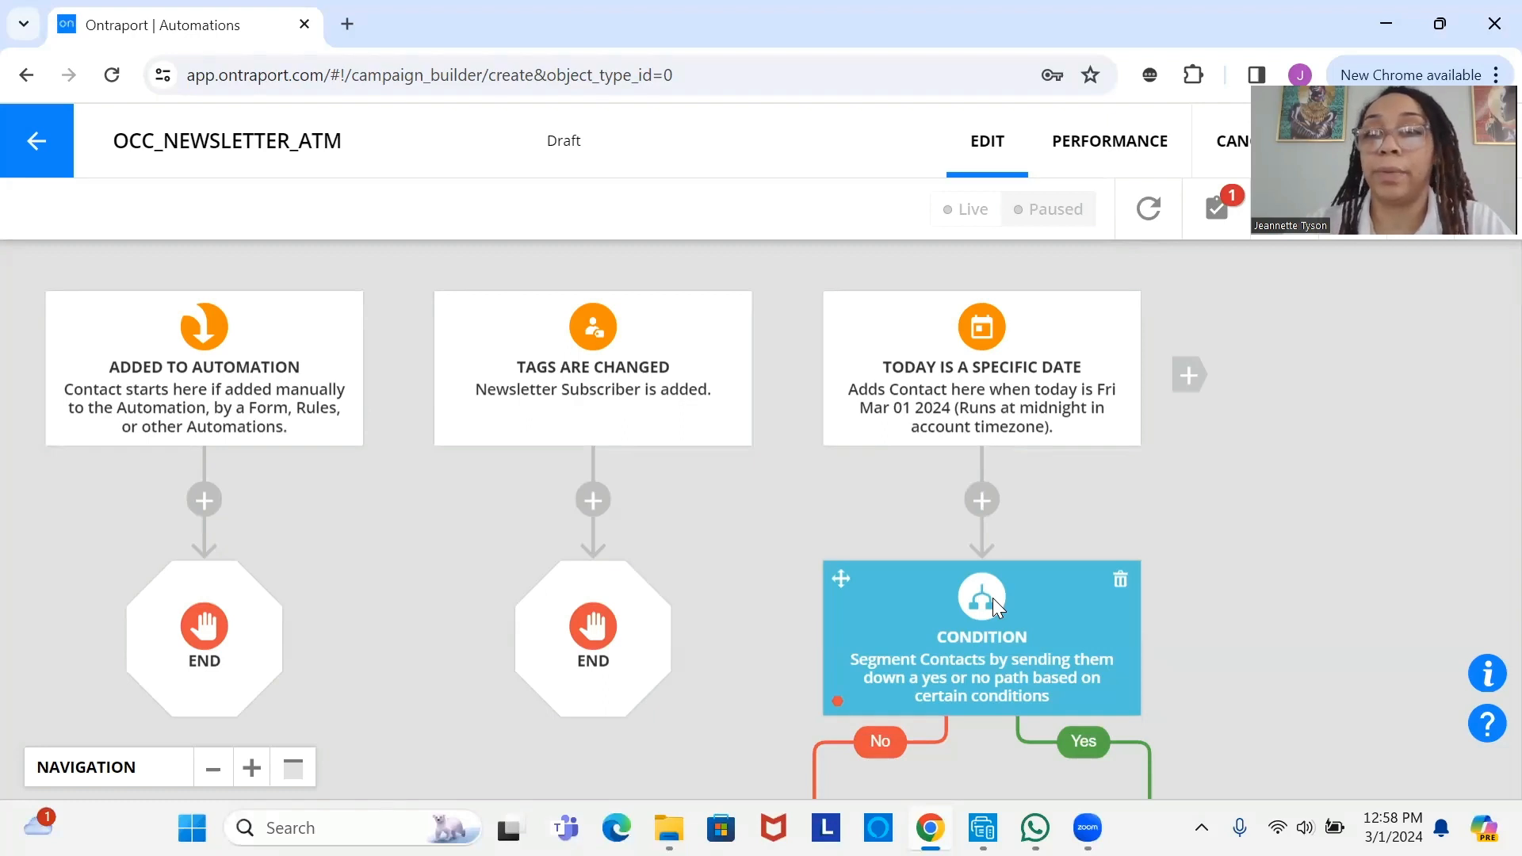
drag(995, 533, 1004, 337)
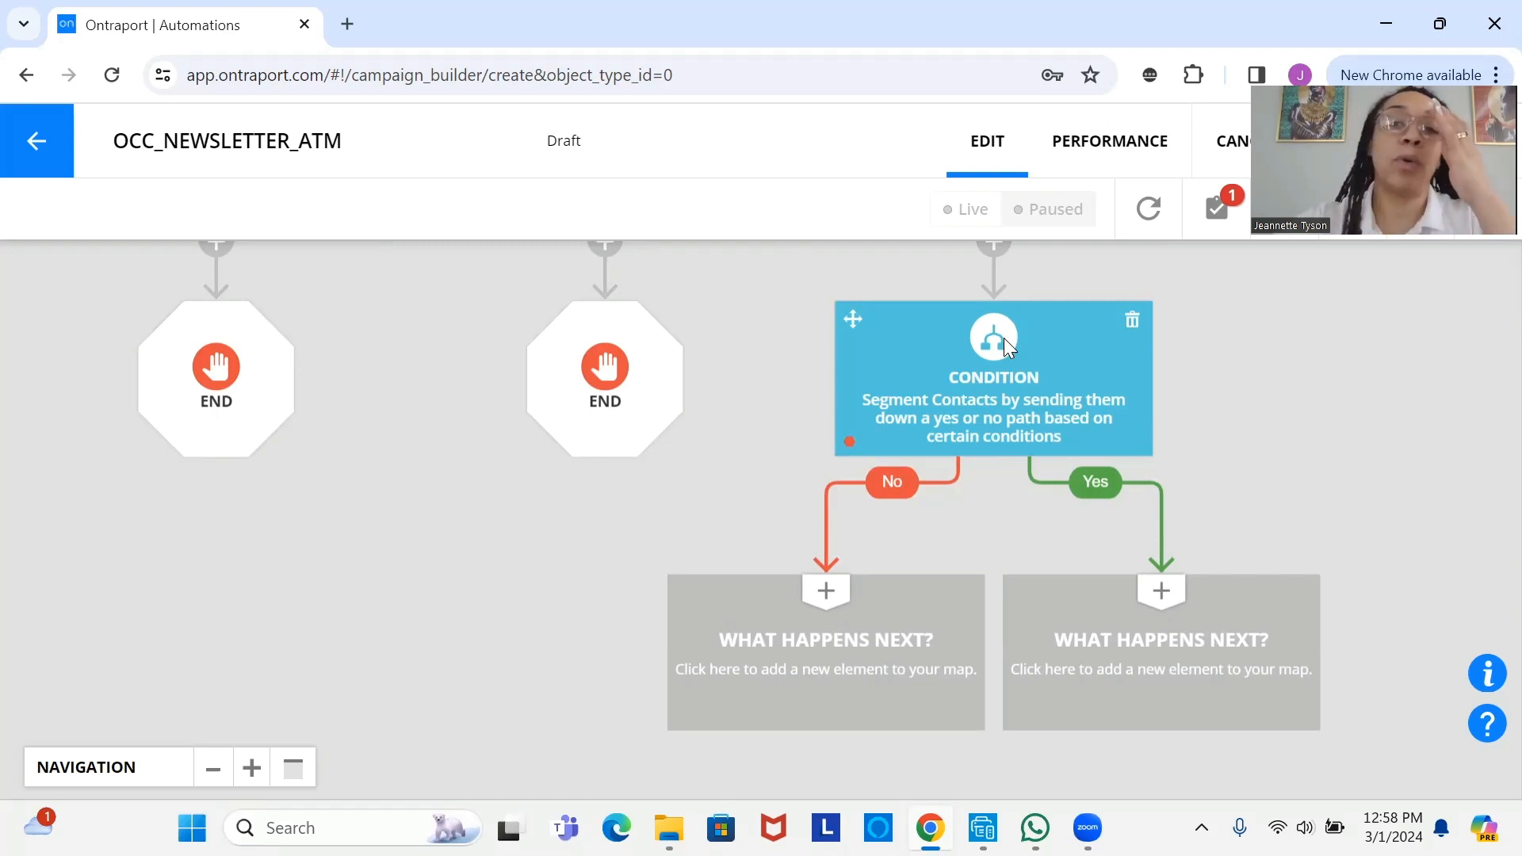
- Add a before/after date rule to the condition: Today is After the specific date 3/1/2024
click(997, 390)
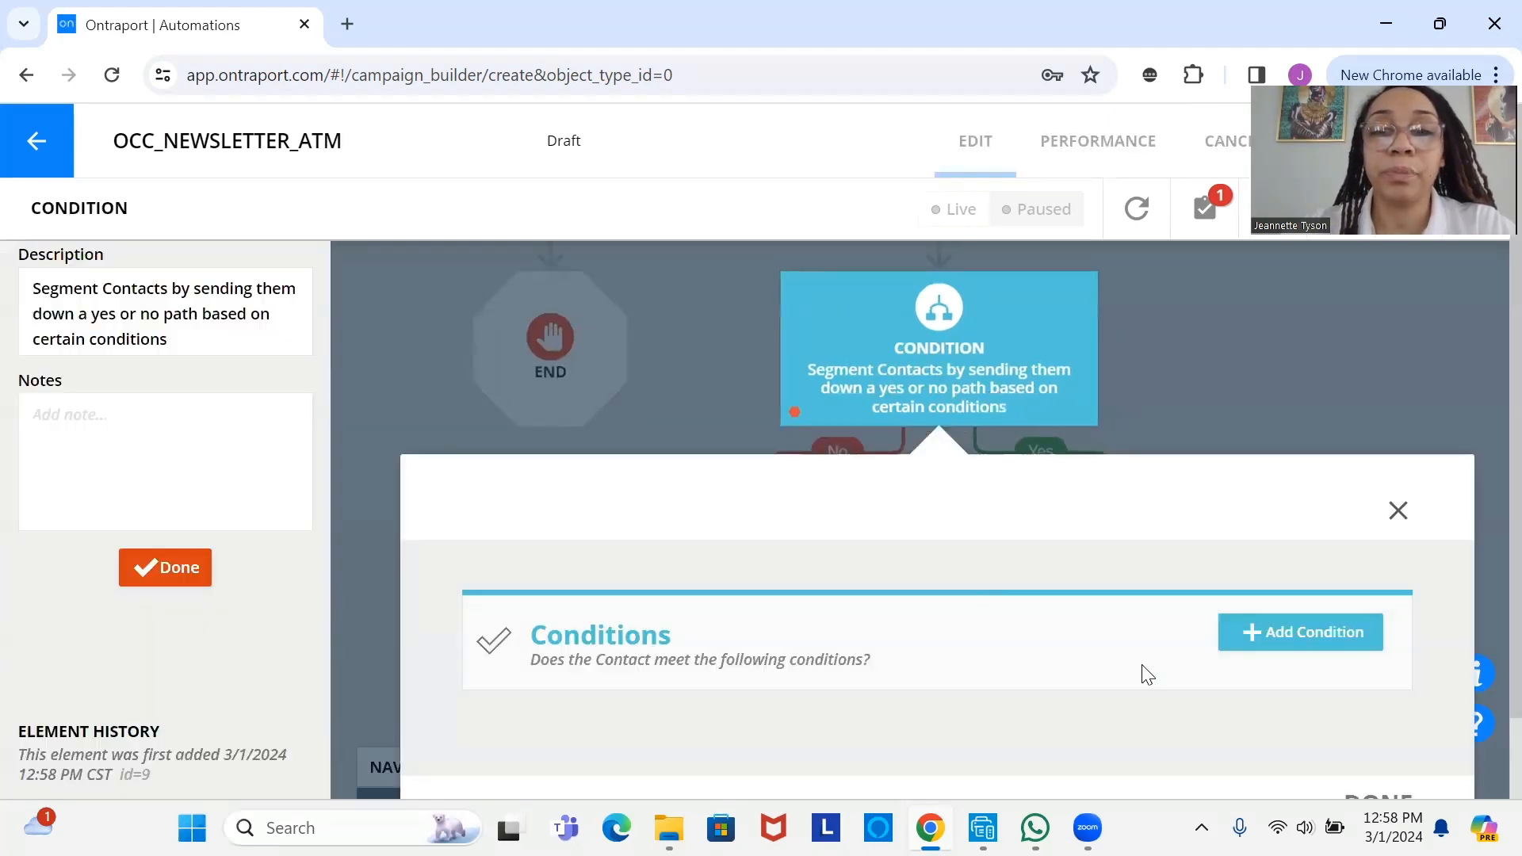
click(1300, 638)
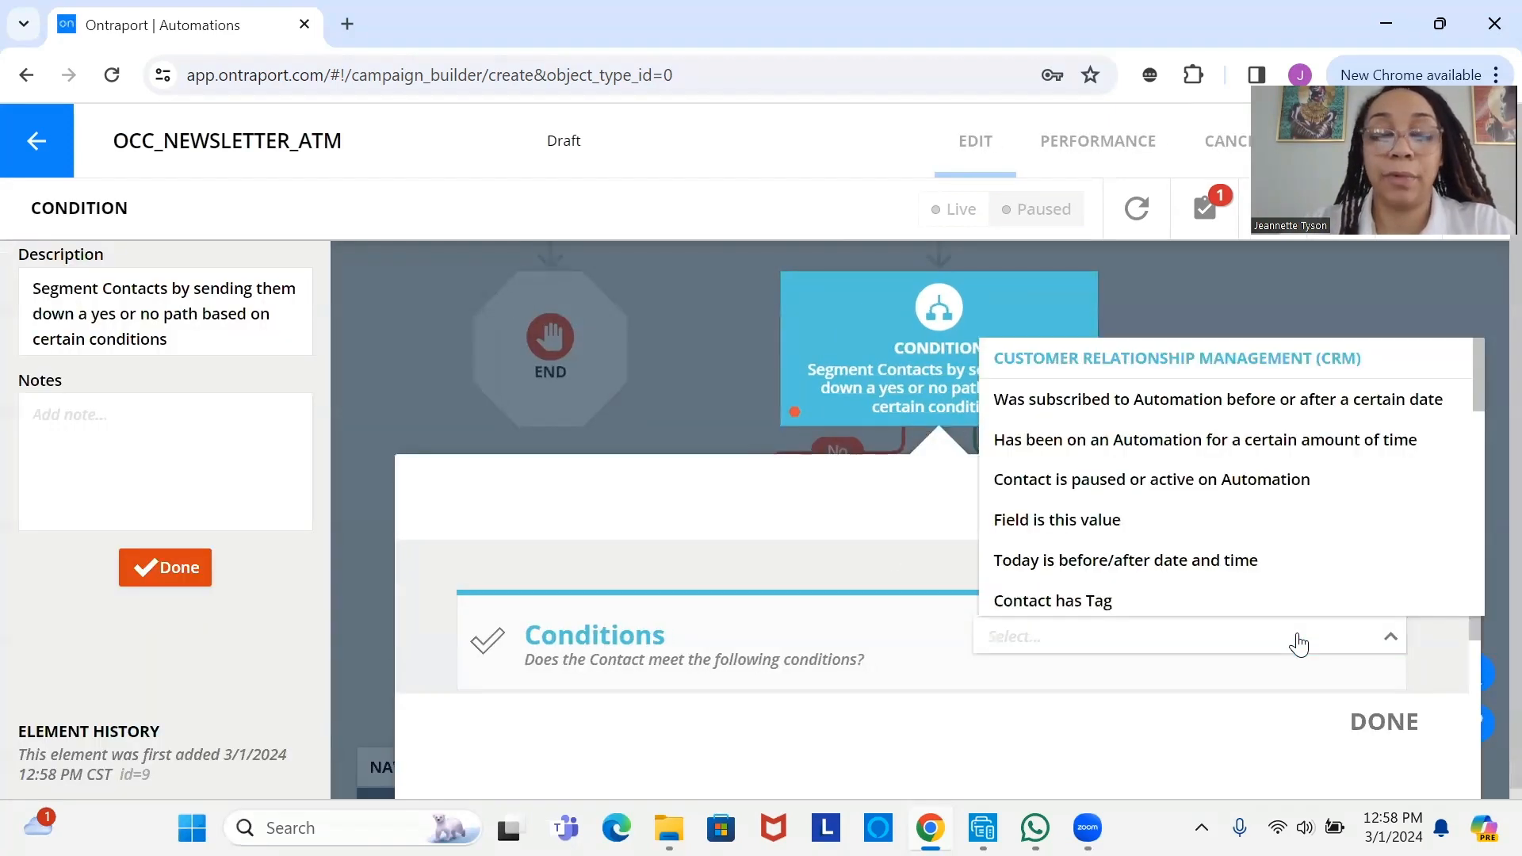
text(date)
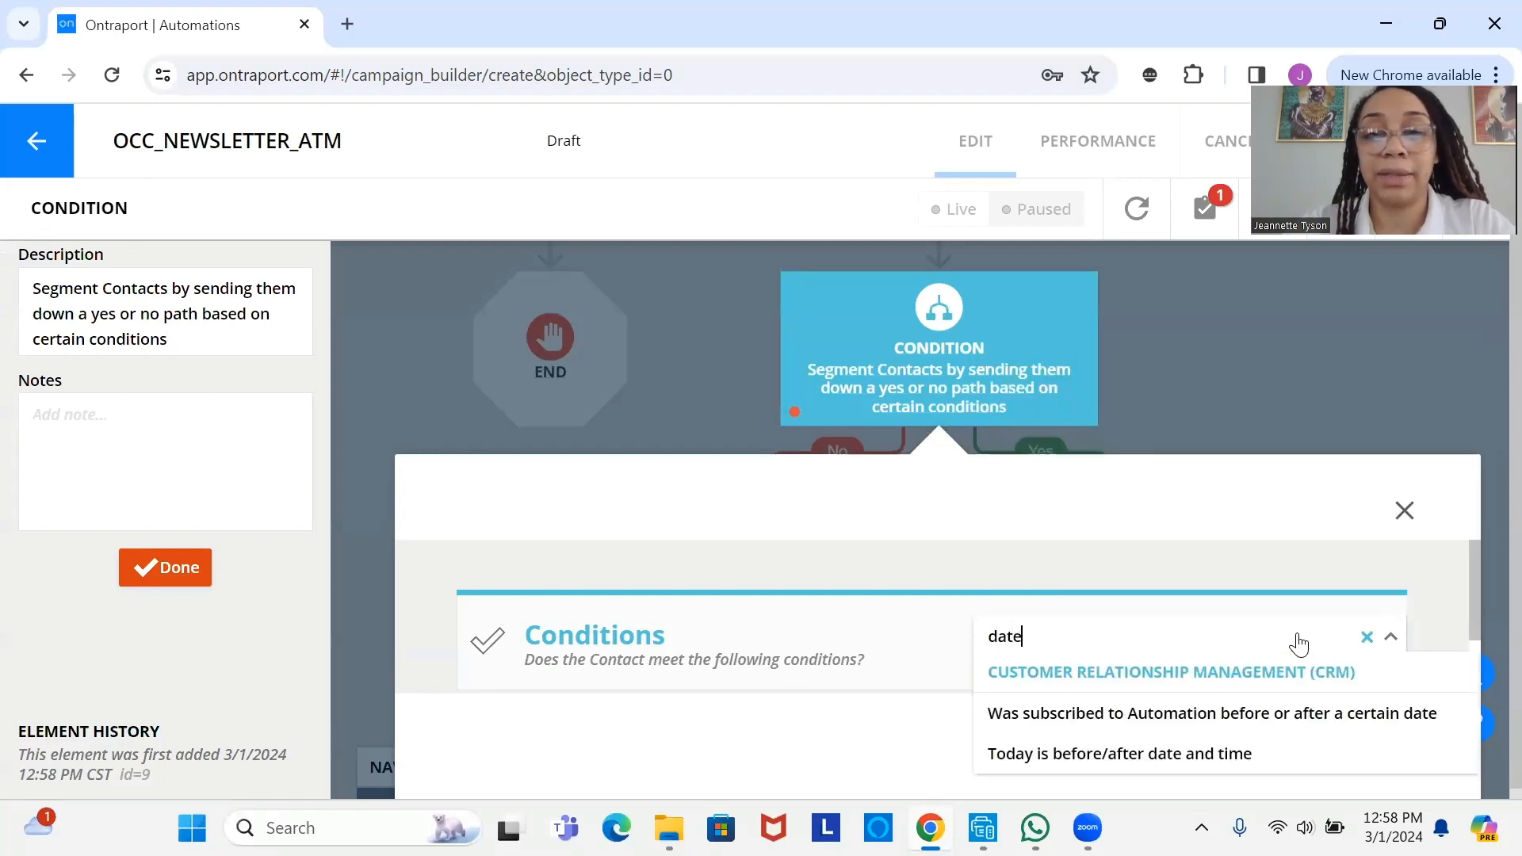
click(1274, 757)
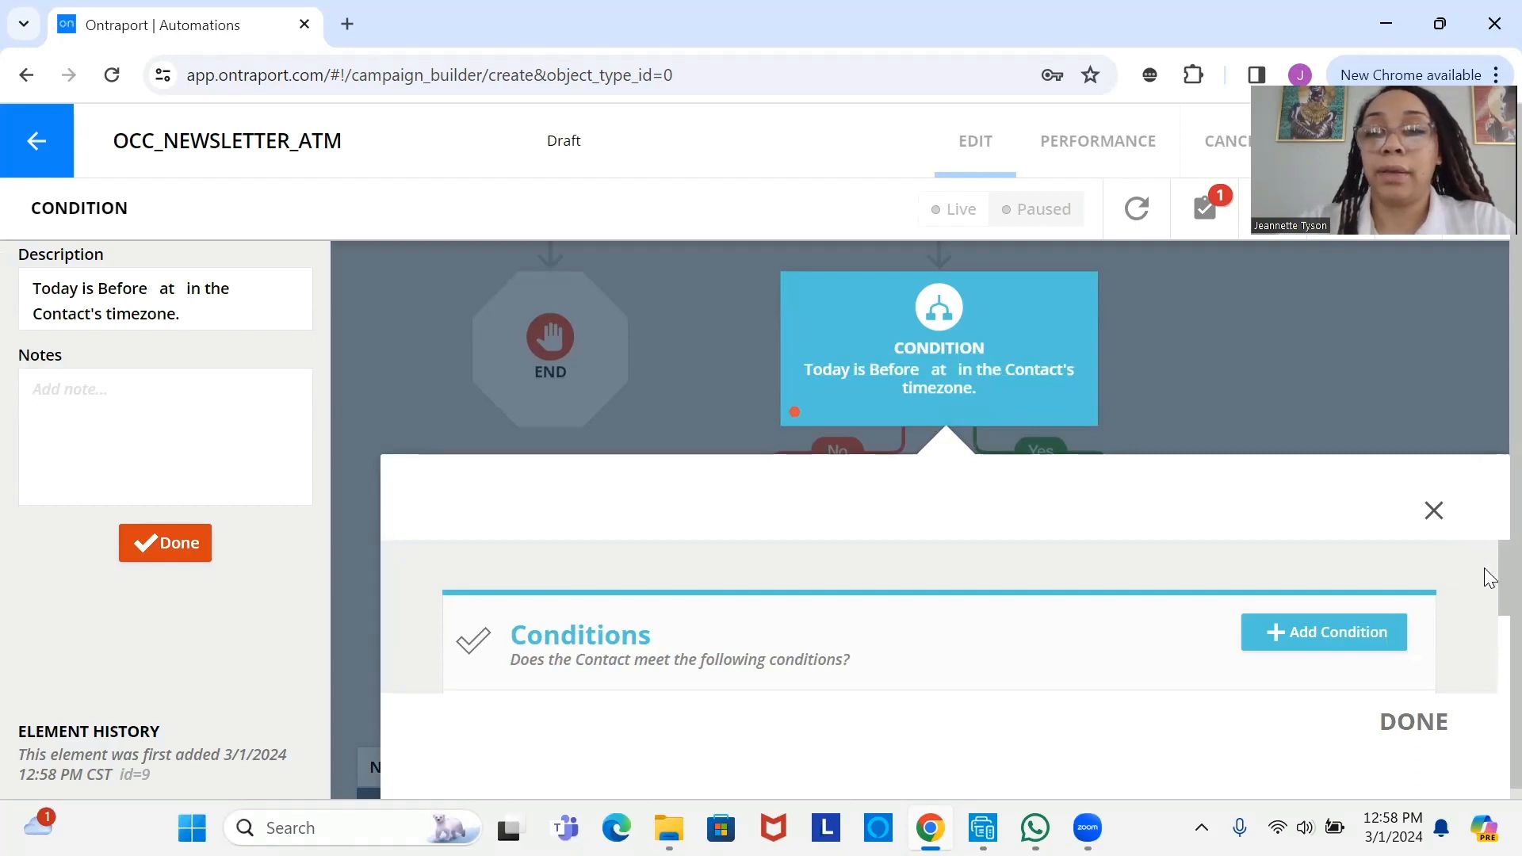
key(ctrl+a)
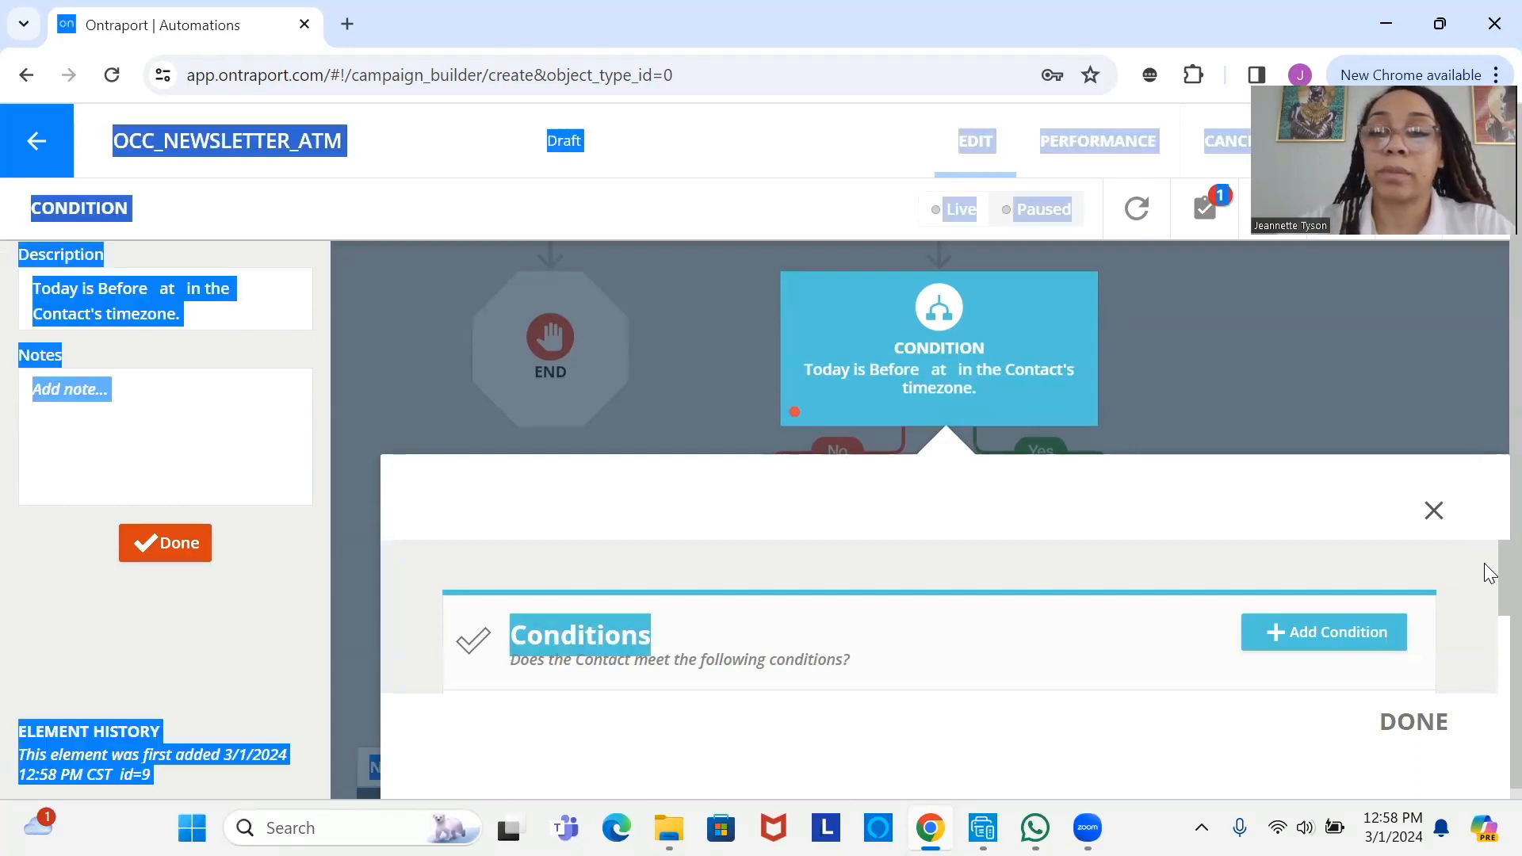
scroll(1487, 602, down, 2)
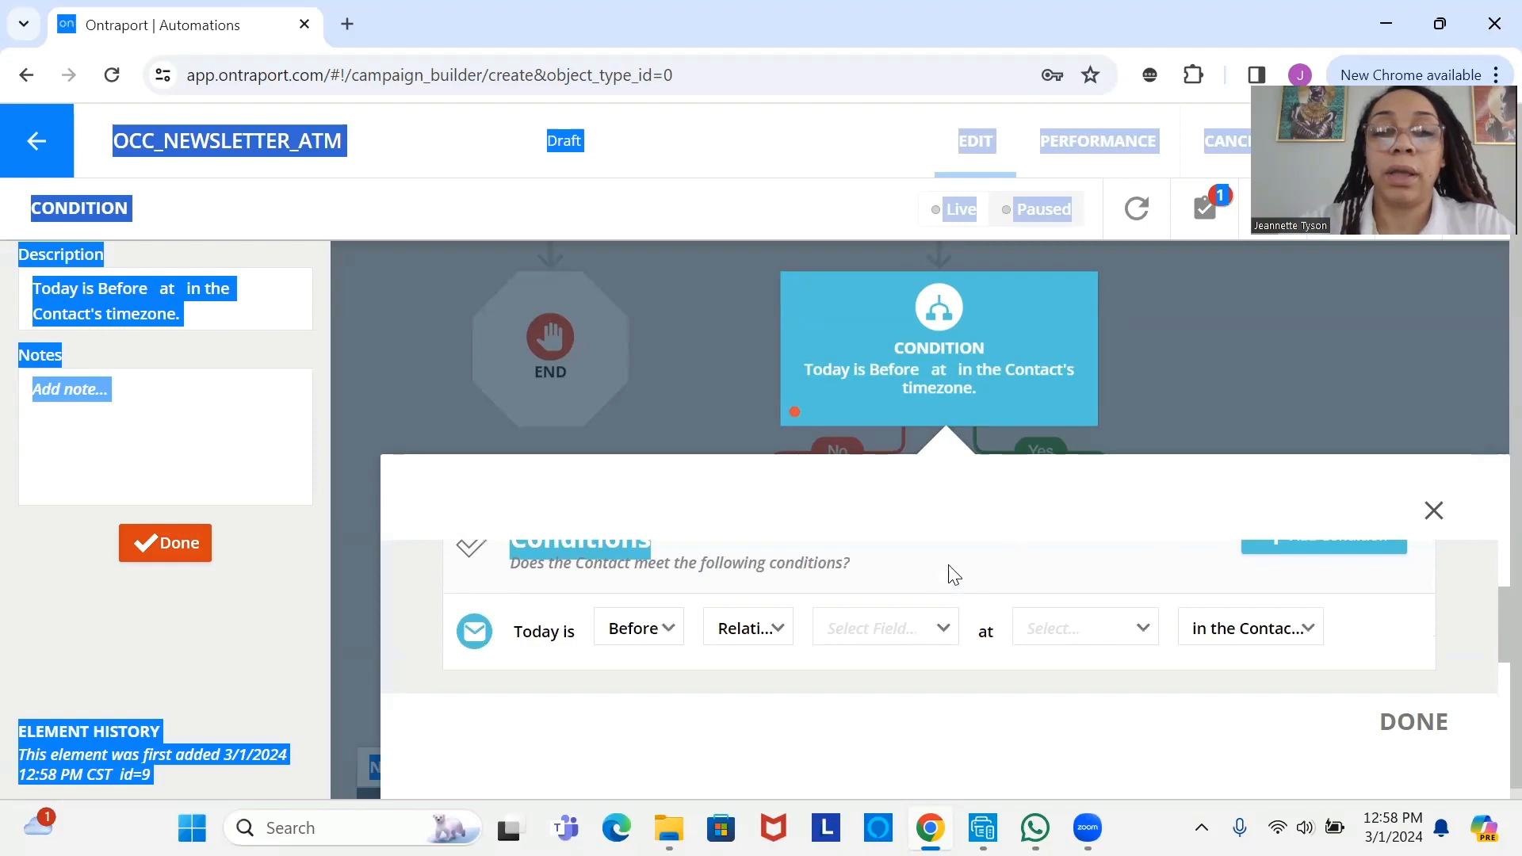
click(793, 673)
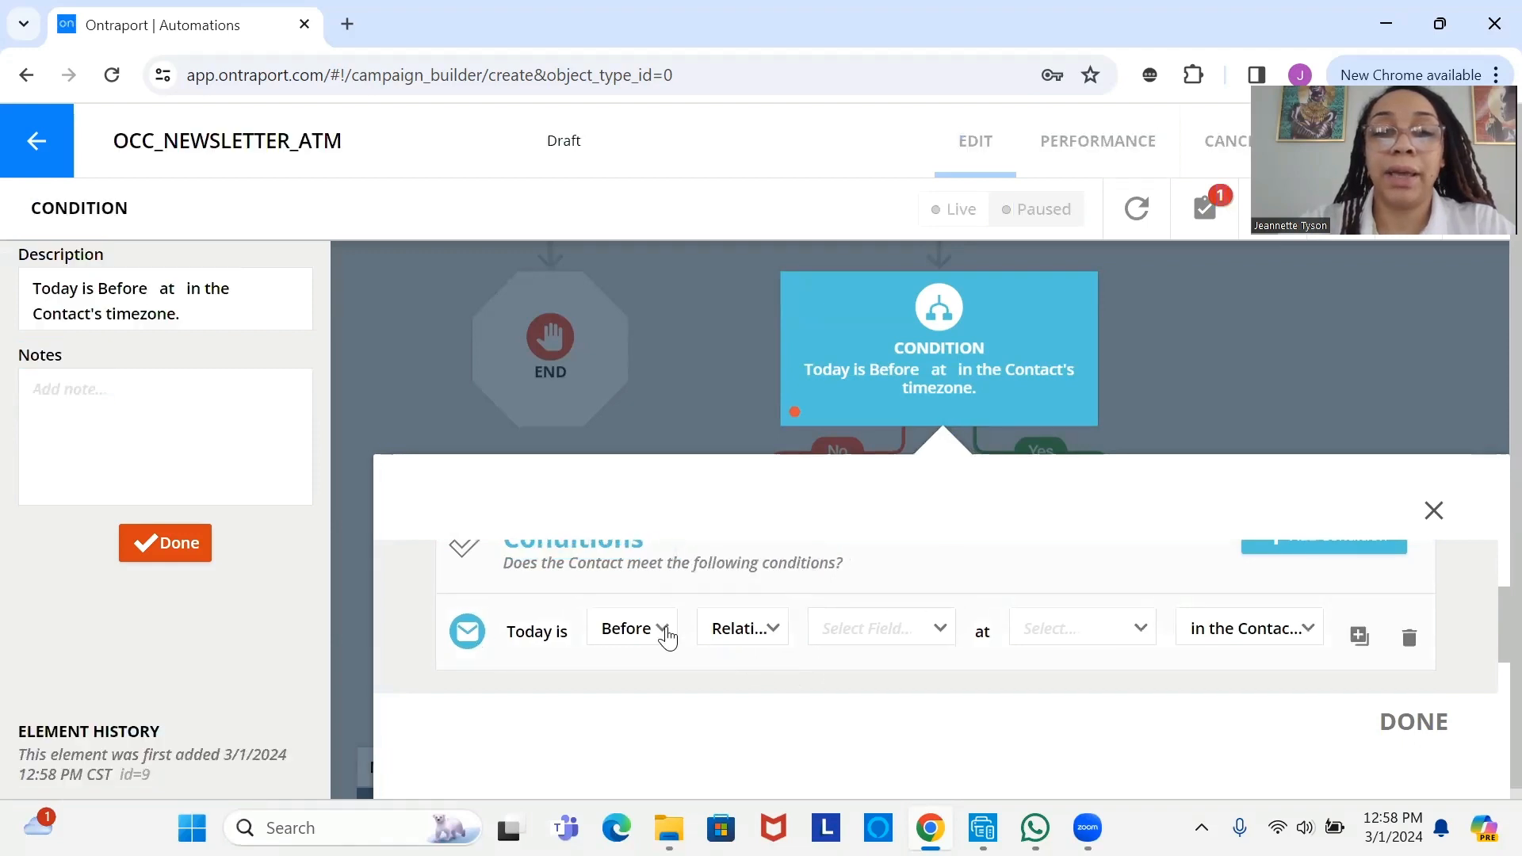
click(668, 636)
click(682, 707)
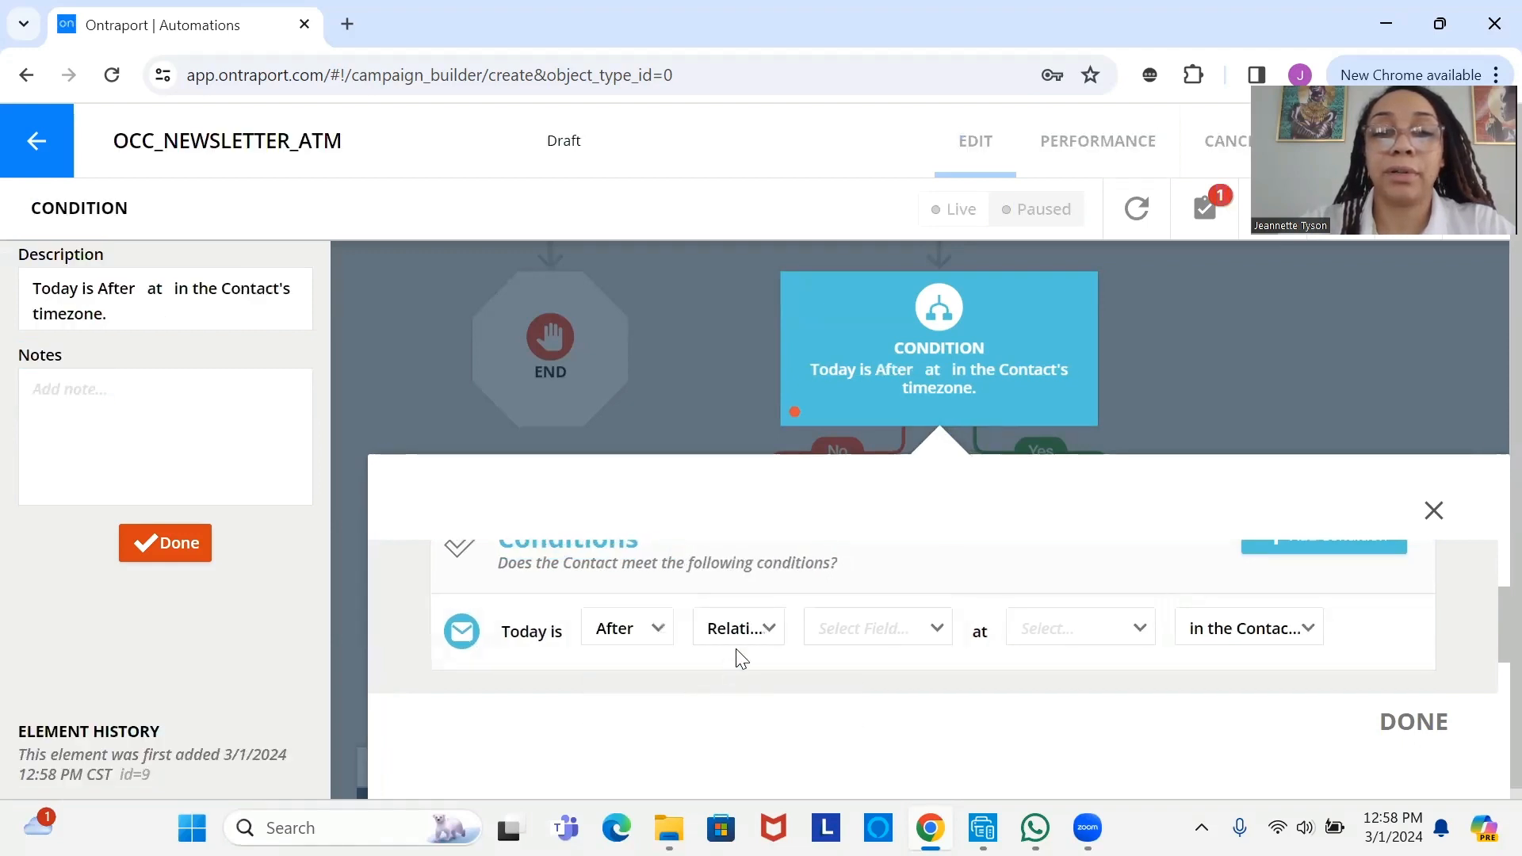
click(750, 644)
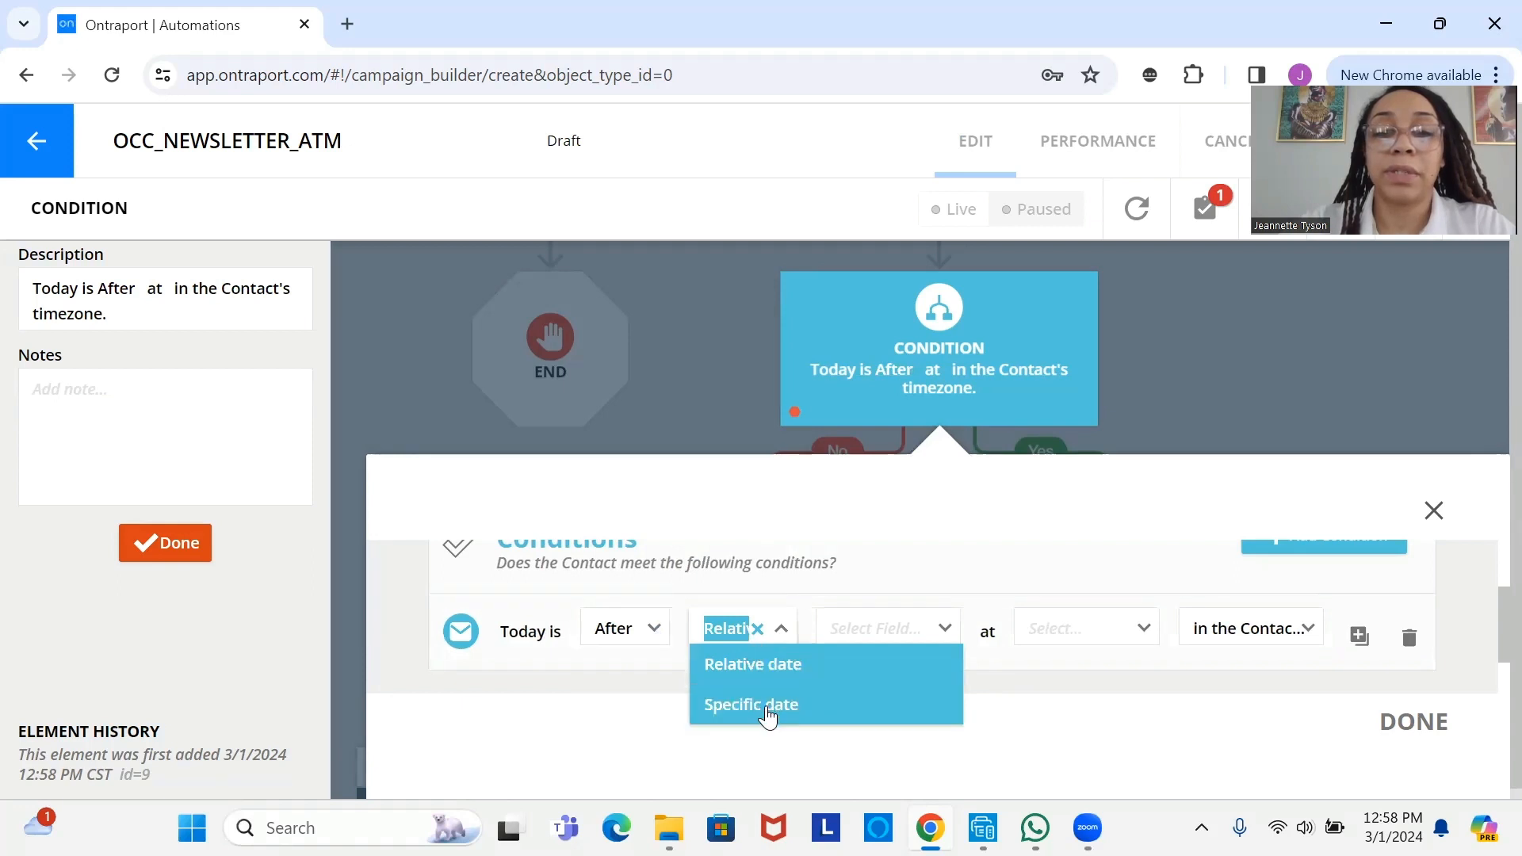
click(761, 705)
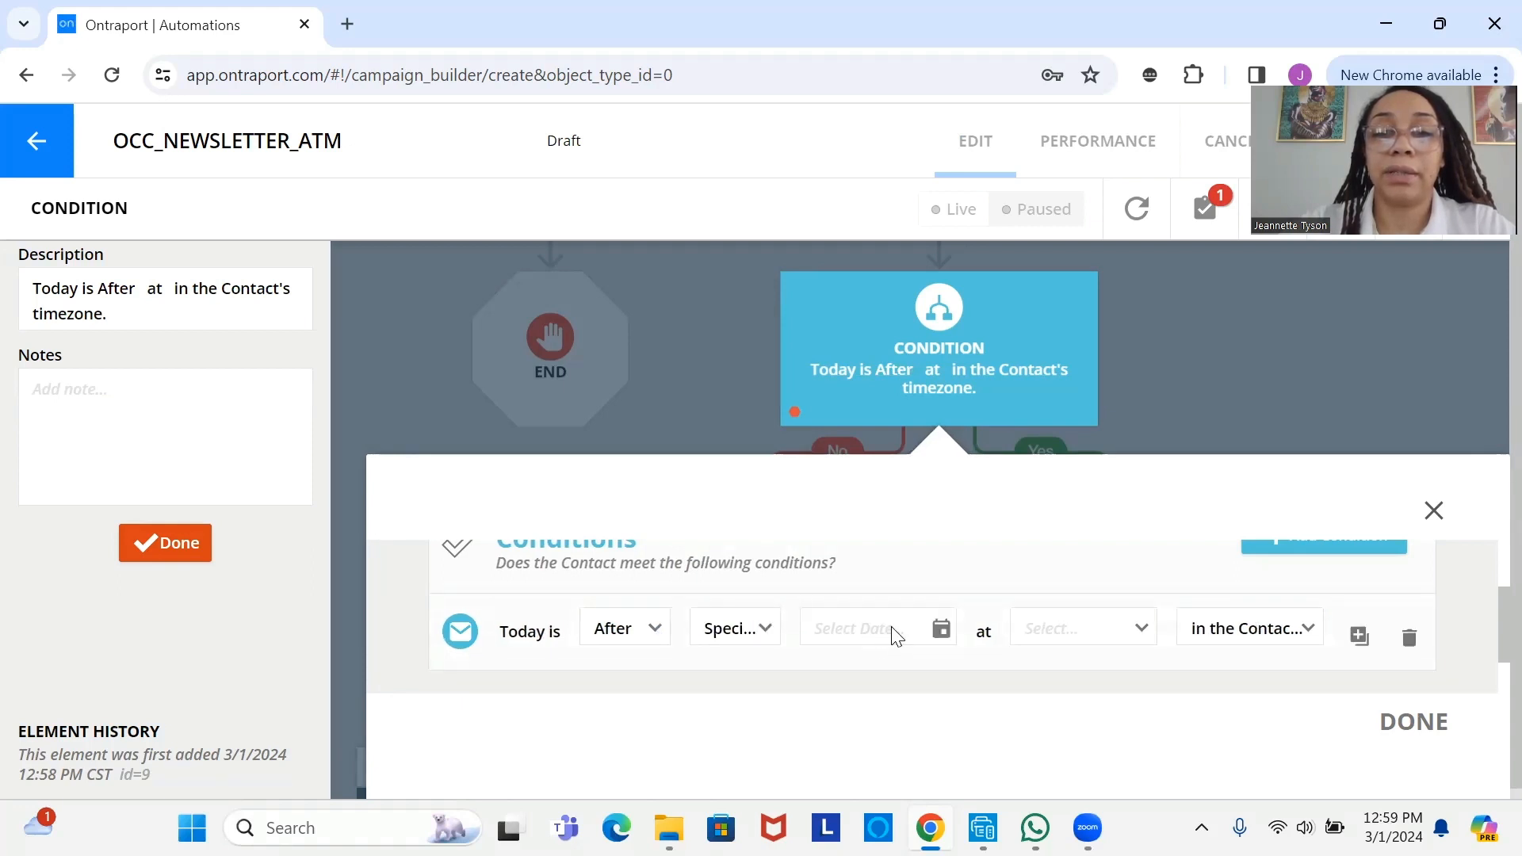
click(888, 632)
click(1152, 284)
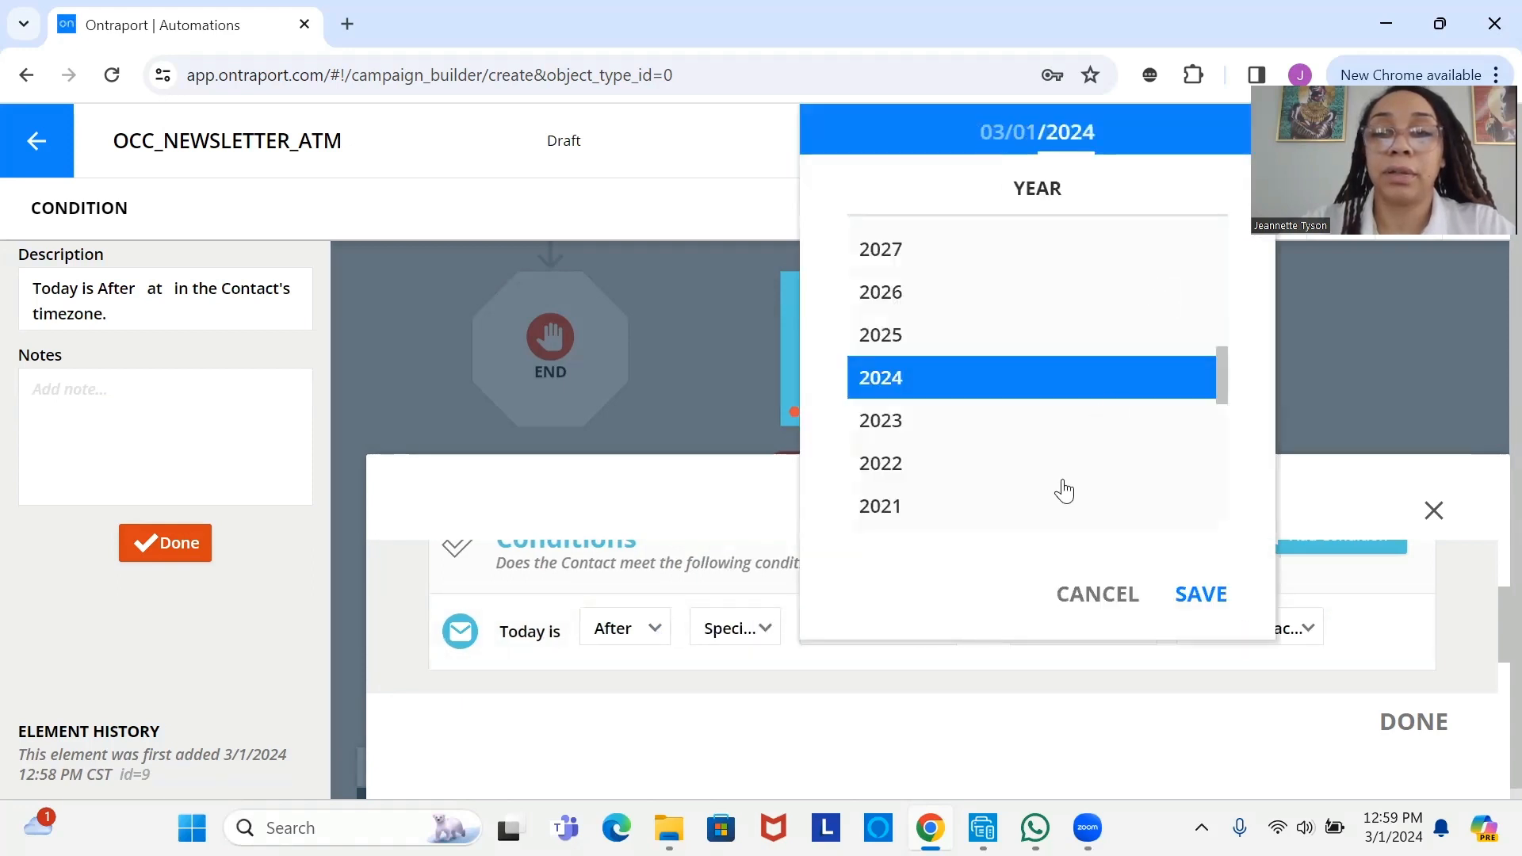
click(1201, 593)
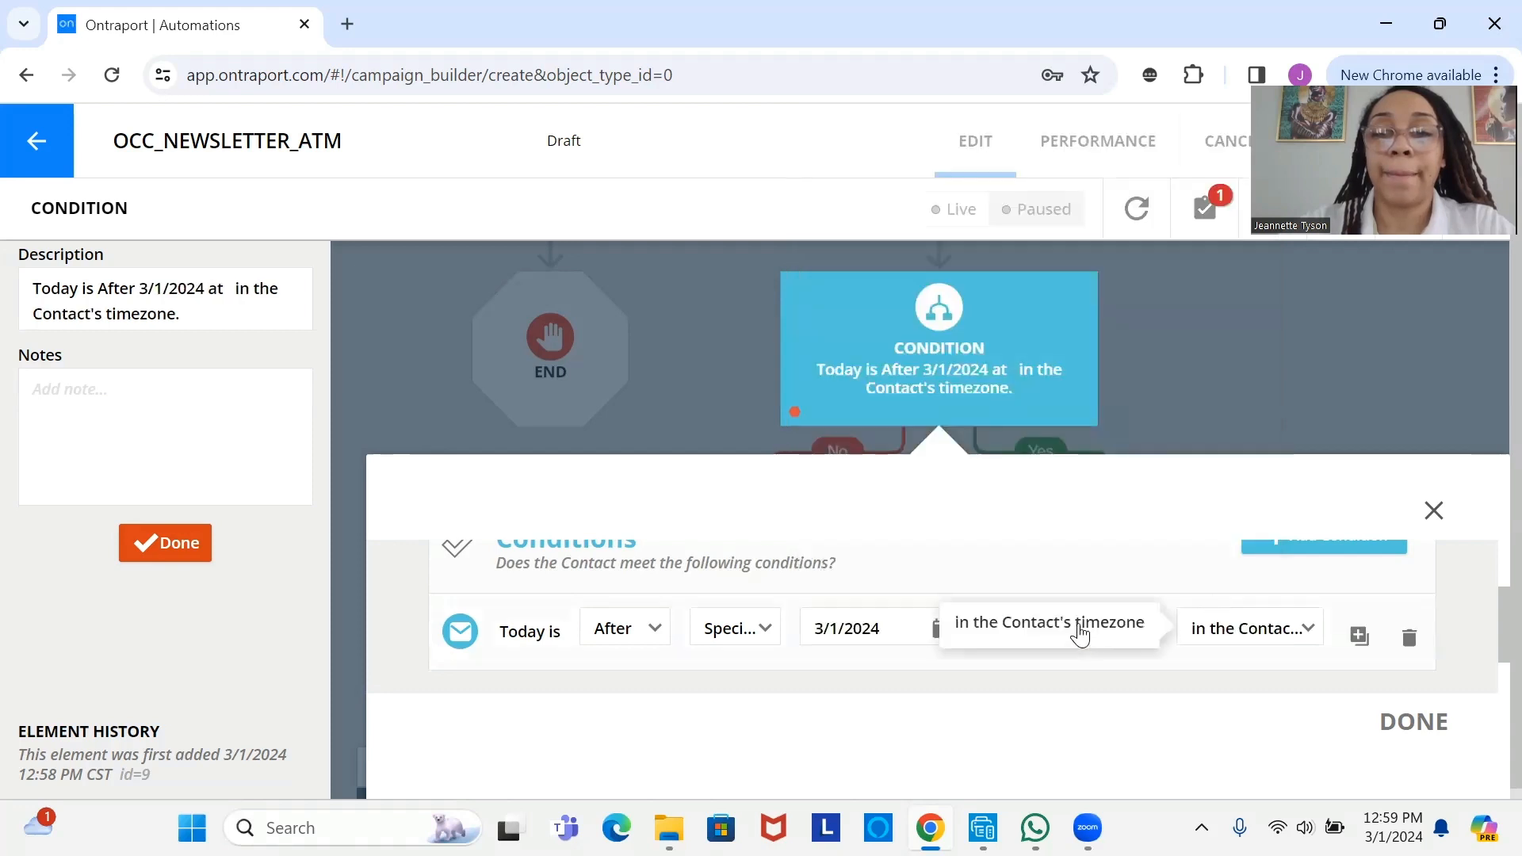
- Set the condition time to 8:00 AM in my timezone and finish editing
click(1054, 632)
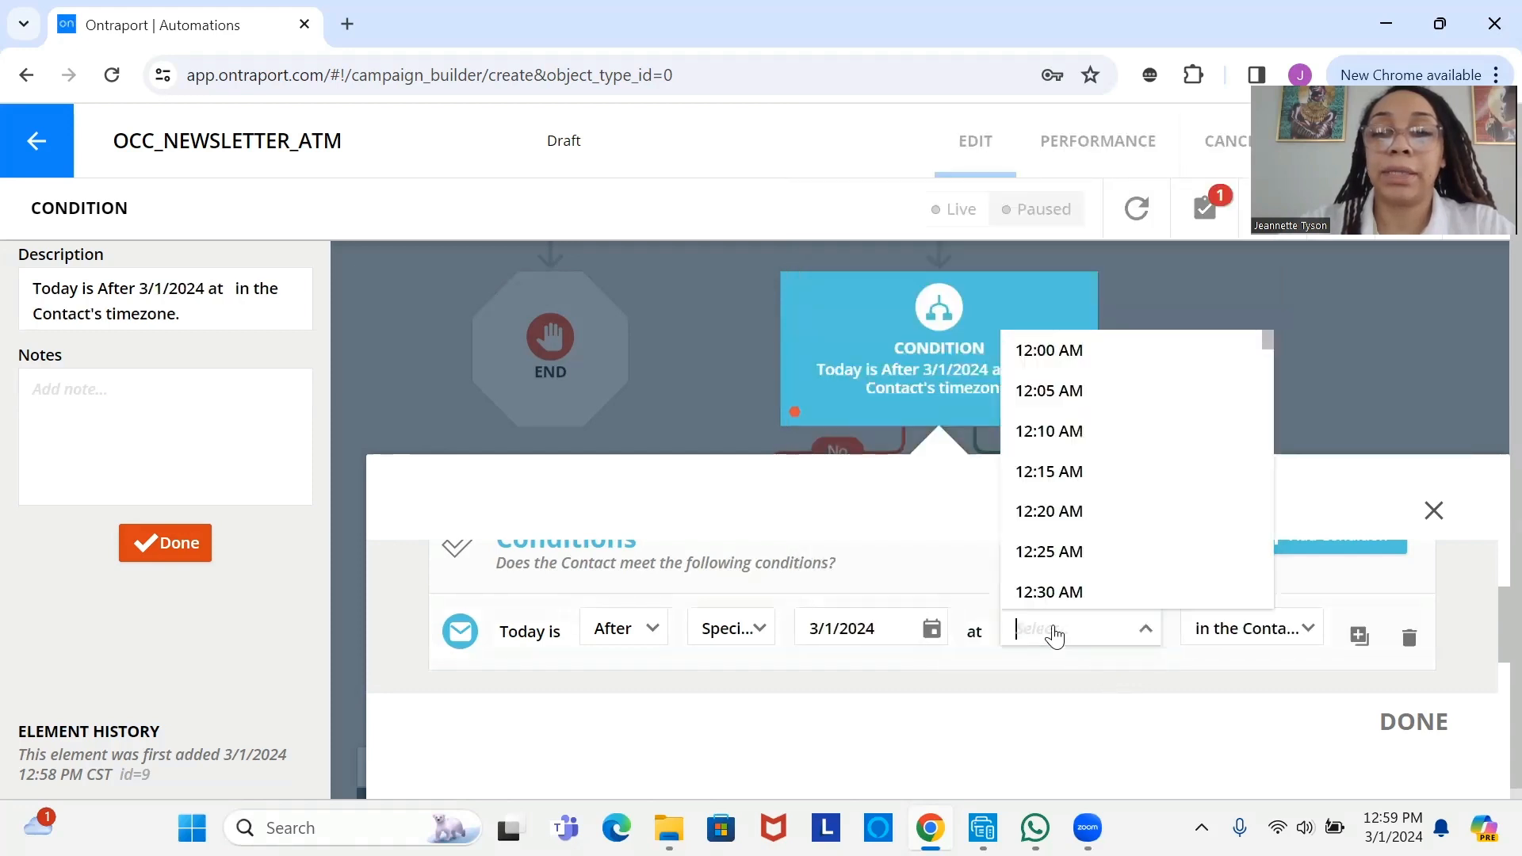
text(8)
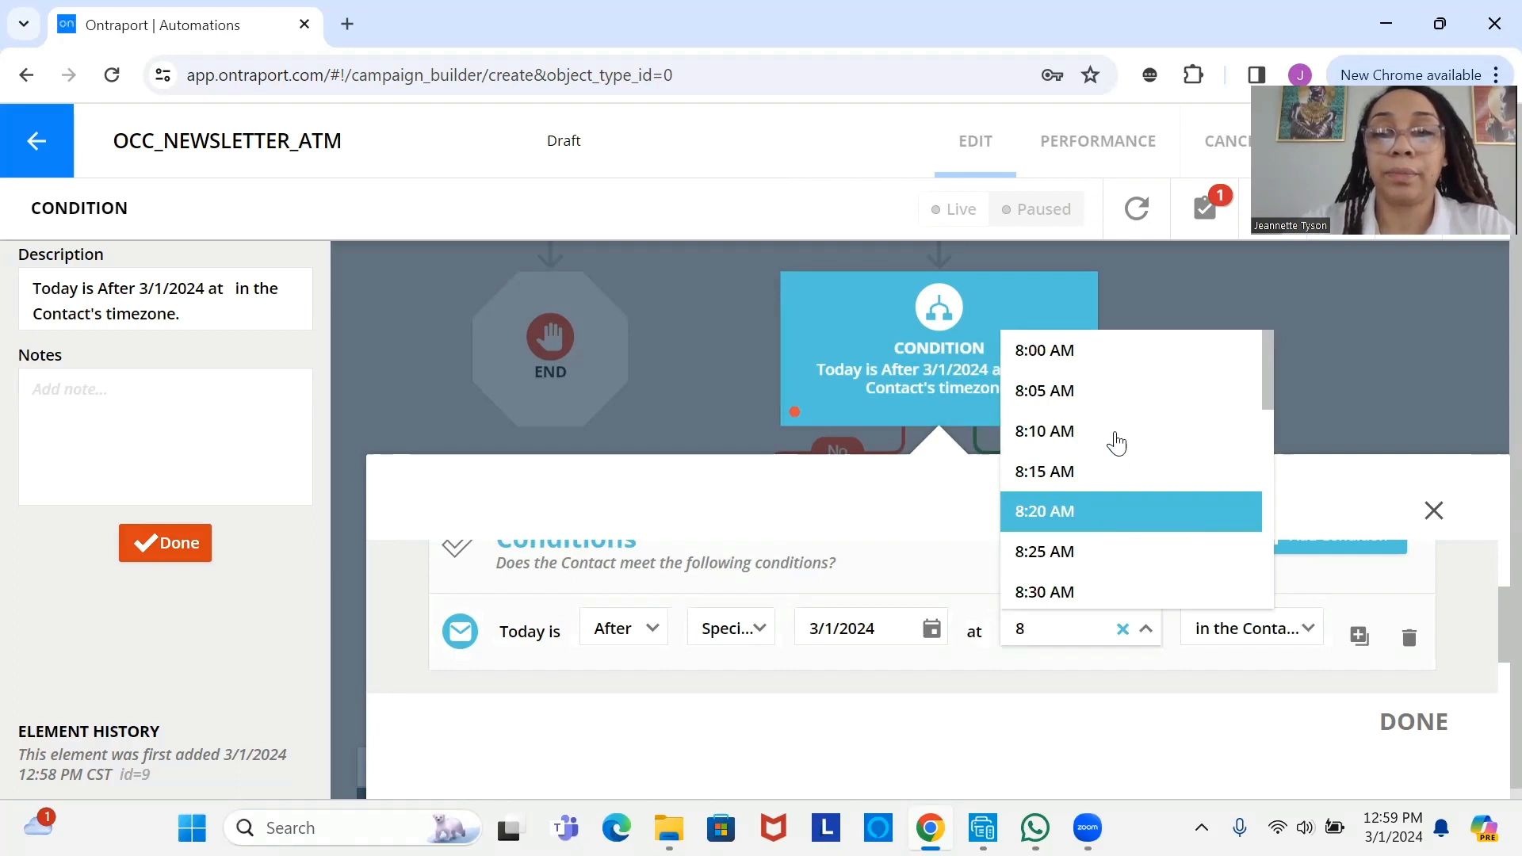
click(1124, 348)
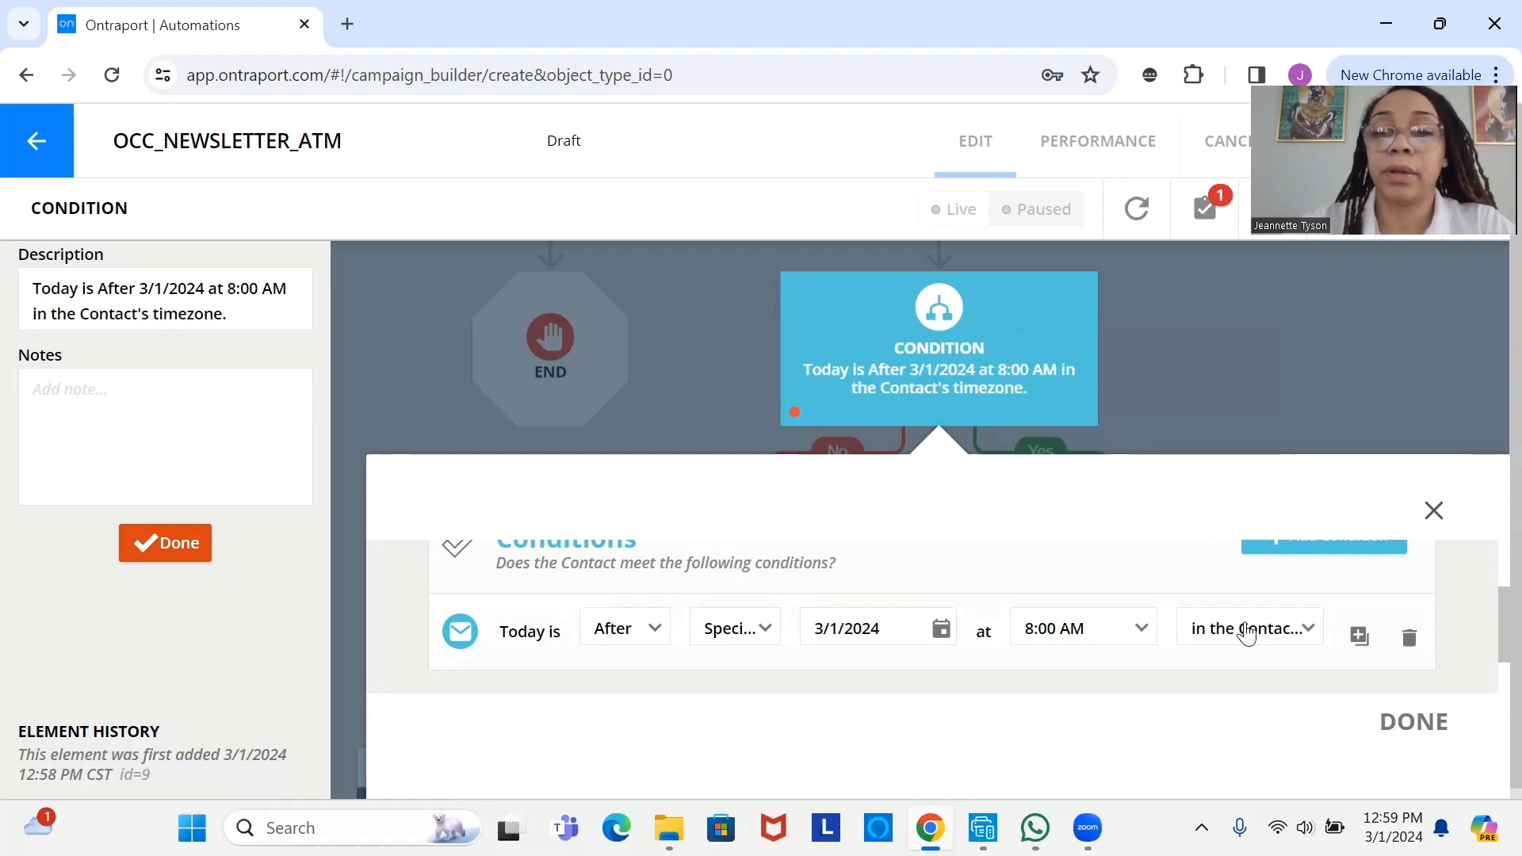
click(1249, 634)
click(1272, 708)
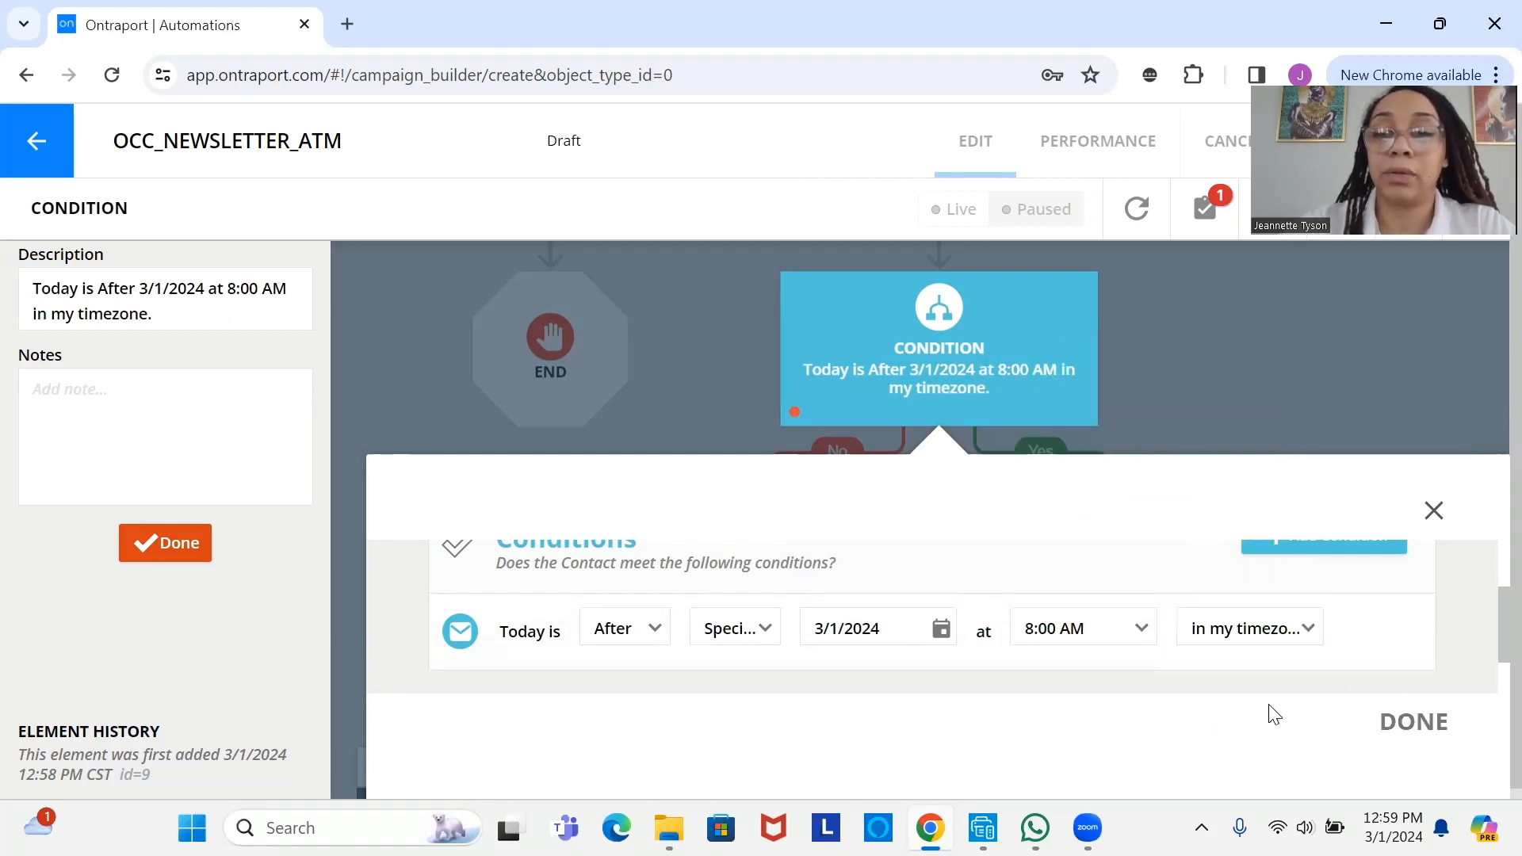
click(1414, 723)
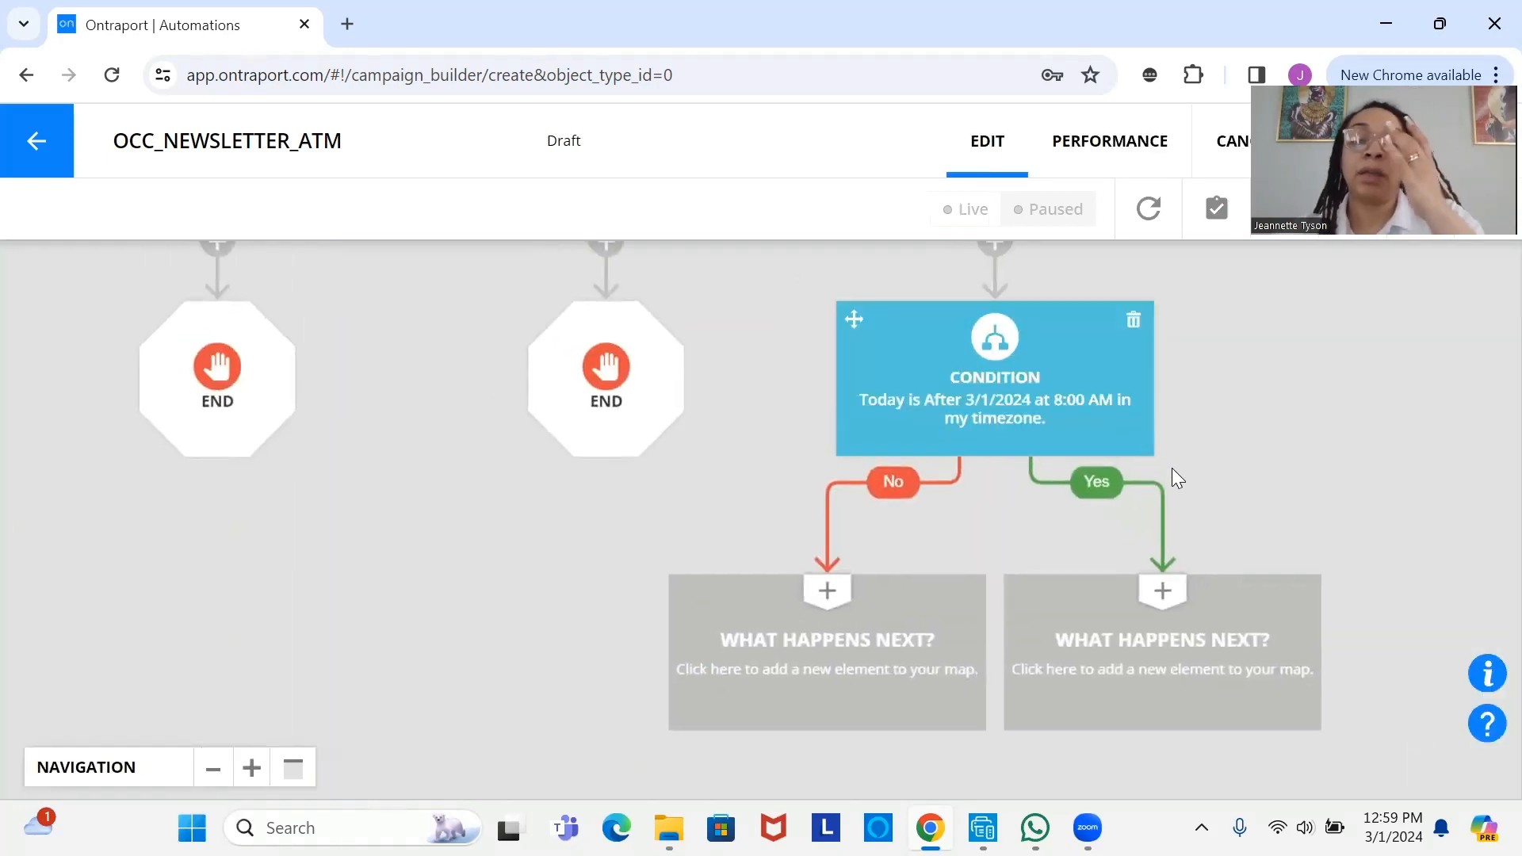
- Place a Go To step from the Filters choices on the condition's Yes path
scroll(980, 599, up, 2)
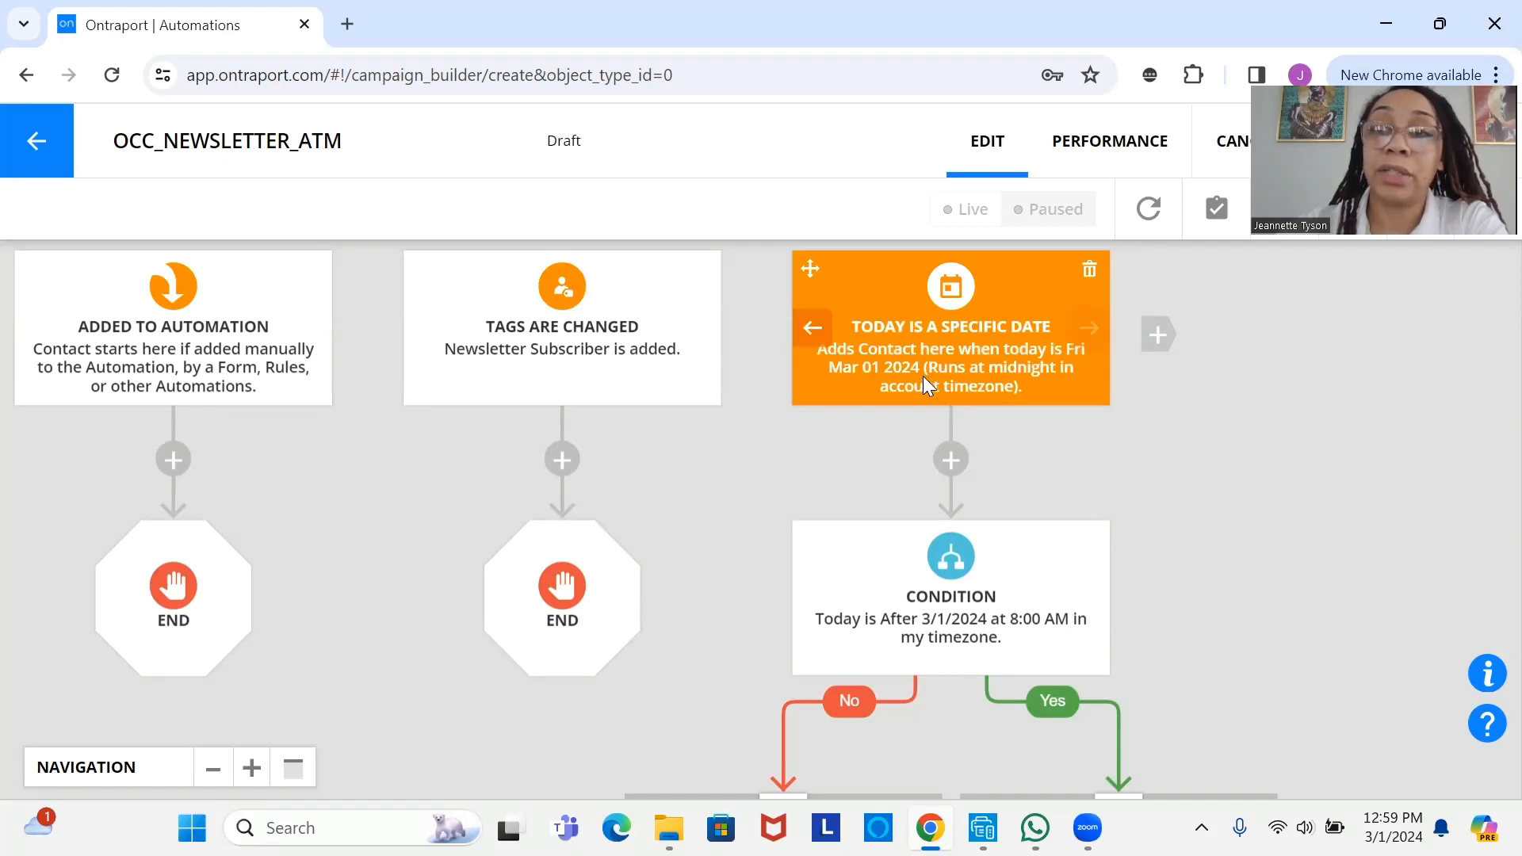
drag(907, 479, 938, 374)
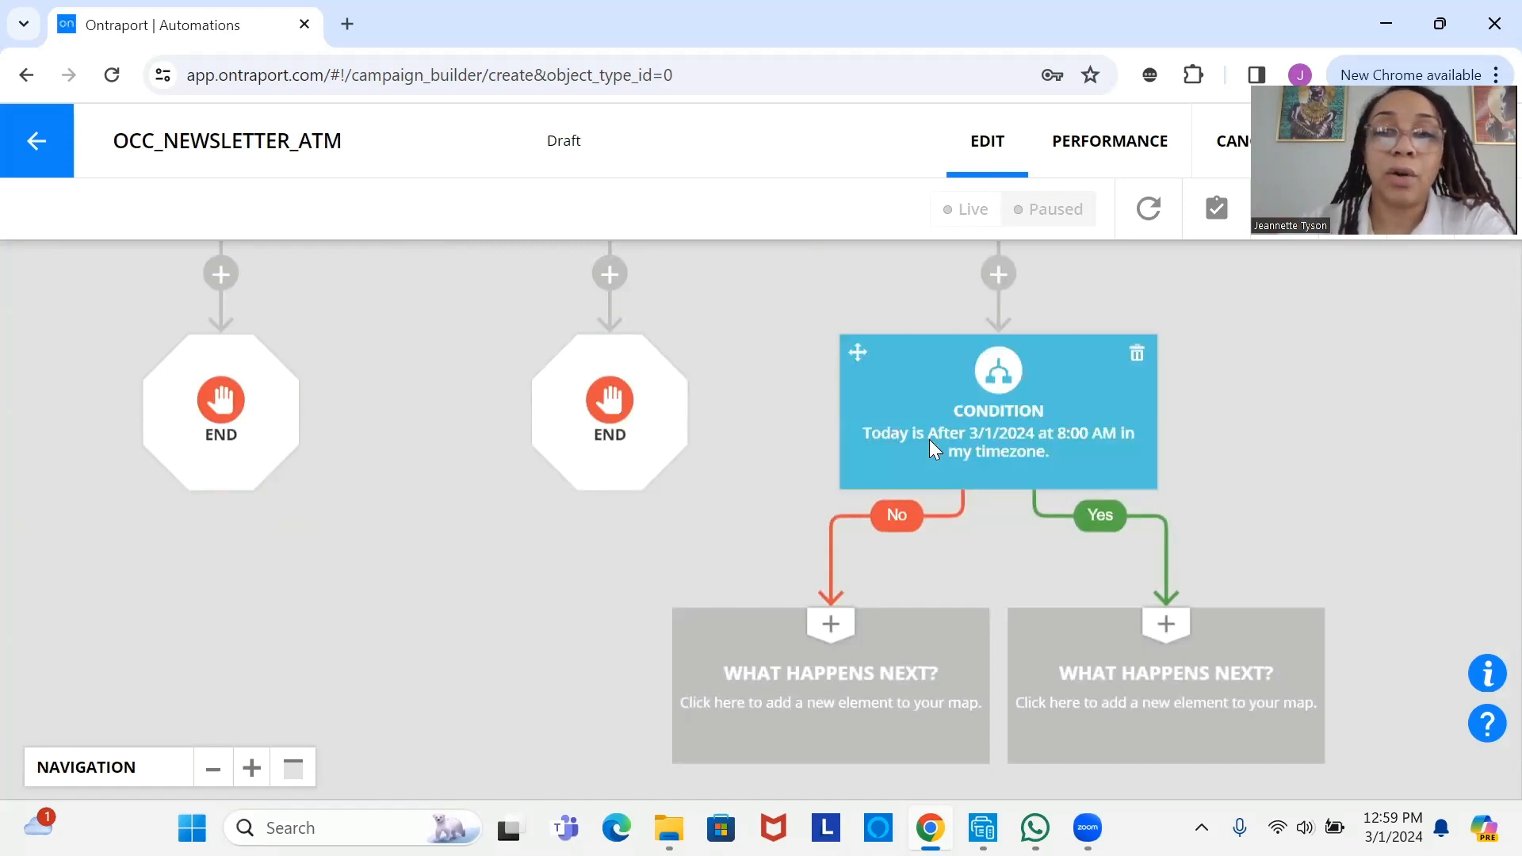
drag(929, 439, 950, 342)
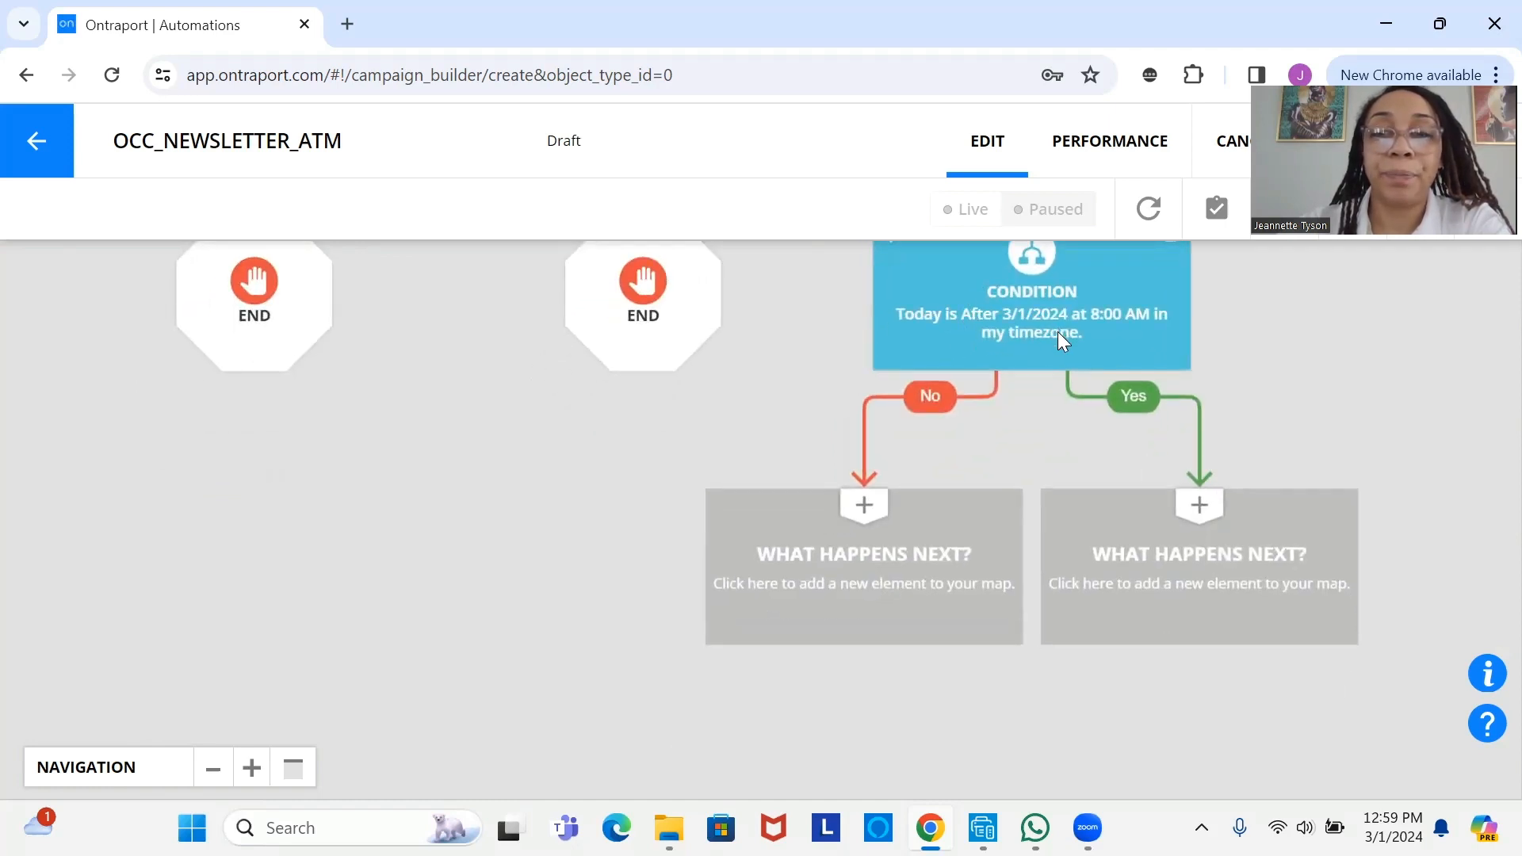
click(1180, 563)
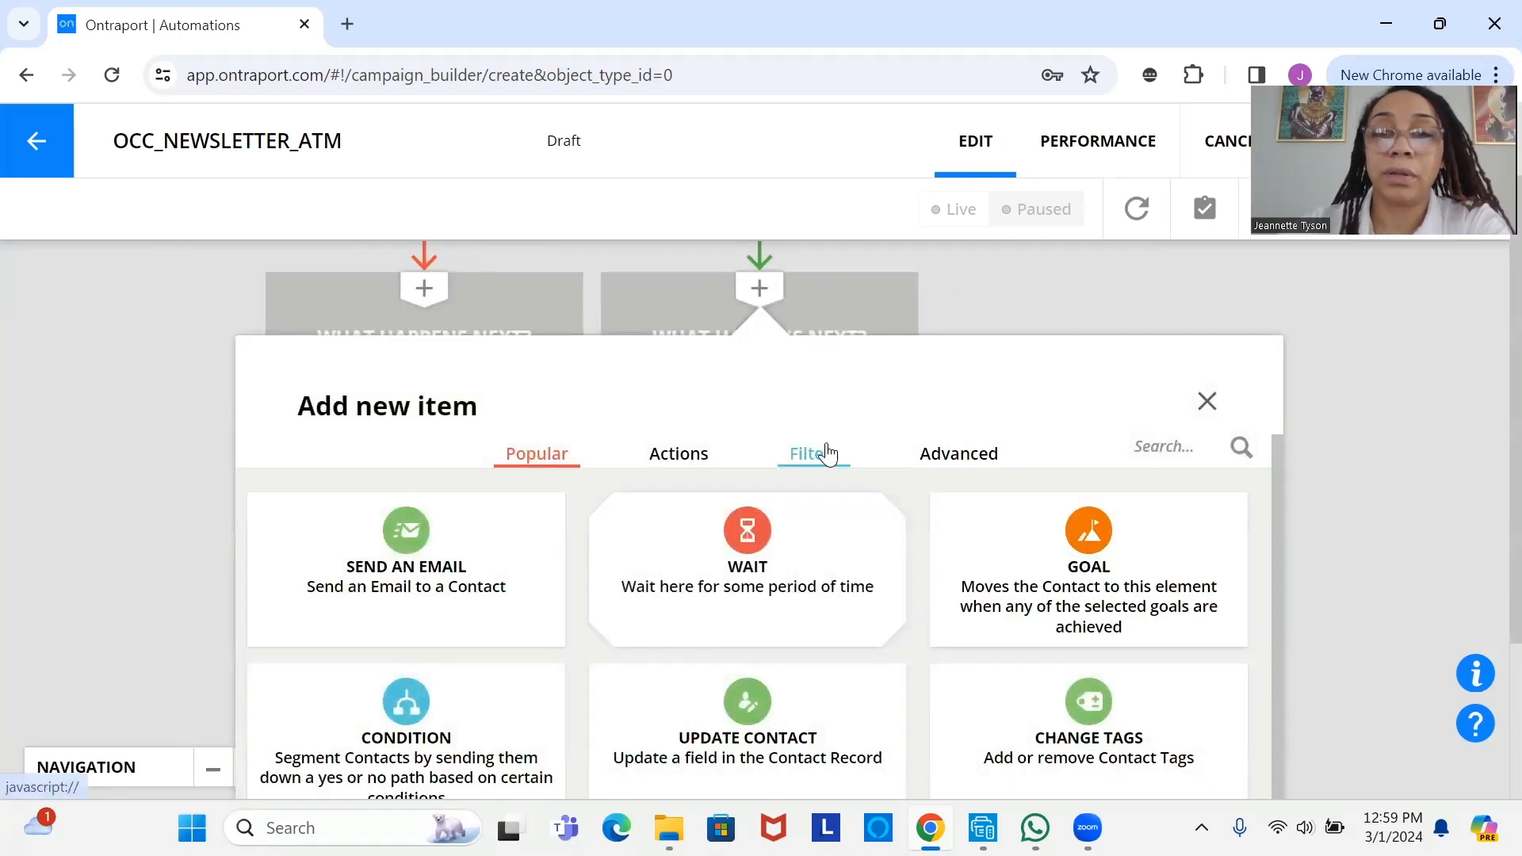
click(827, 454)
click(761, 570)
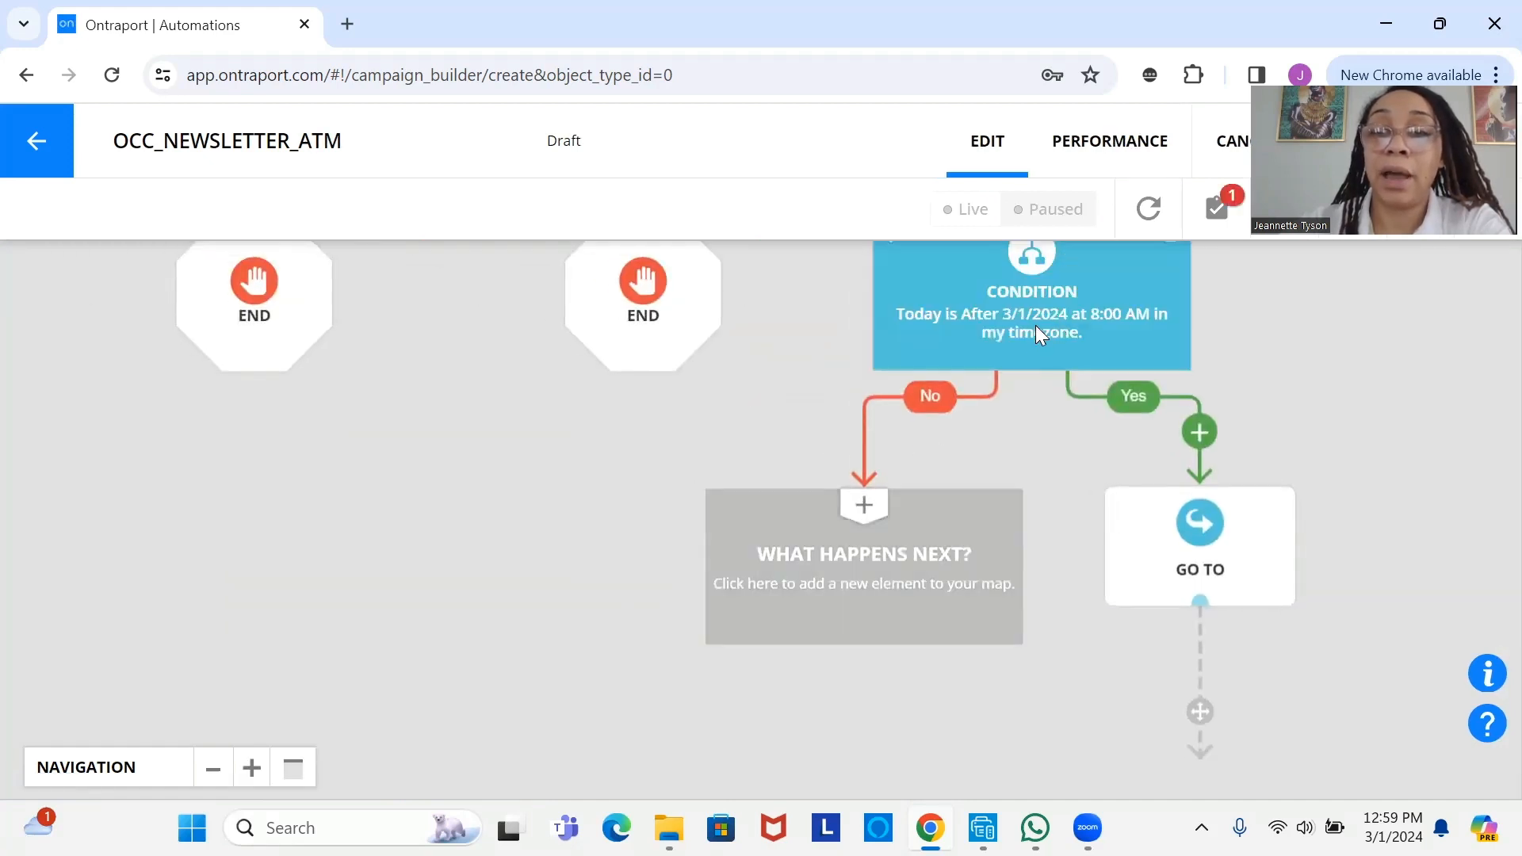
- Add a Wait on the No branch: some time passes, then wait until 8:00 AM
click(875, 550)
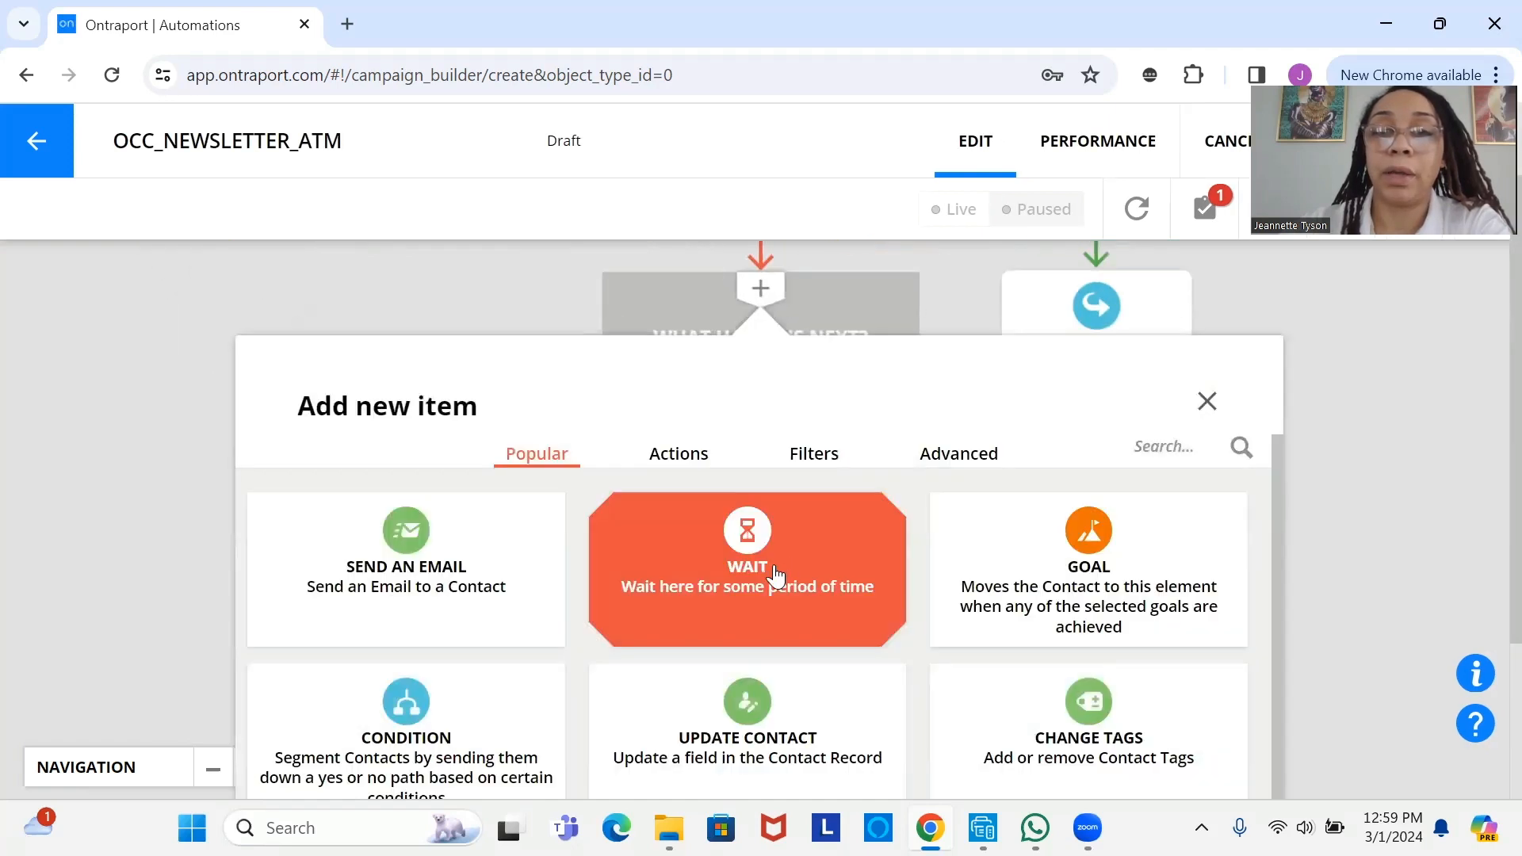
click(774, 564)
click(877, 555)
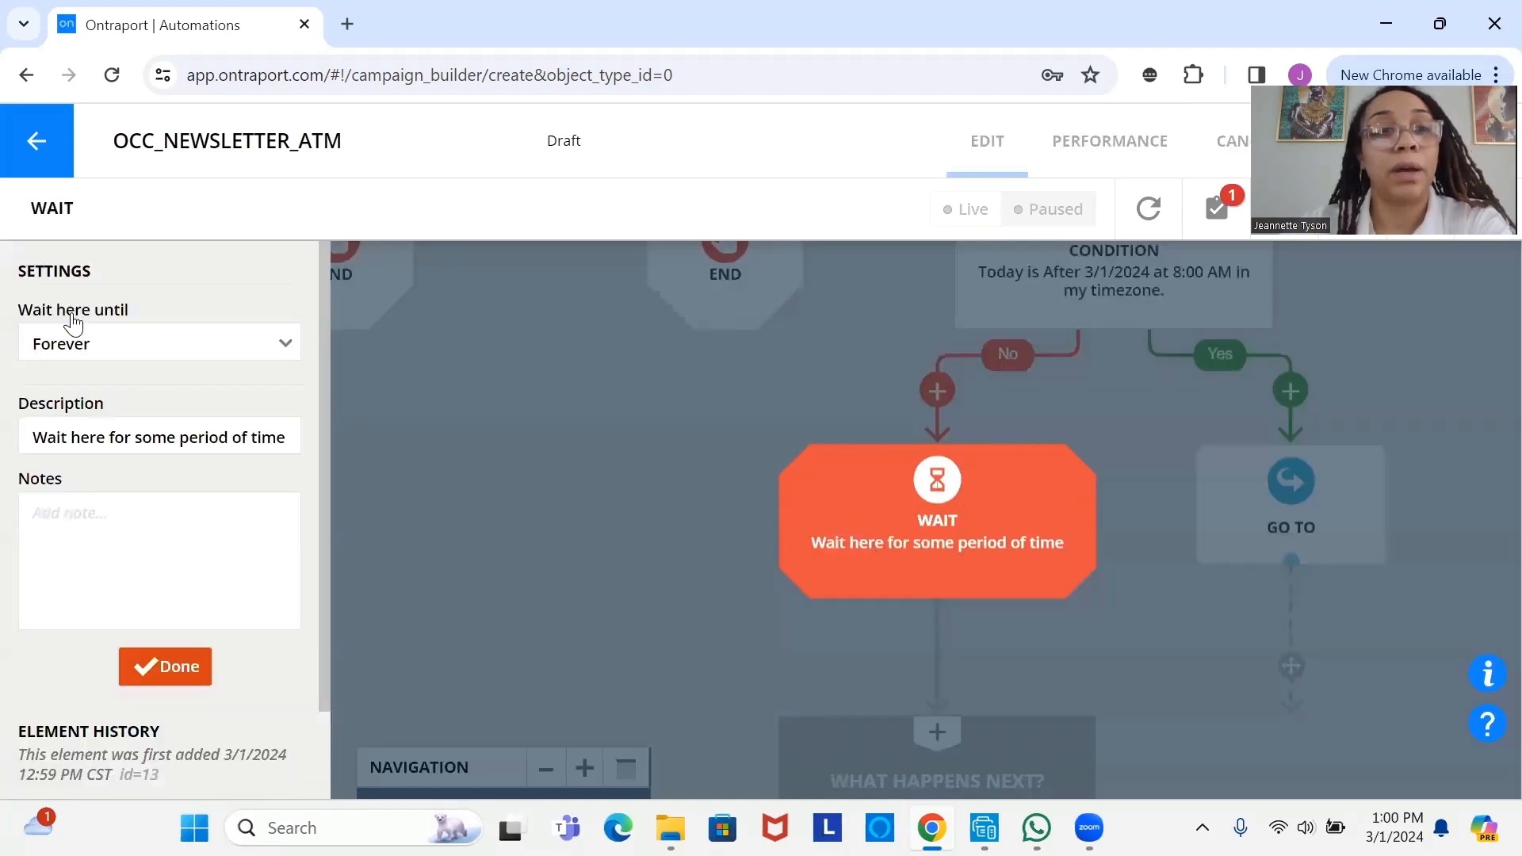
click(119, 344)
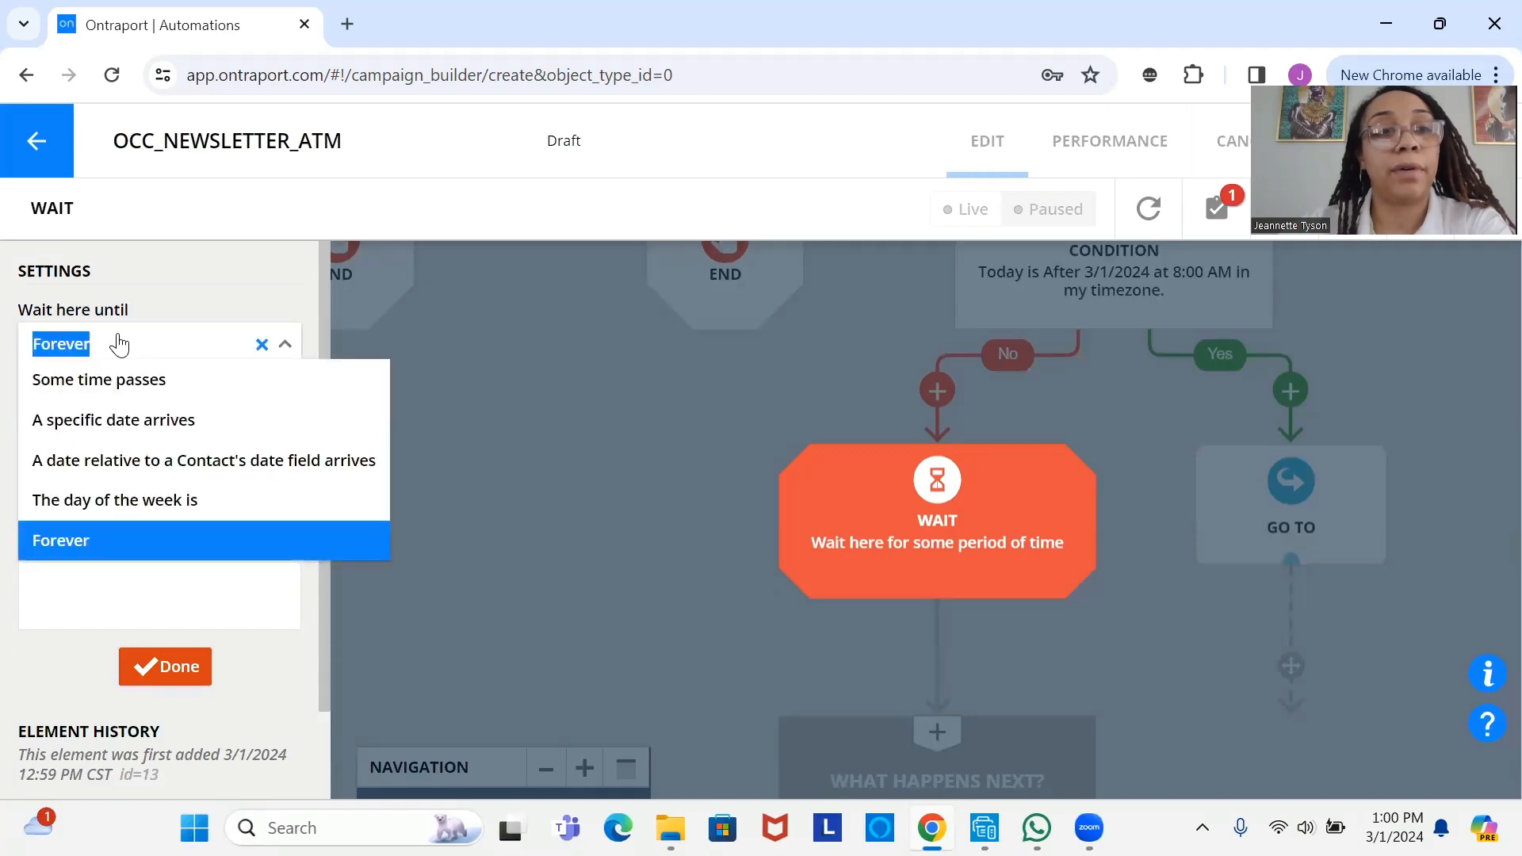
click(130, 382)
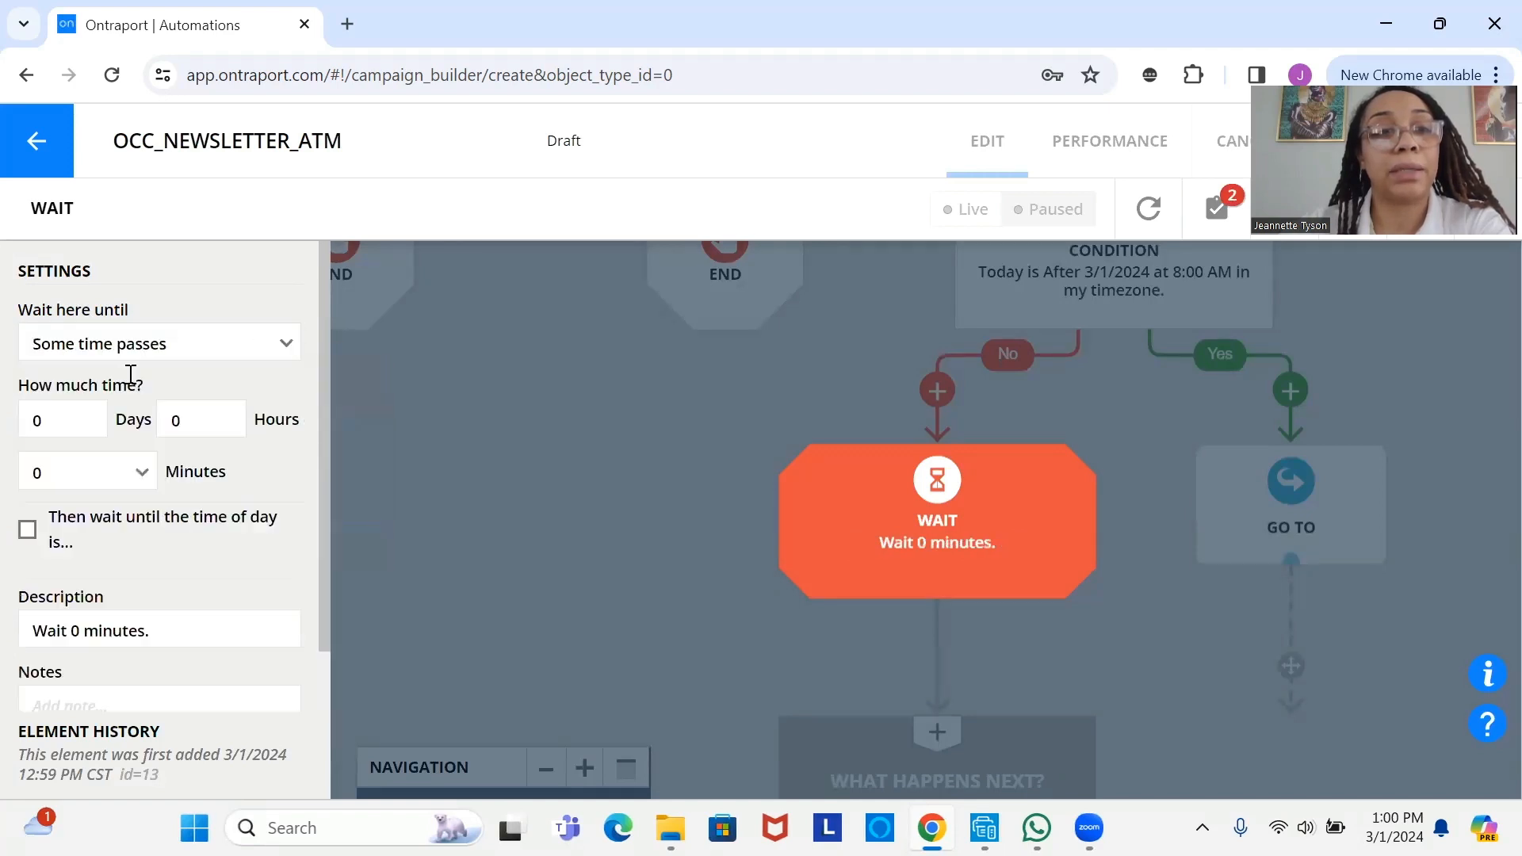
click(27, 533)
click(129, 604)
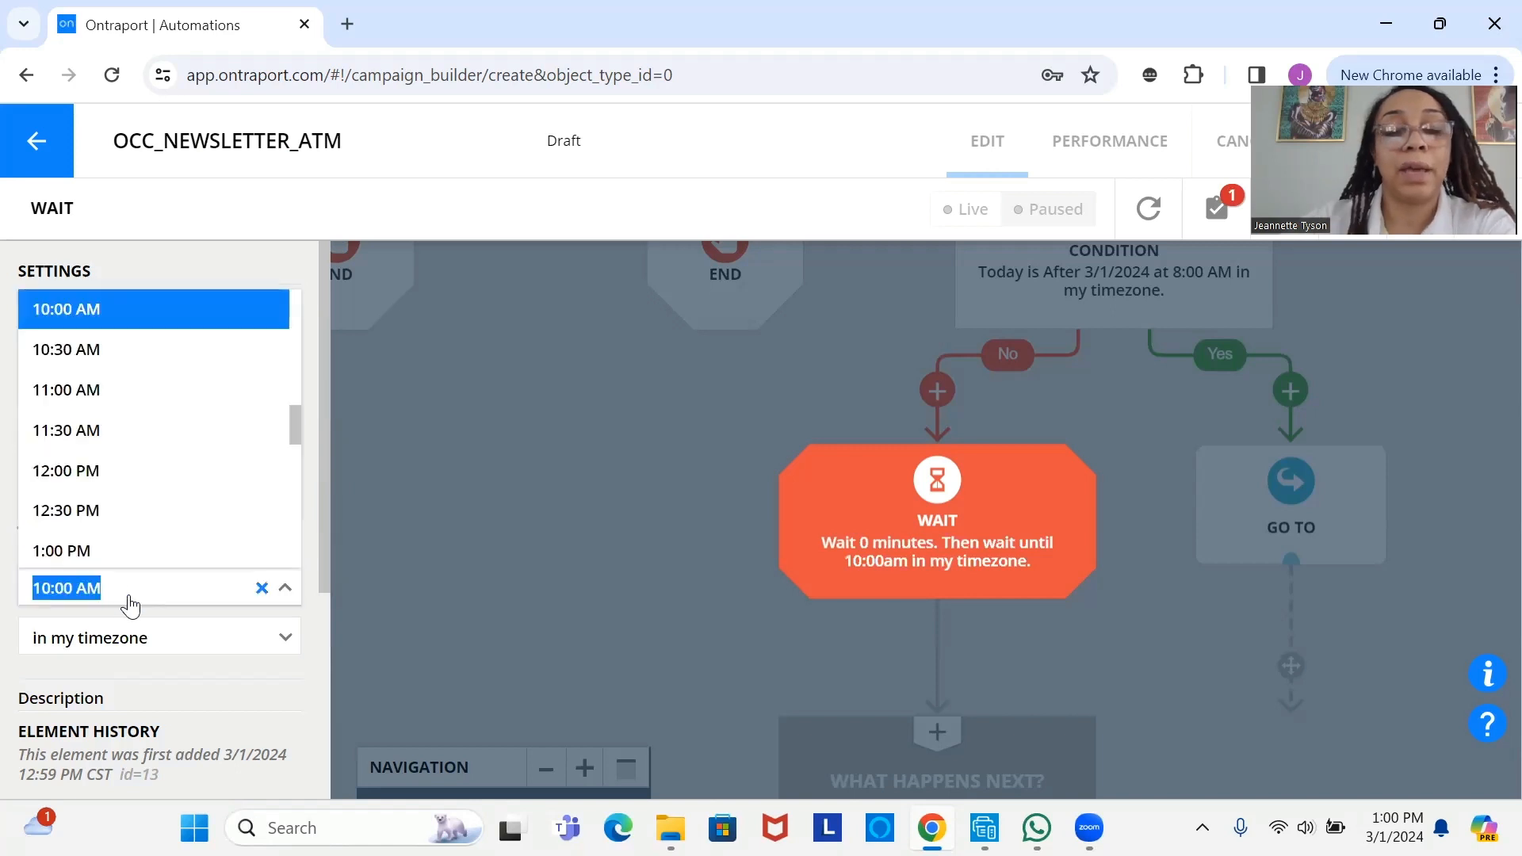
text(8)
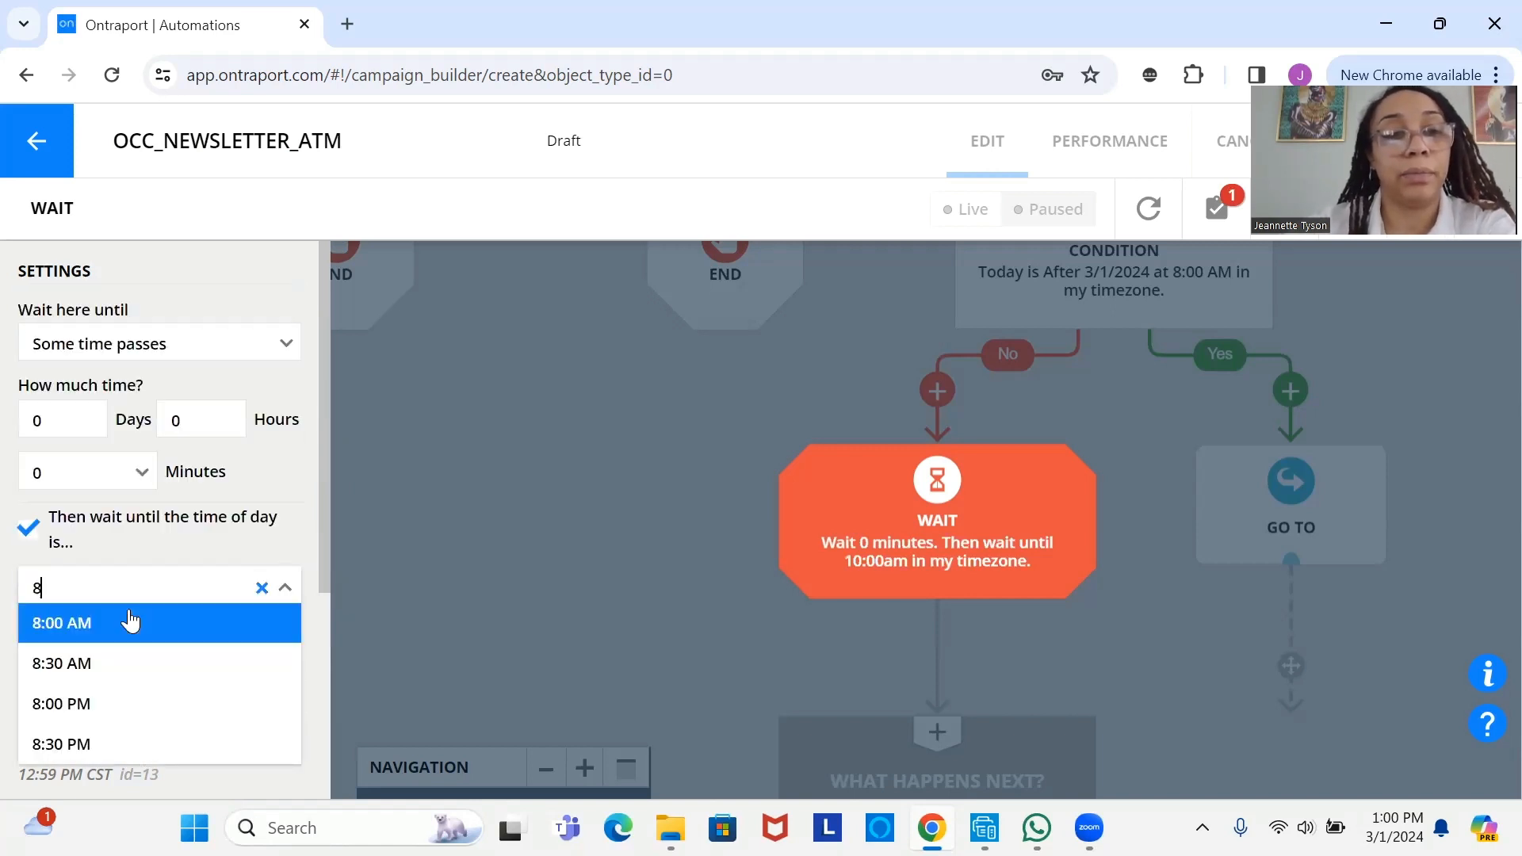
click(129, 622)
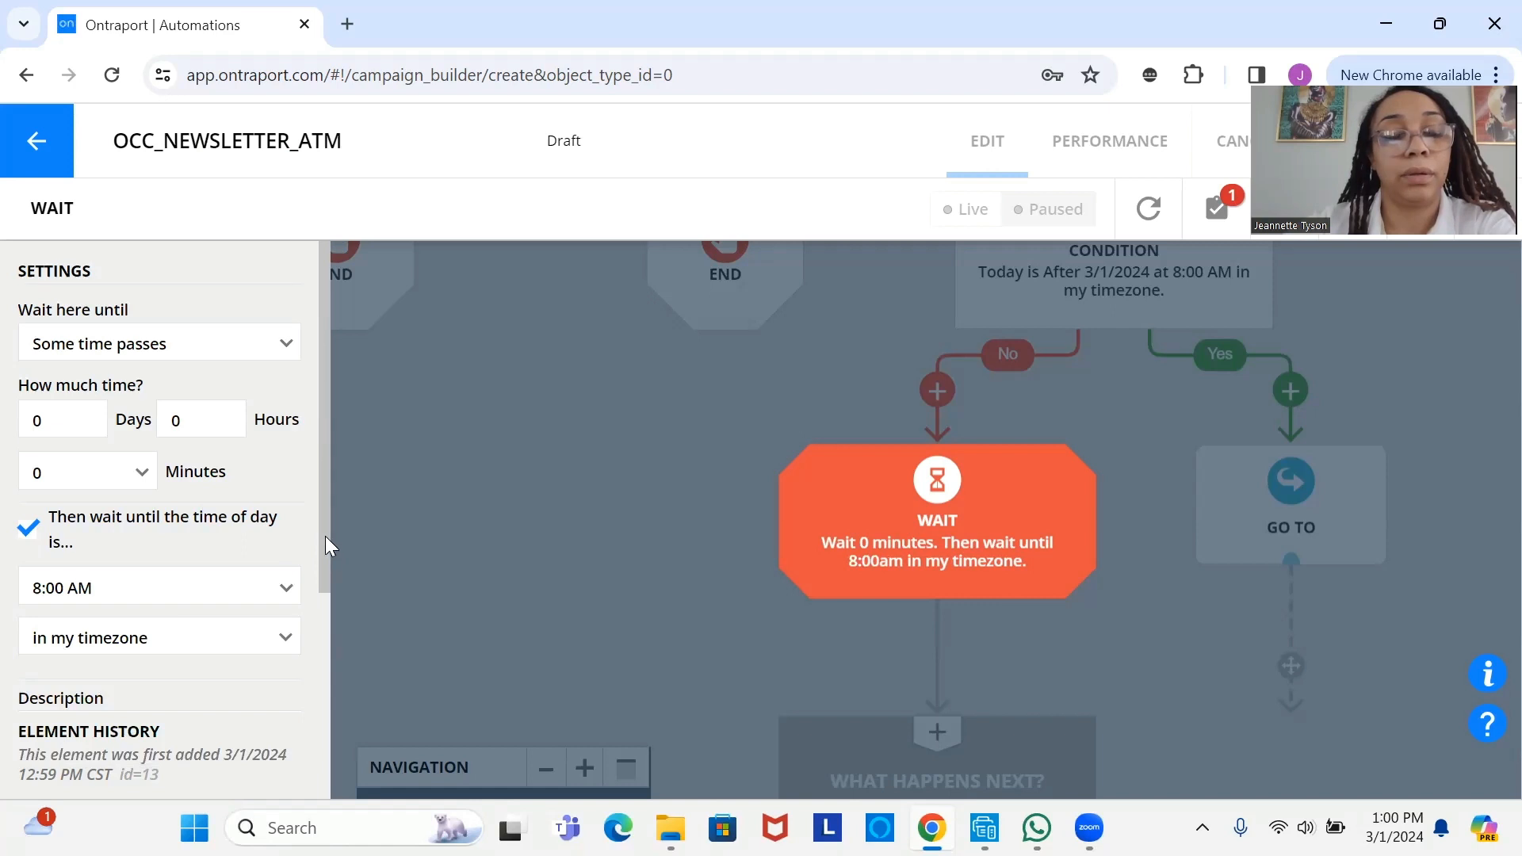
scroll(243, 712, down, 2)
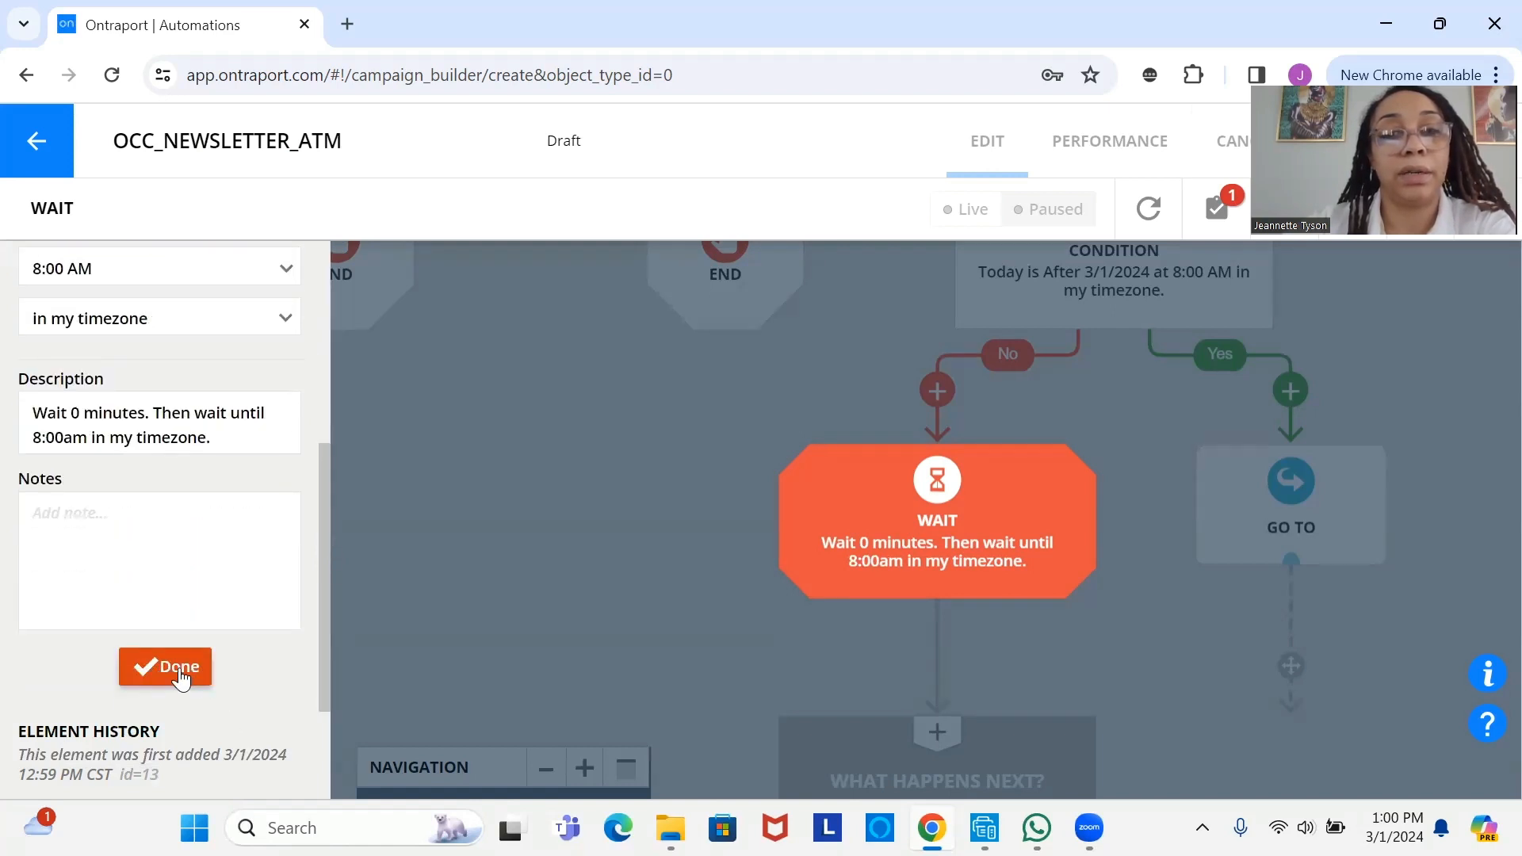
click(180, 670)
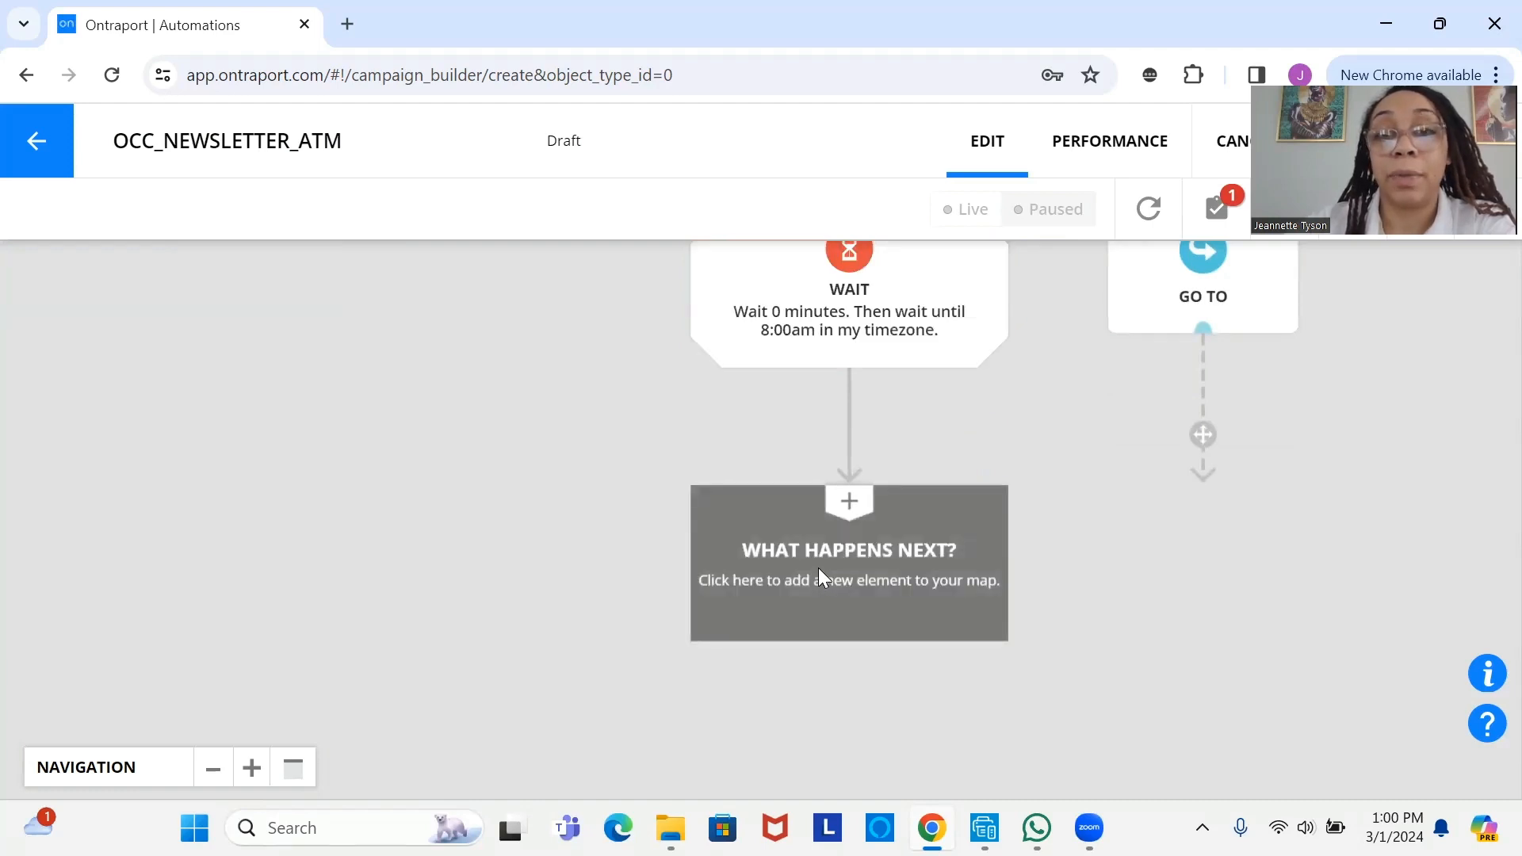
- Add a Send an Email step after the Wait and connect the Go To step to it
click(818, 568)
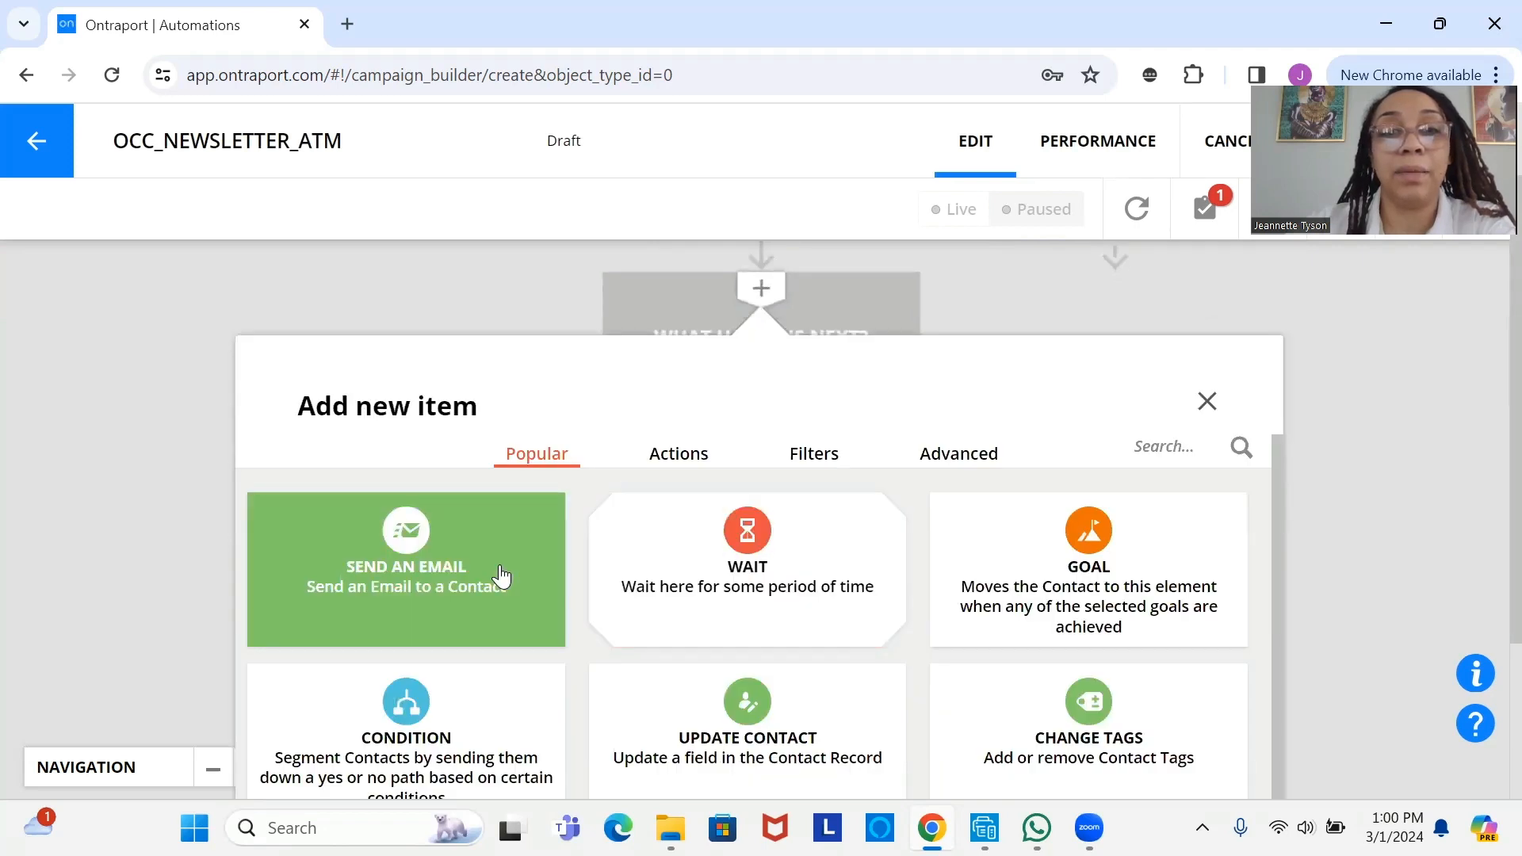
click(501, 576)
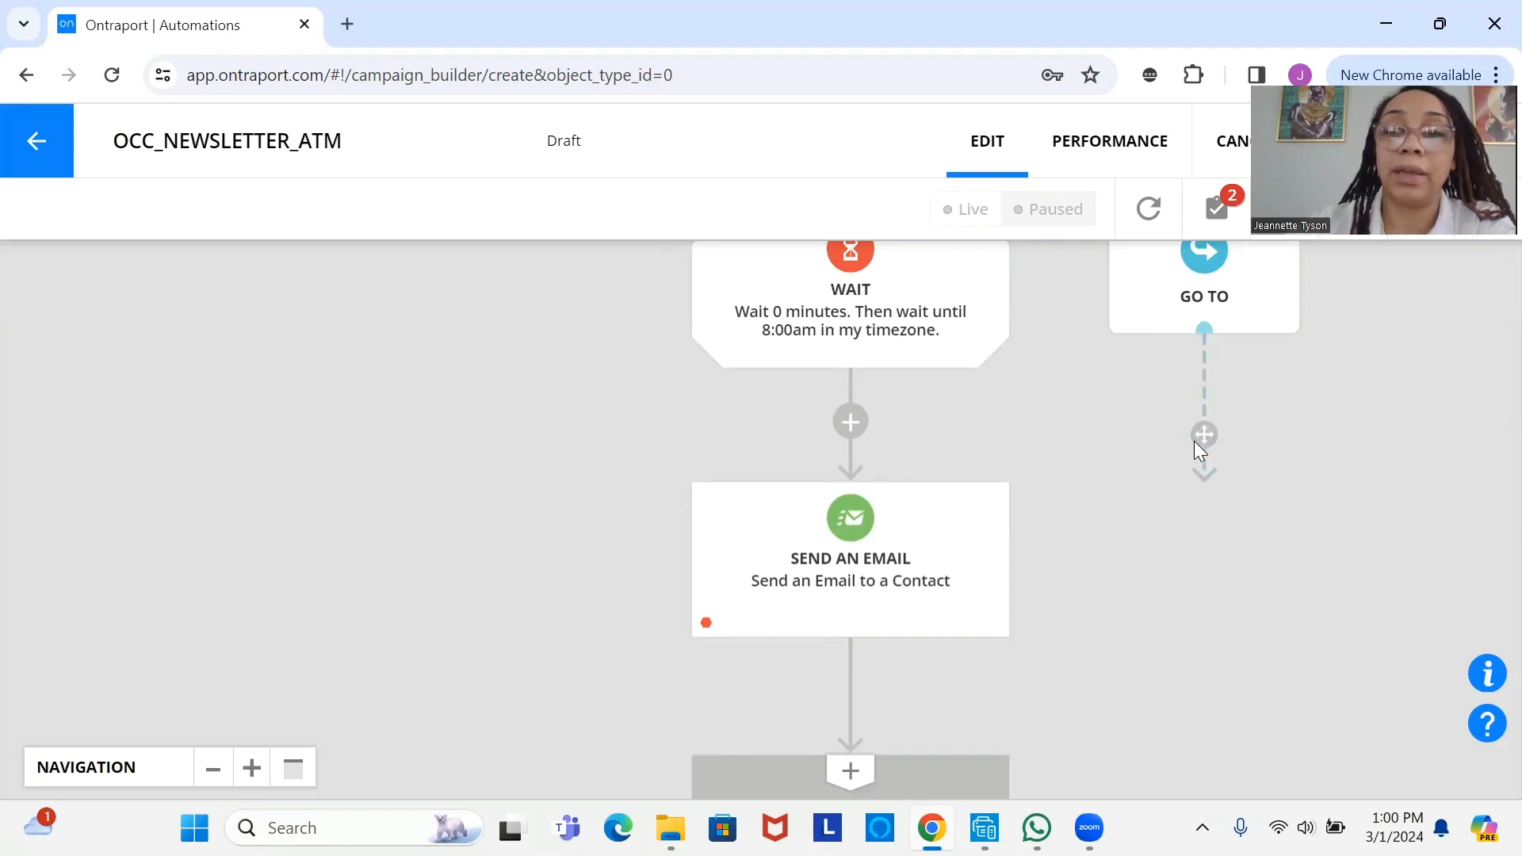
drag(1204, 434, 984, 584)
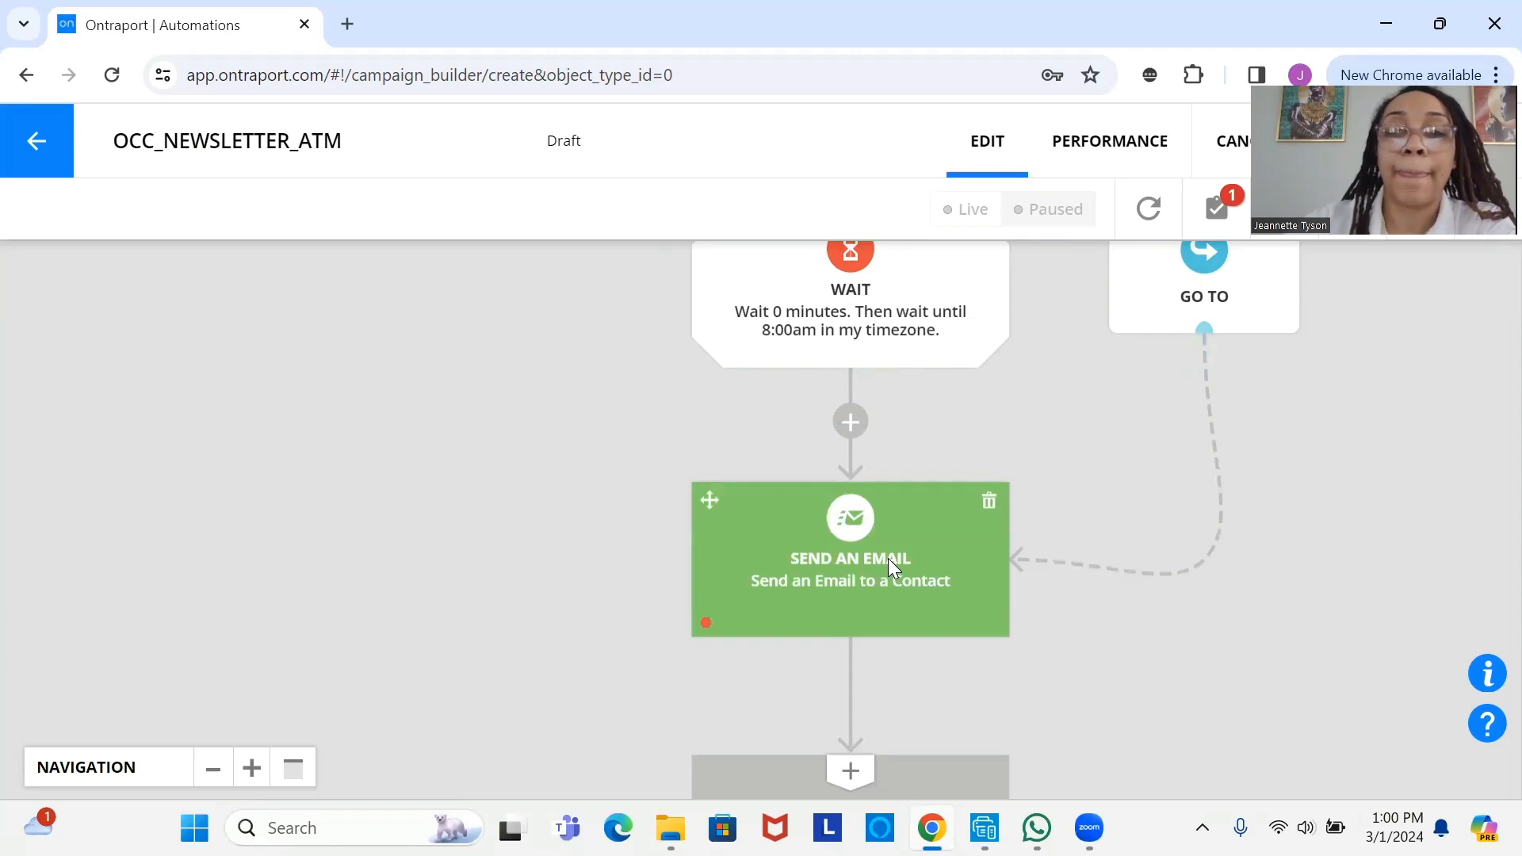
- Finish the flow with an END step below the Send an Email step
drag(887, 558, 924, 336)
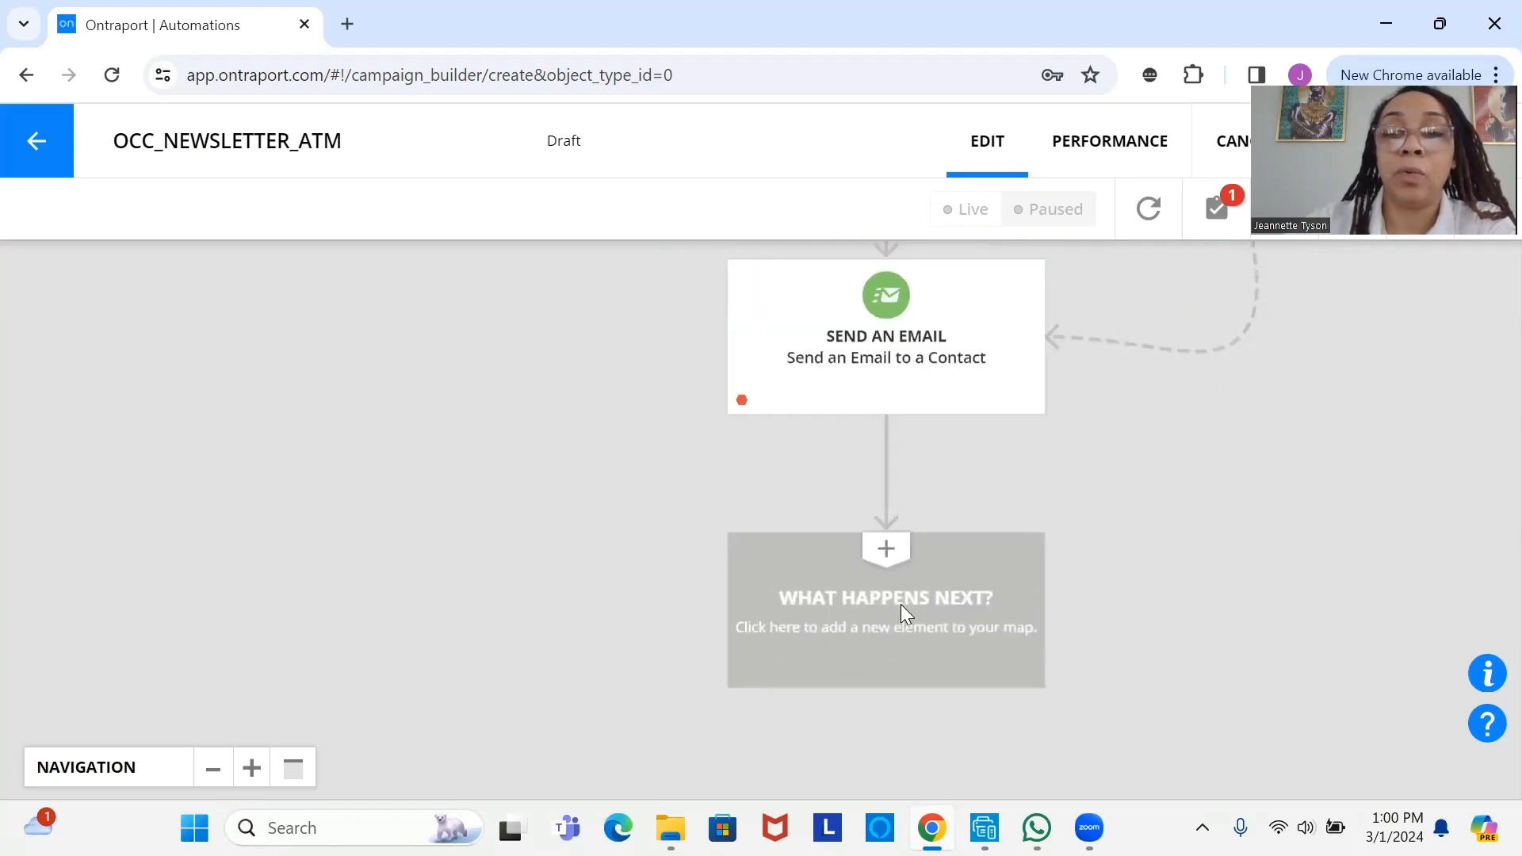
click(902, 612)
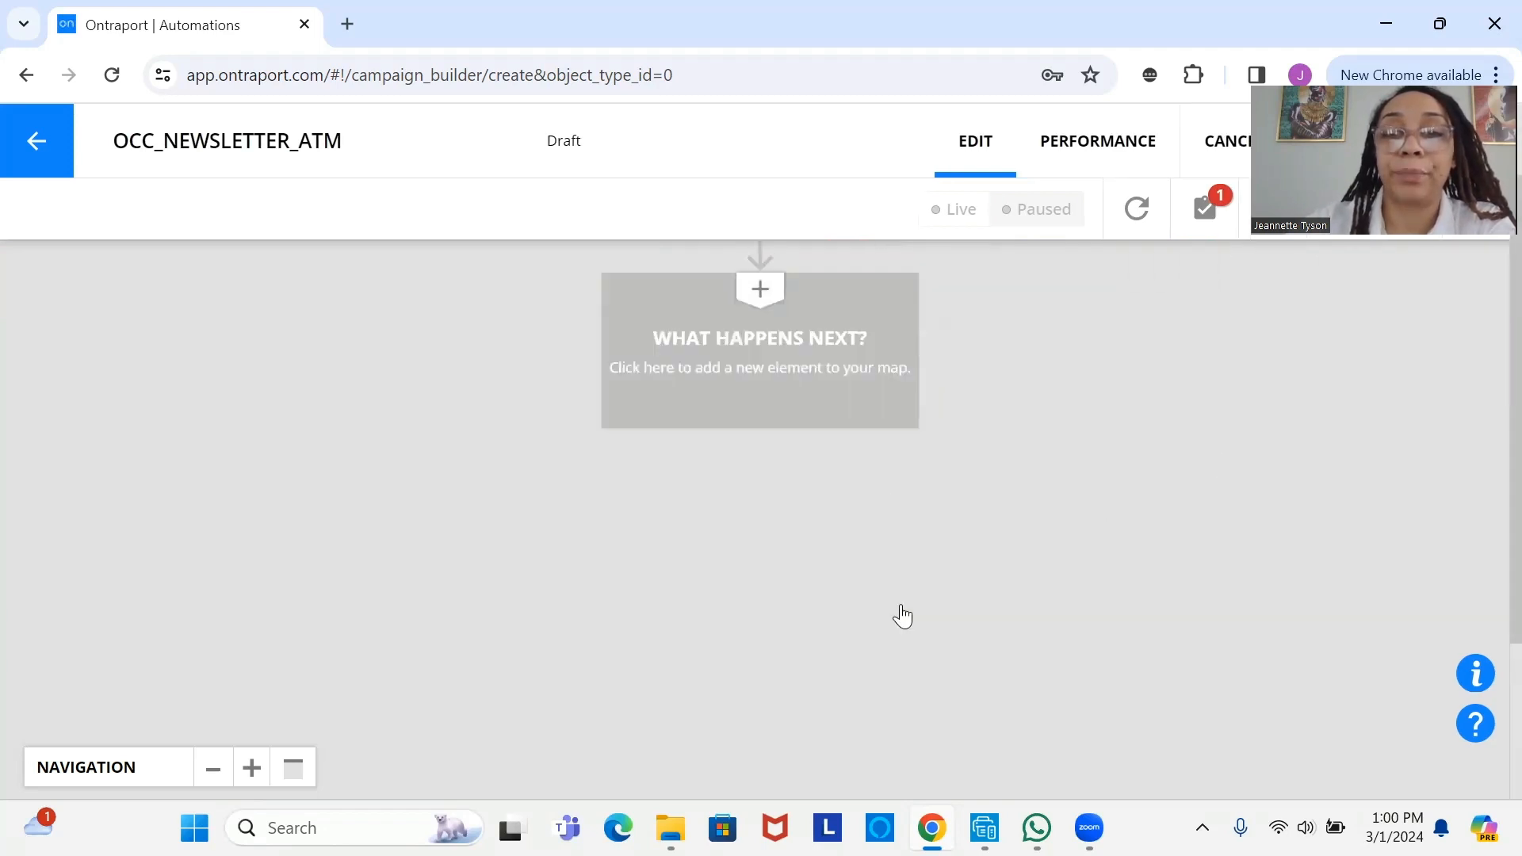
scroll(1276, 682, down, 1)
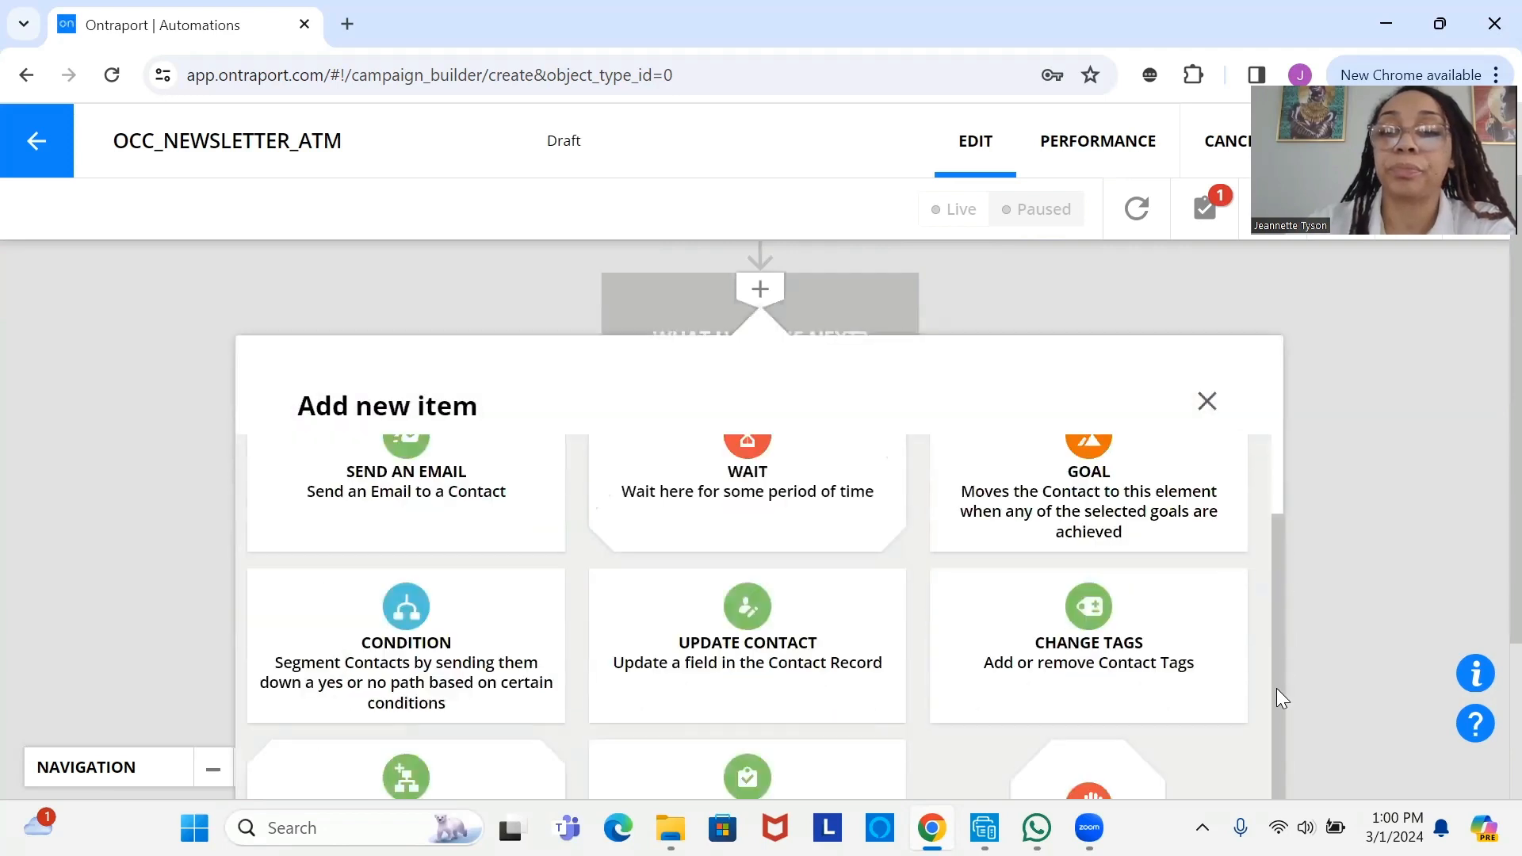
click(1209, 742)
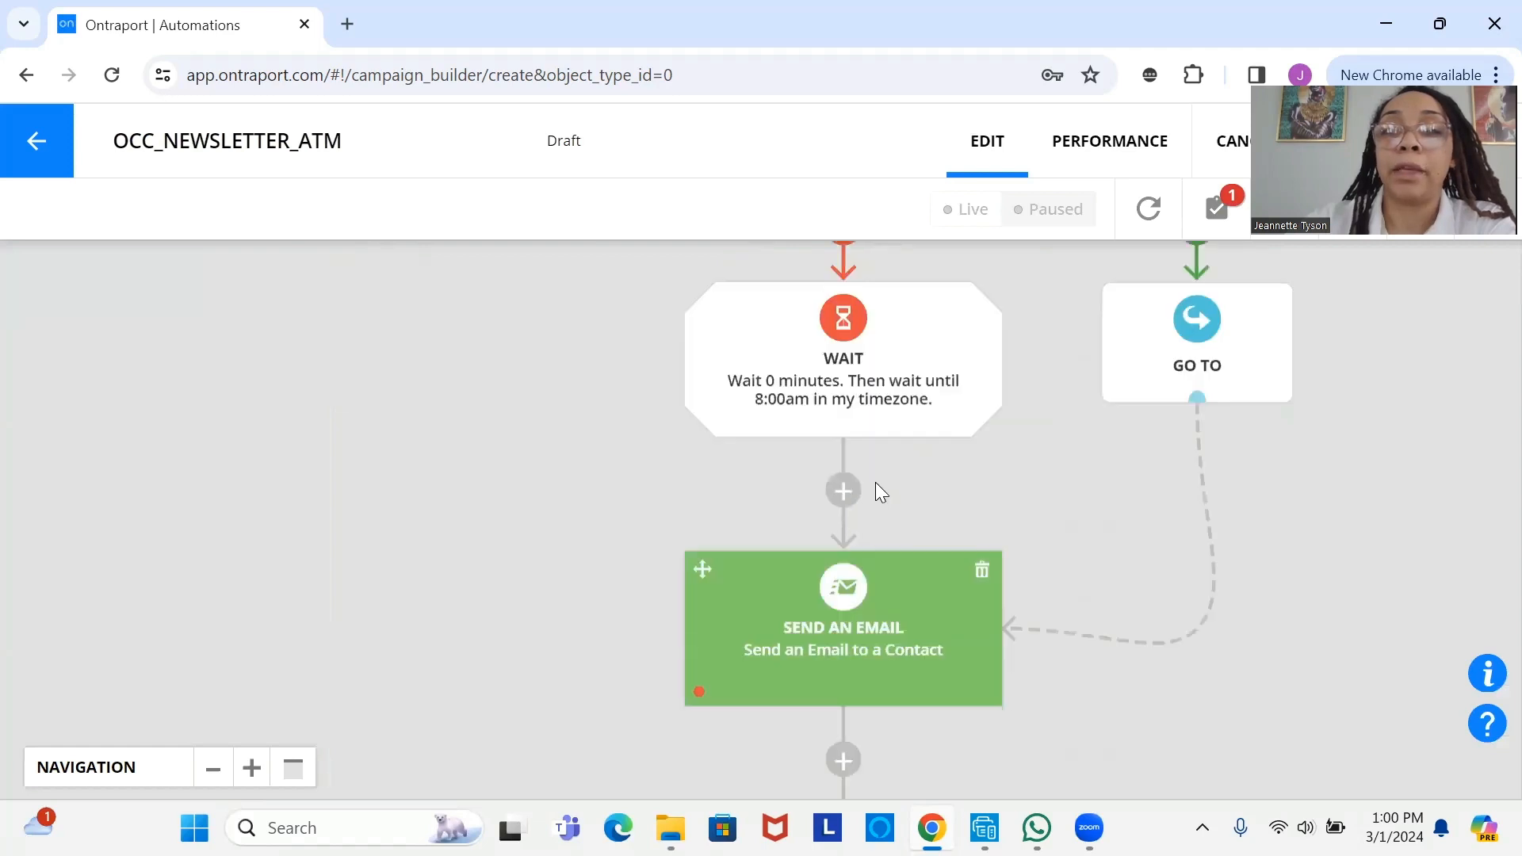
click(864, 662)
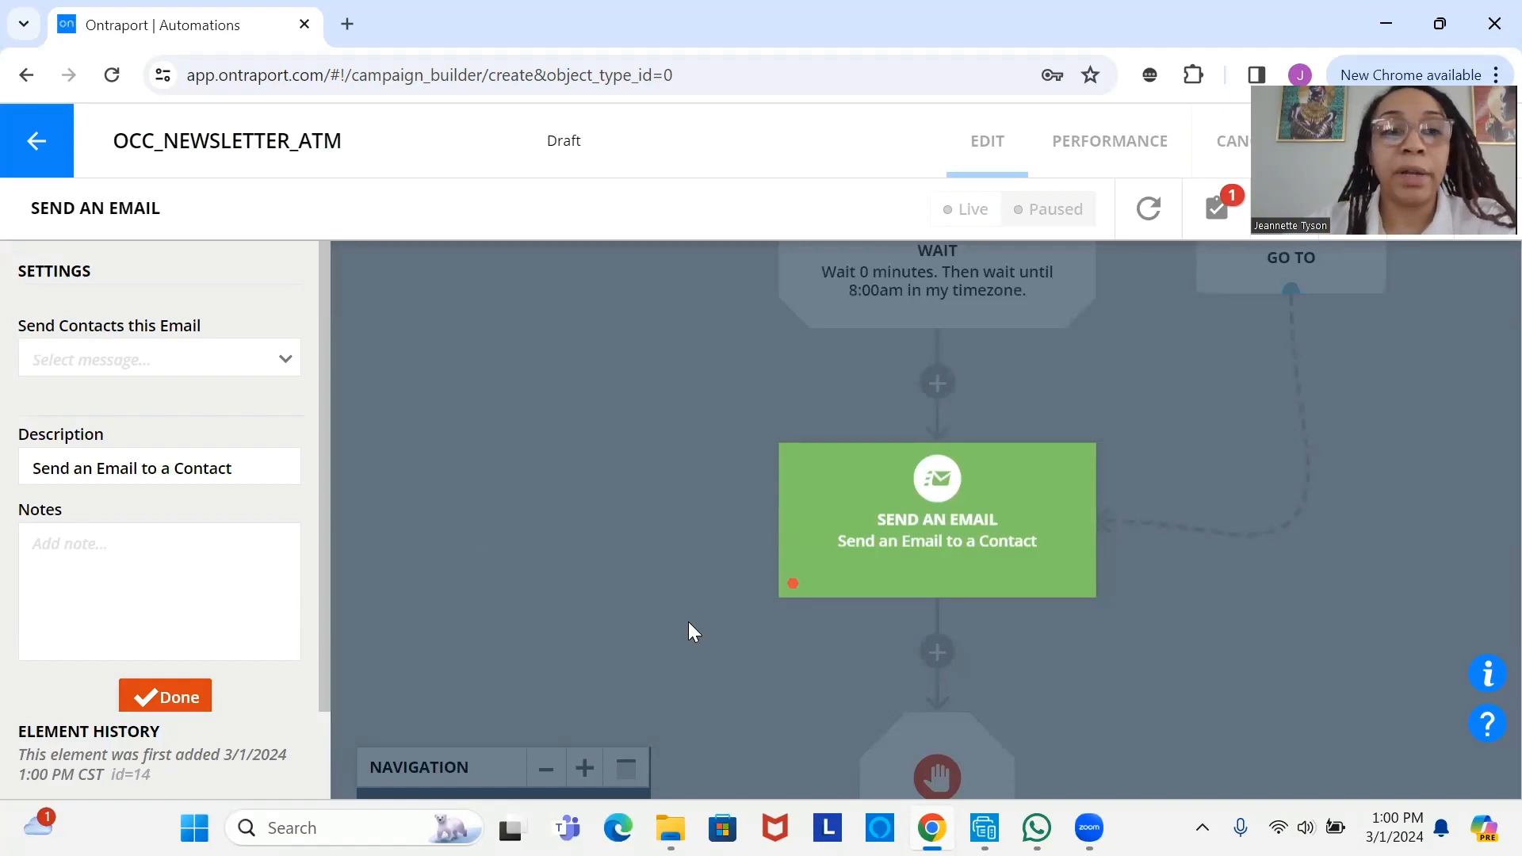
- Pick OCC_Newsletter_EMAIL as the step's email, preview its content, and confirm the Send an Email step
click(261, 361)
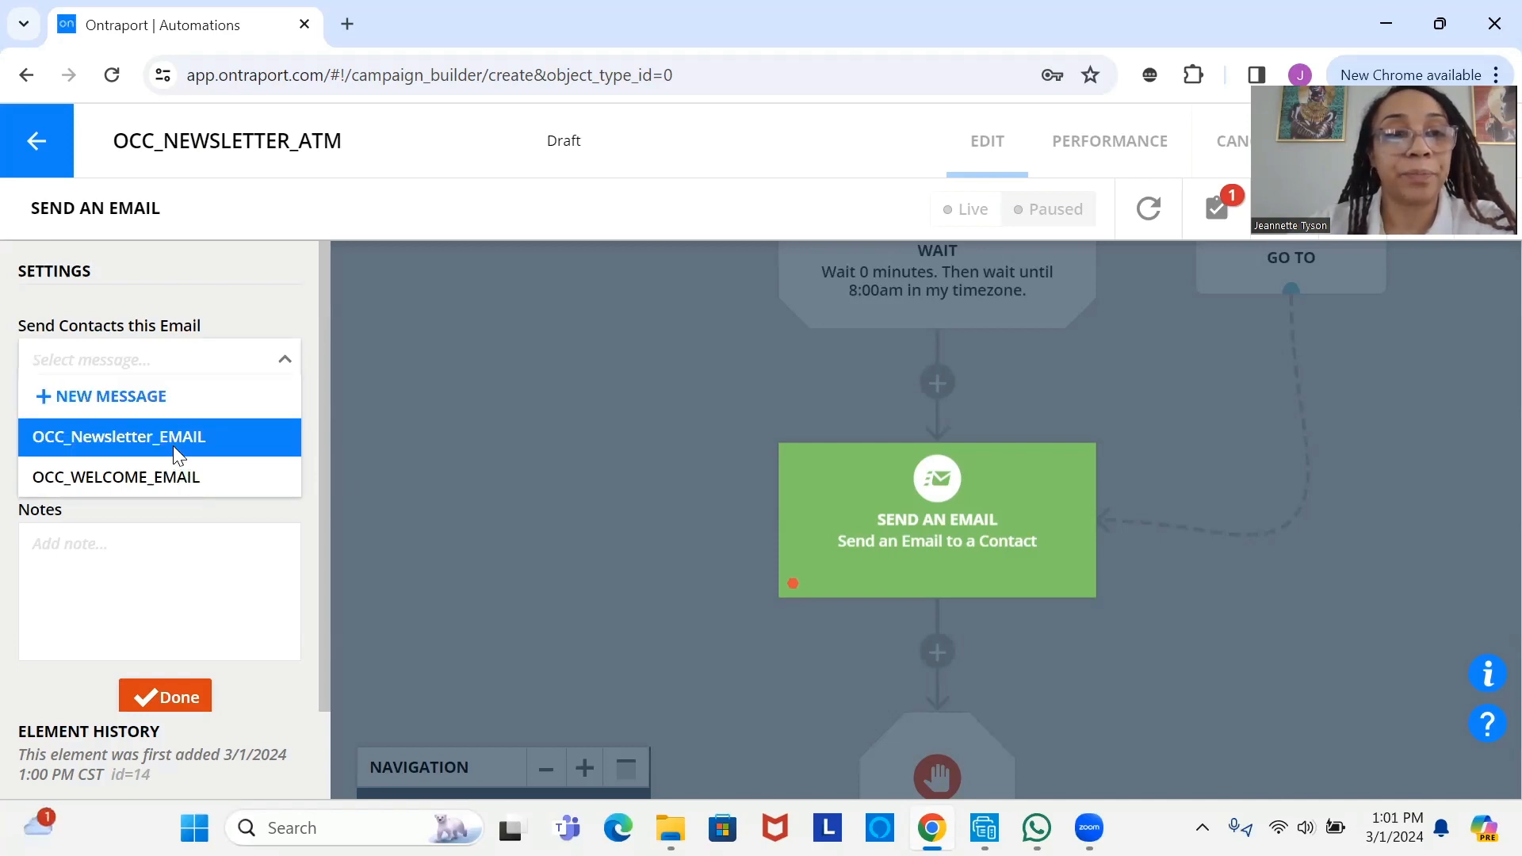
click(175, 457)
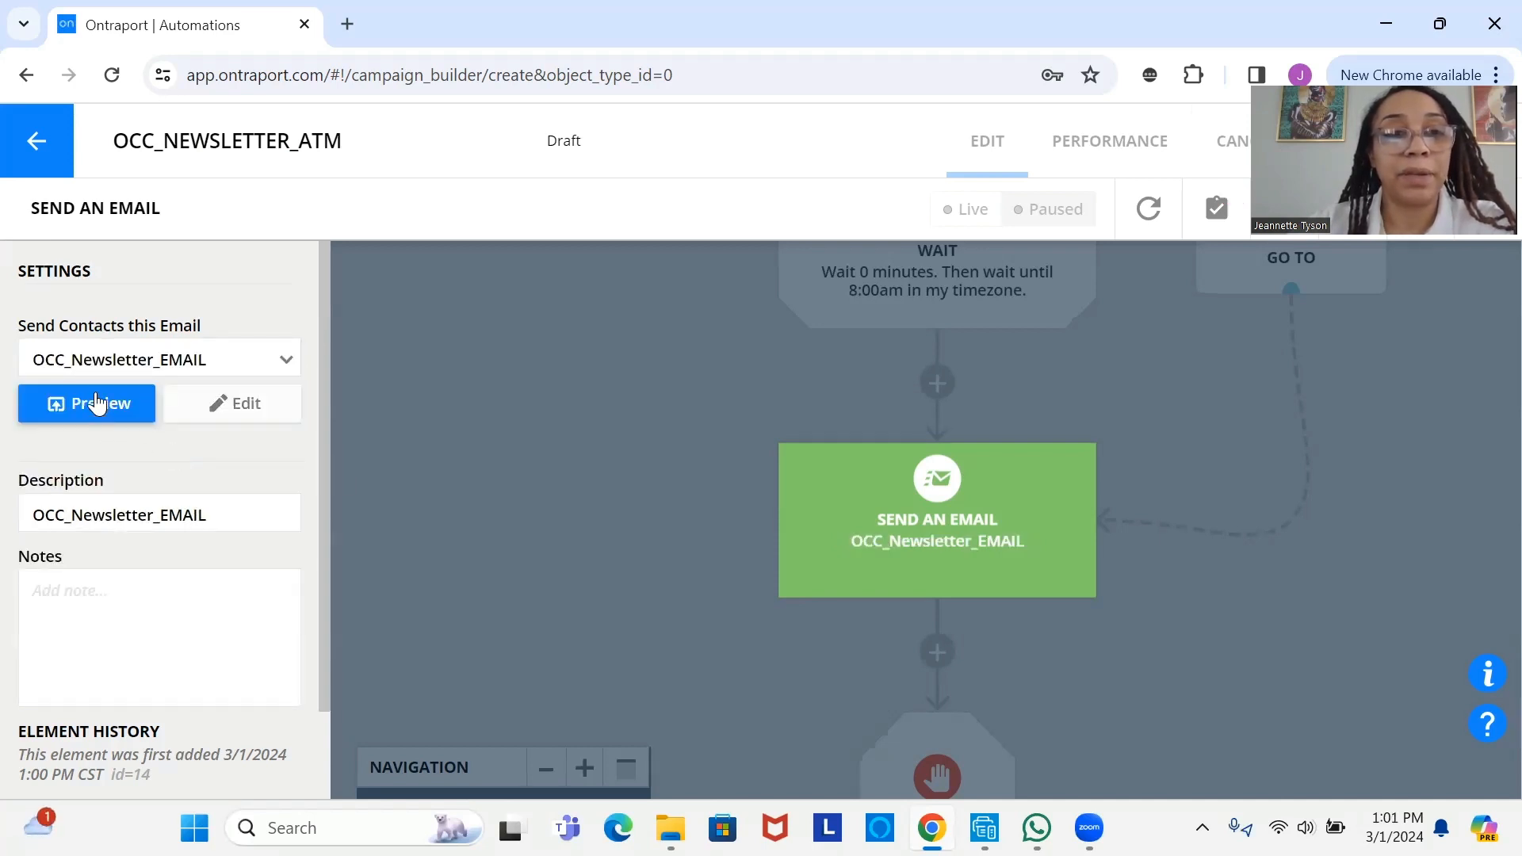
click(97, 403)
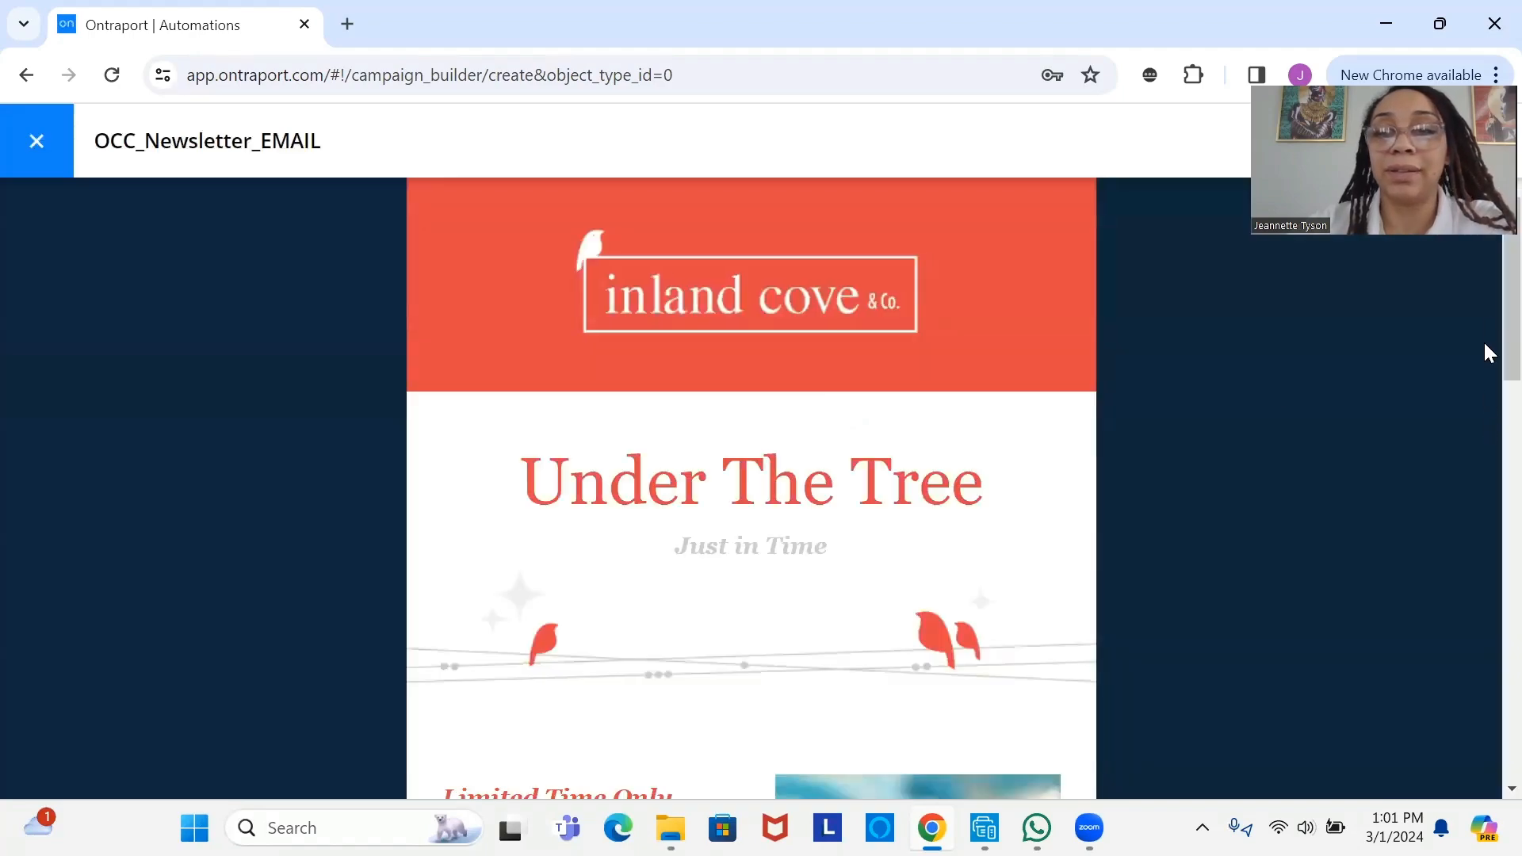
scroll(1482, 433, down, 10)
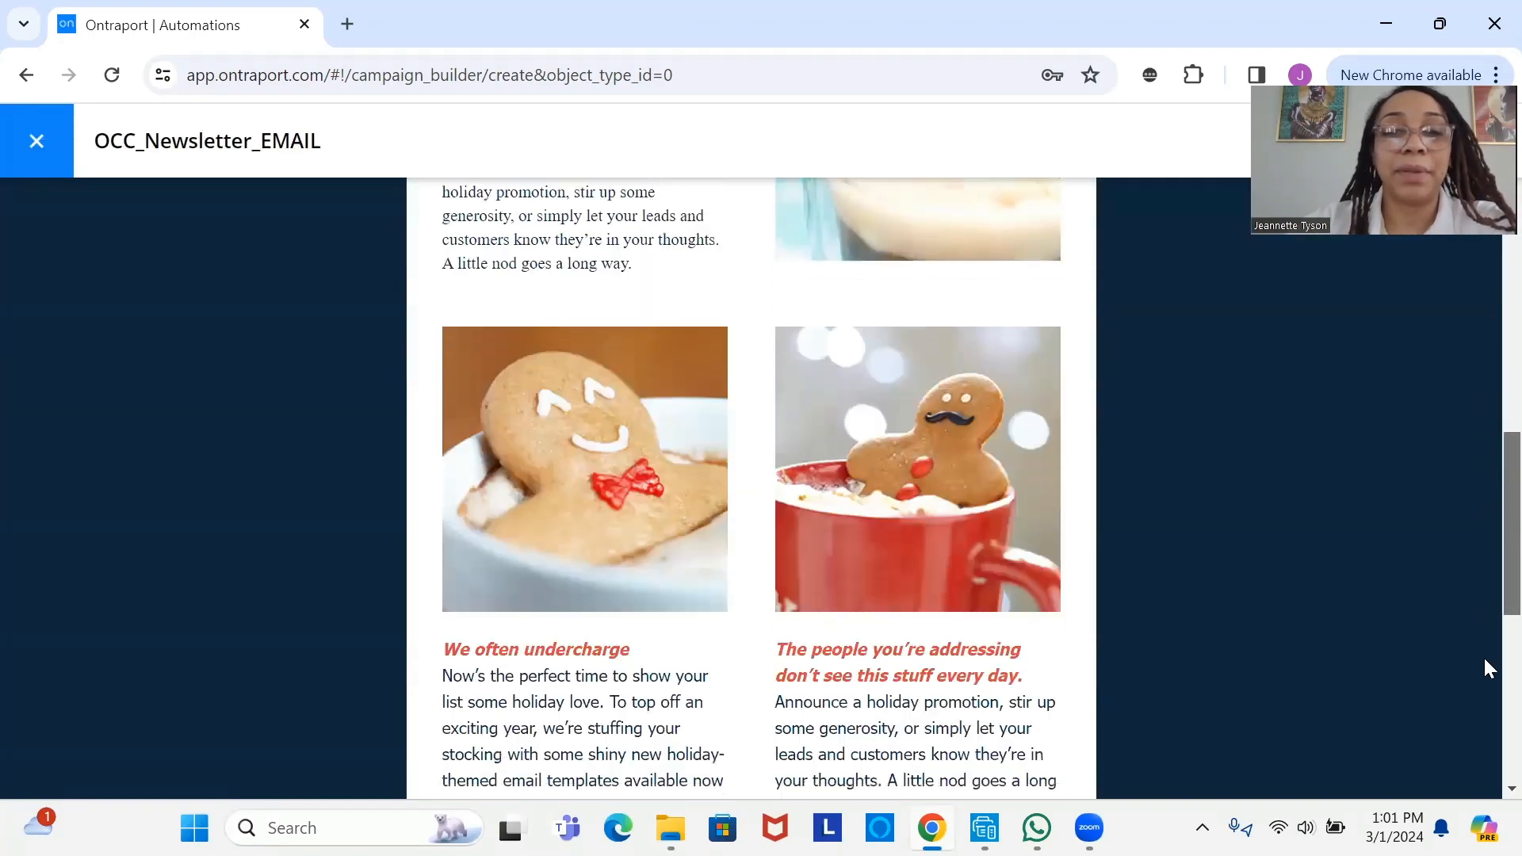
scroll(1484, 515, down, 5)
scroll(1484, 373, up, 12)
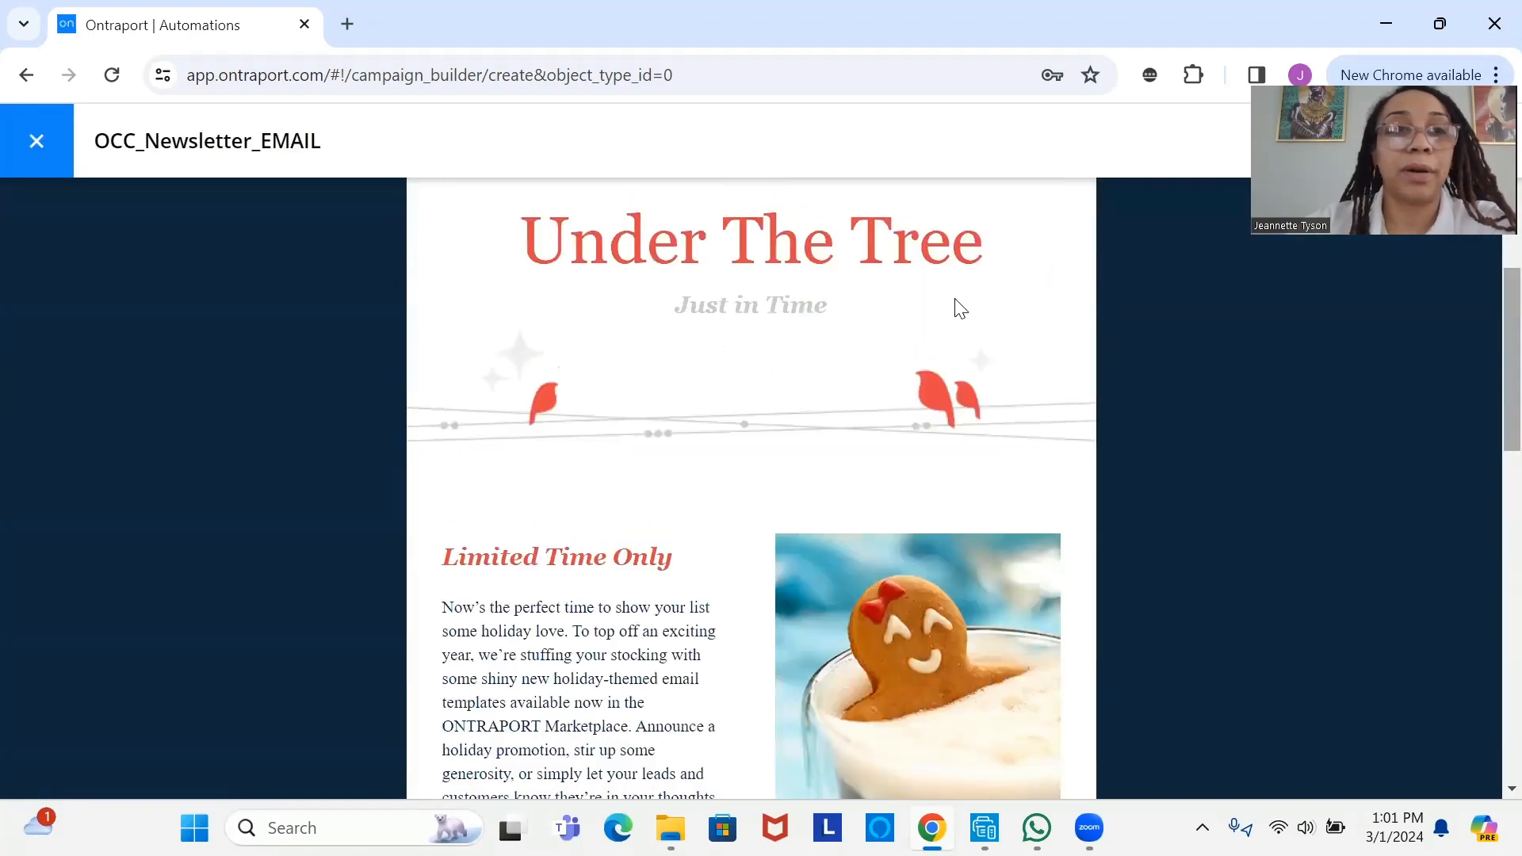
click(36, 143)
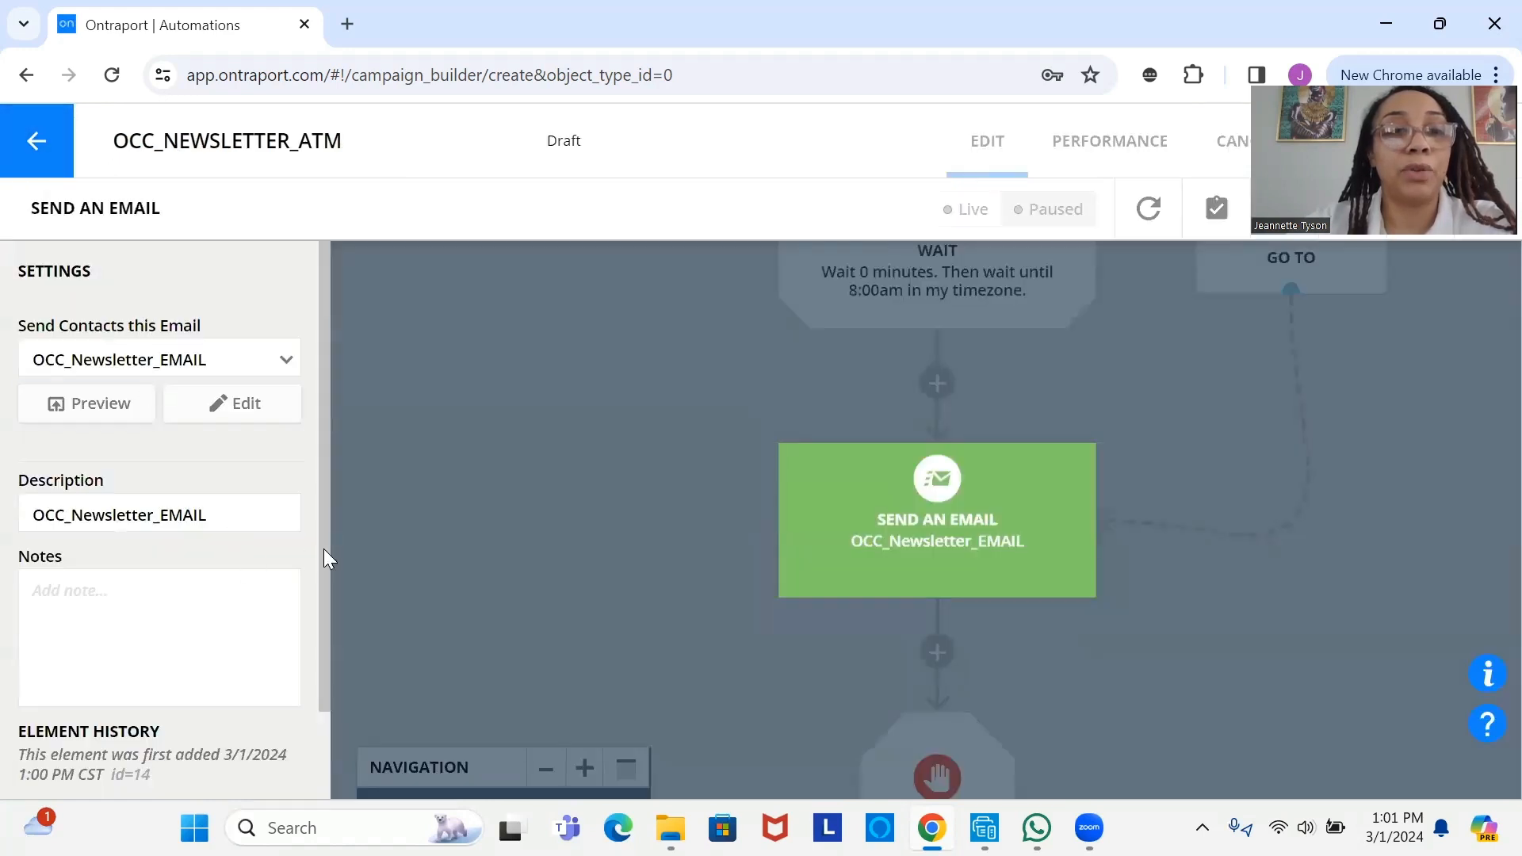
scroll(325, 555, down, 1)
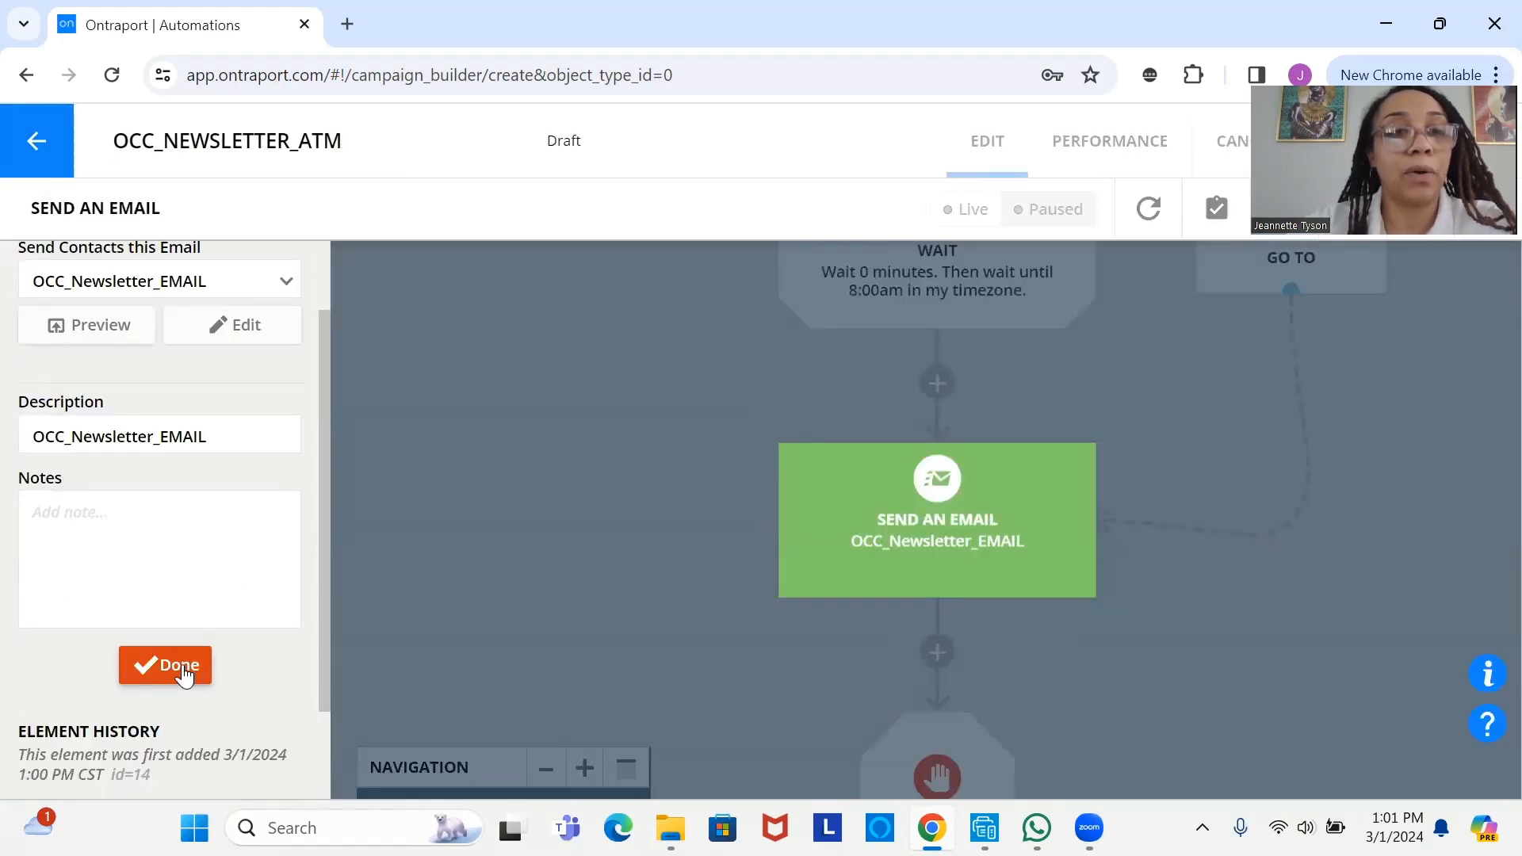
click(182, 670)
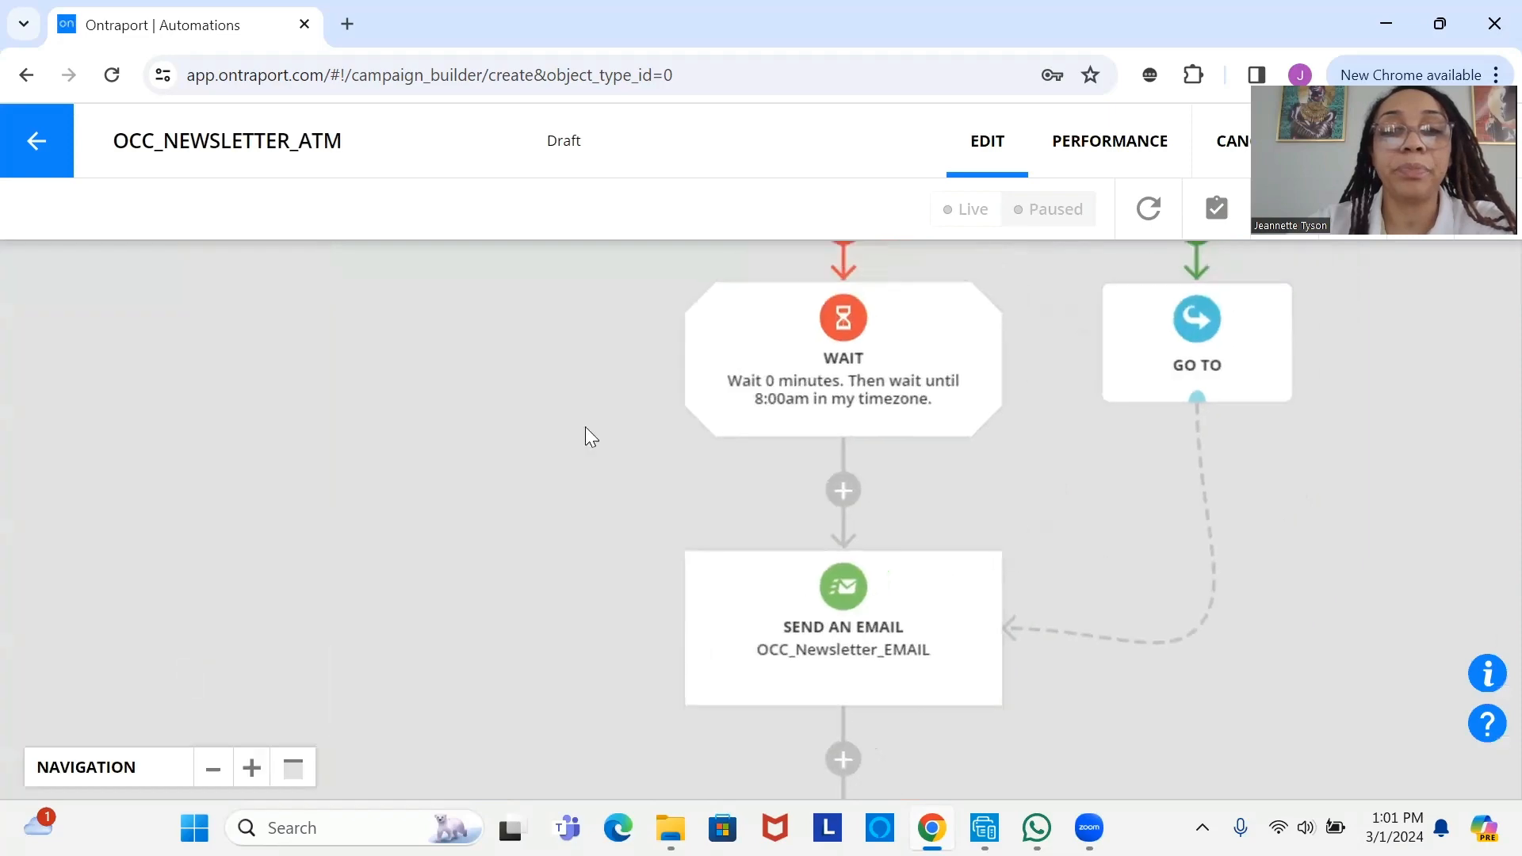
scroll(793, 578, up, 3)
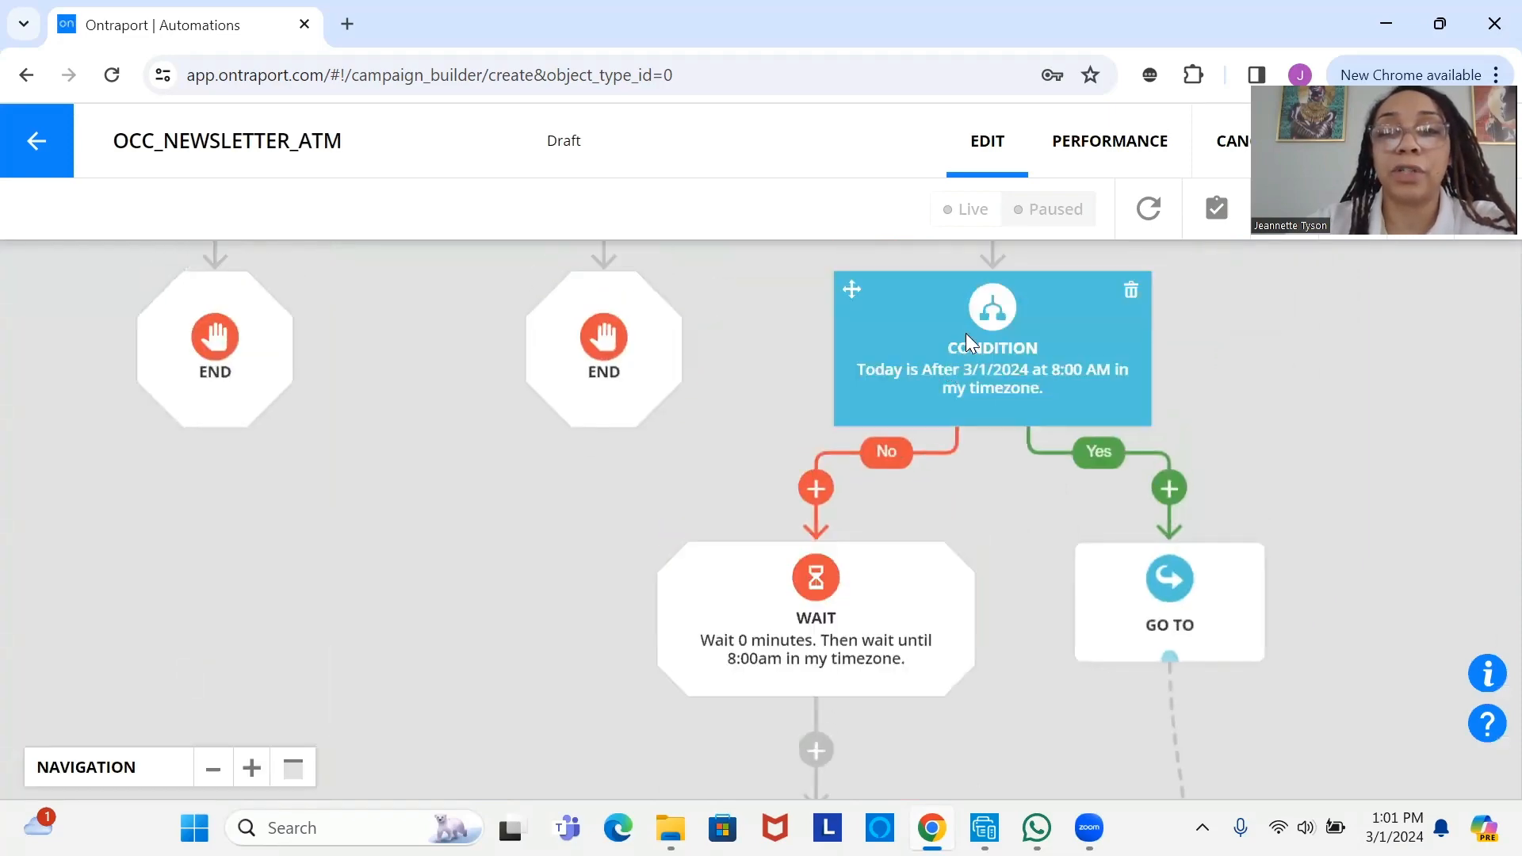
scroll(932, 555, up, 3)
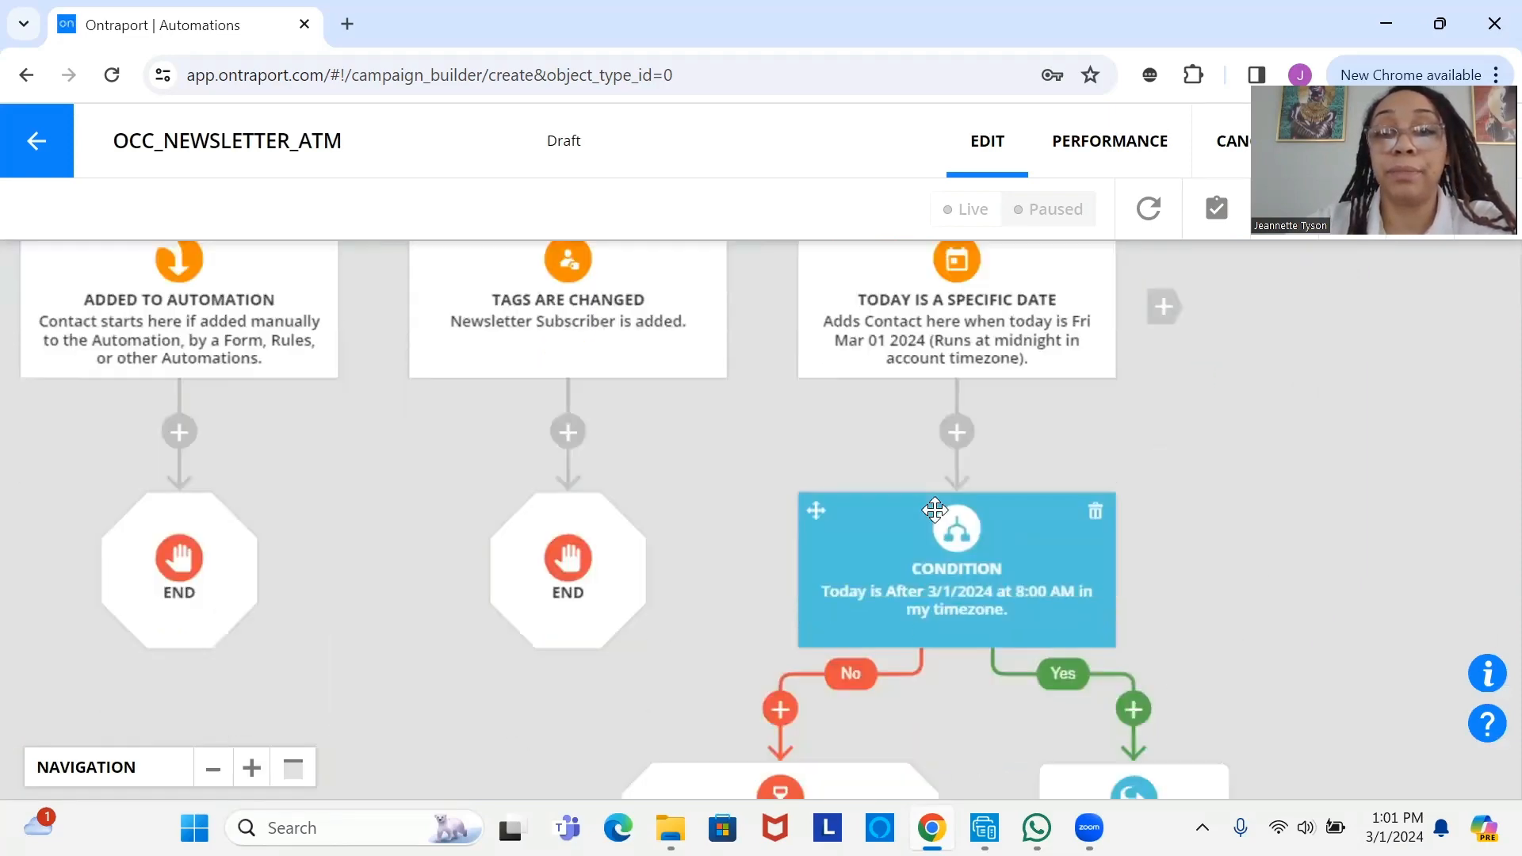
scroll(935, 510, down, 1)
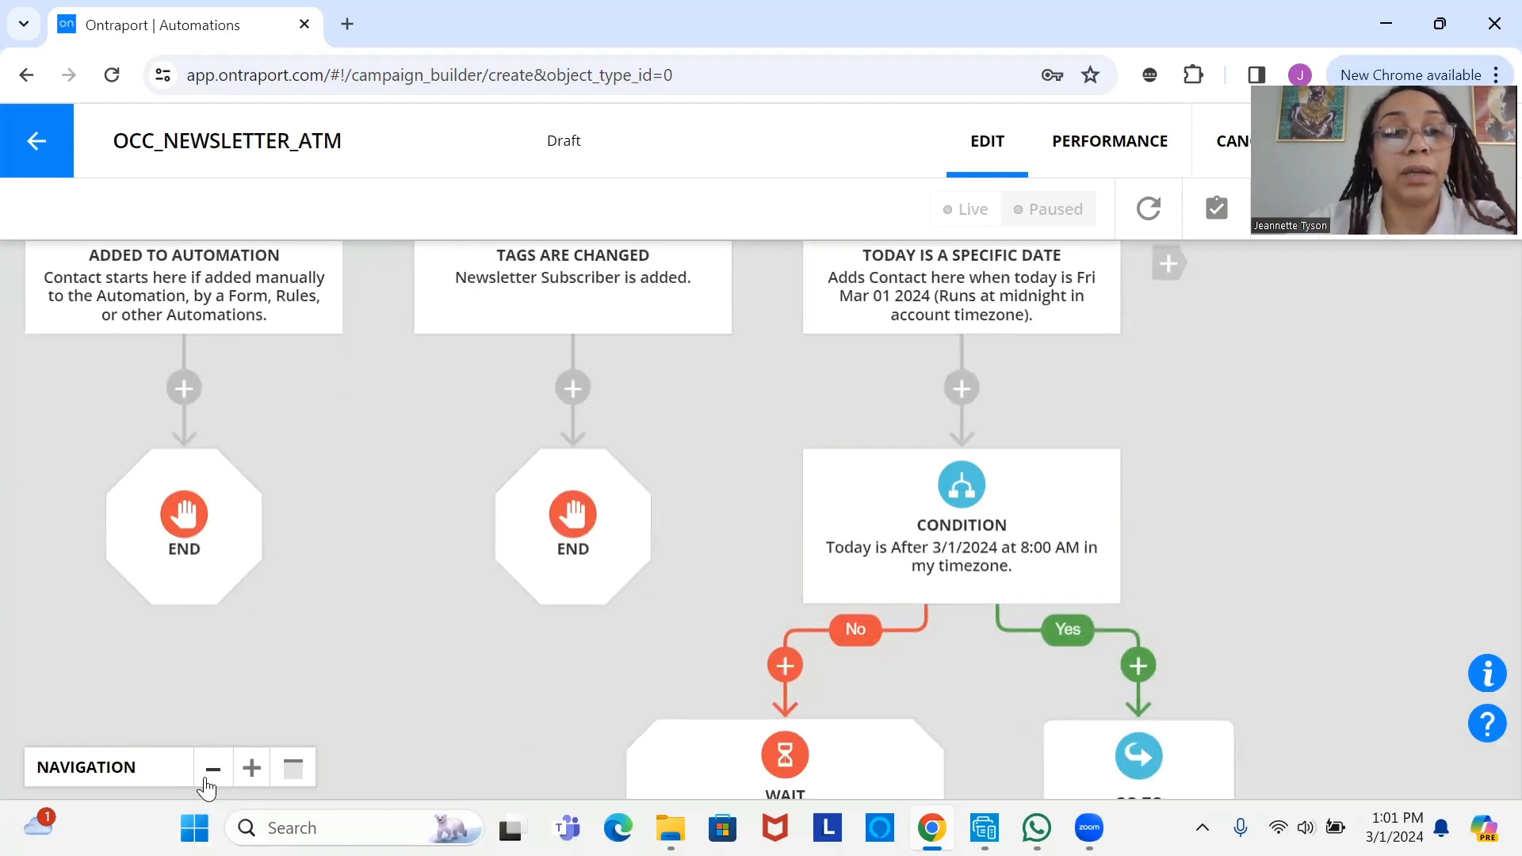
click(206, 780)
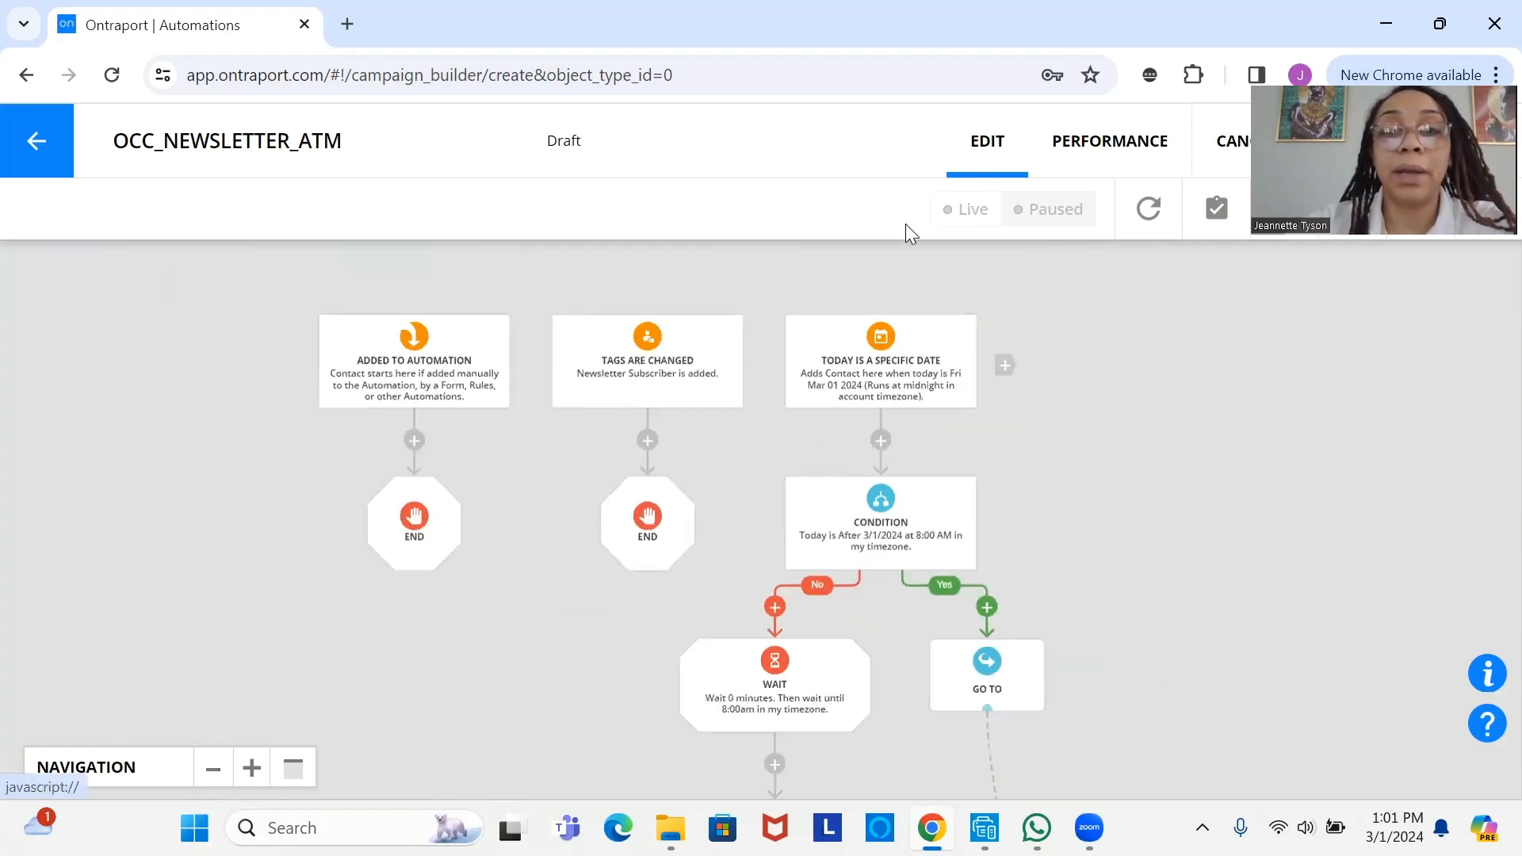
drag(858, 365, 883, 293)
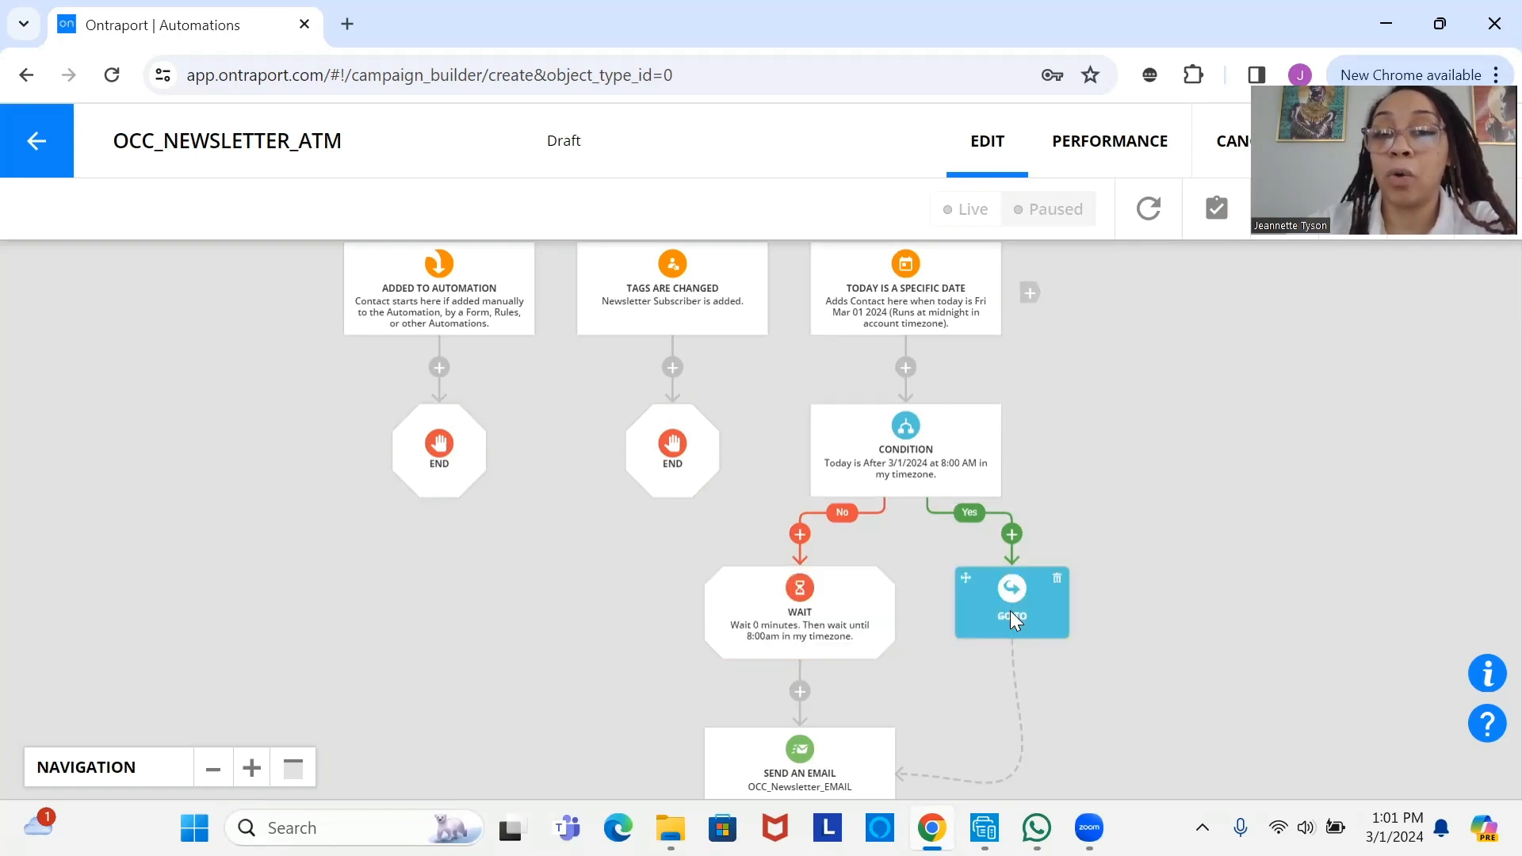
drag(790, 750, 866, 477)
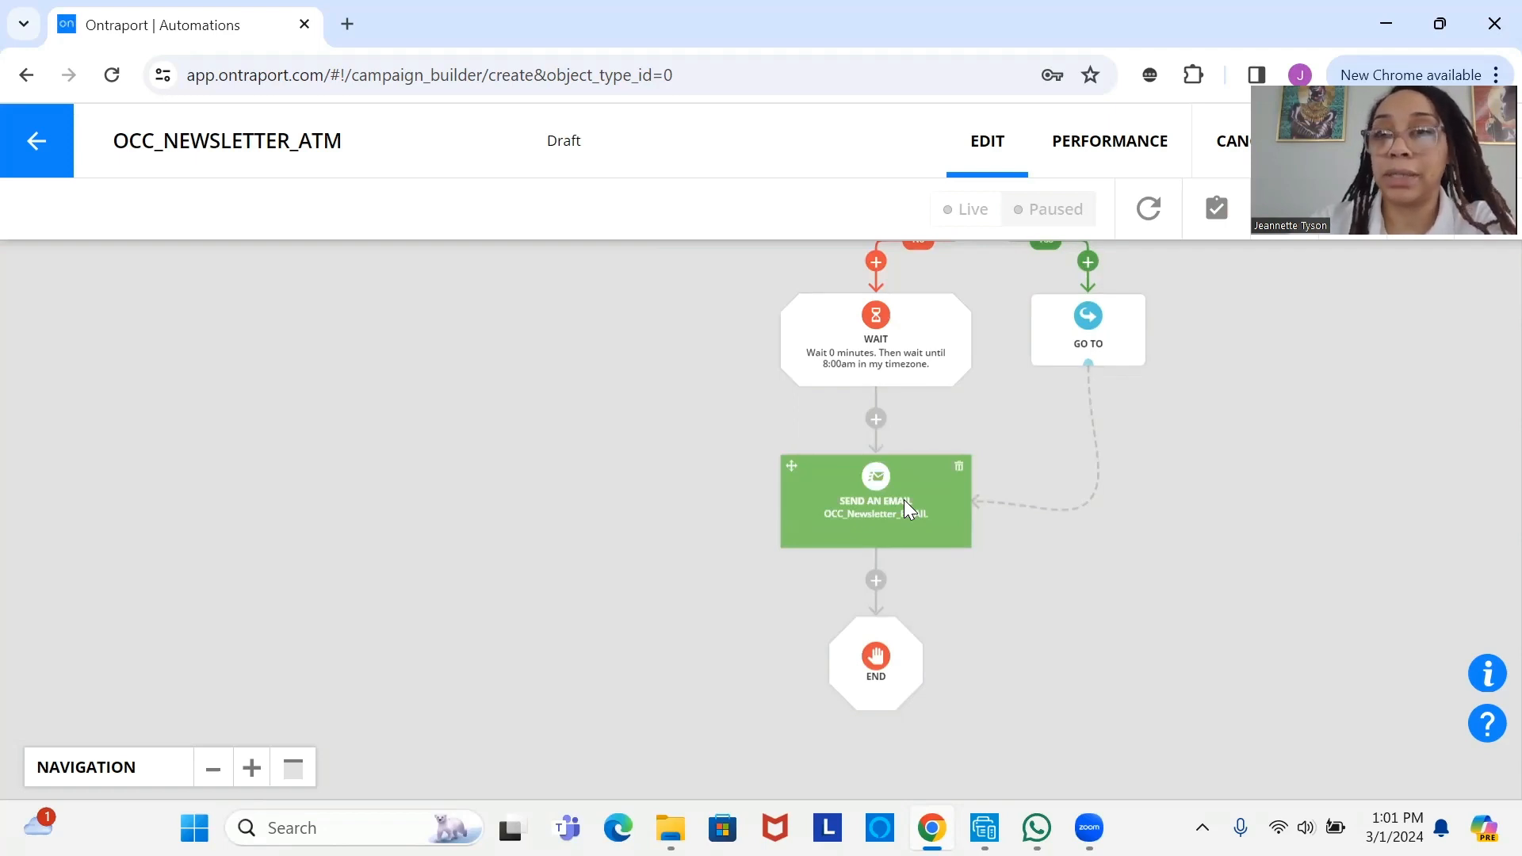
scroll(904, 500, up, 3)
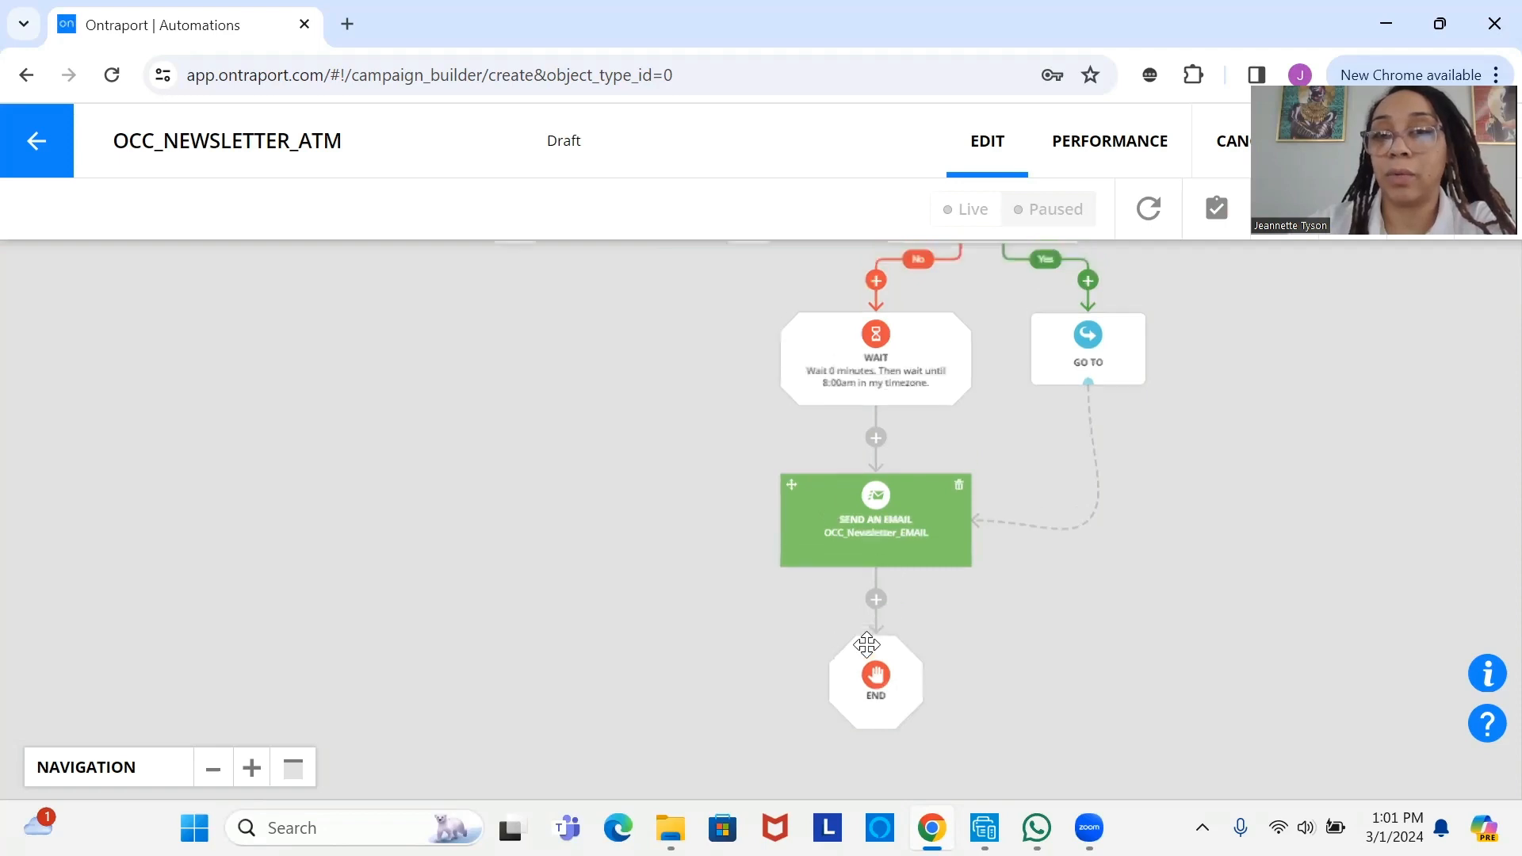
drag(965, 310, 899, 559)
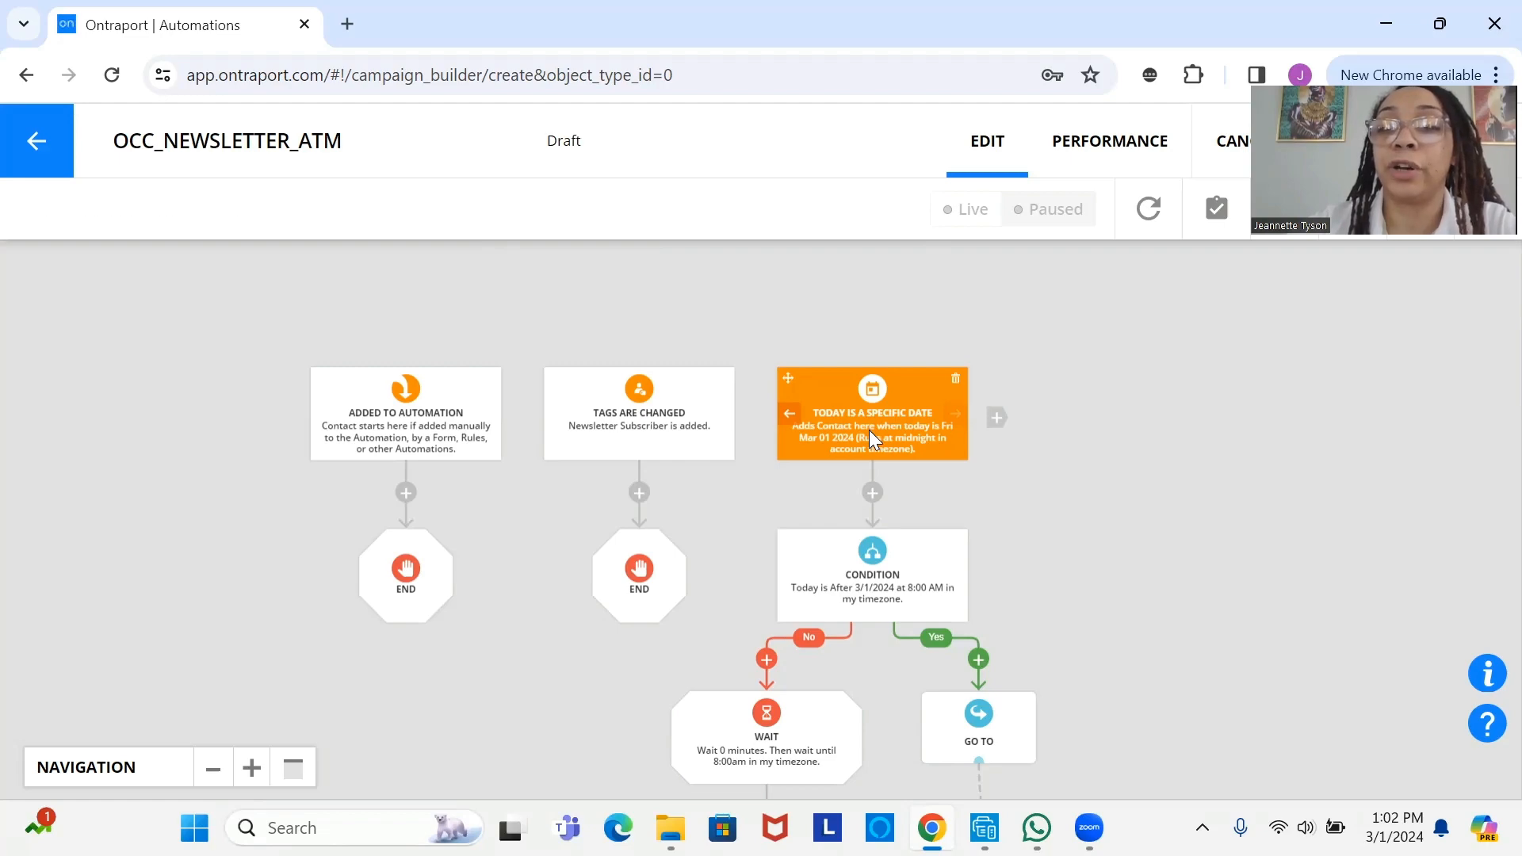
click(868, 430)
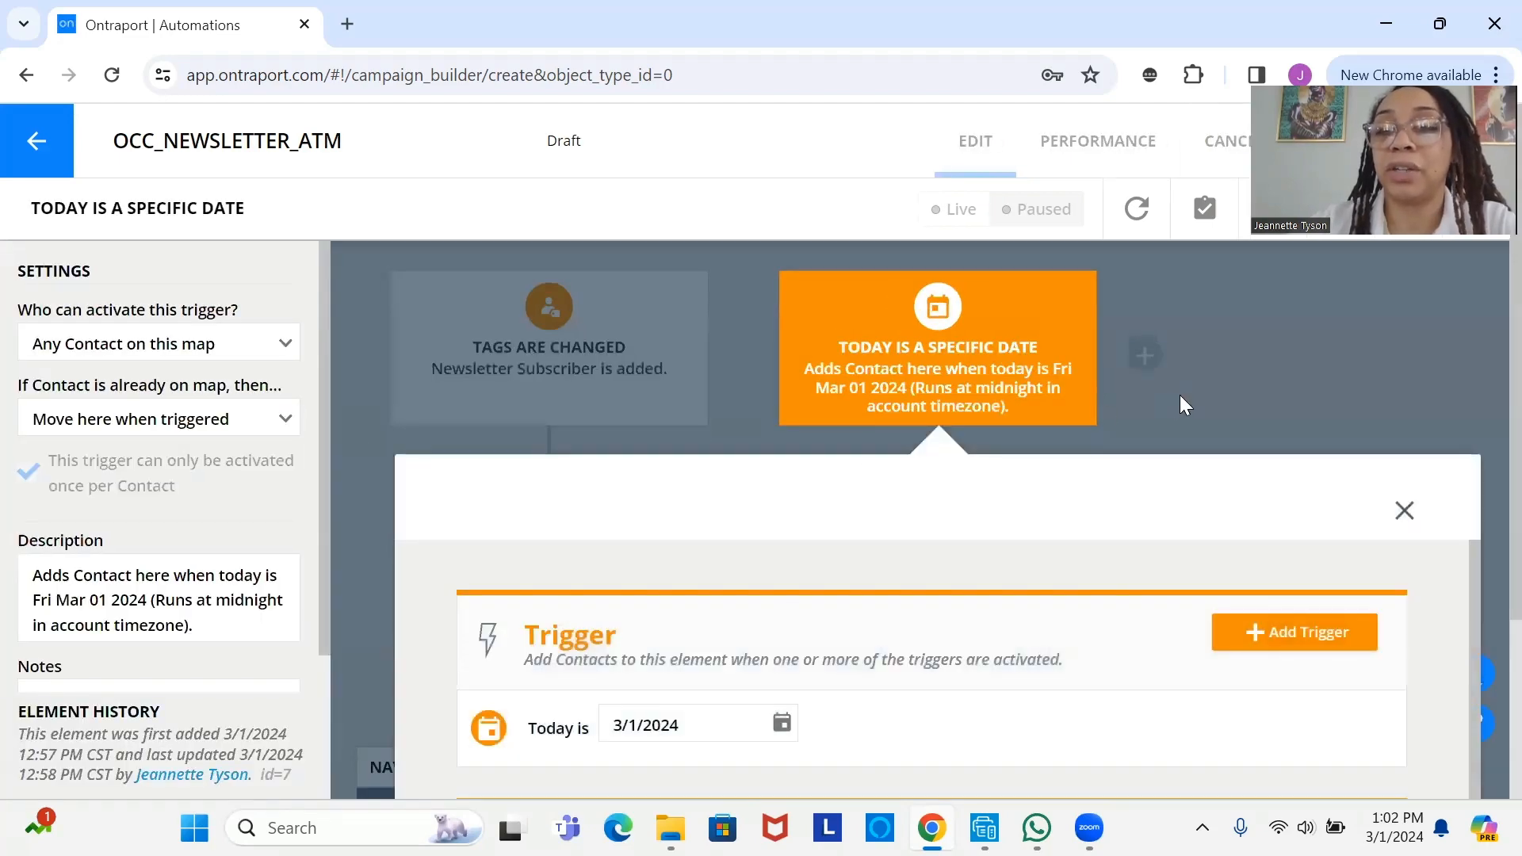
click(1179, 395)
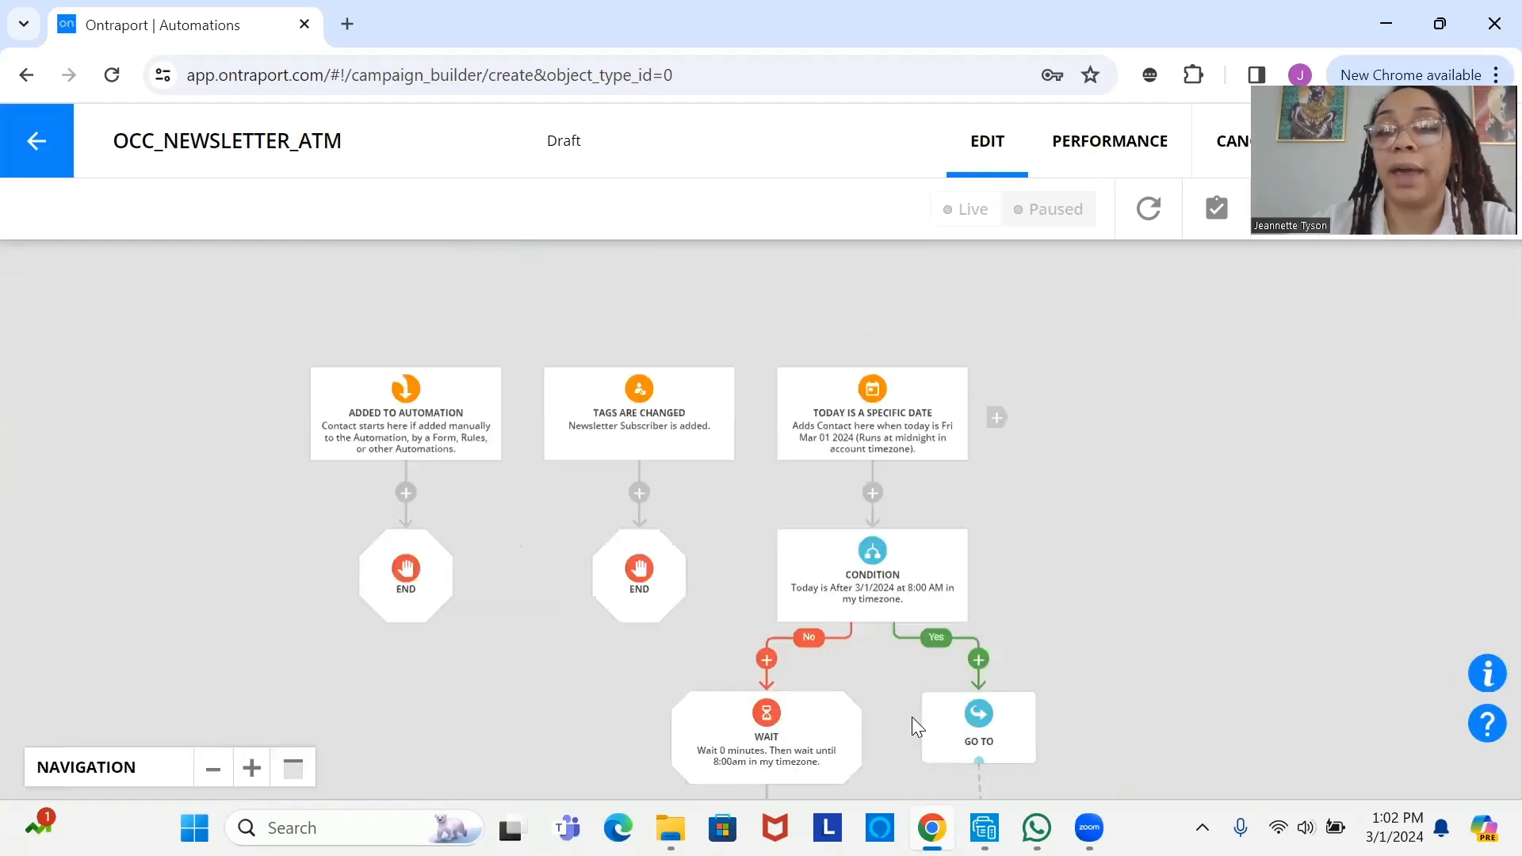
click(912, 604)
scroll(918, 469, down, 2)
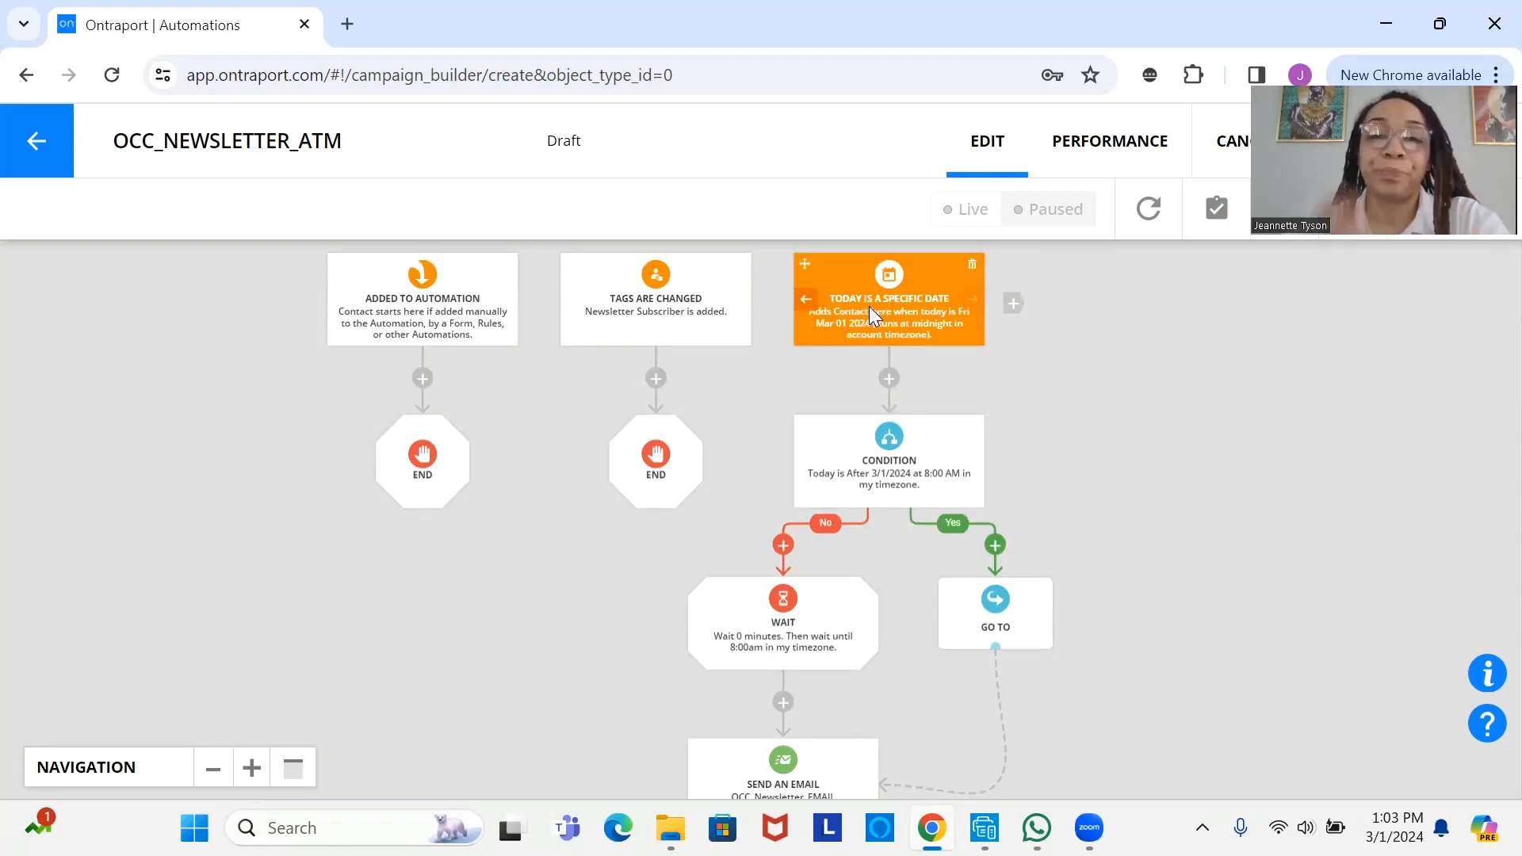
drag(869, 306, 887, 405)
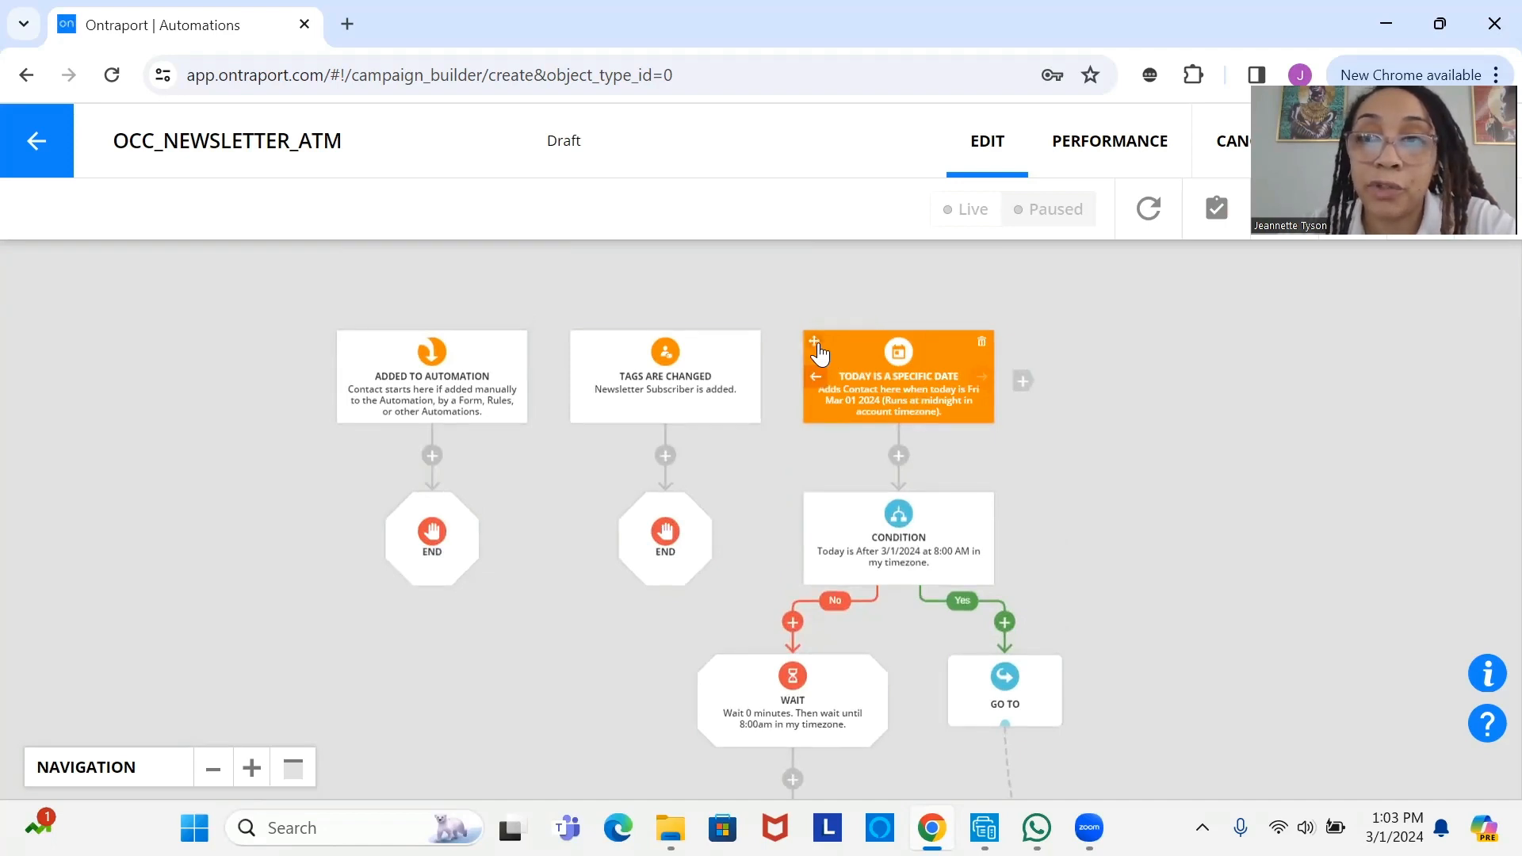
- Copy the specific-date trigger branch twice, each time including all its following items
drag(821, 355, 1031, 382)
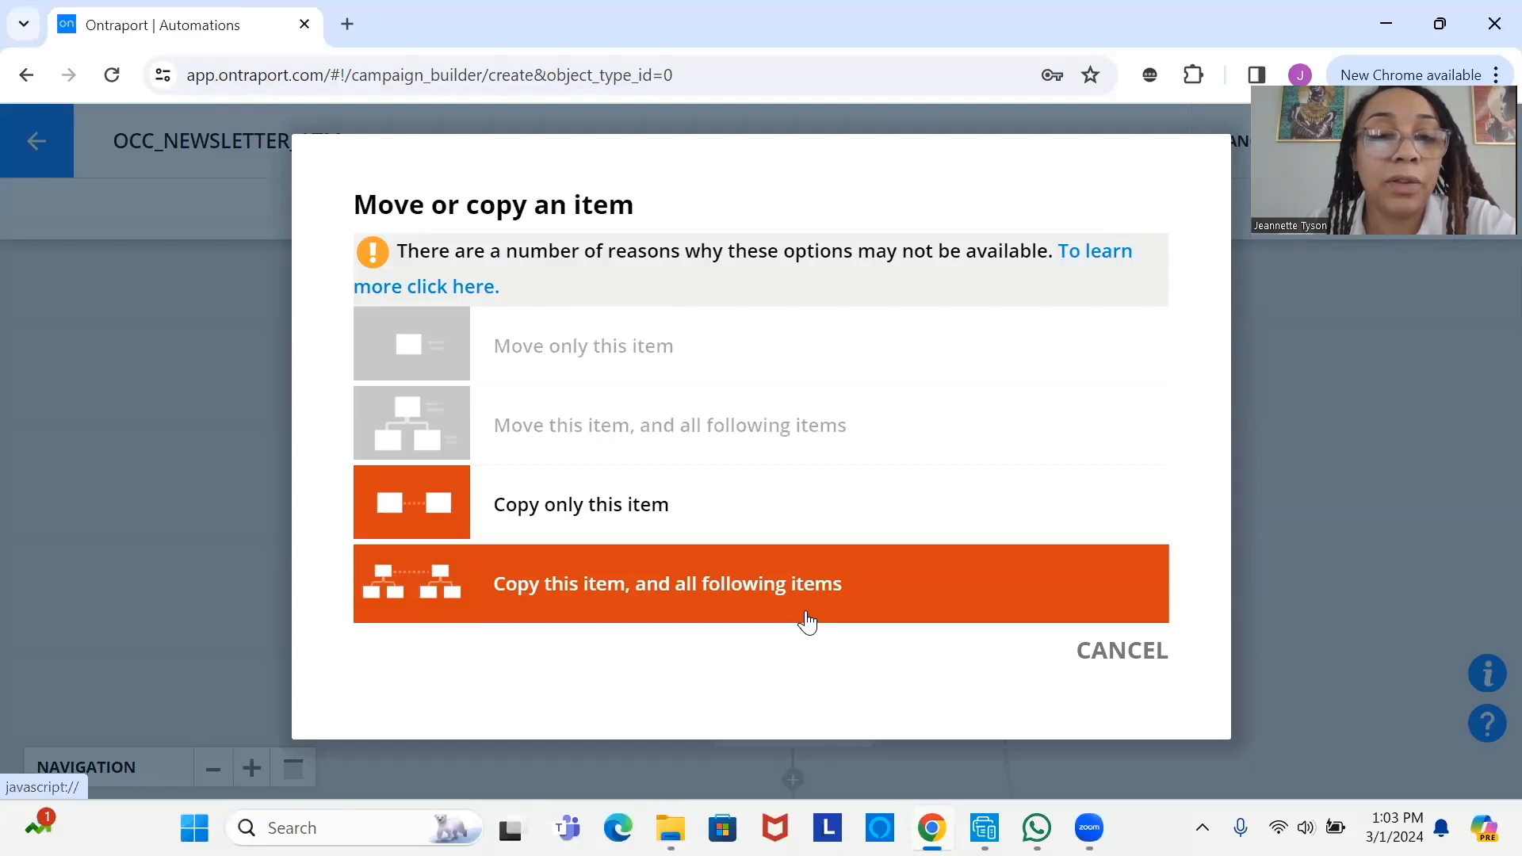
click(719, 605)
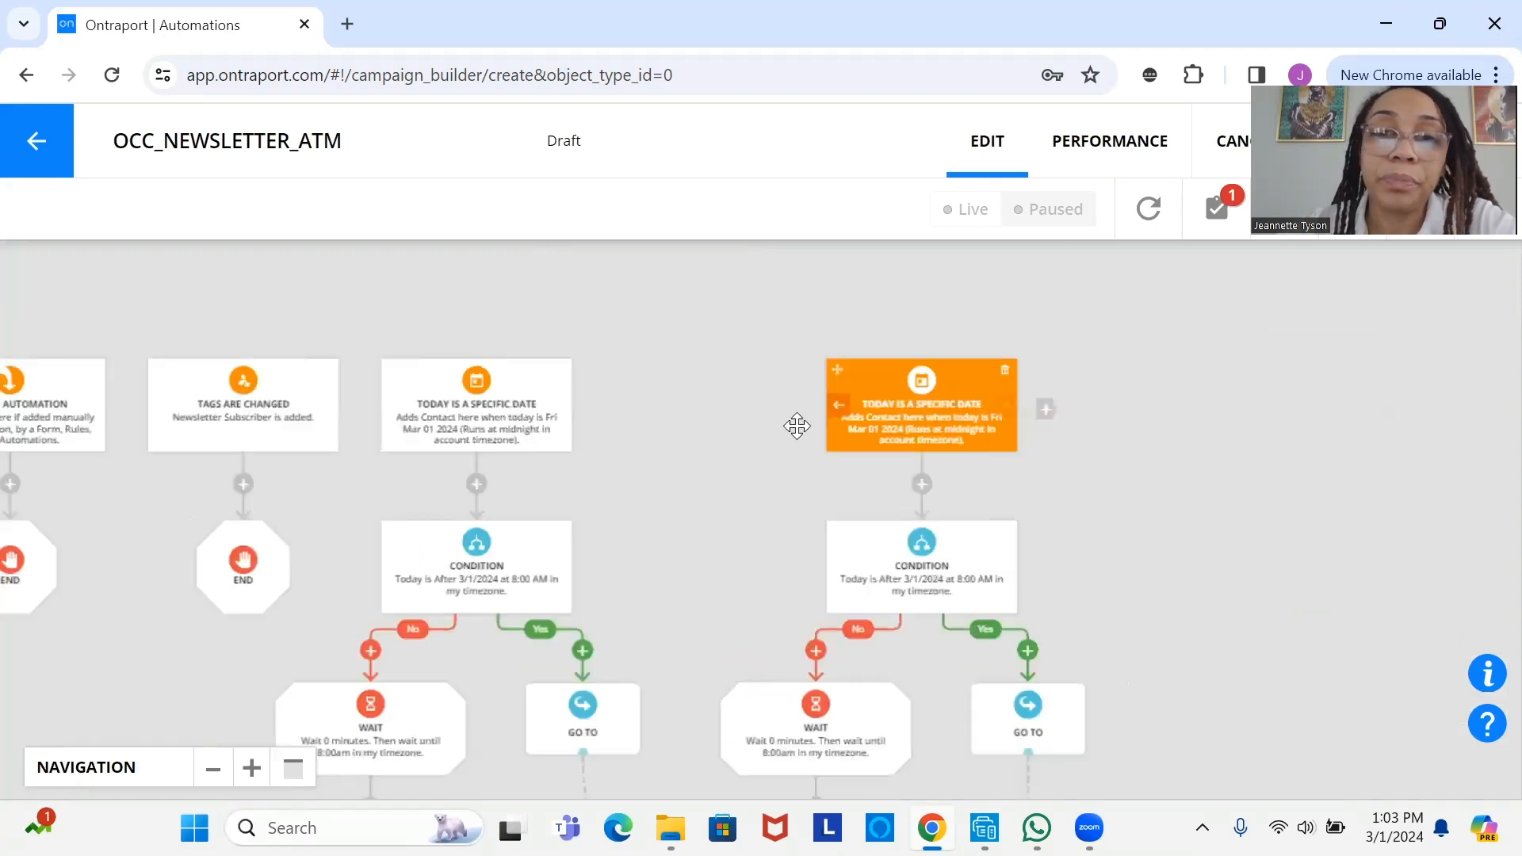
drag(718, 399, 931, 447)
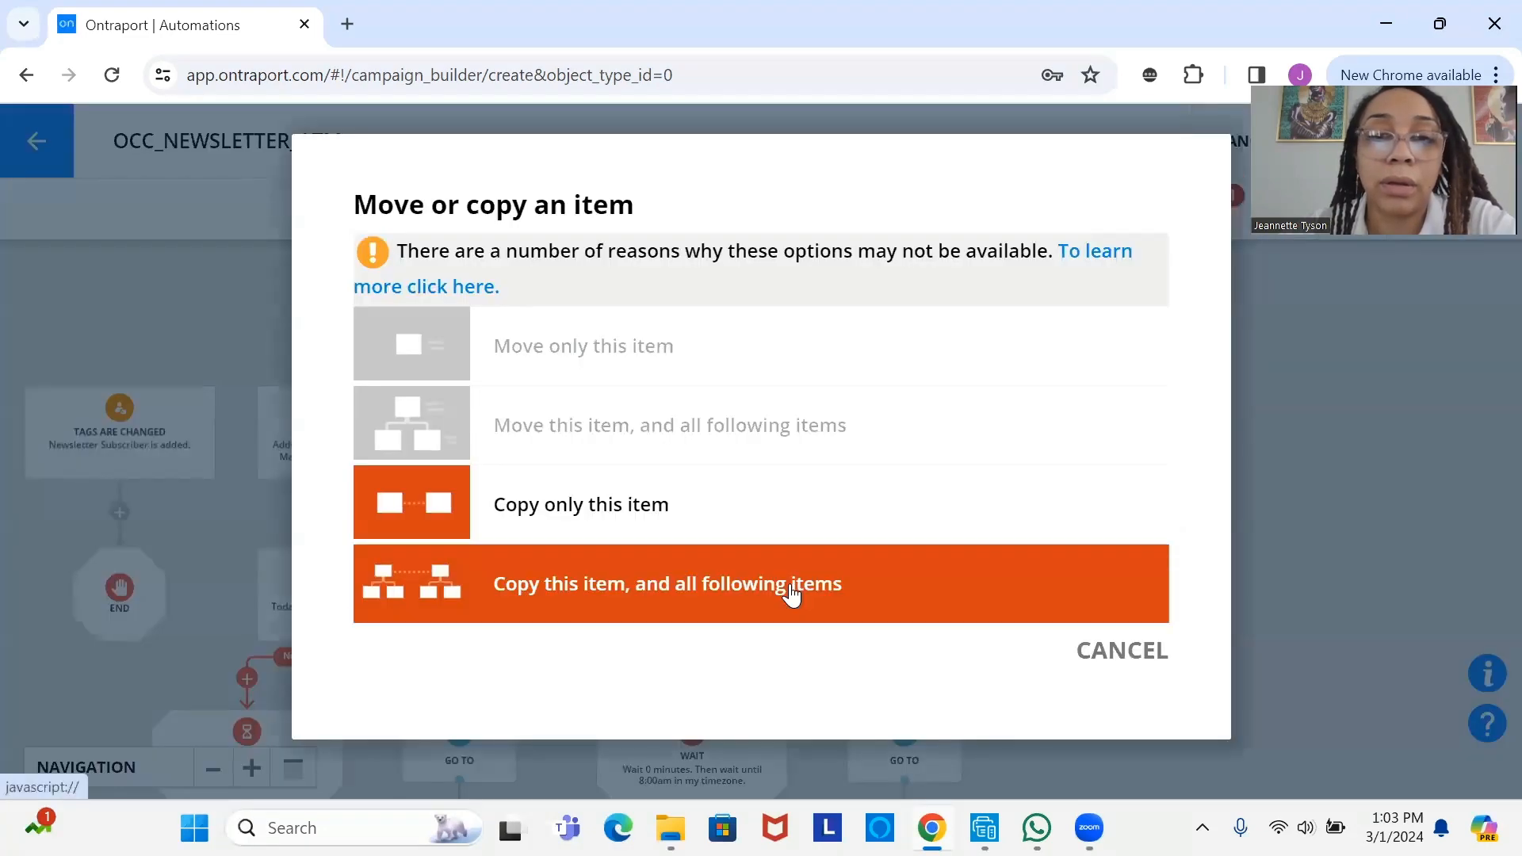
click(791, 594)
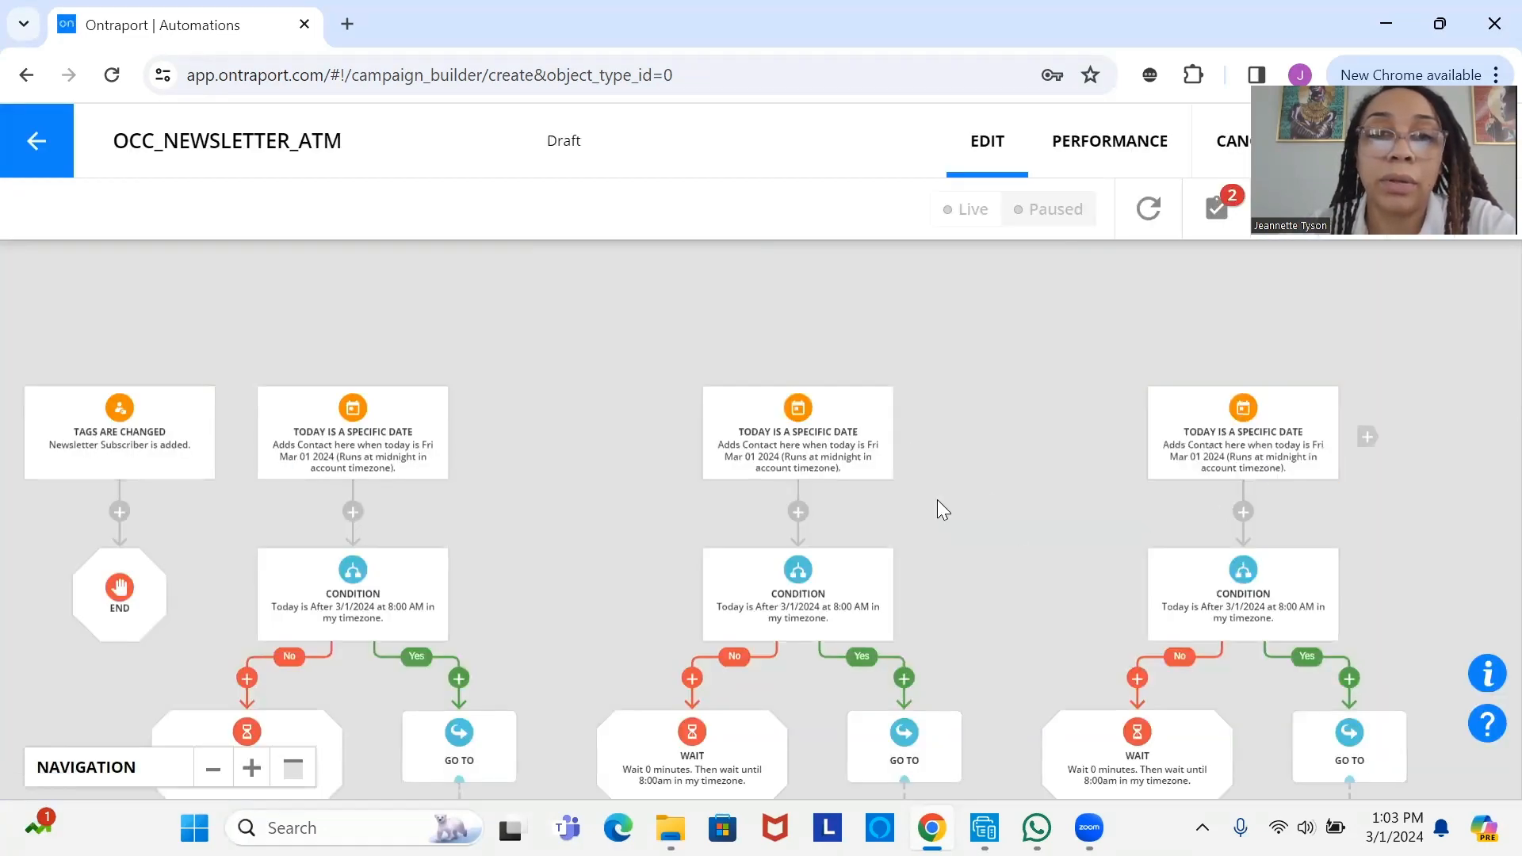
click(796, 466)
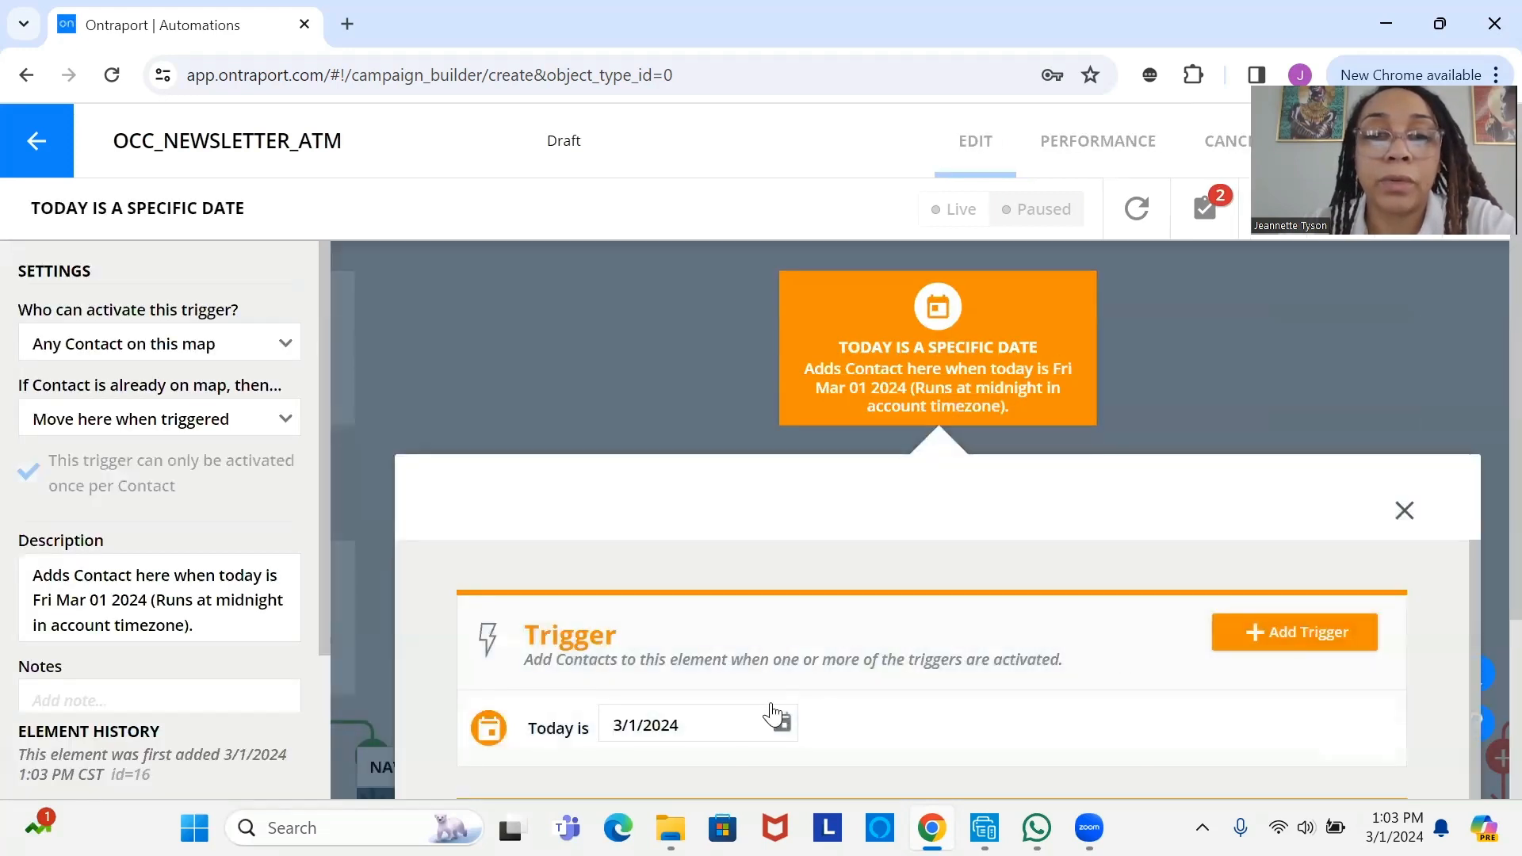
- Change the first copied branch's trigger date to Fri Mar 08 2024
click(783, 725)
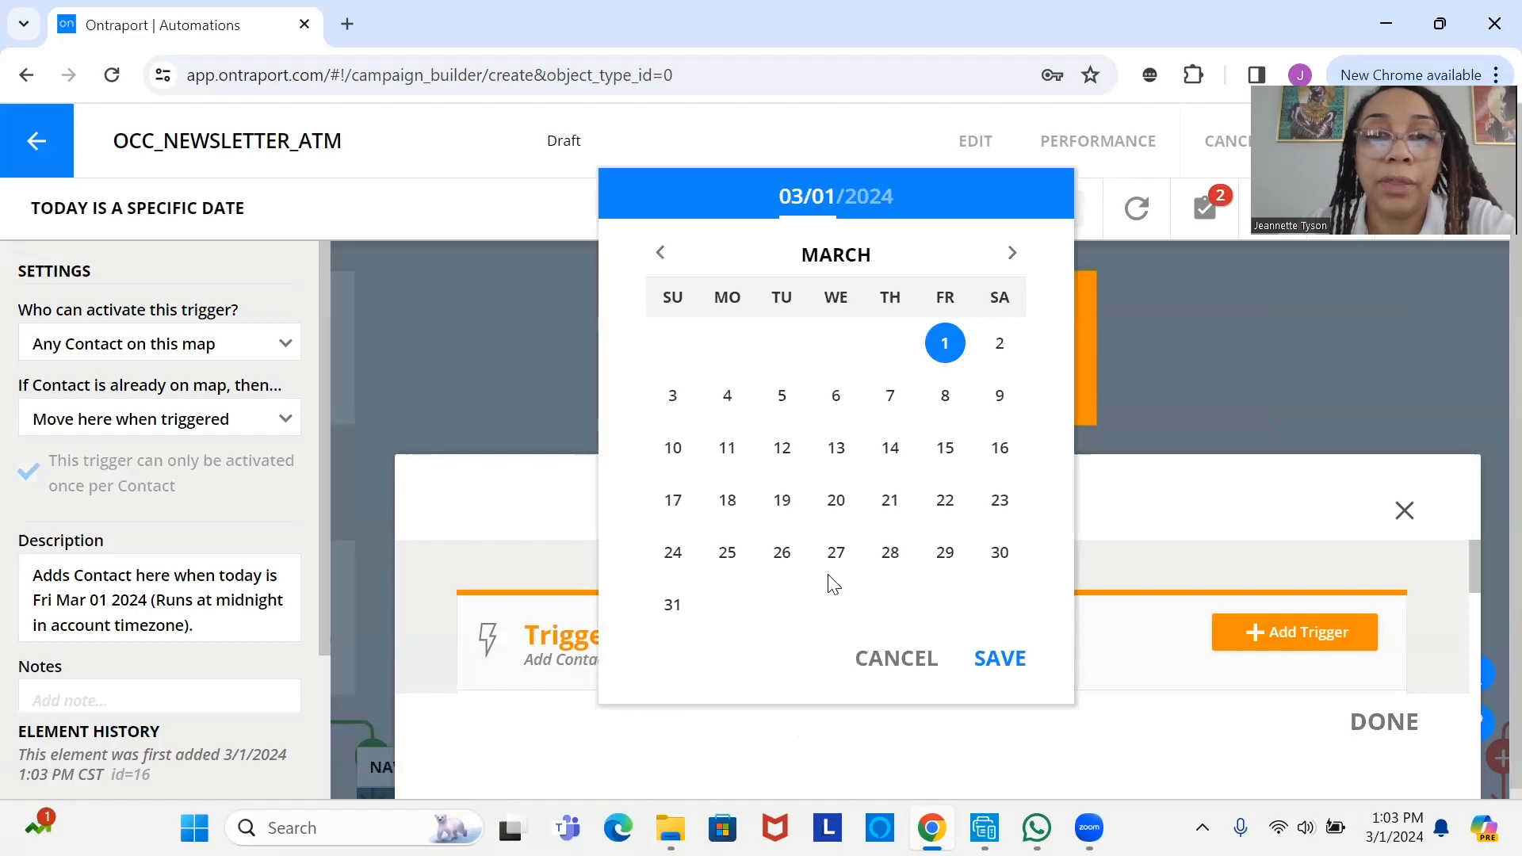
click(947, 397)
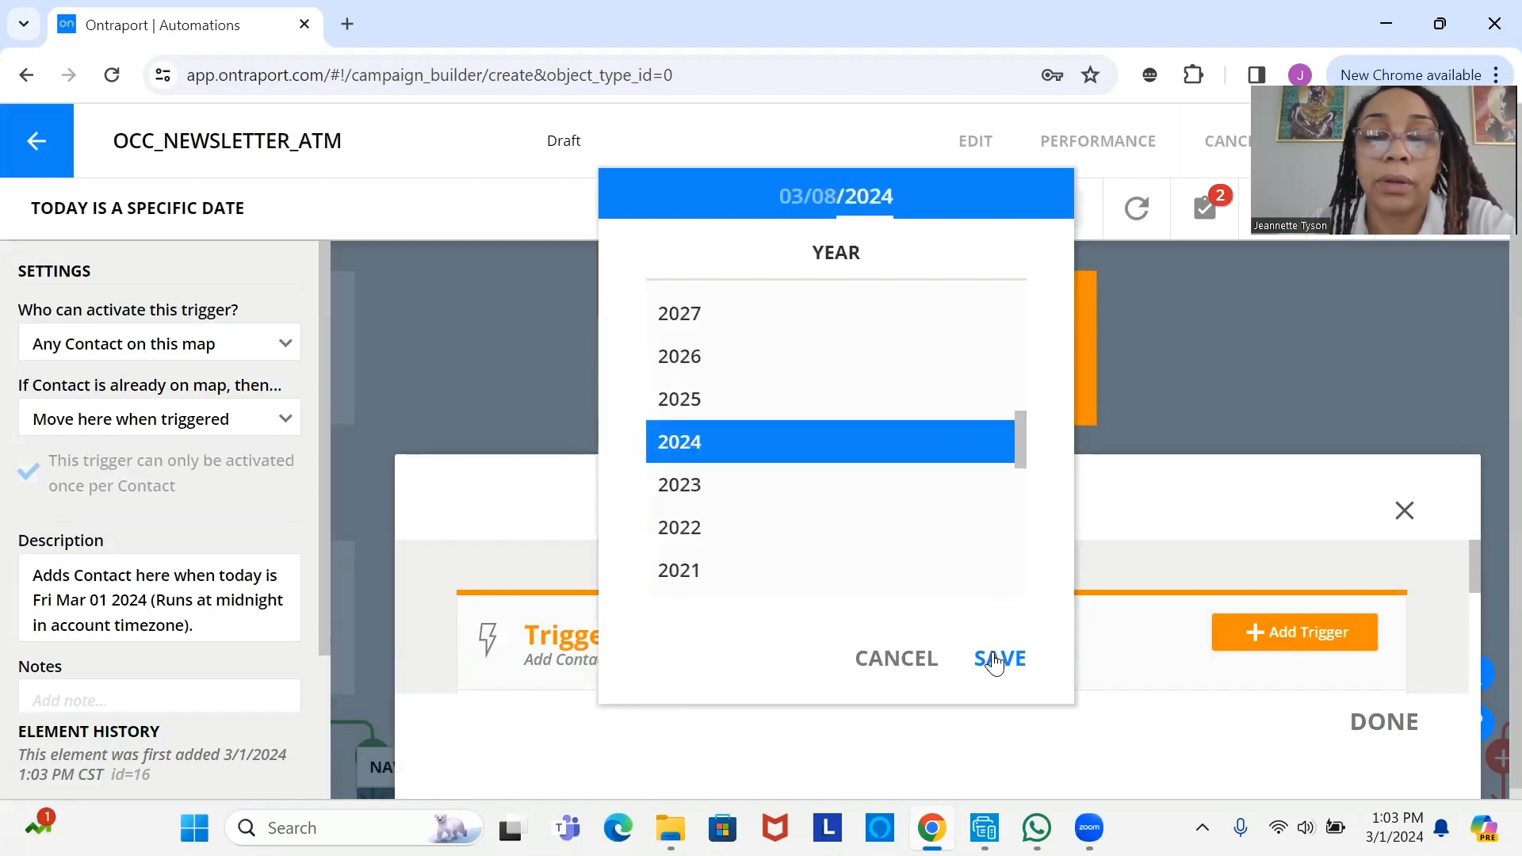
click(996, 660)
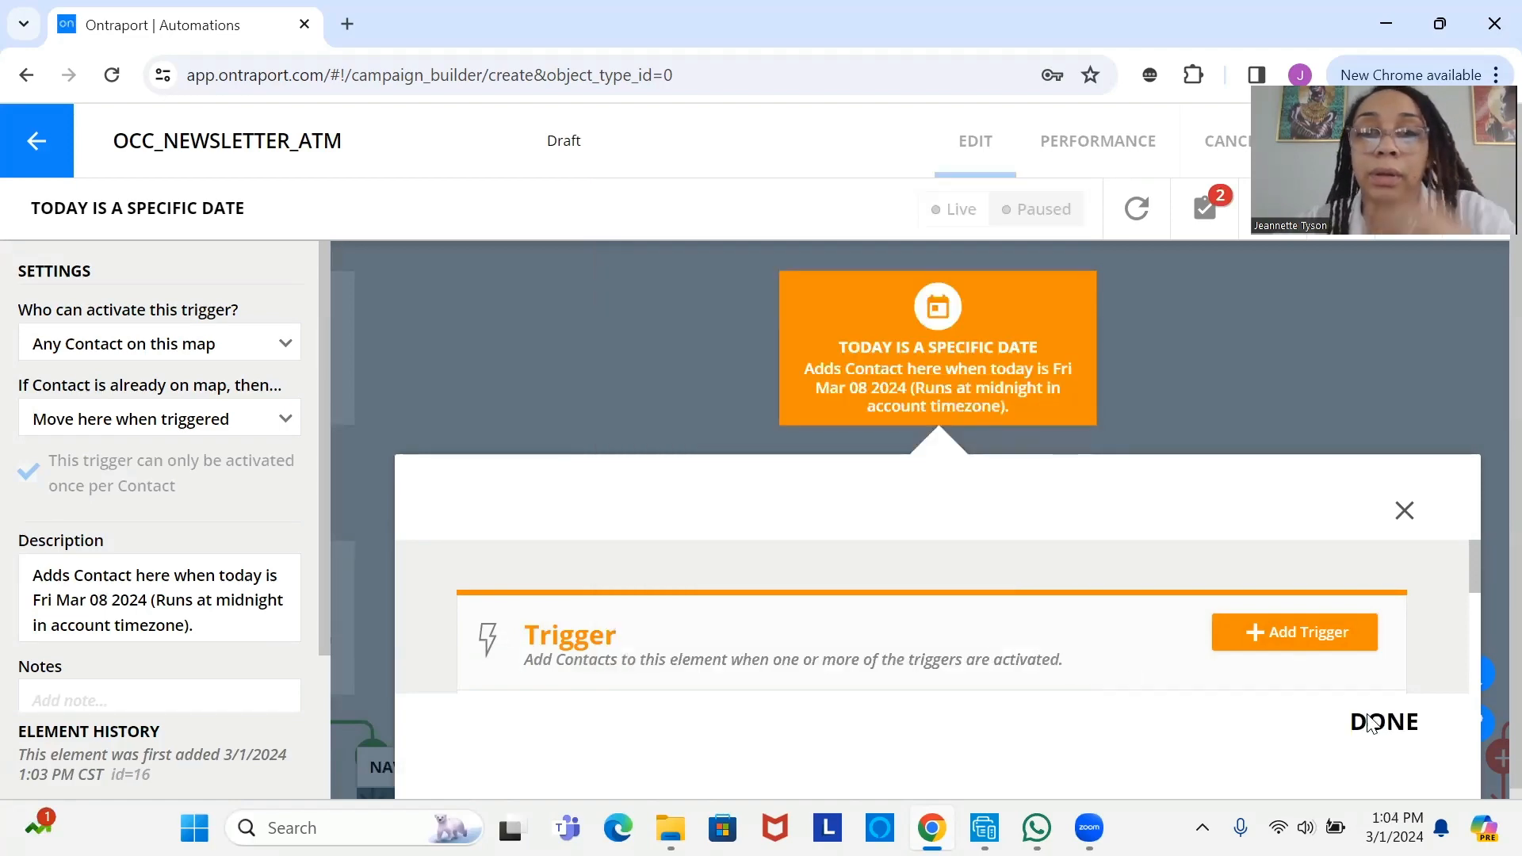
click(1371, 723)
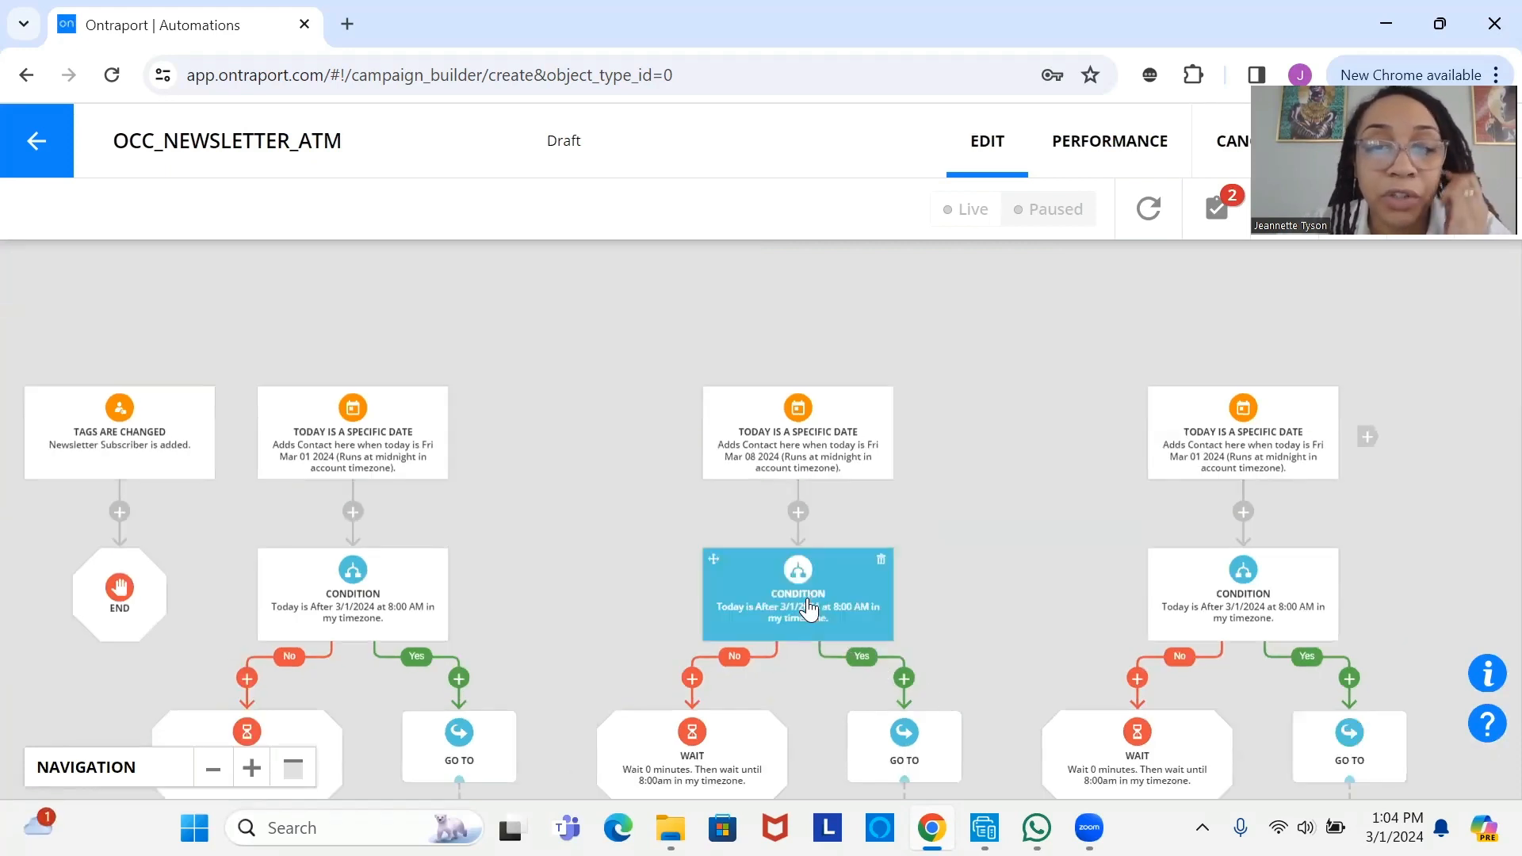
- Set that branch's condition date to 3/8/2024, so it checks after 8:00 AM that day
click(807, 598)
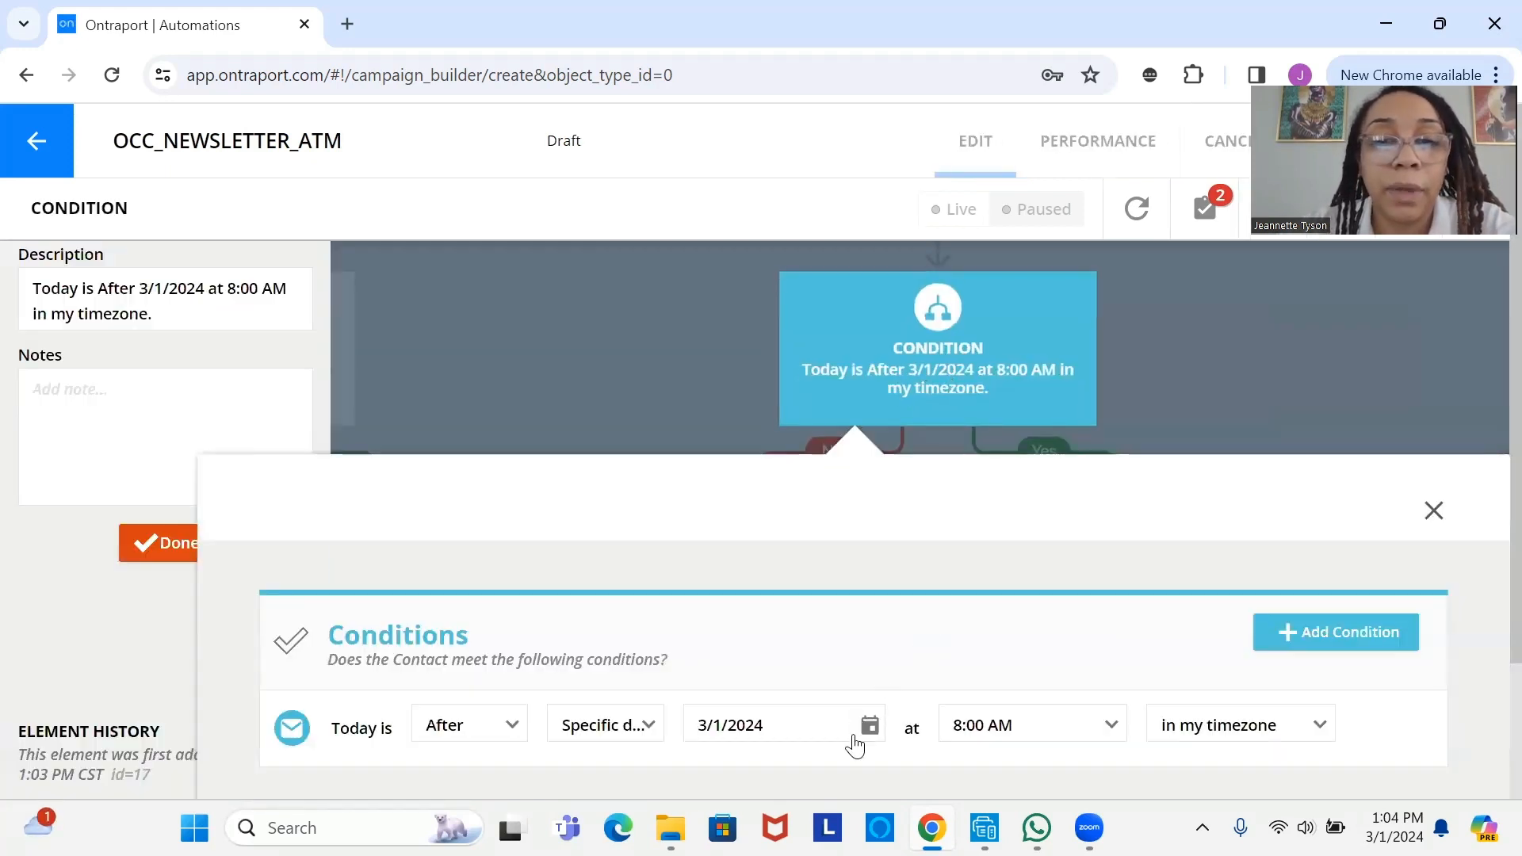
click(870, 728)
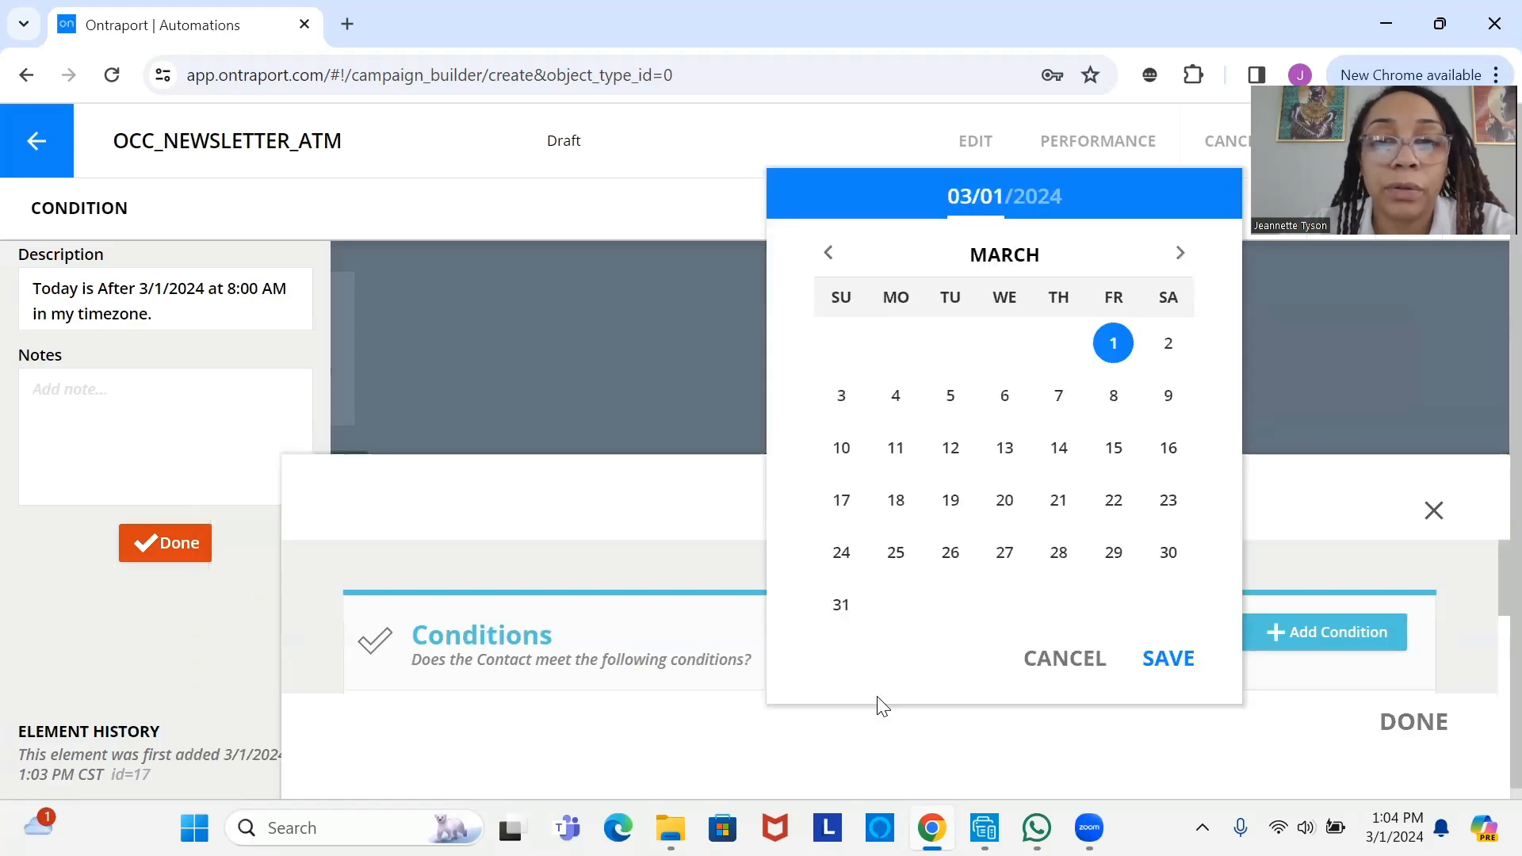
click(1114, 395)
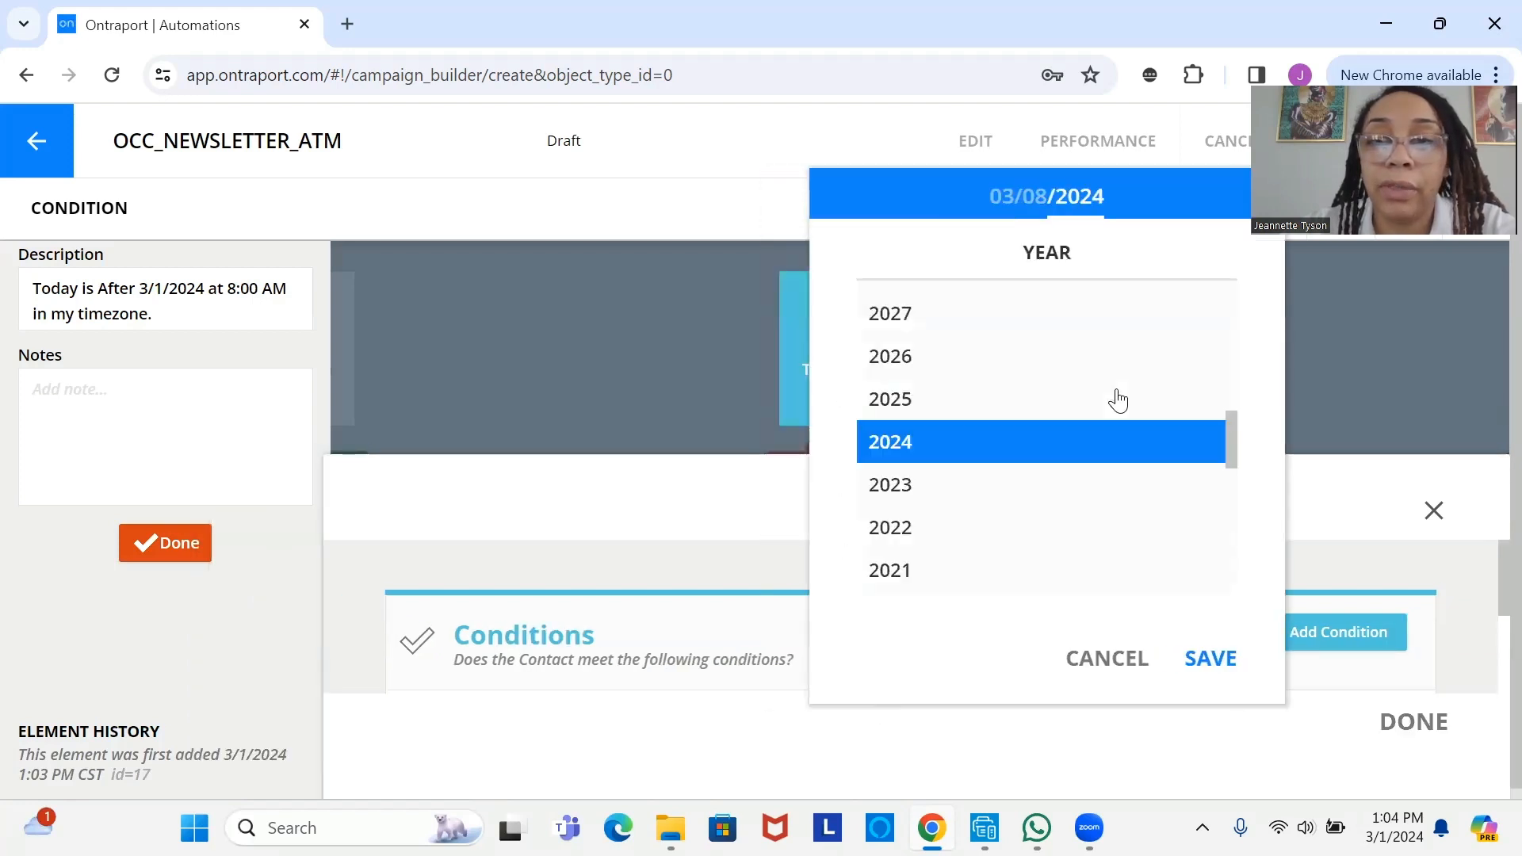
click(1211, 663)
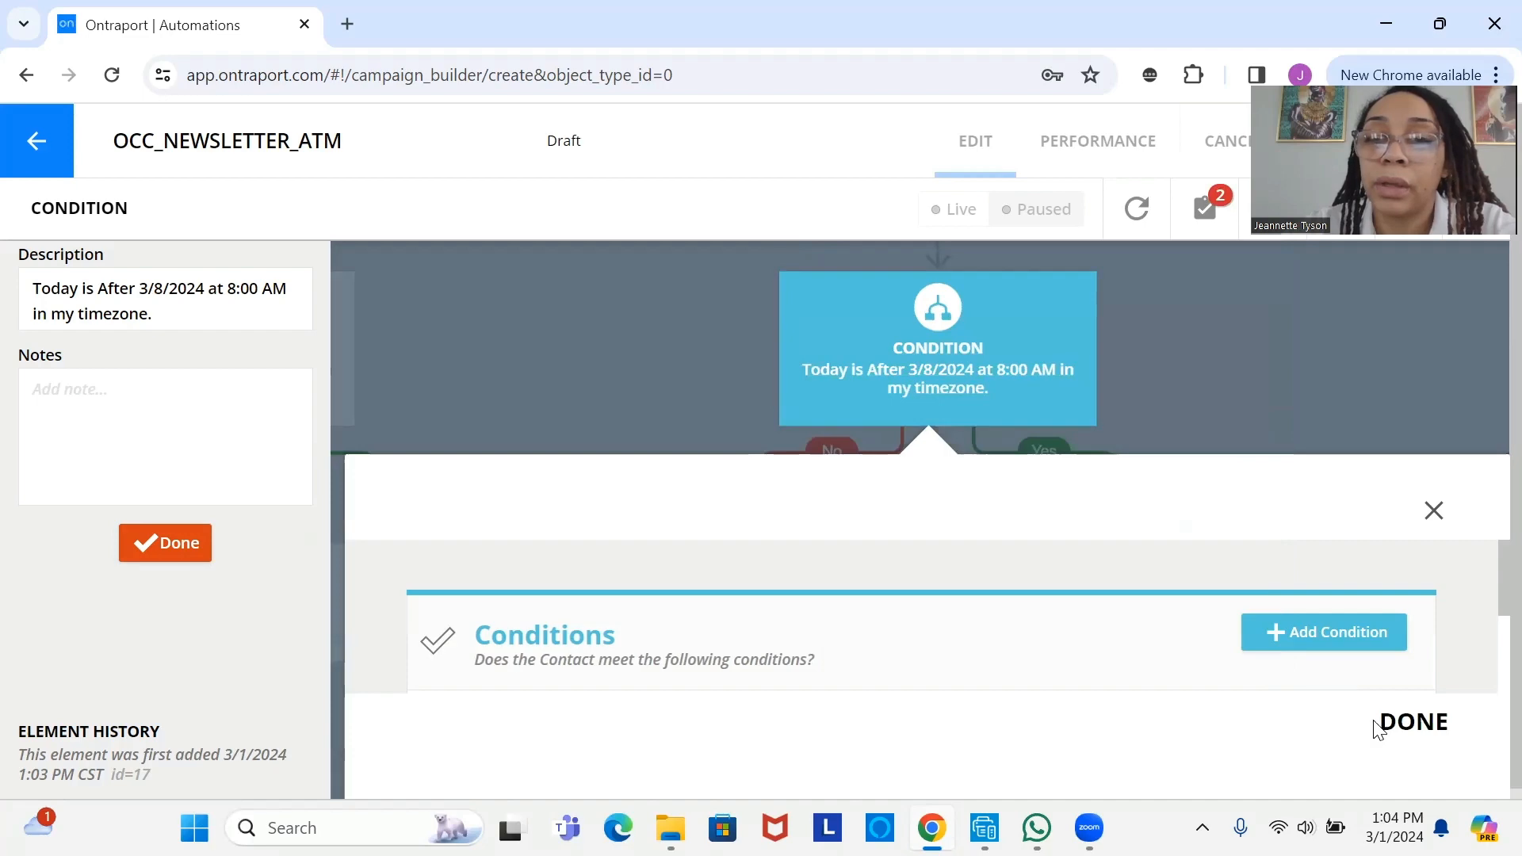
click(1377, 726)
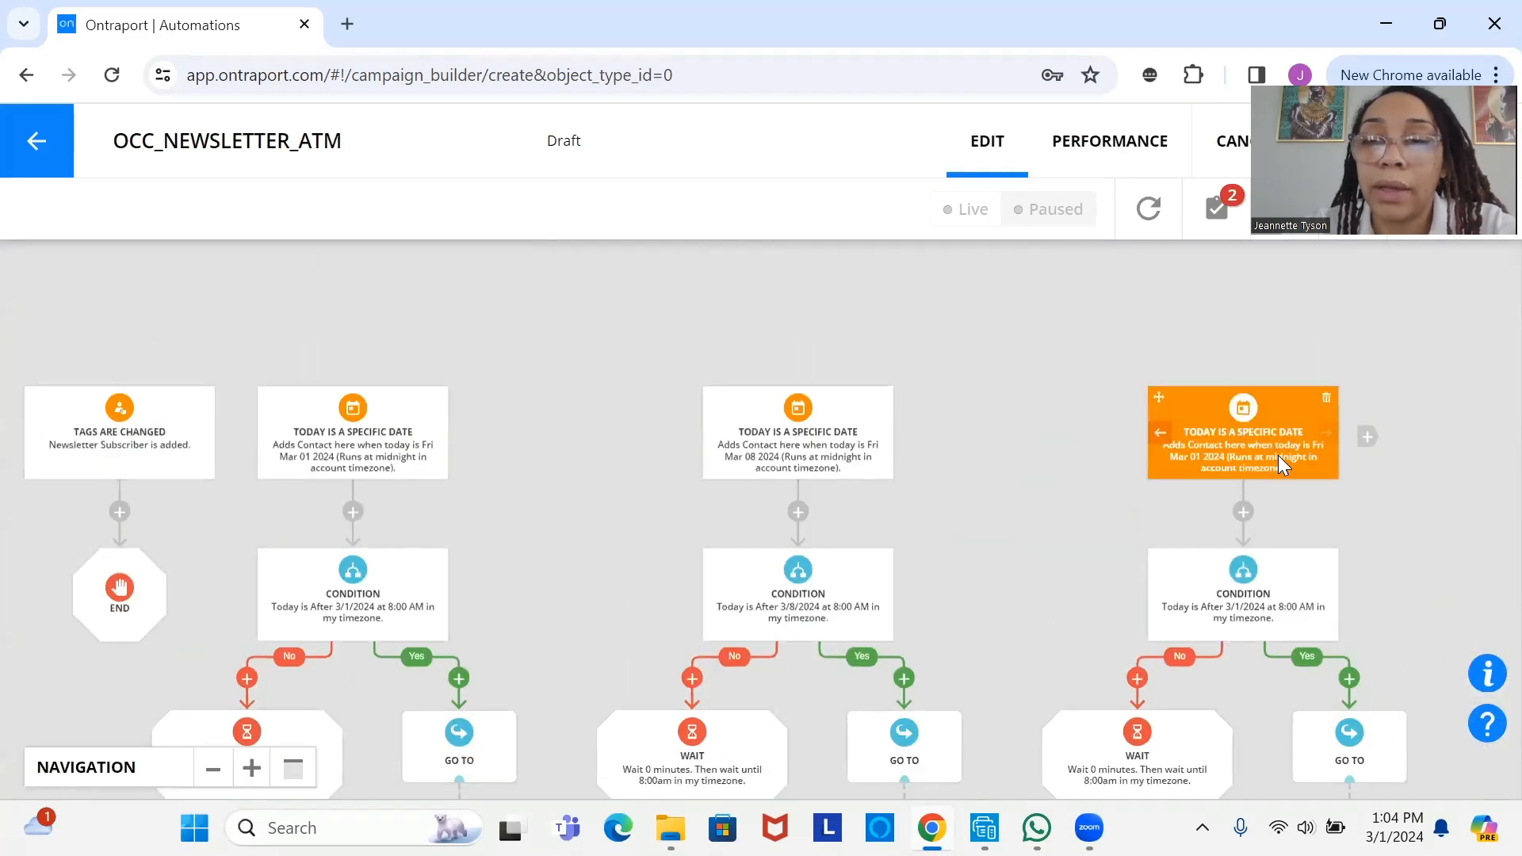
click(1278, 455)
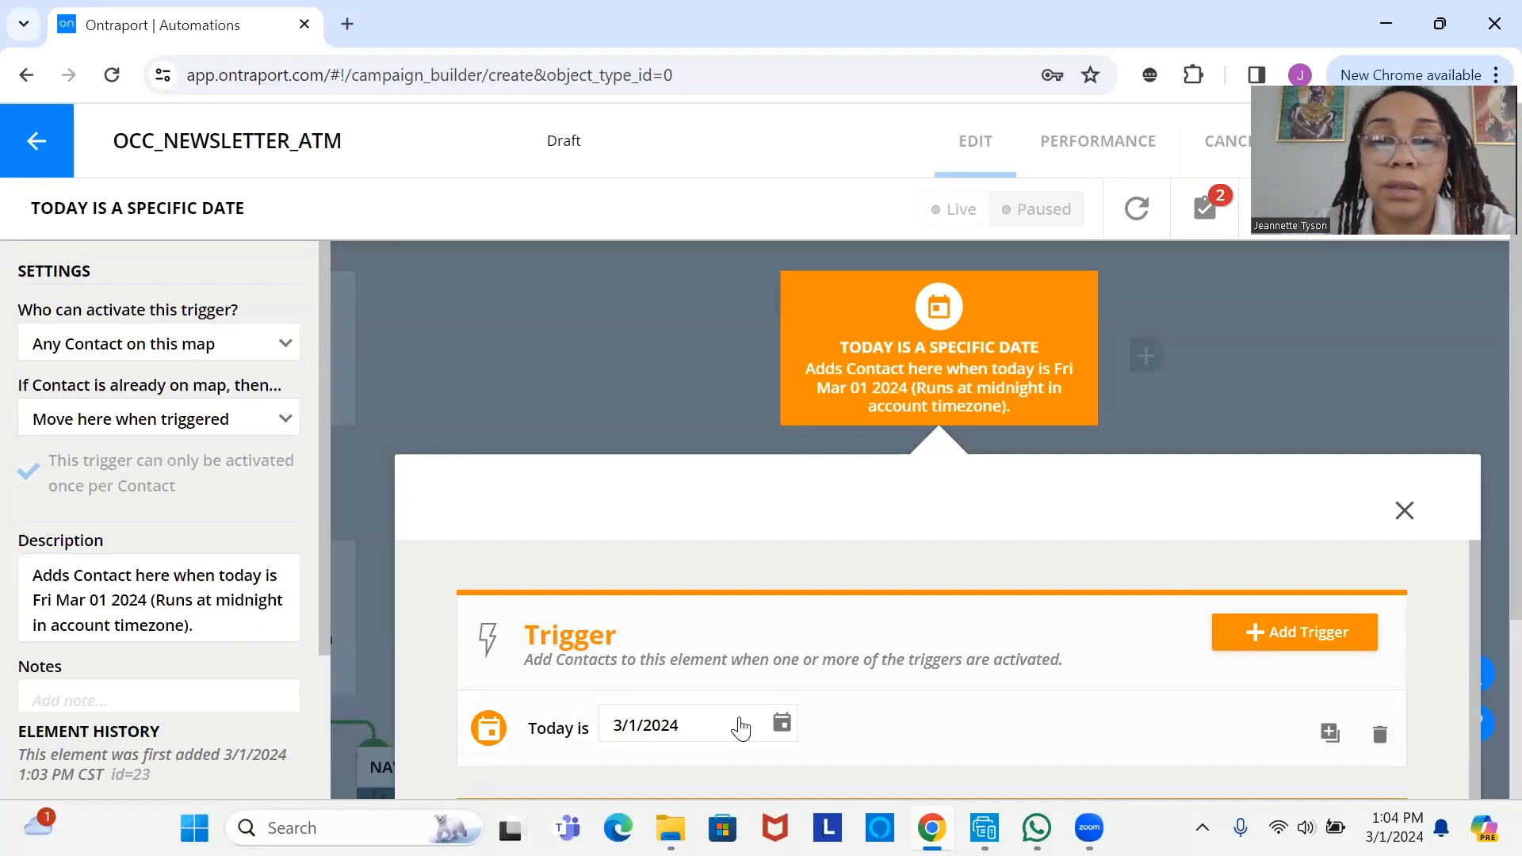
- Change the third branch's trigger date to Fri Mar 15 2024
click(740, 727)
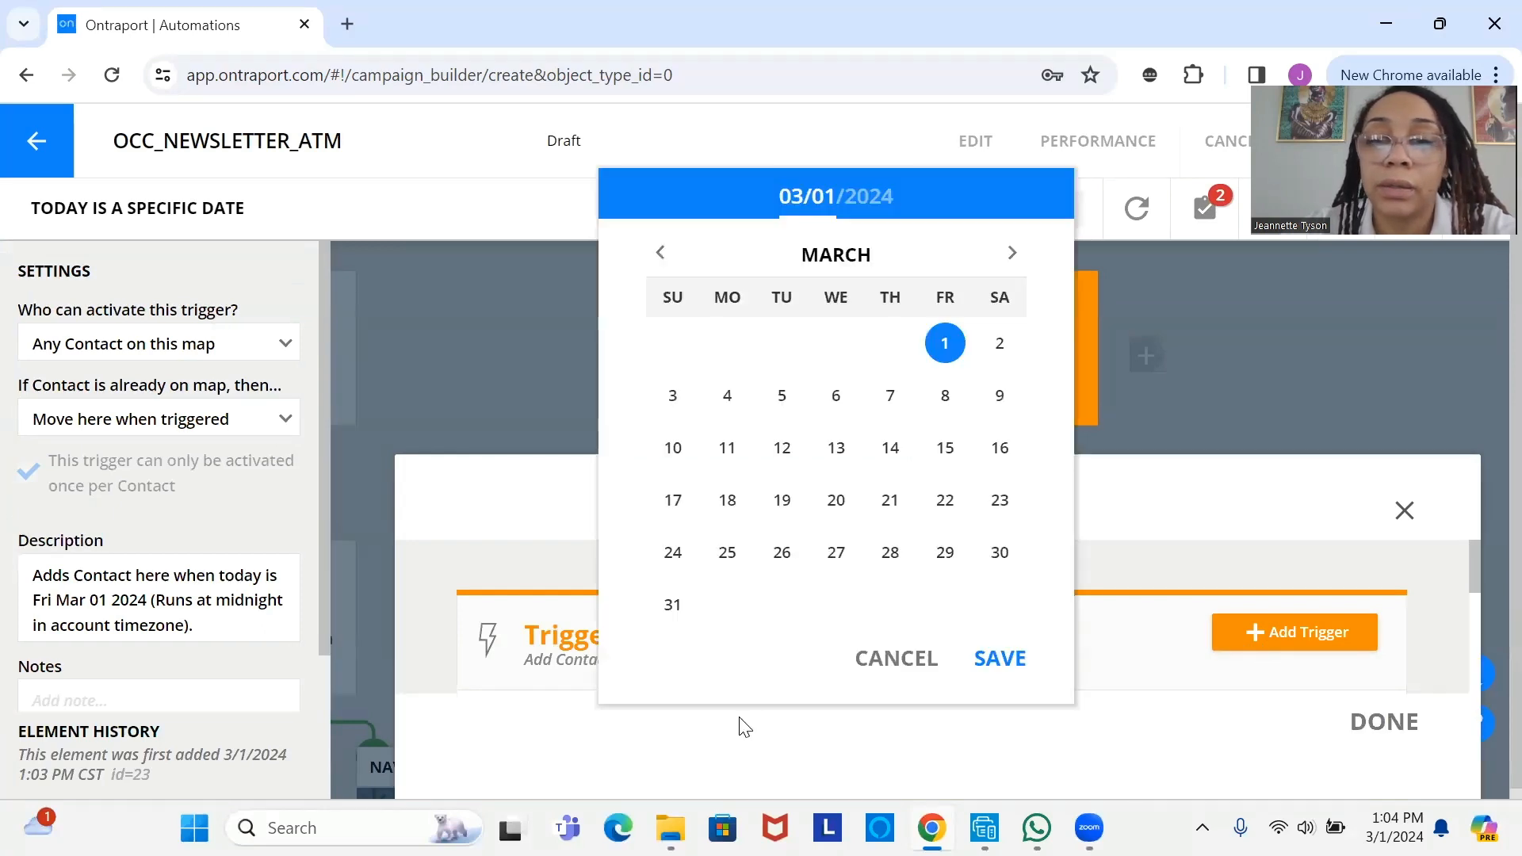
click(948, 451)
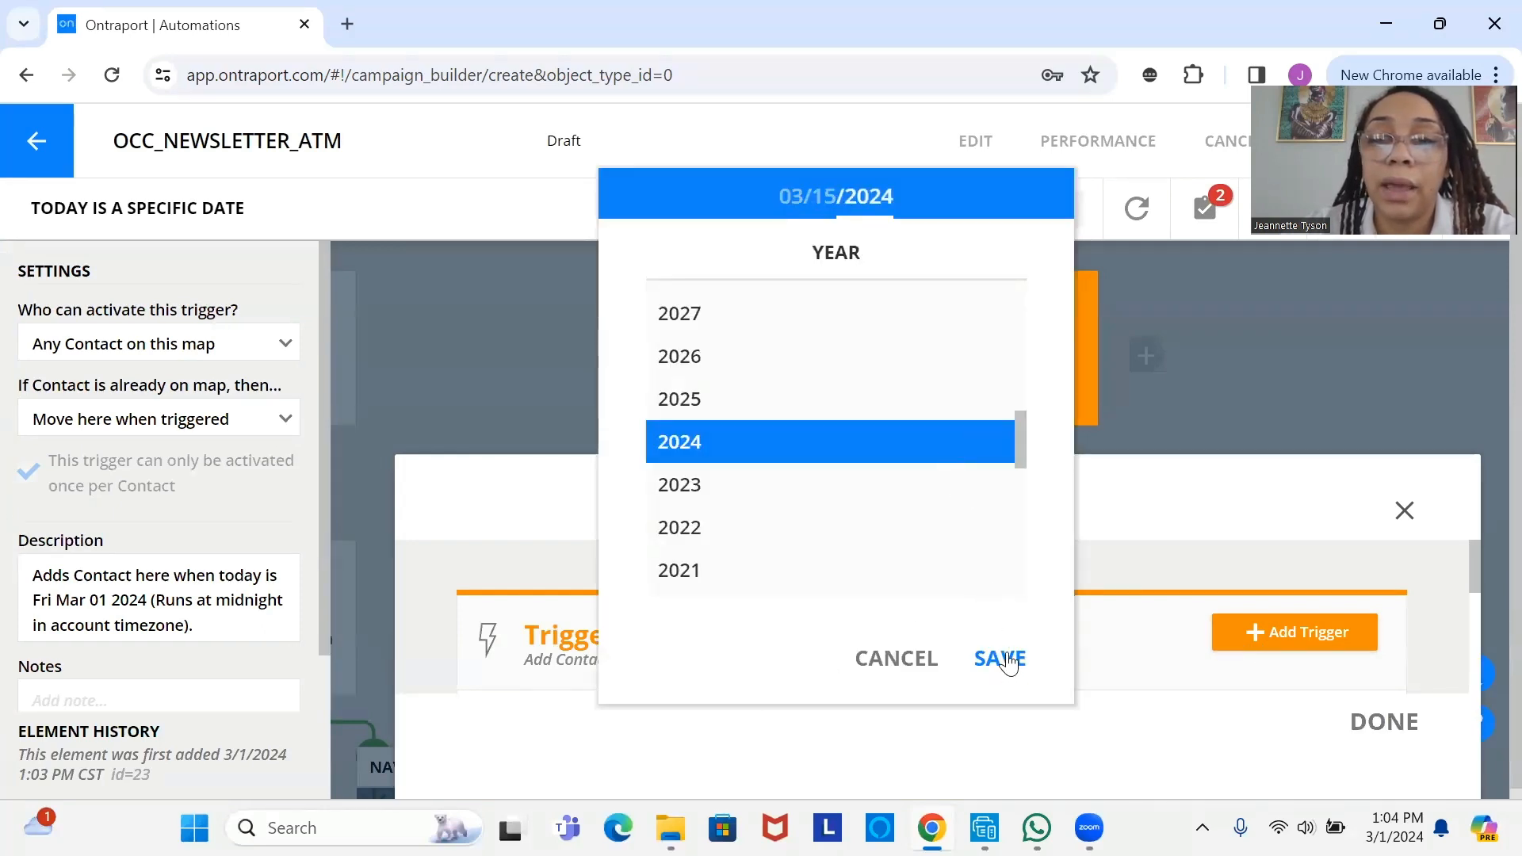
click(1001, 659)
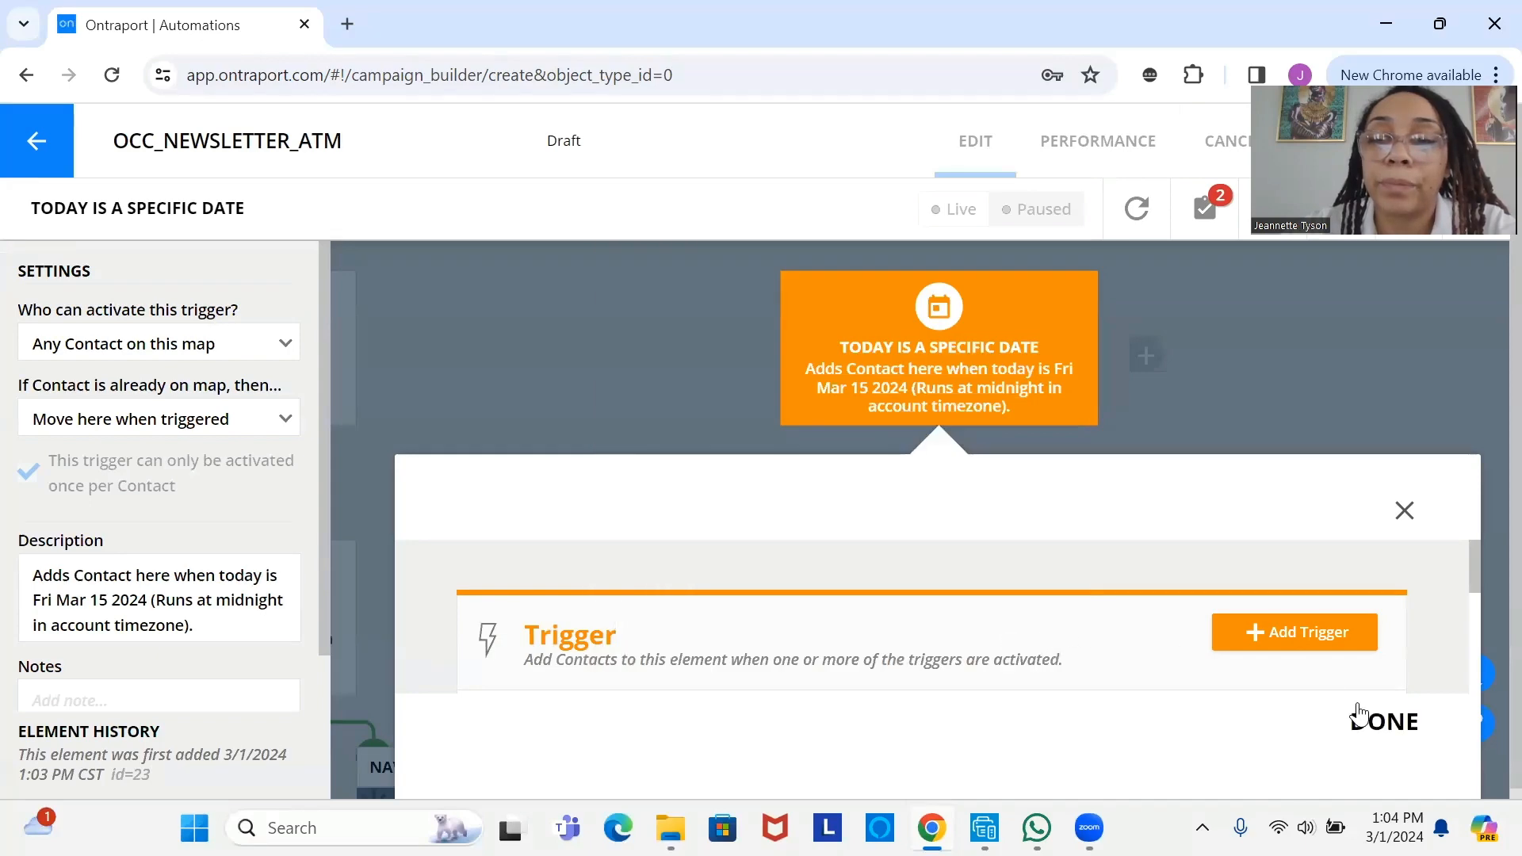
click(1375, 723)
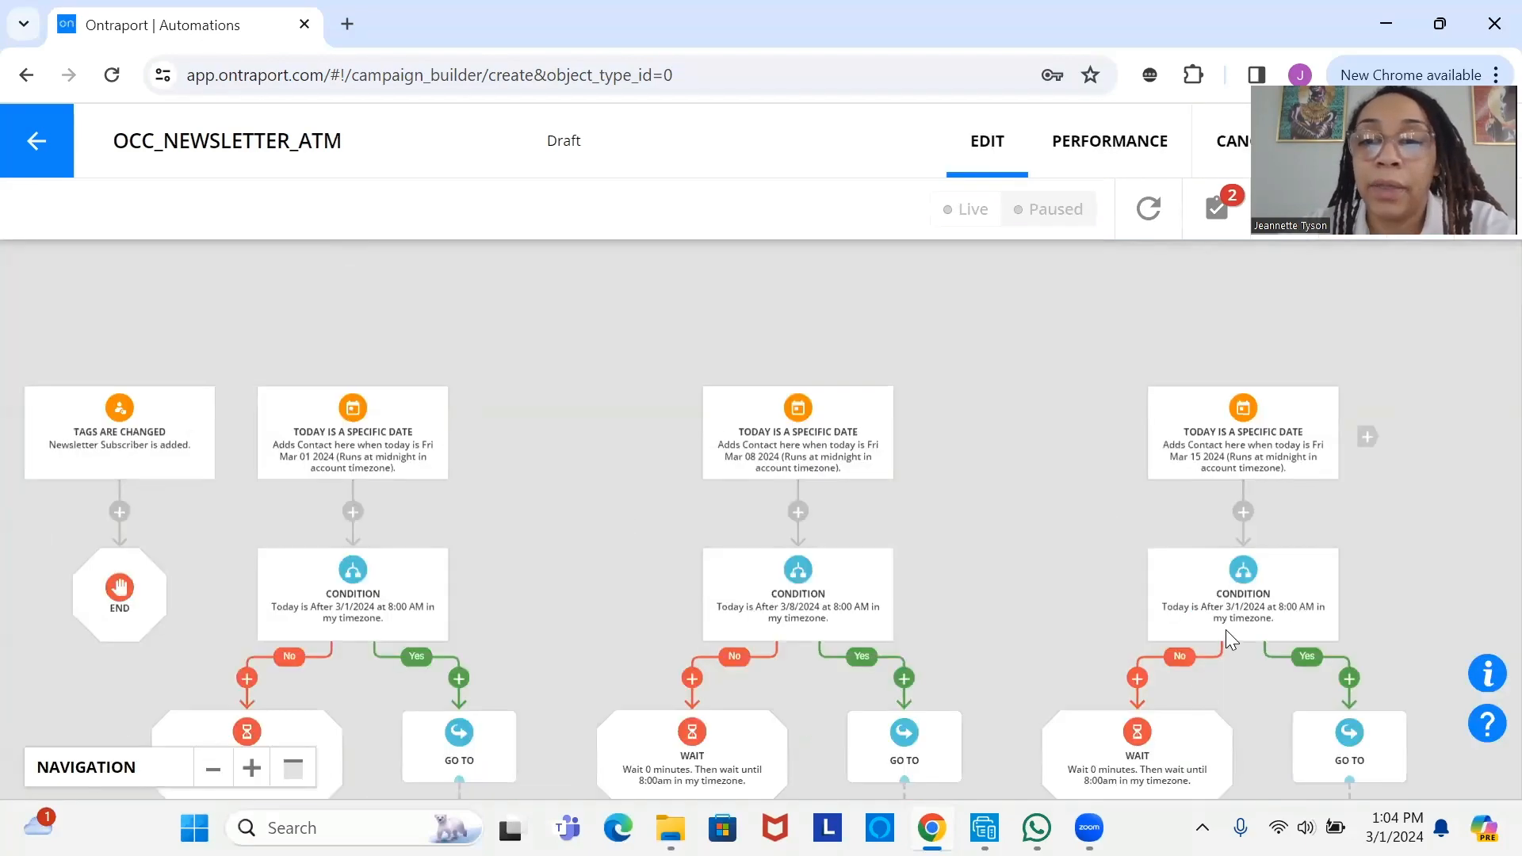
- Set the third branch's condition to after 3/15/2024 at 8:00 AM
click(1226, 614)
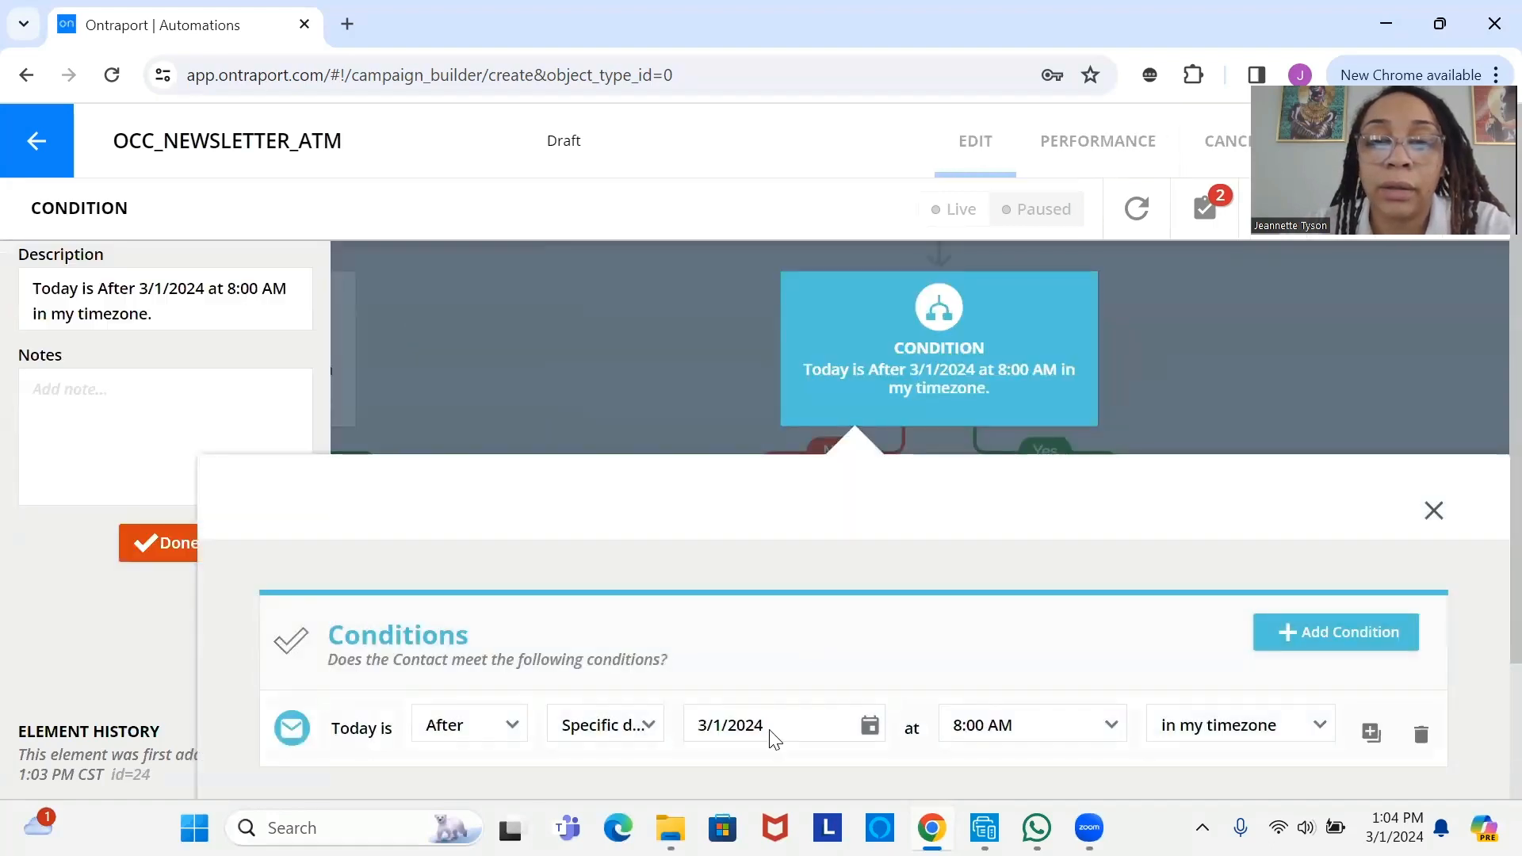
click(775, 739)
click(1127, 453)
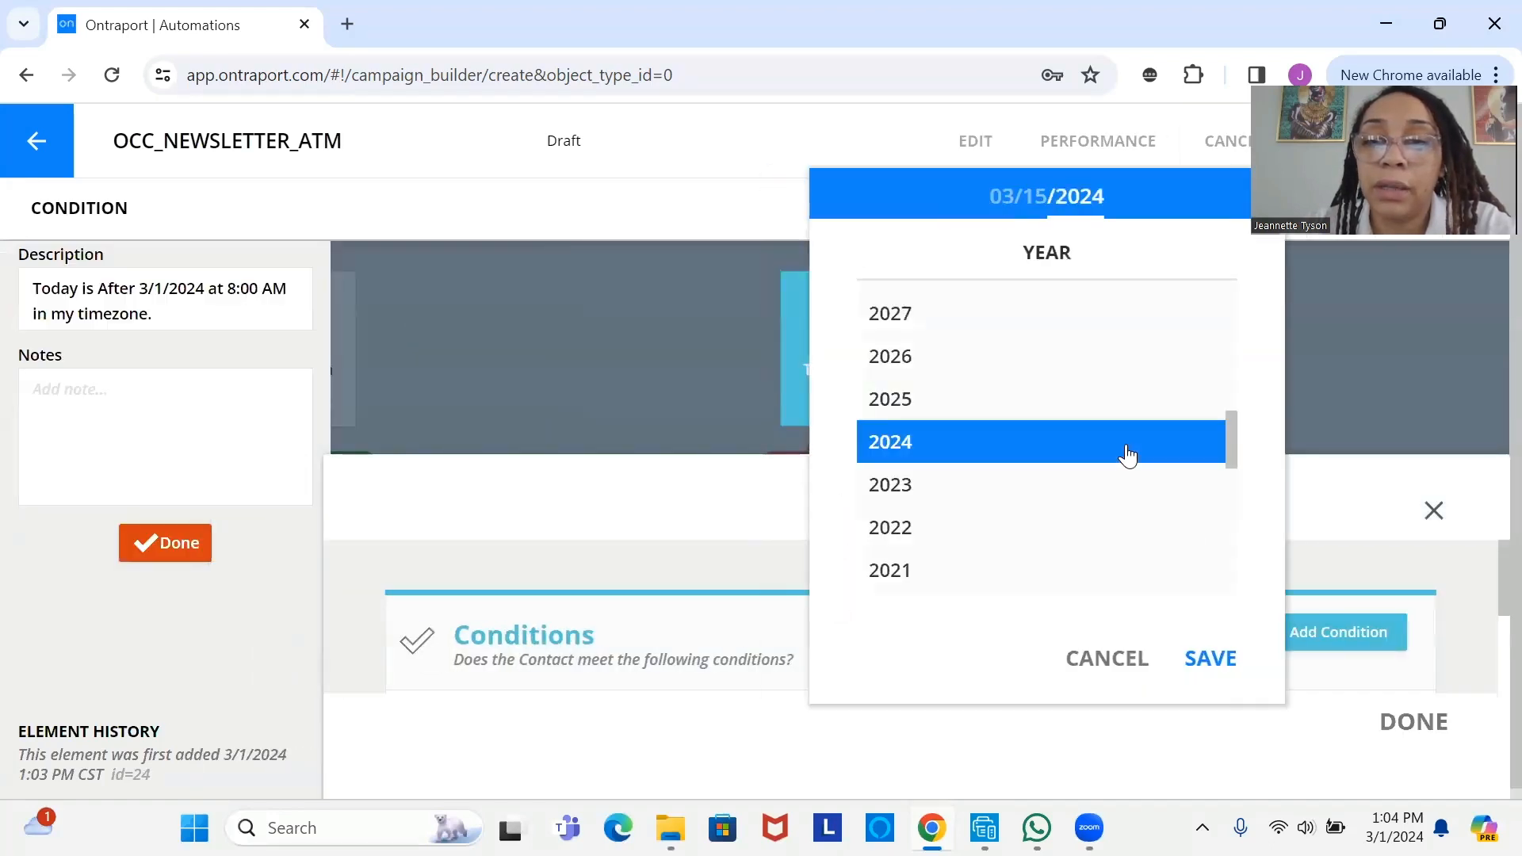
click(1206, 659)
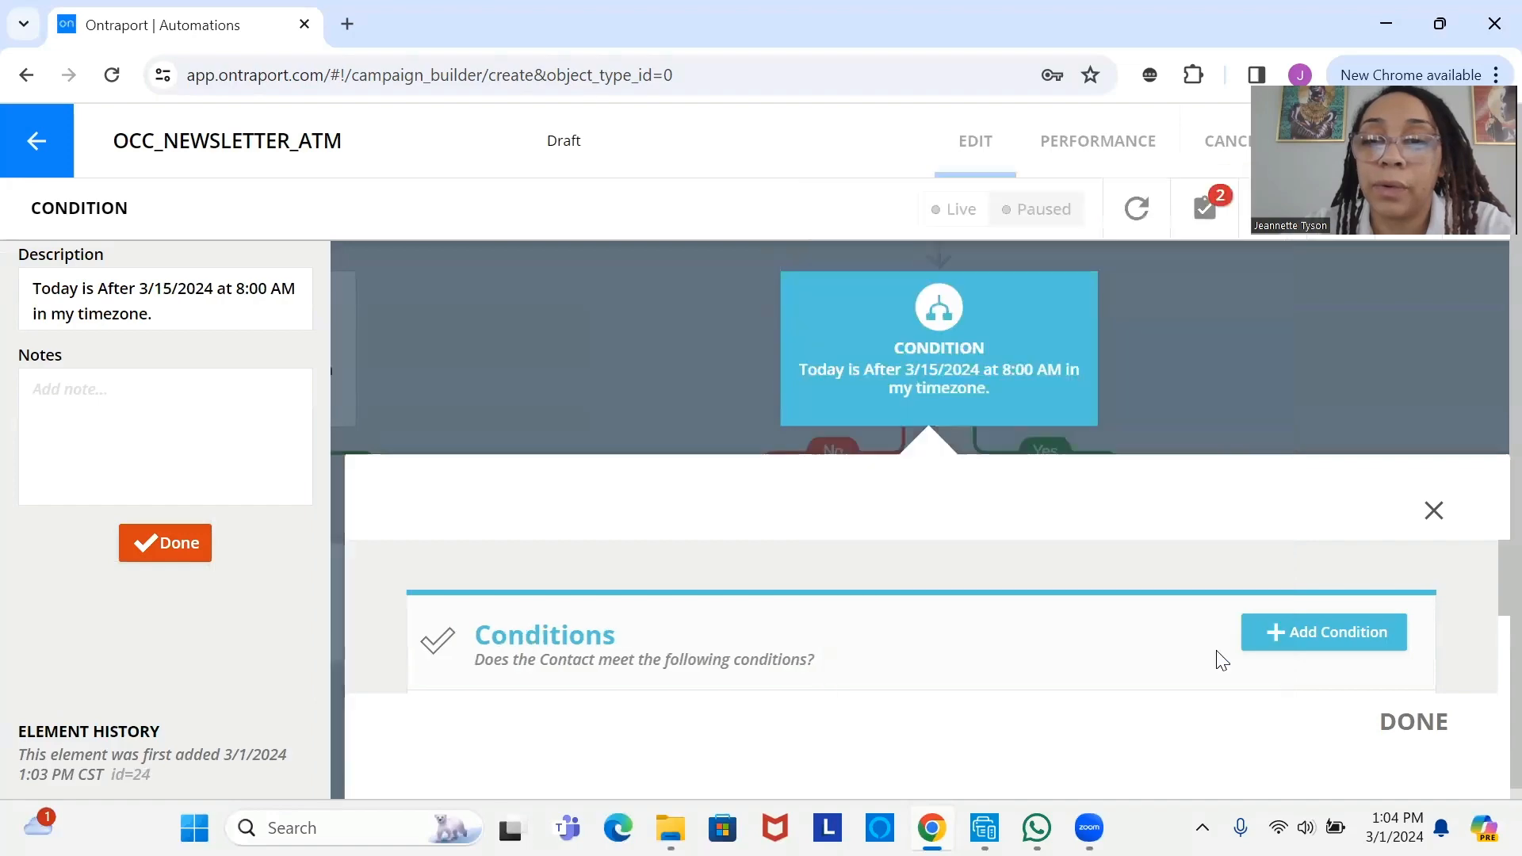
click(1405, 723)
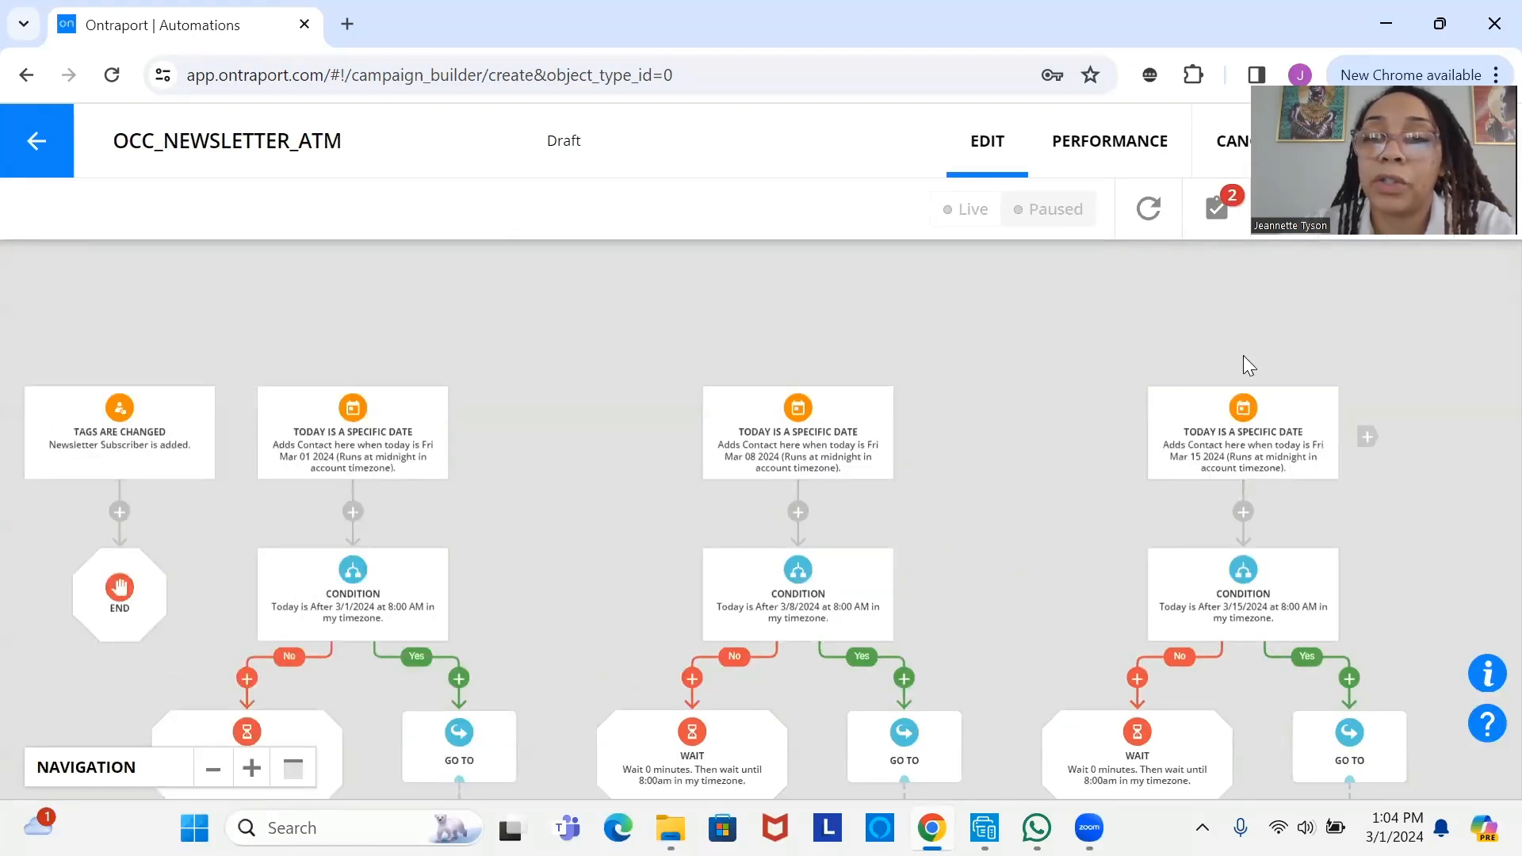
- Copy the Mar 15 branch with all following items and change the copy's trigger to Fri Mar 29 2024
drag(1225, 431, 1088, 465)
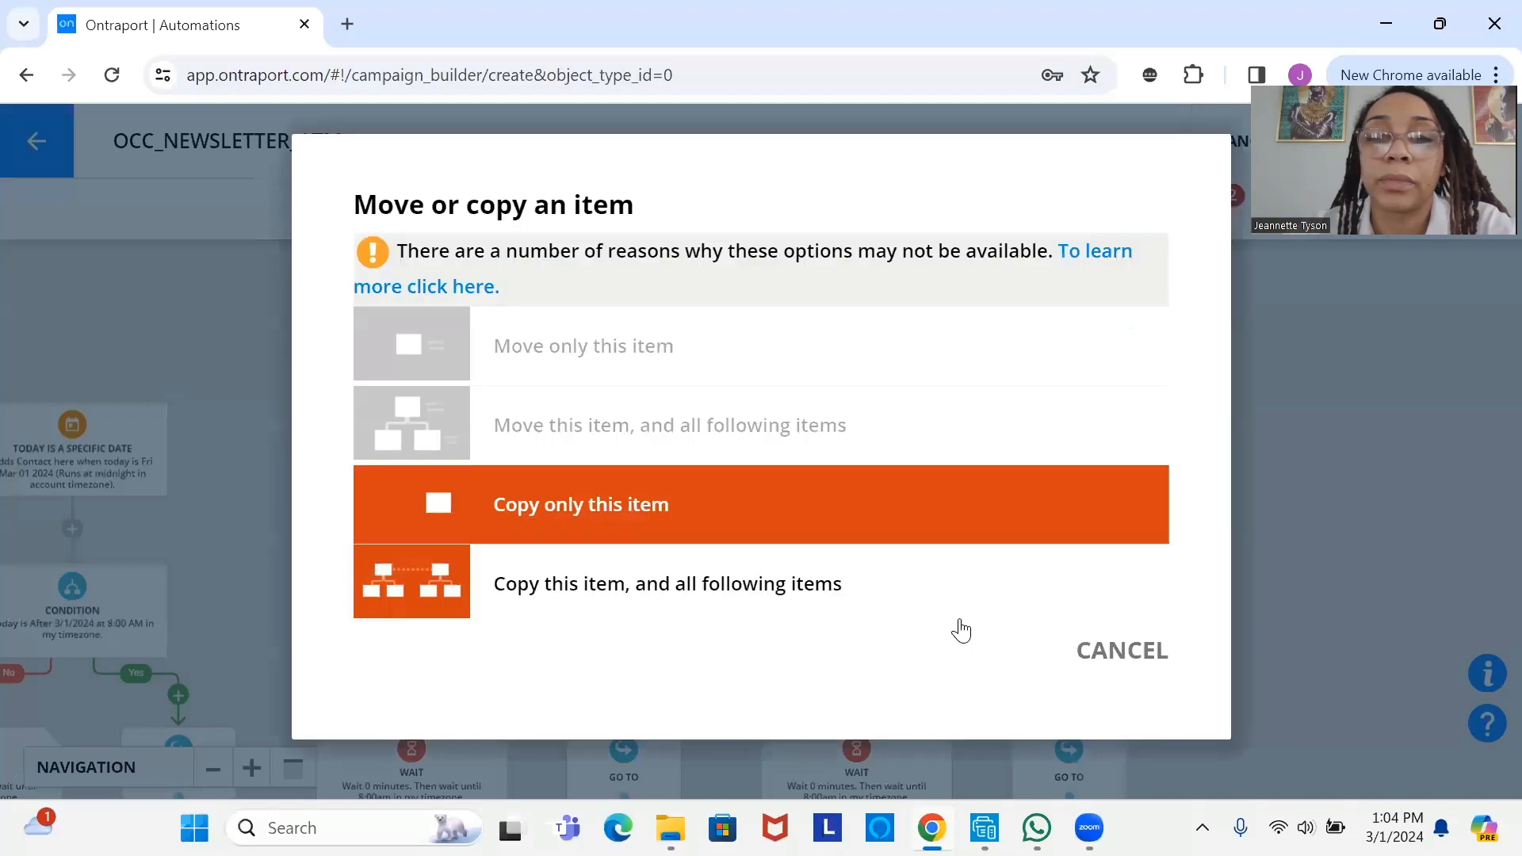
click(959, 628)
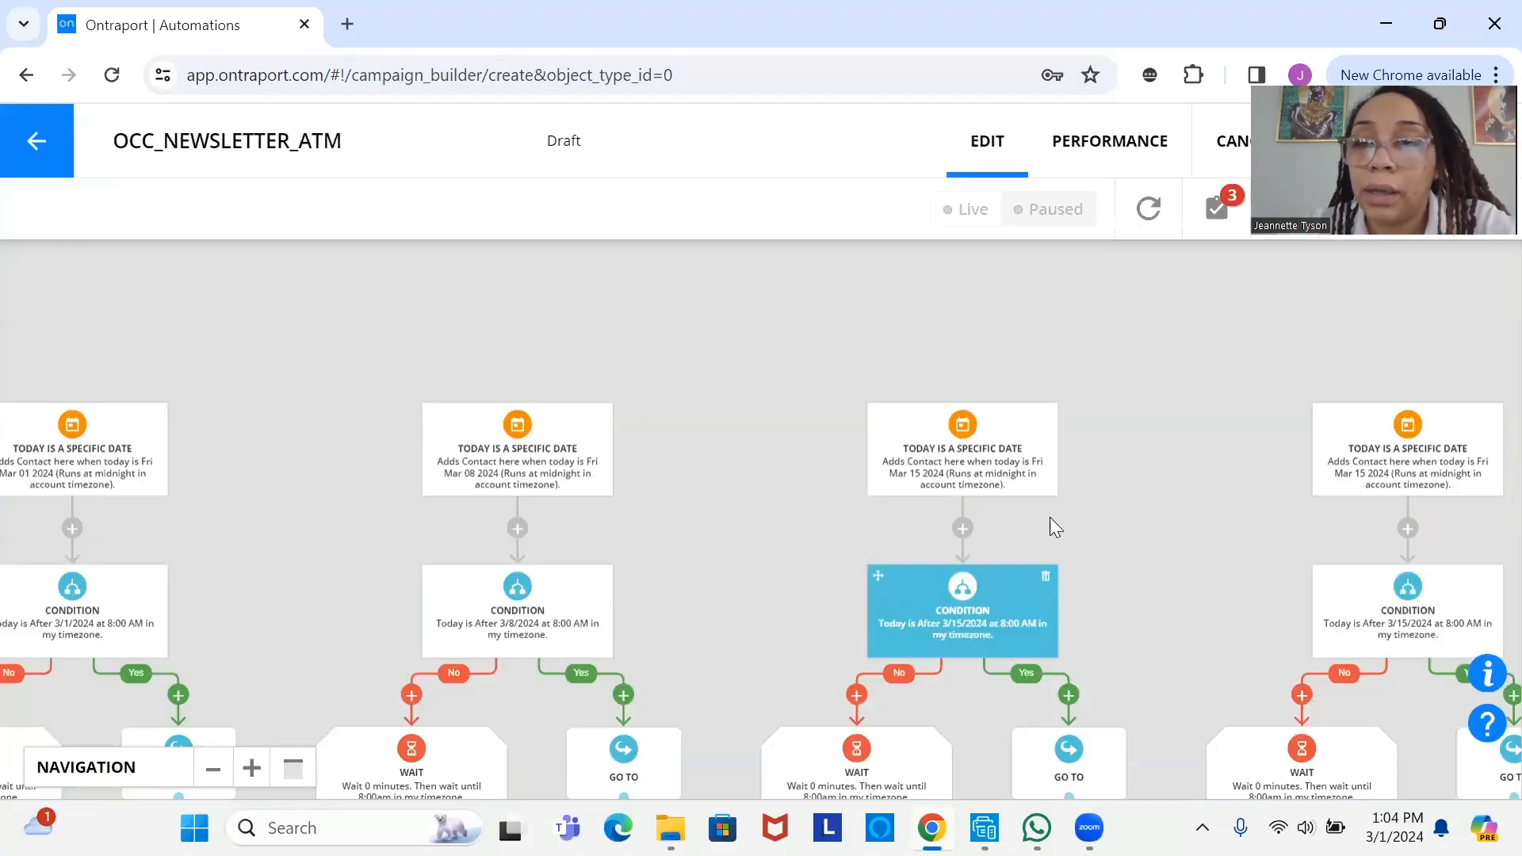
click(1378, 445)
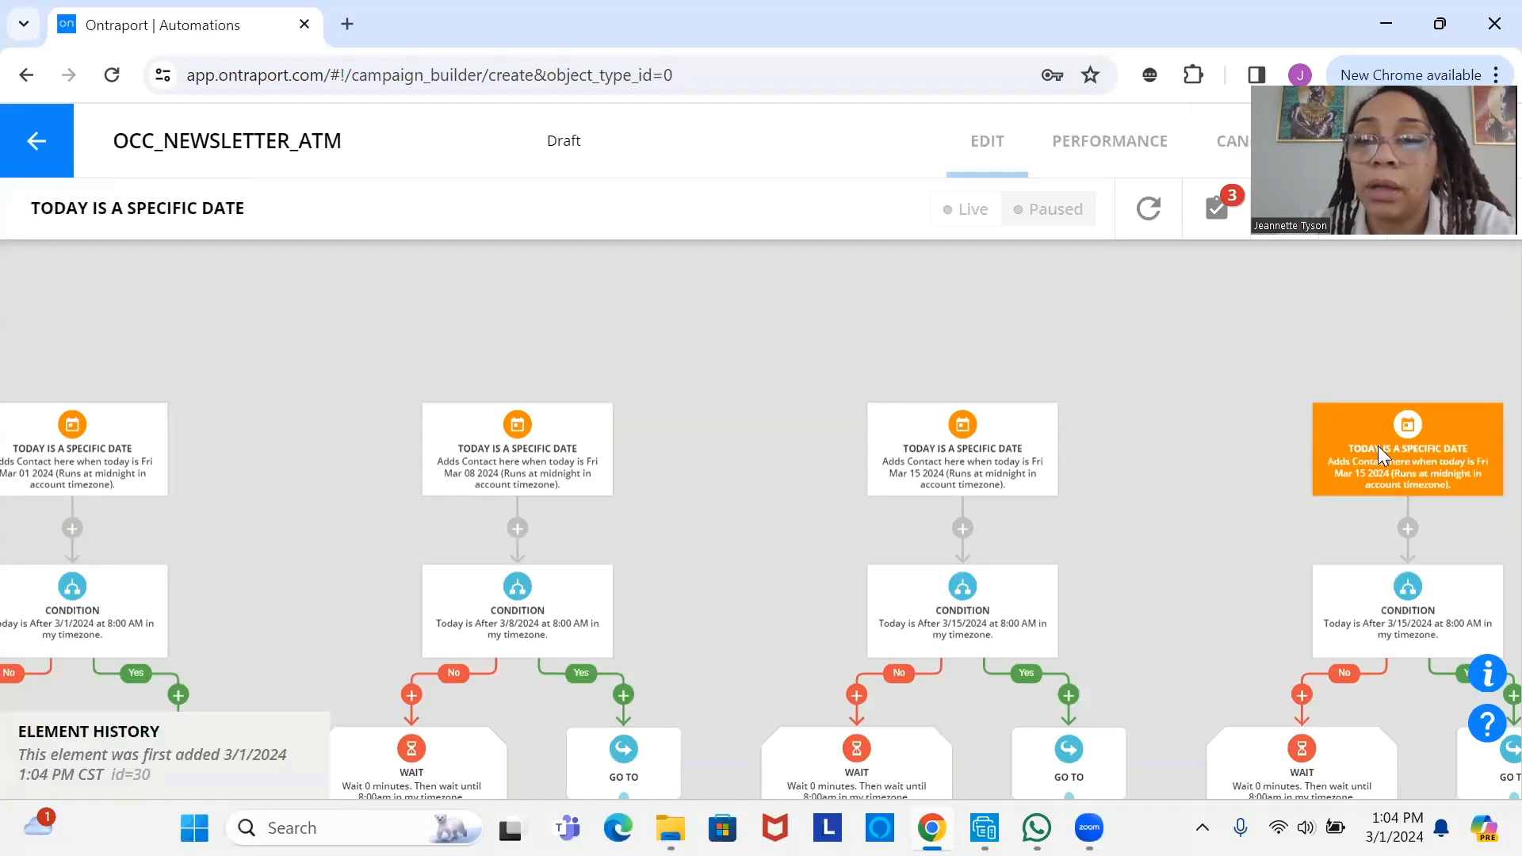
click(927, 389)
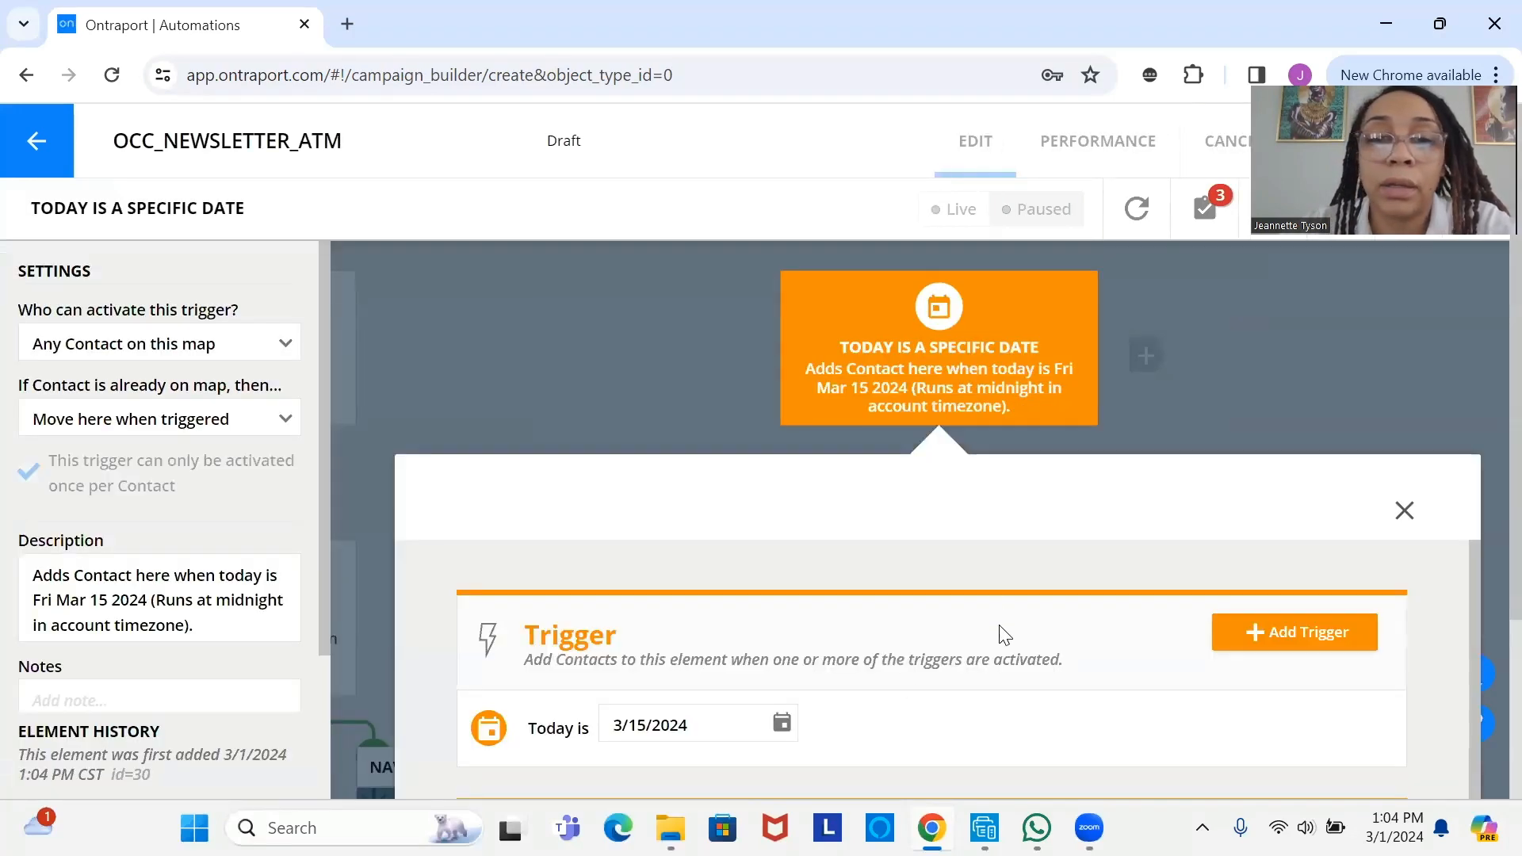
click(781, 725)
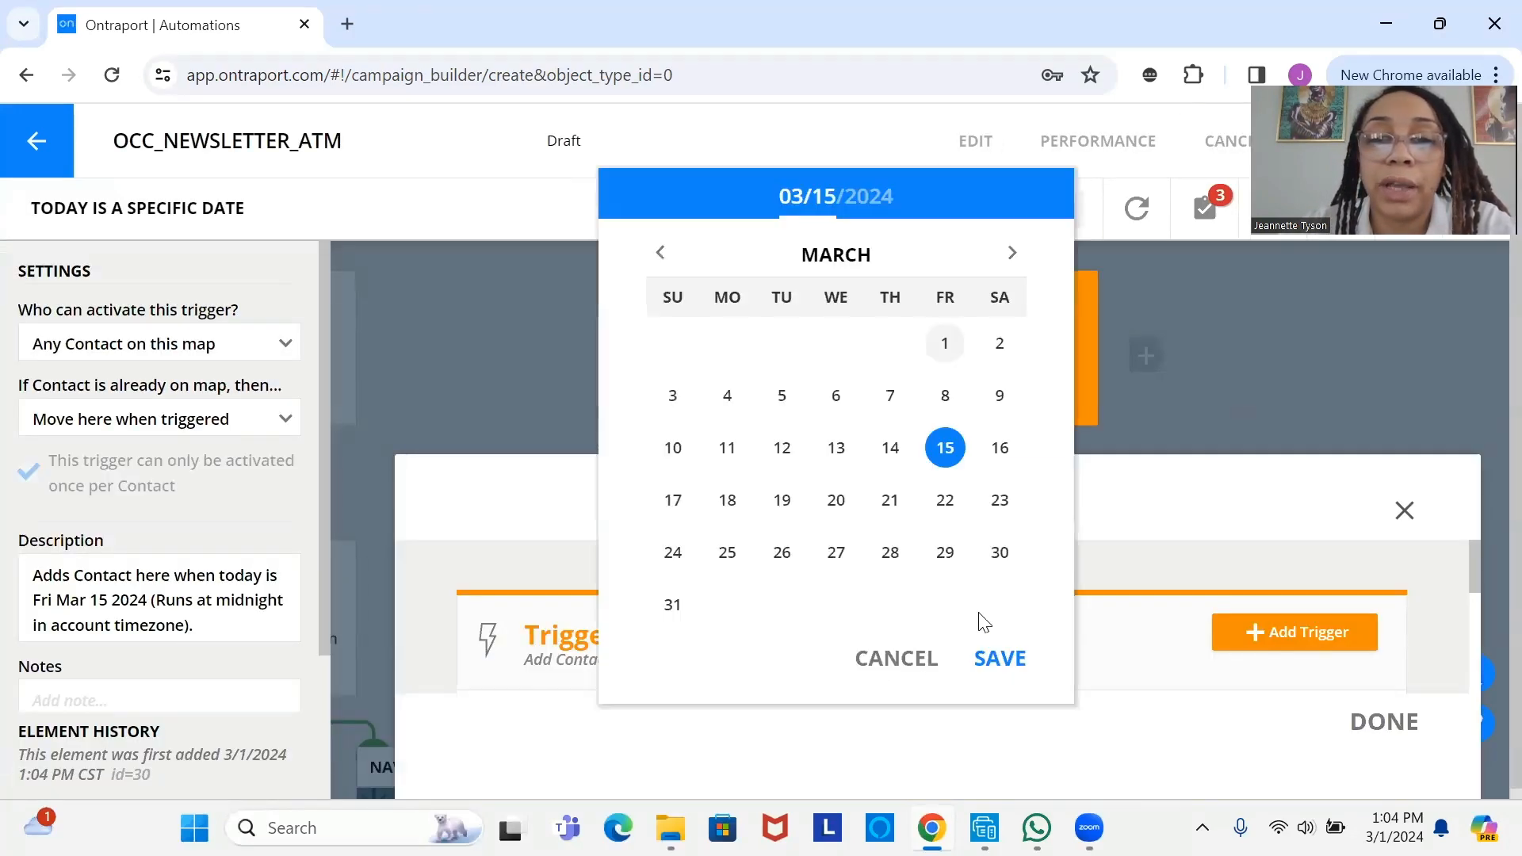
click(945, 553)
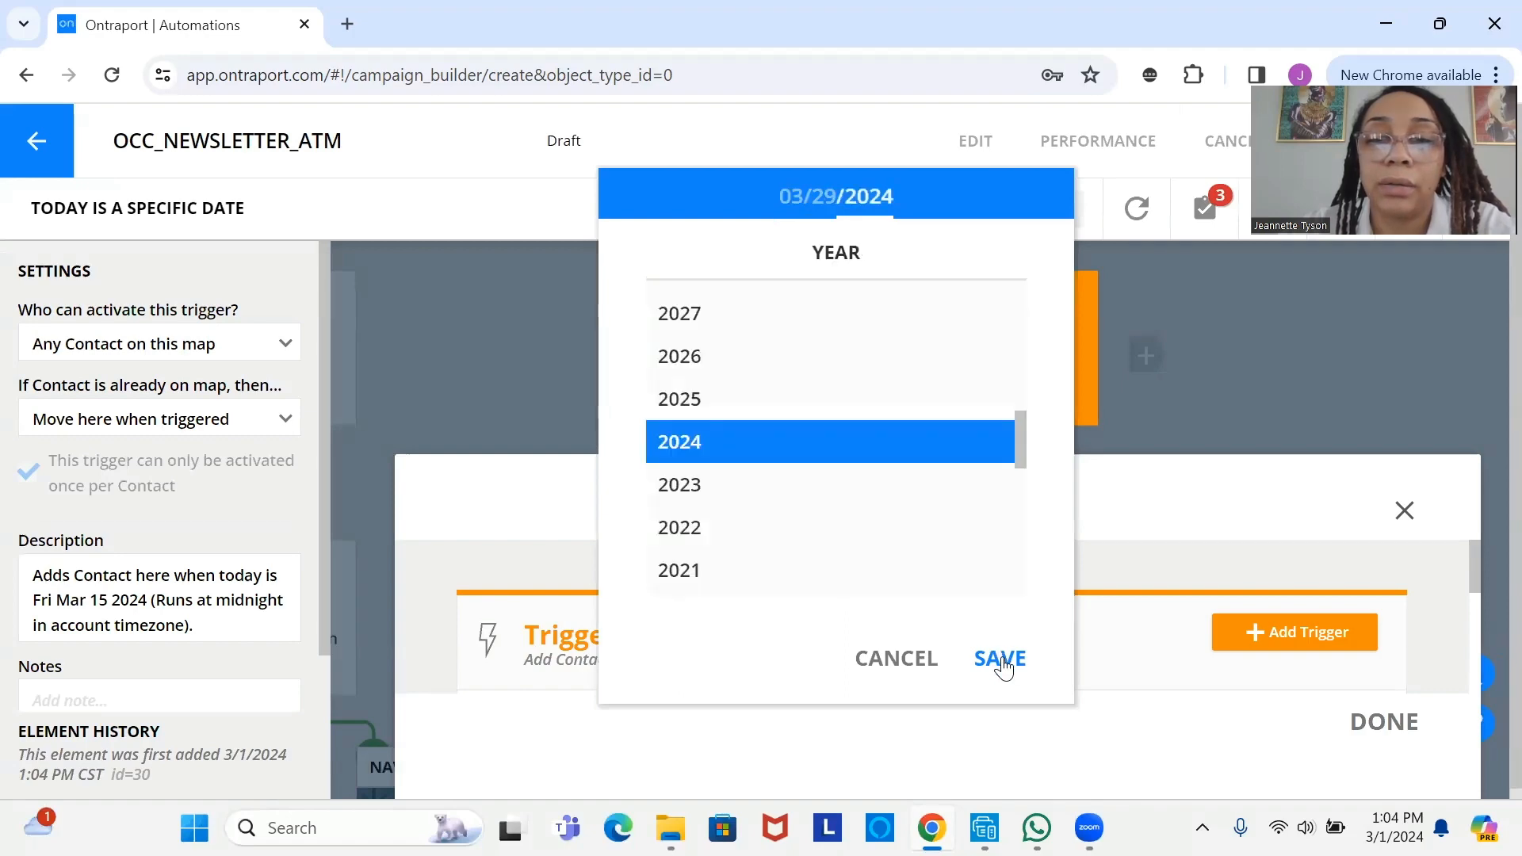
click(1000, 659)
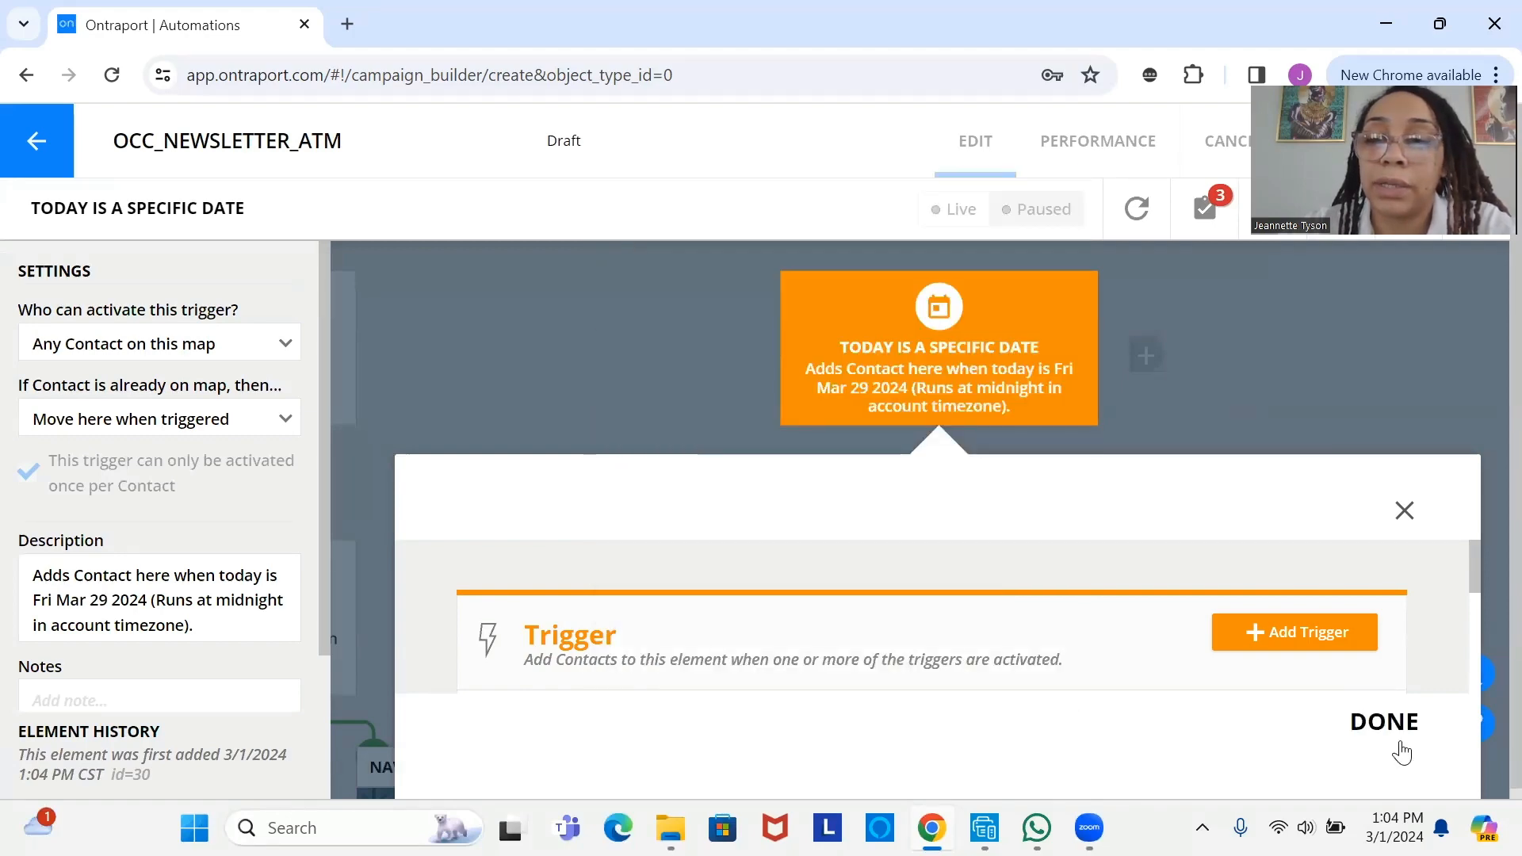
click(1396, 739)
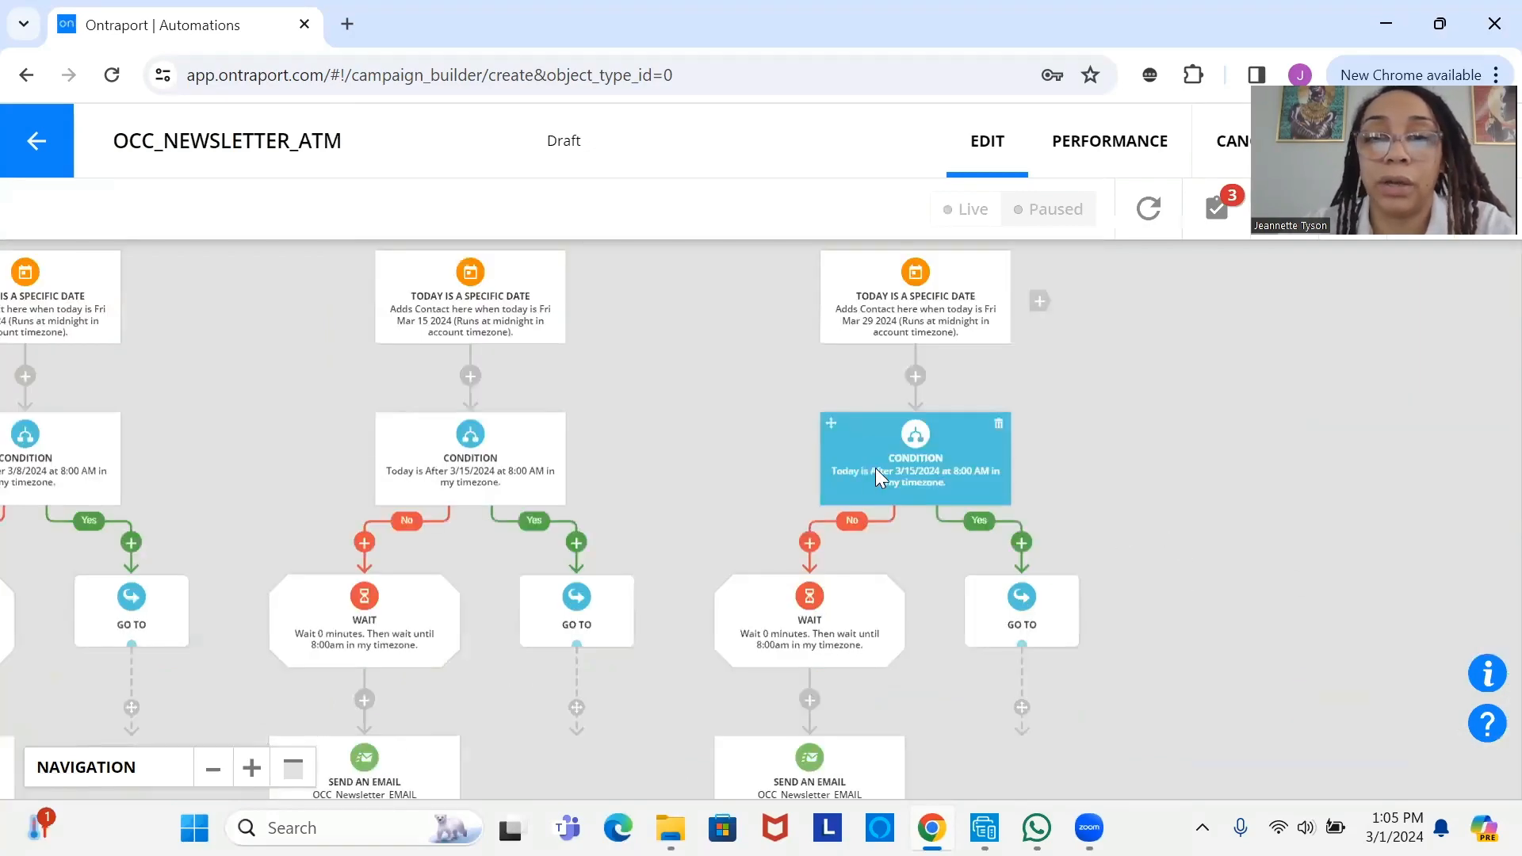
- Set the fourth branch's condition date to 3/29/2024, checking after 8:00 AM
click(875, 468)
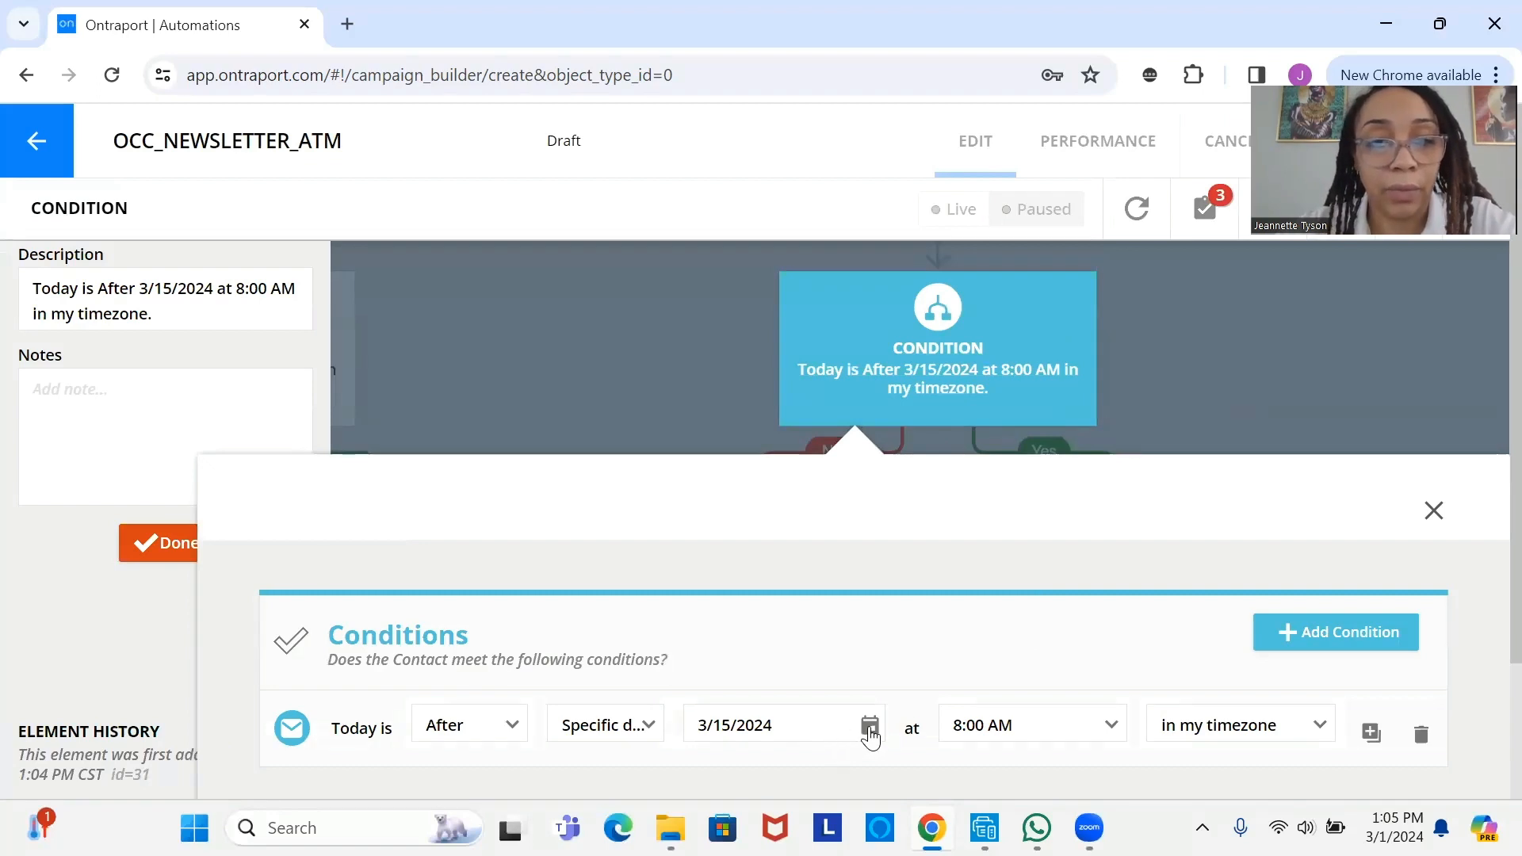
click(870, 727)
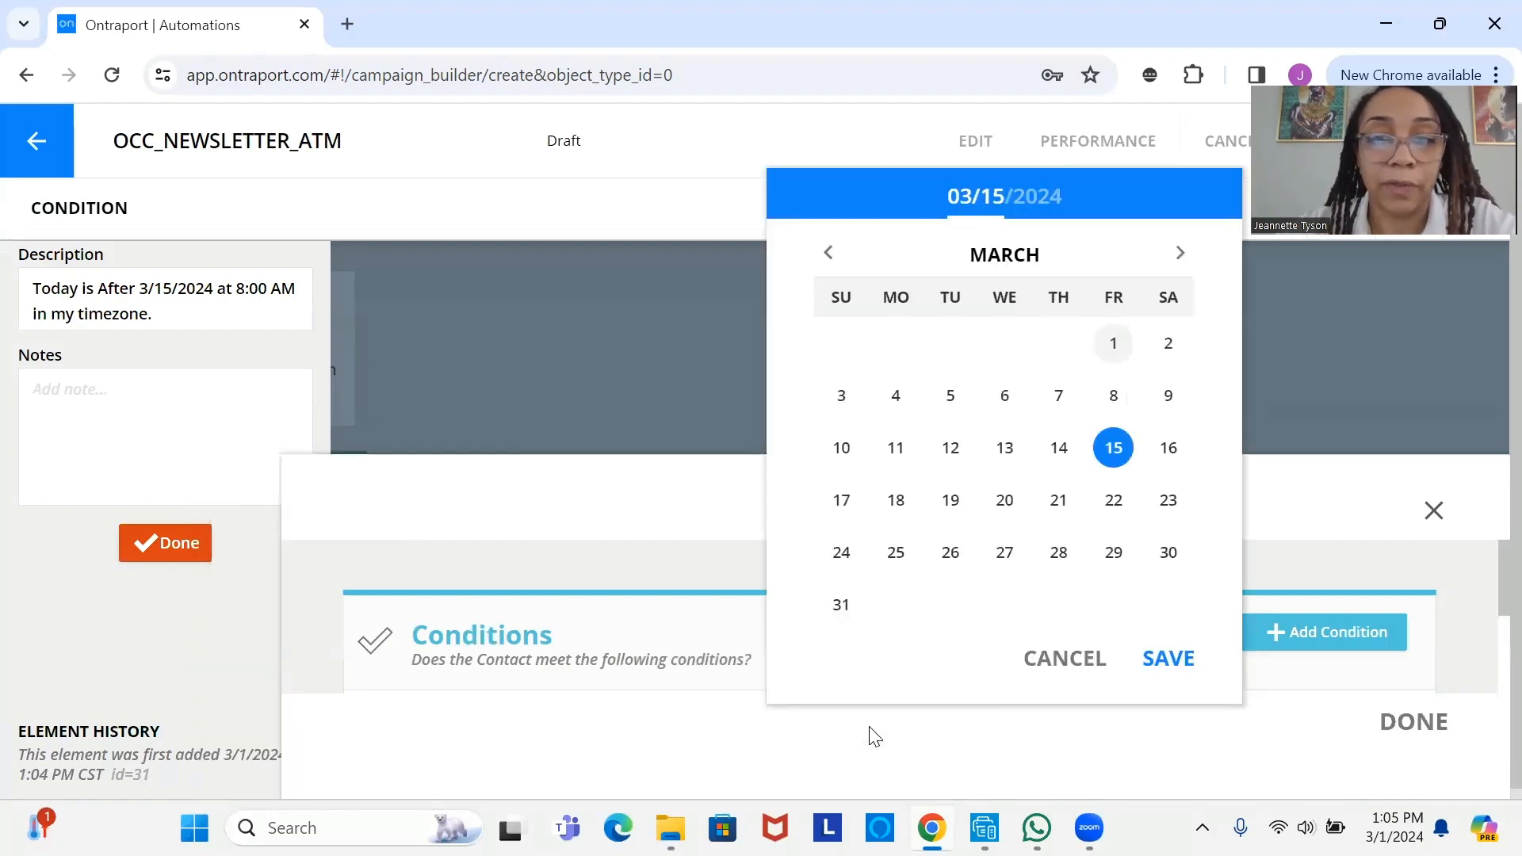
click(1123, 553)
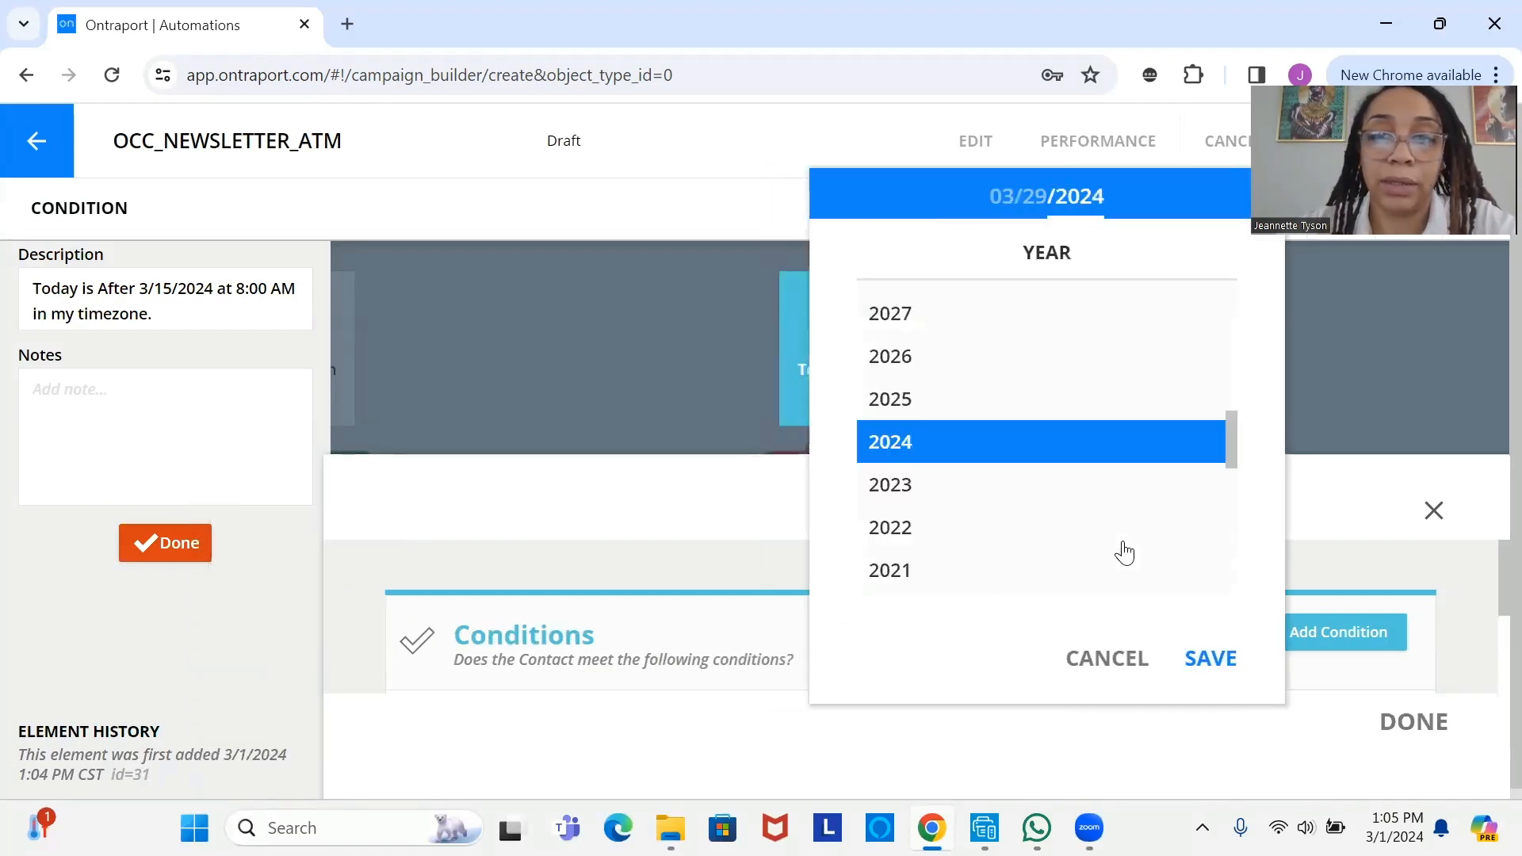
click(1210, 658)
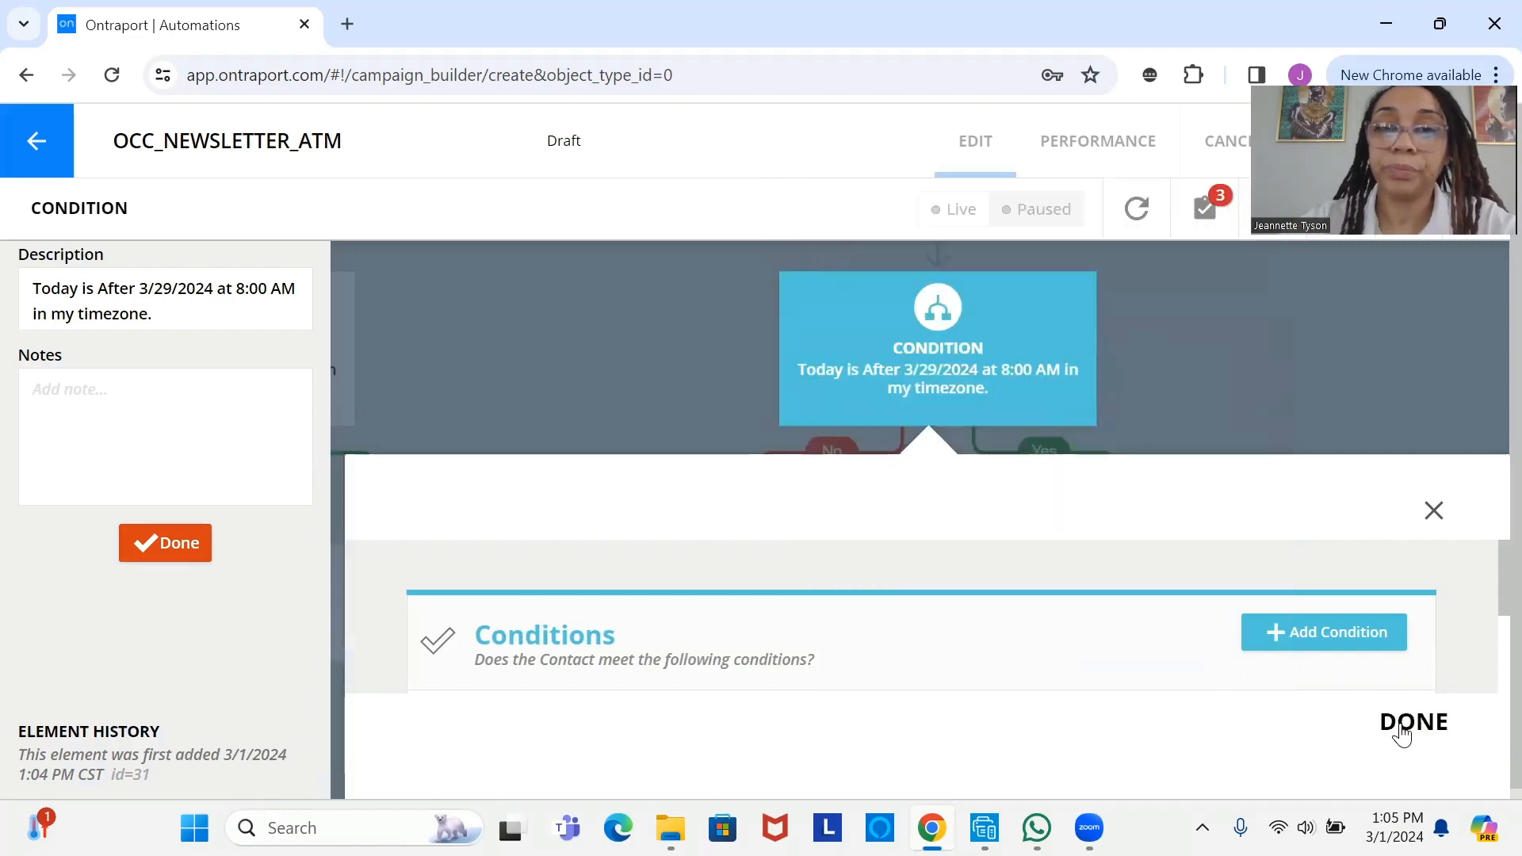
click(1401, 729)
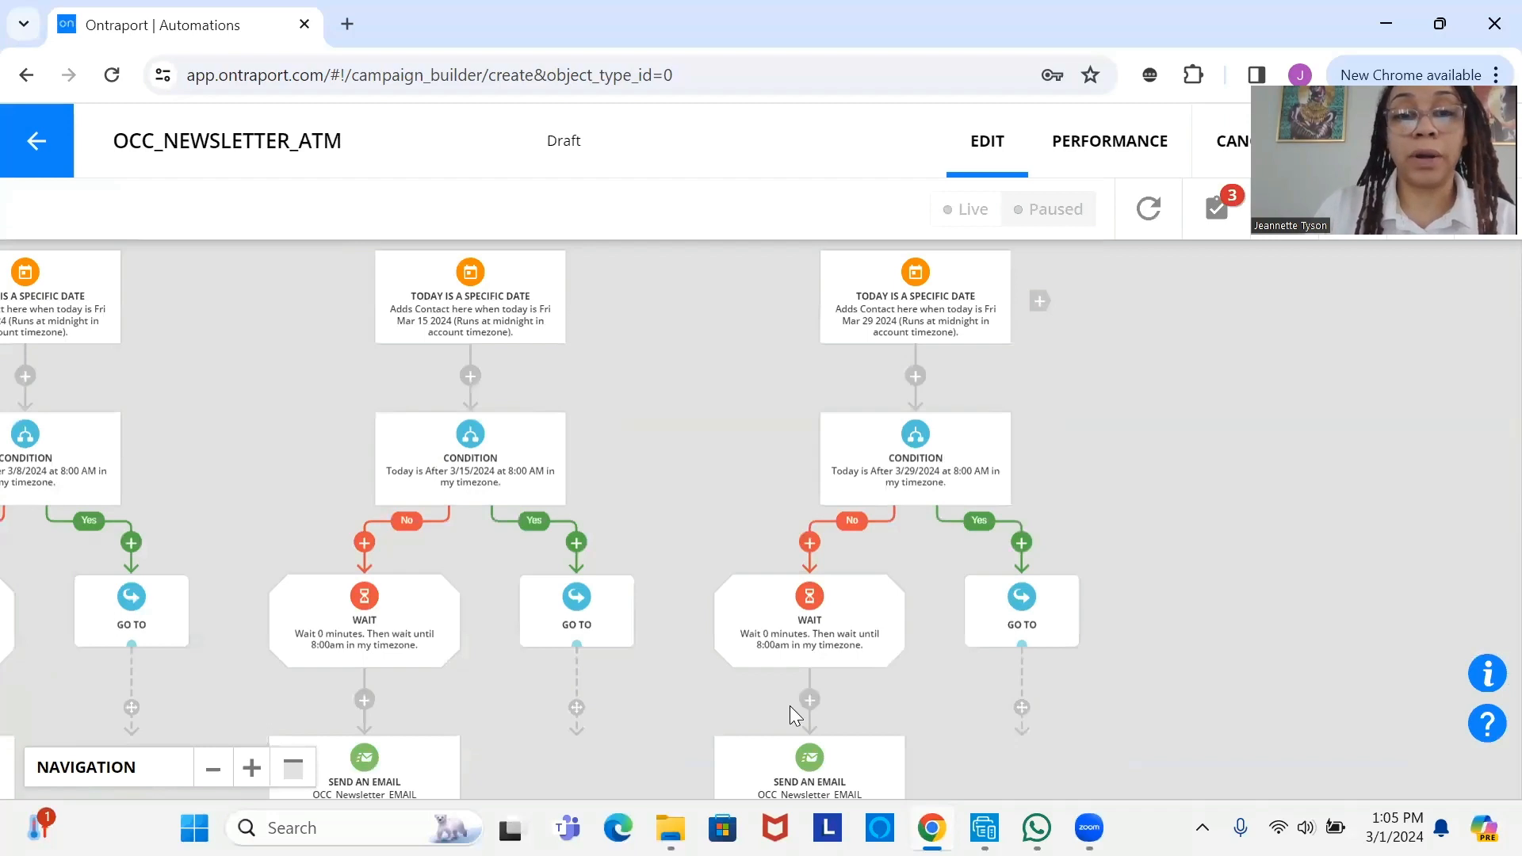
- Connect the right, middle and left branches' Go To steps to their OCC_Newsletter_EMAIL send steps
scroll(863, 621, down, 3)
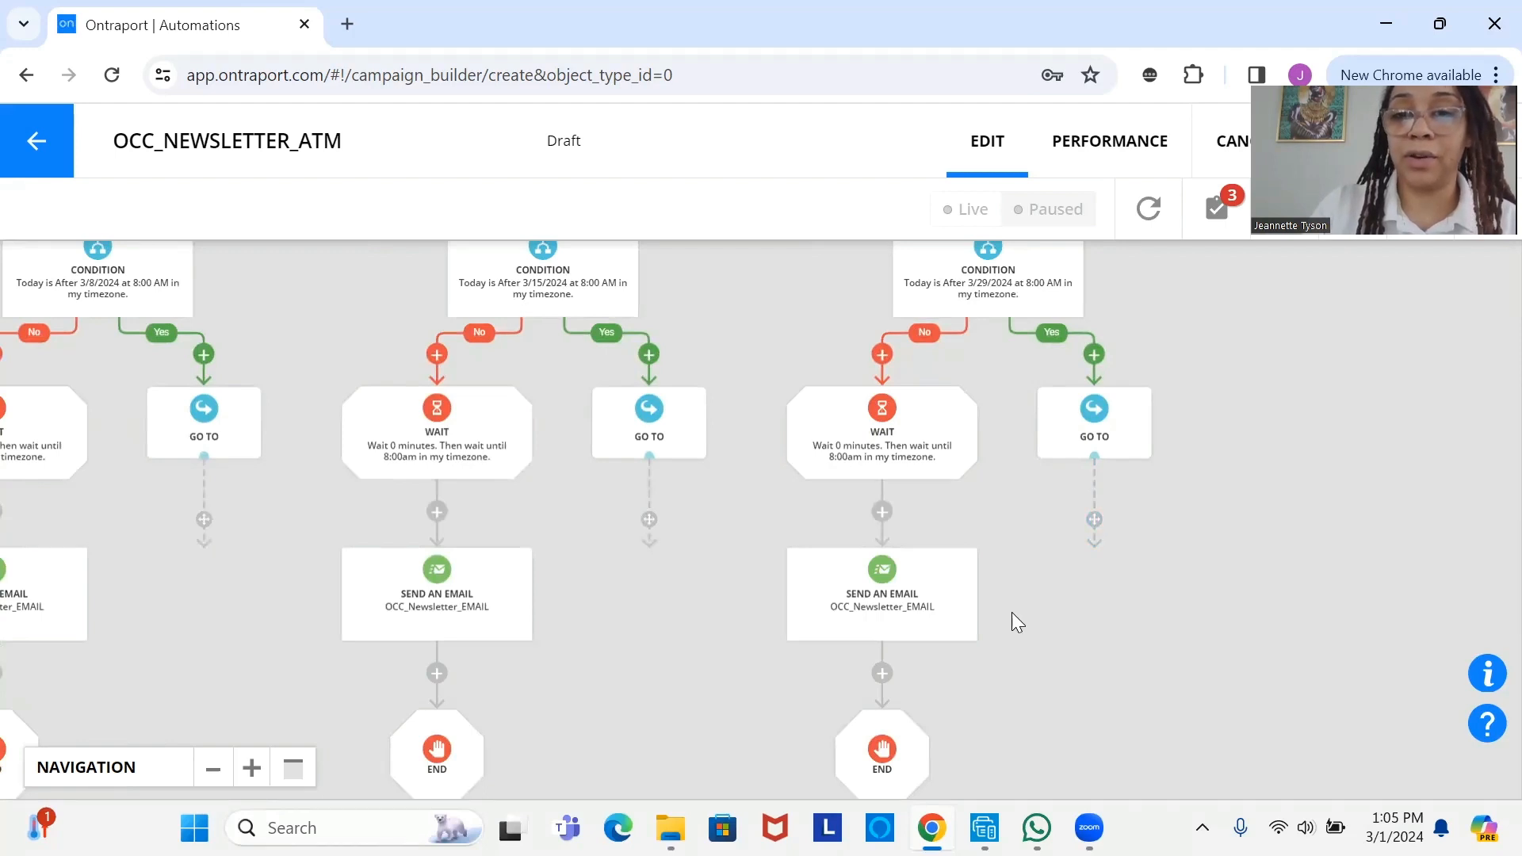
drag(1095, 520, 981, 602)
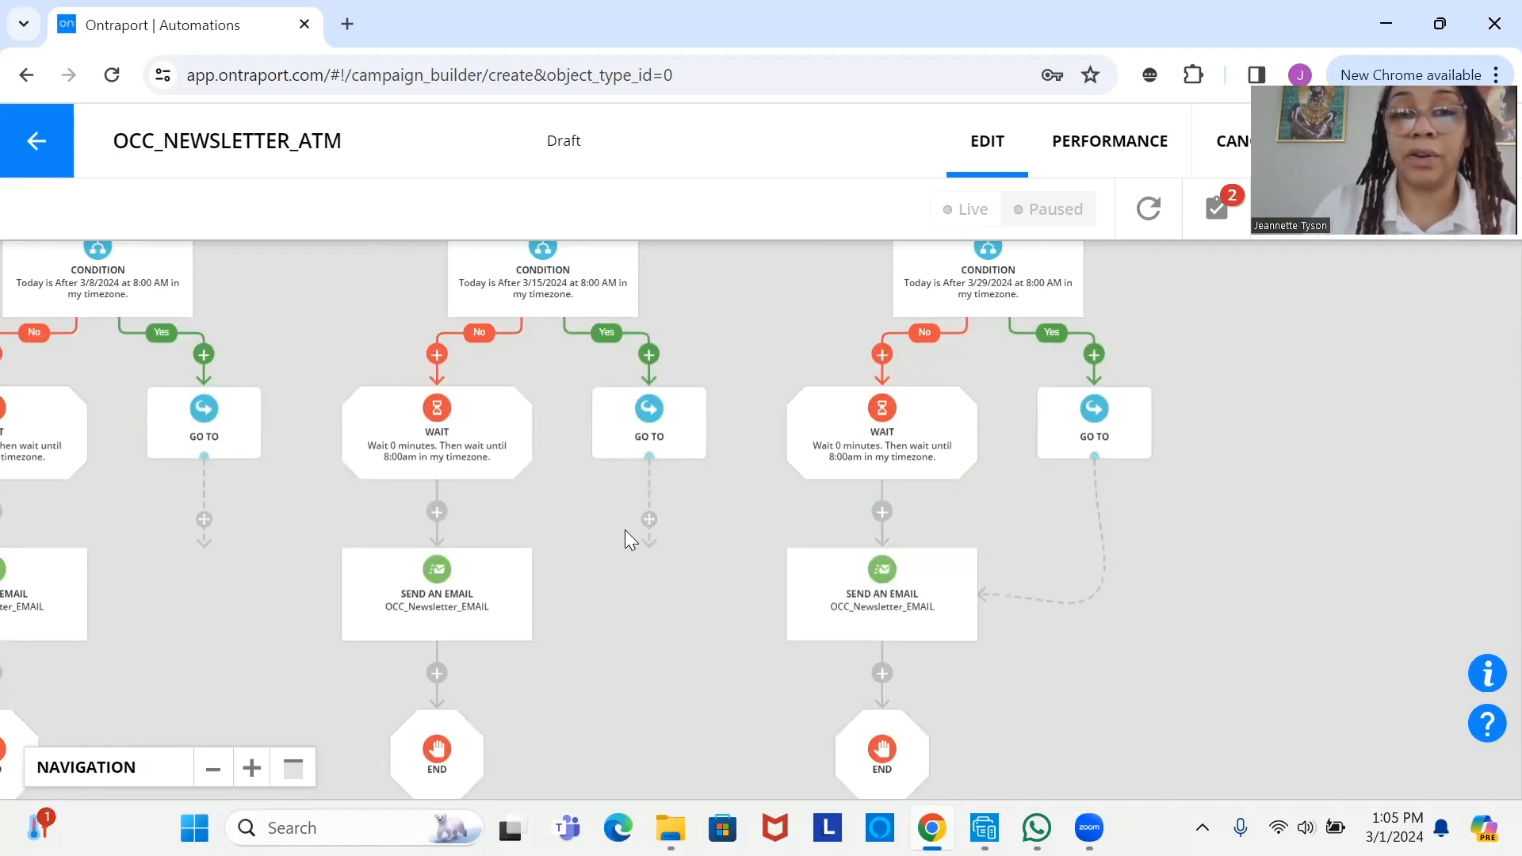
drag(648, 520, 444, 603)
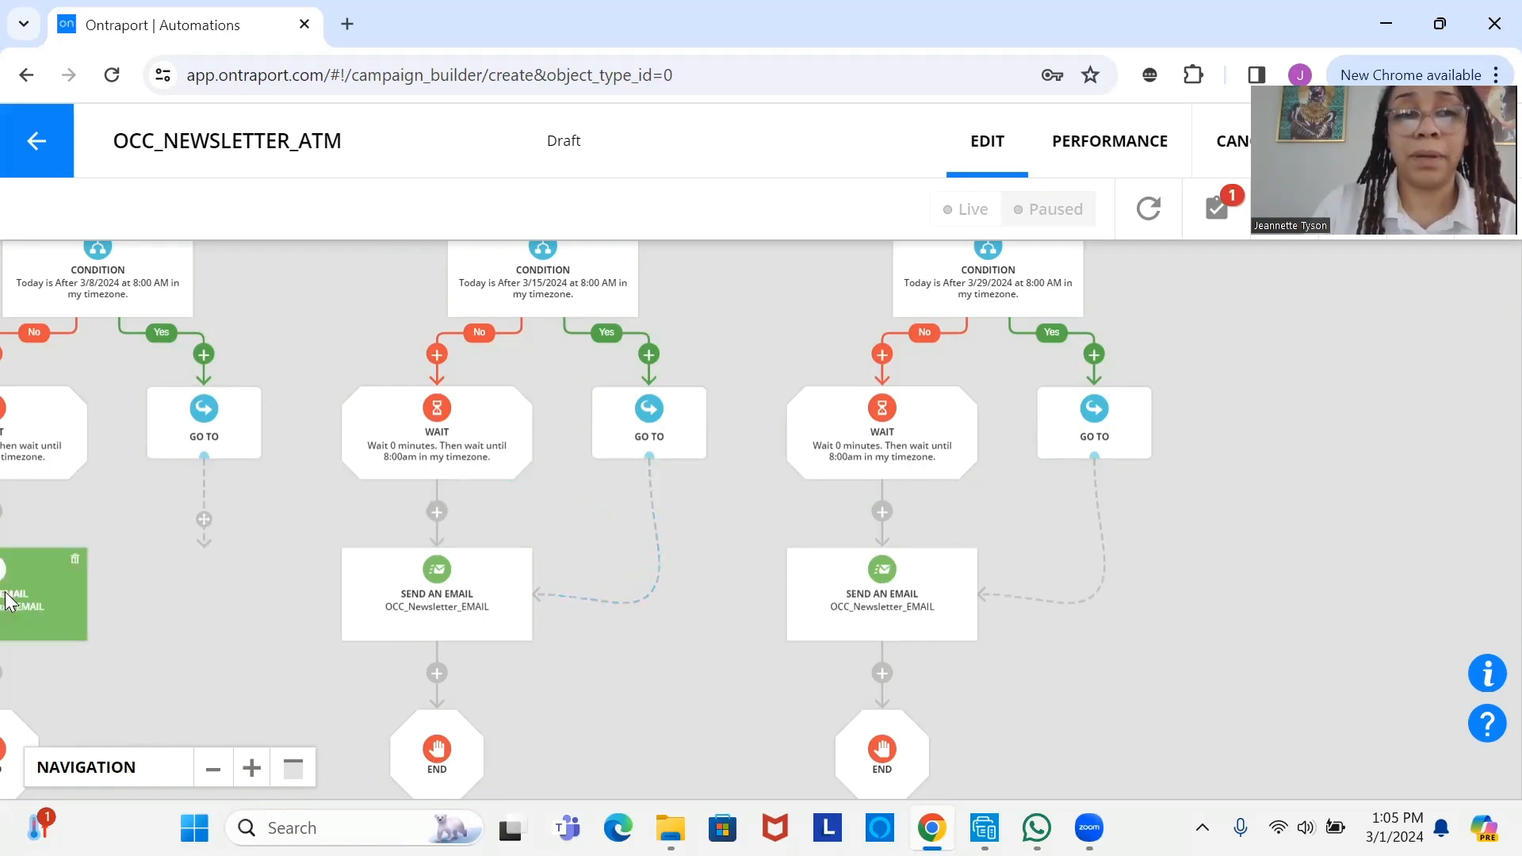
drag(74, 594, 414, 547)
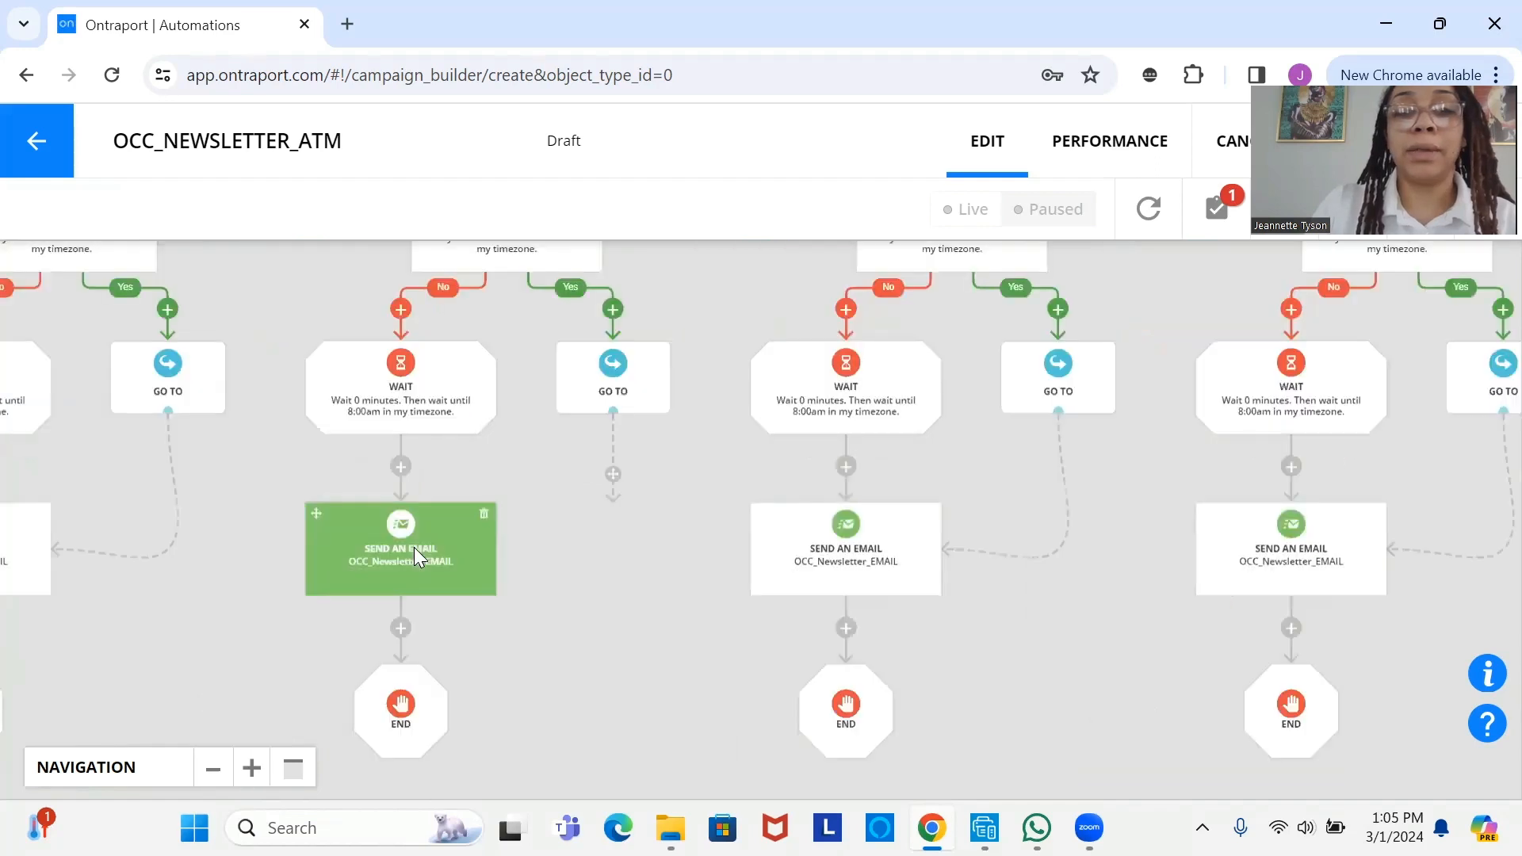
drag(615, 474, 507, 564)
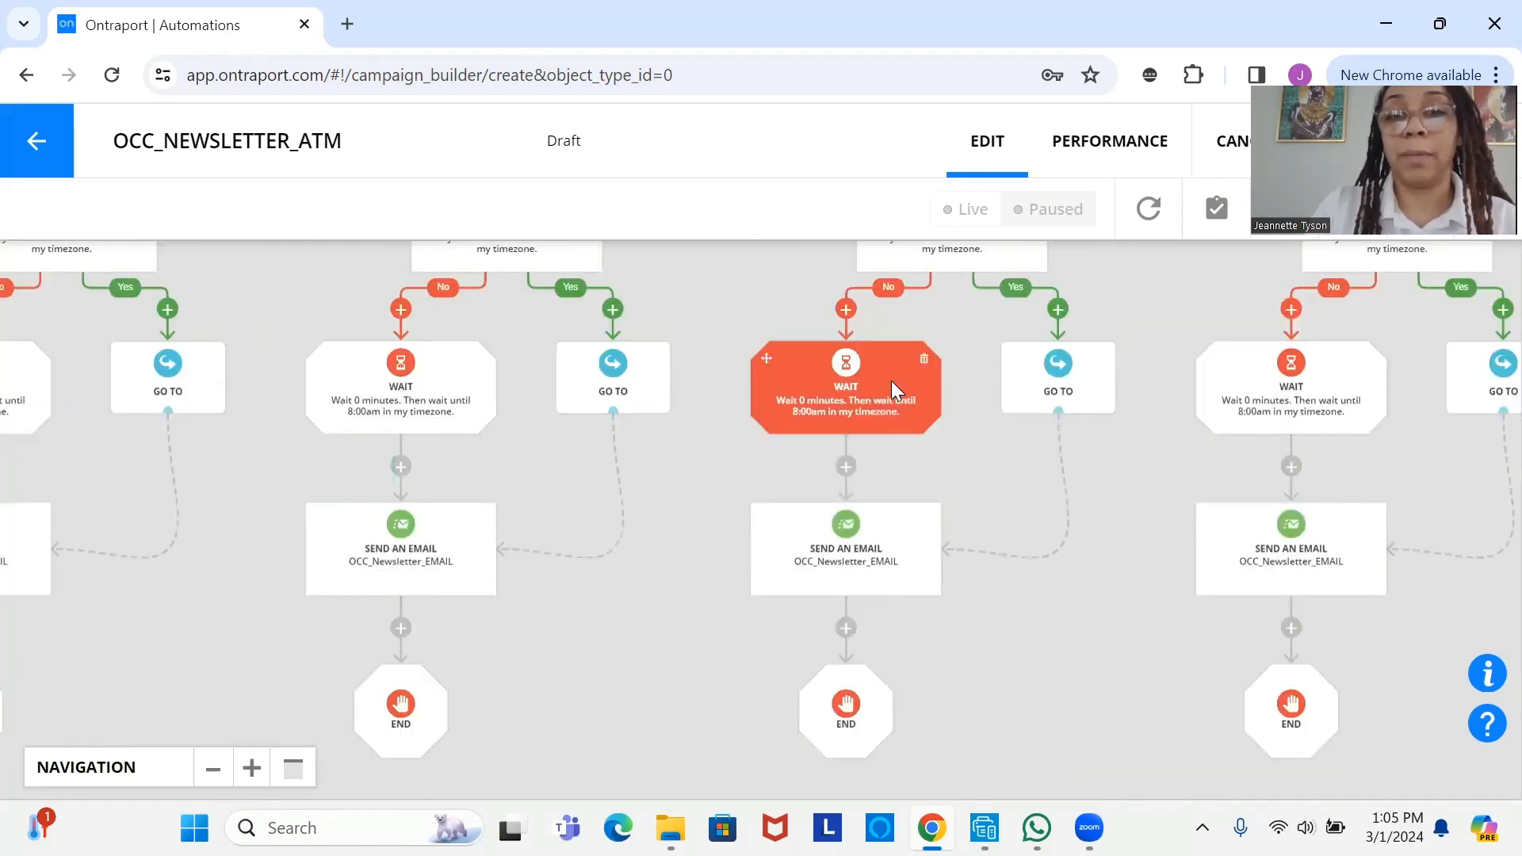
scroll(825, 603, up, 3)
drag(810, 641, 741, 591)
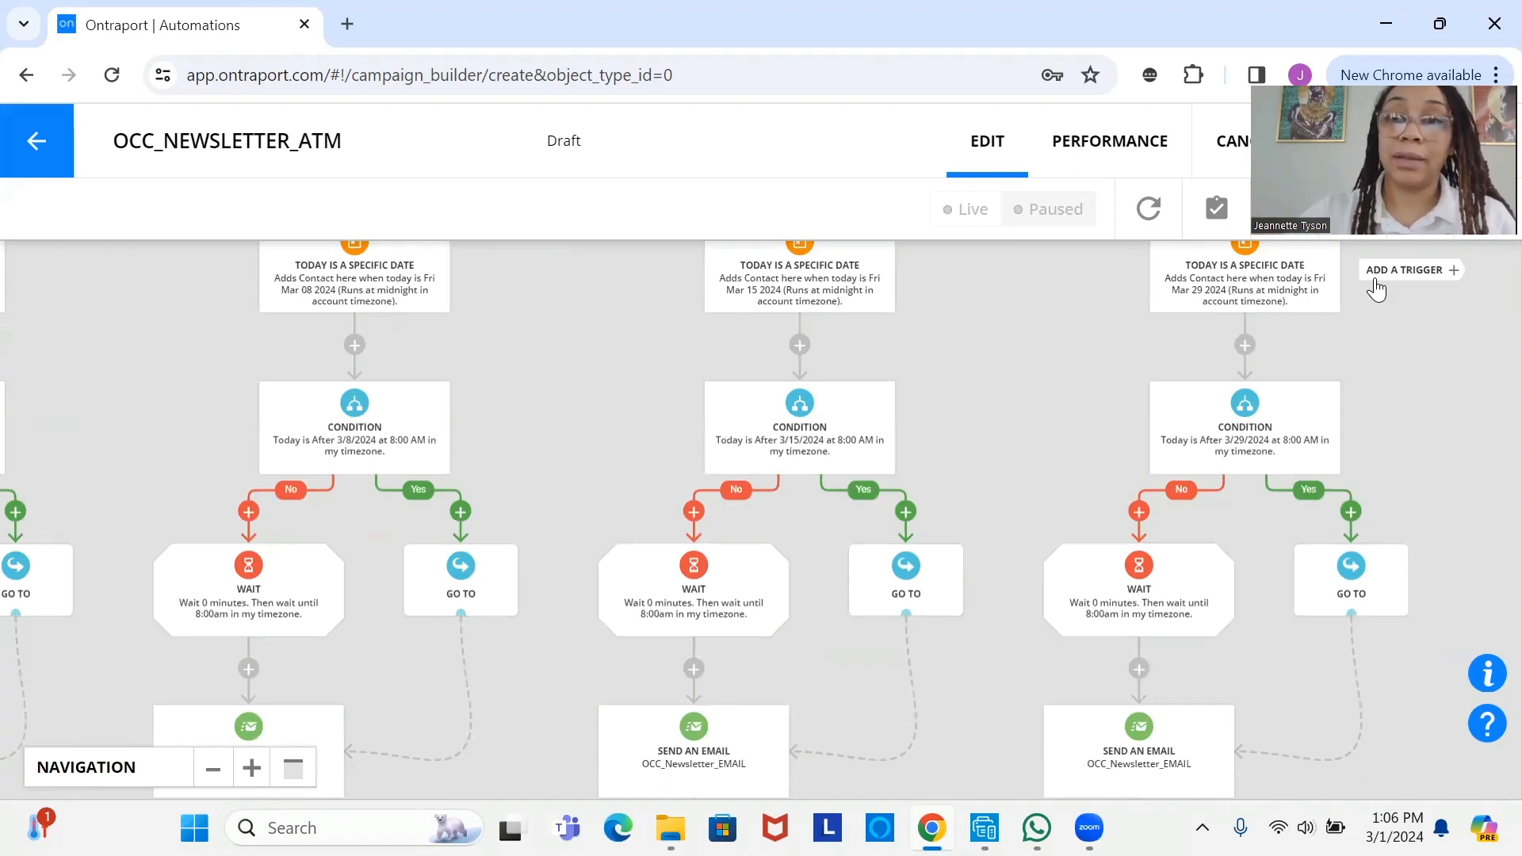
drag(1230, 346, 1204, 462)
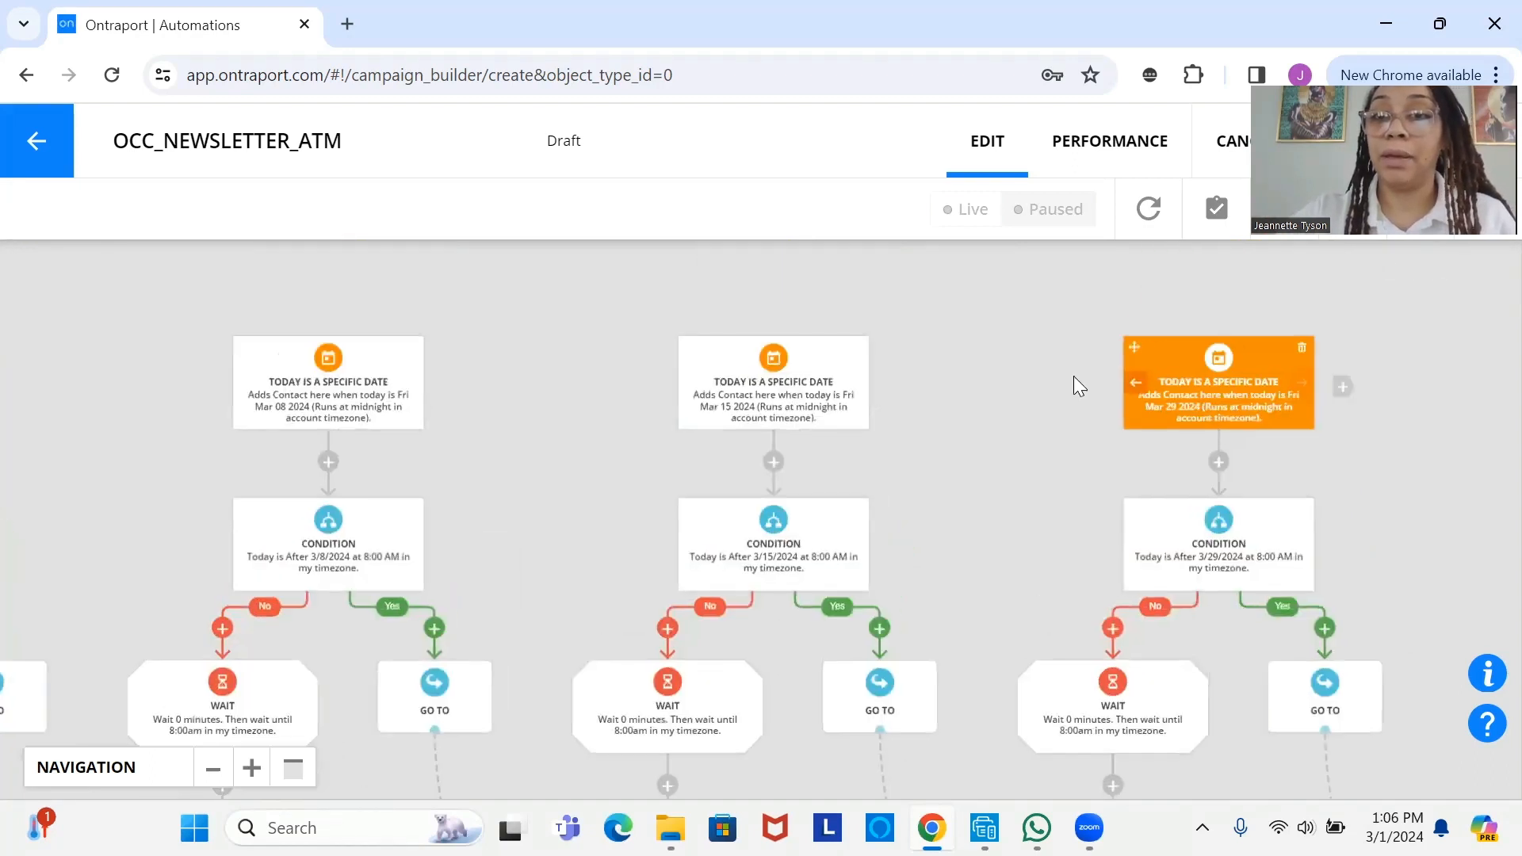
mouse_move(1195, 393)
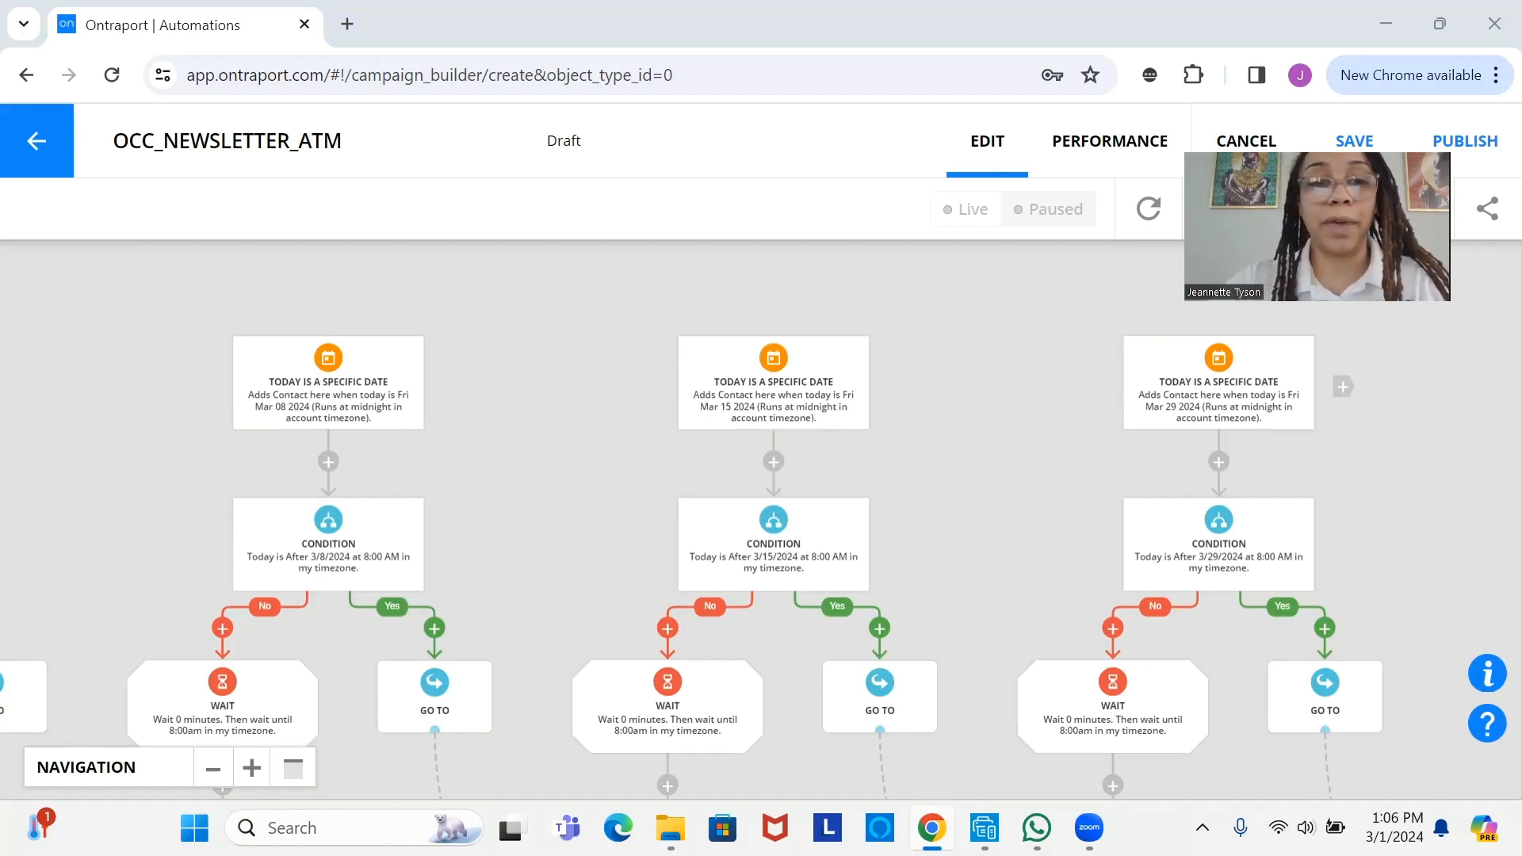
click(208, 768)
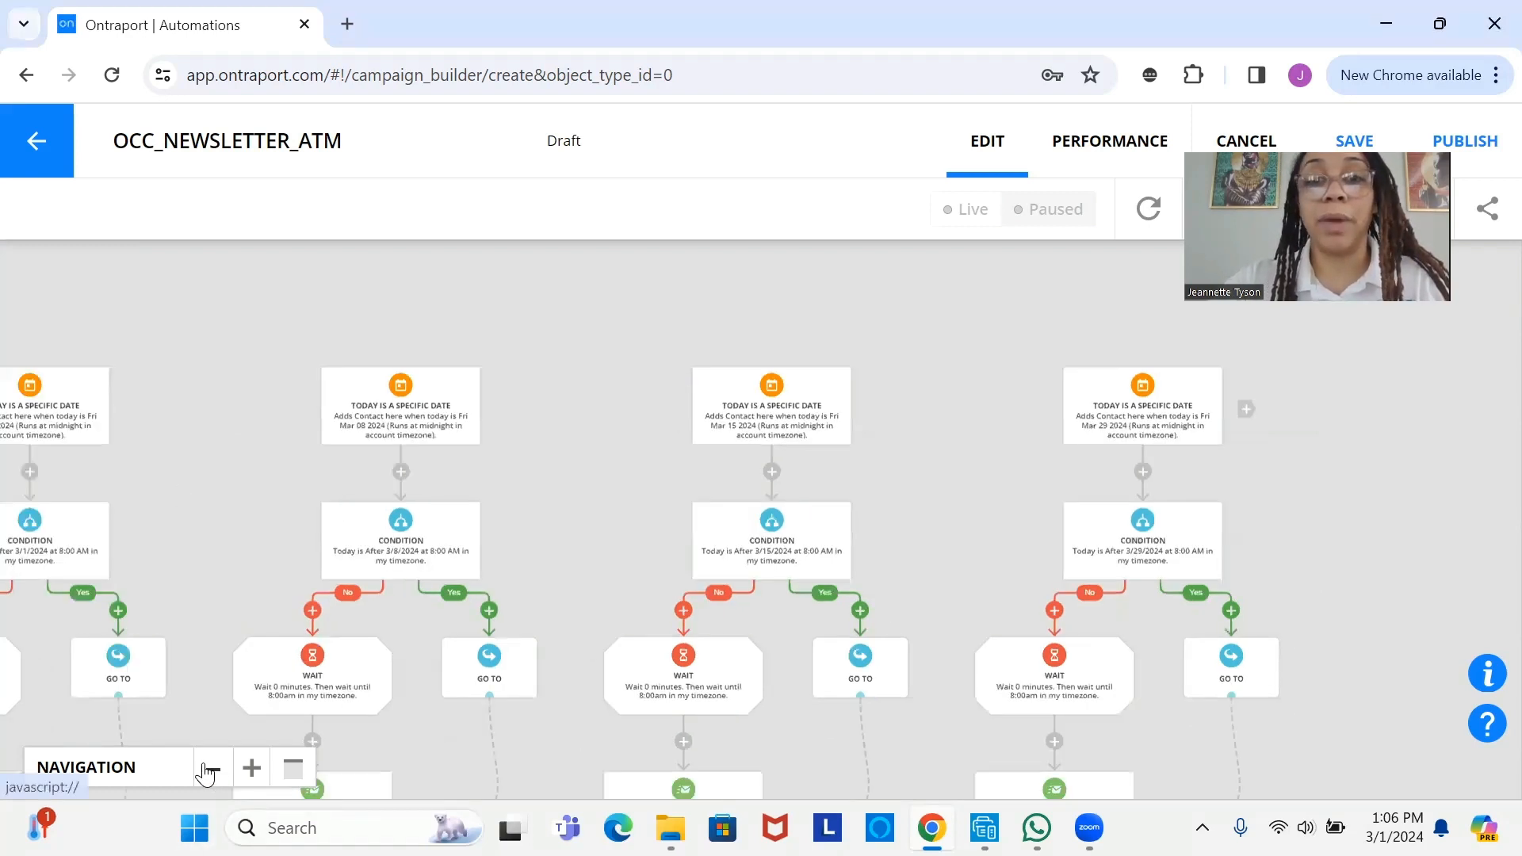
click(208, 768)
click(207, 768)
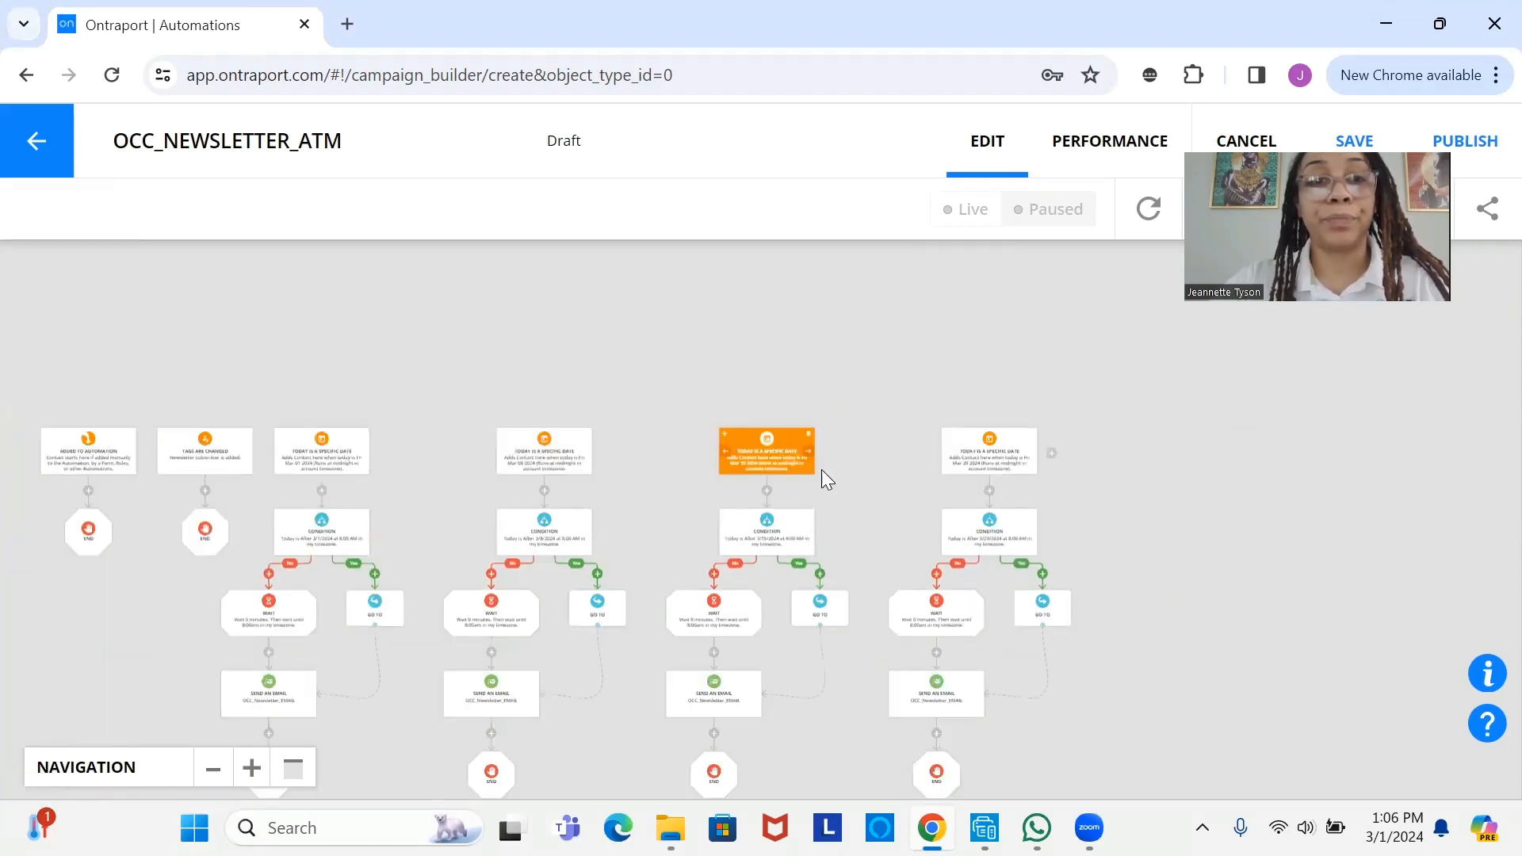
drag(587, 562, 818, 400)
scroll(598, 423, up, 3)
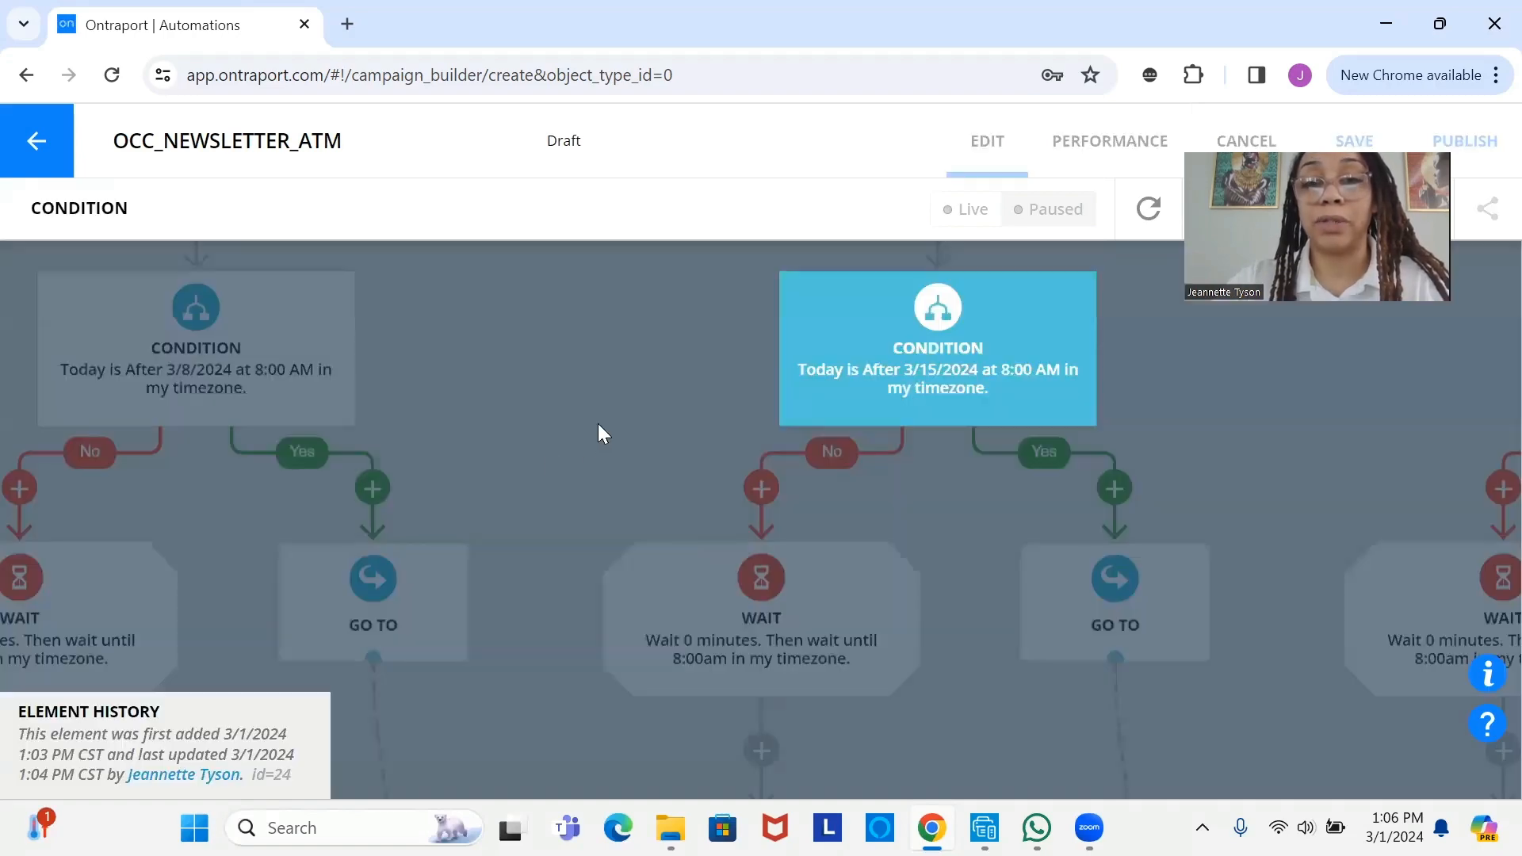
click(630, 413)
scroll(630, 413, down, 3)
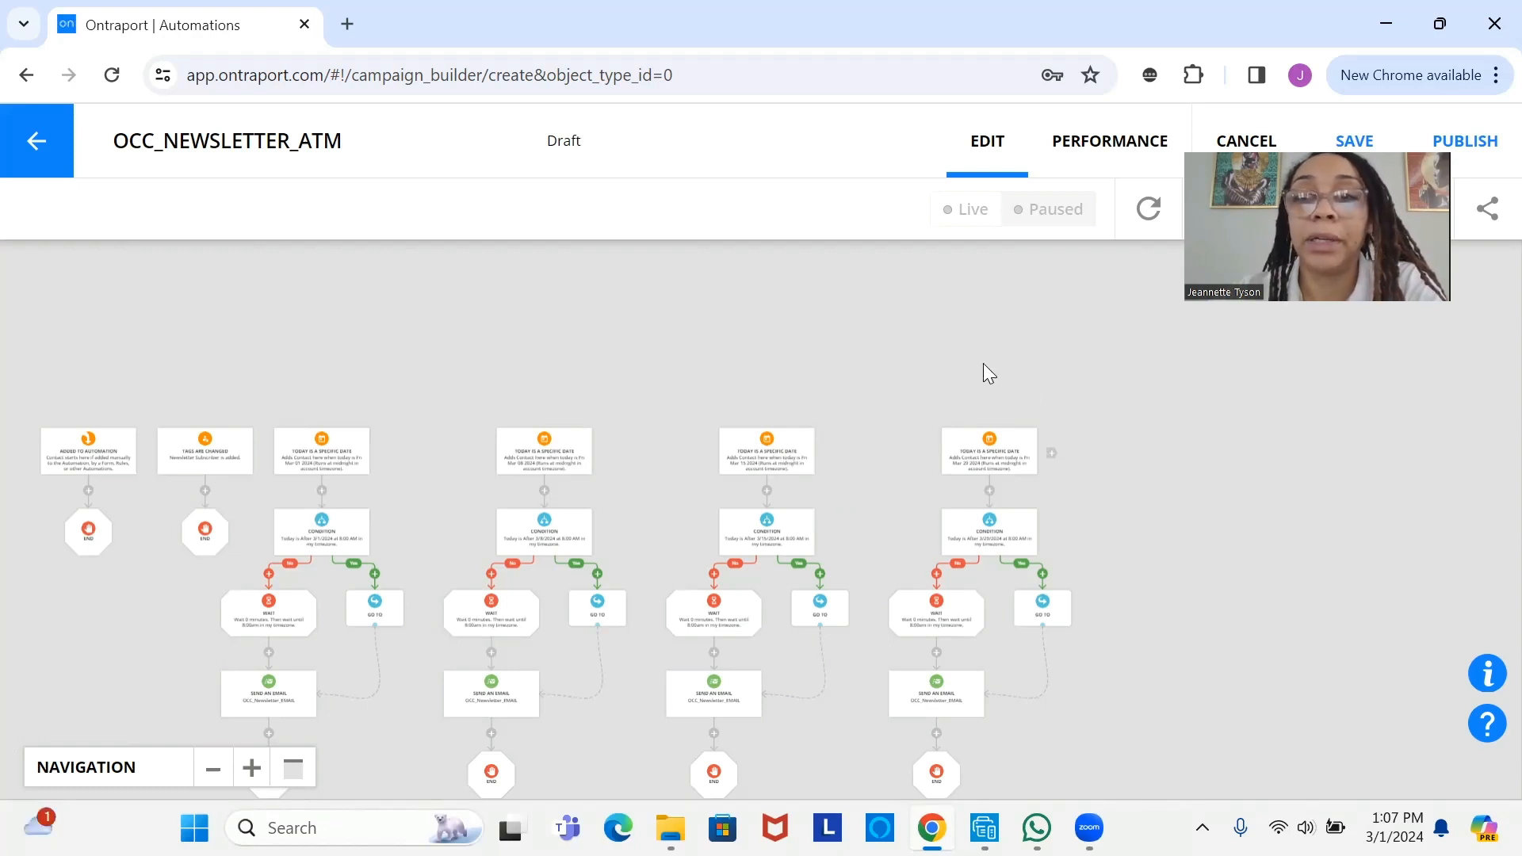
mouse_move(996, 449)
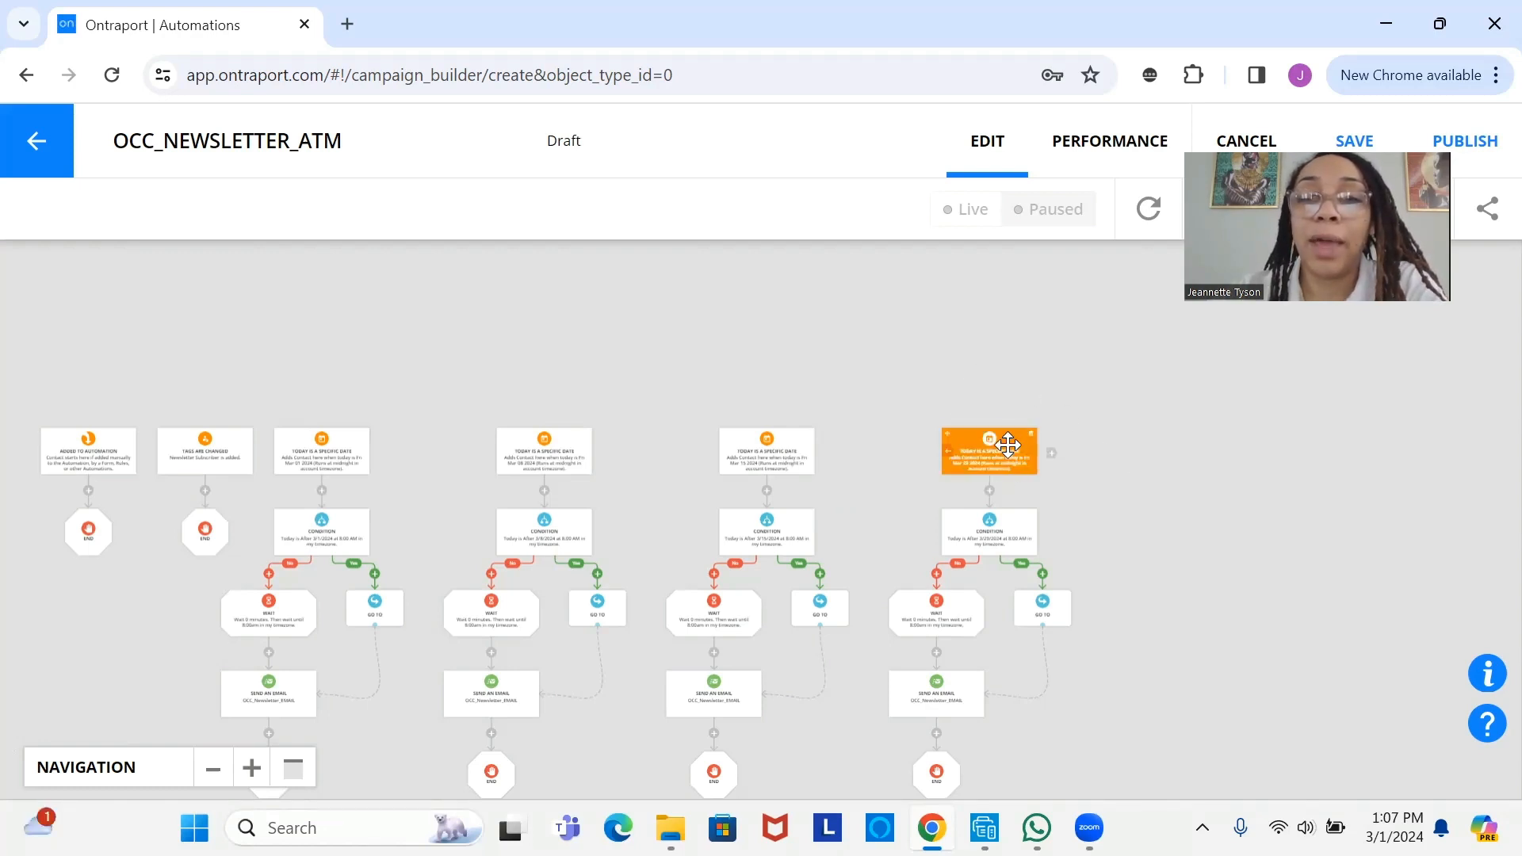
scroll(1007, 446, down, 1)
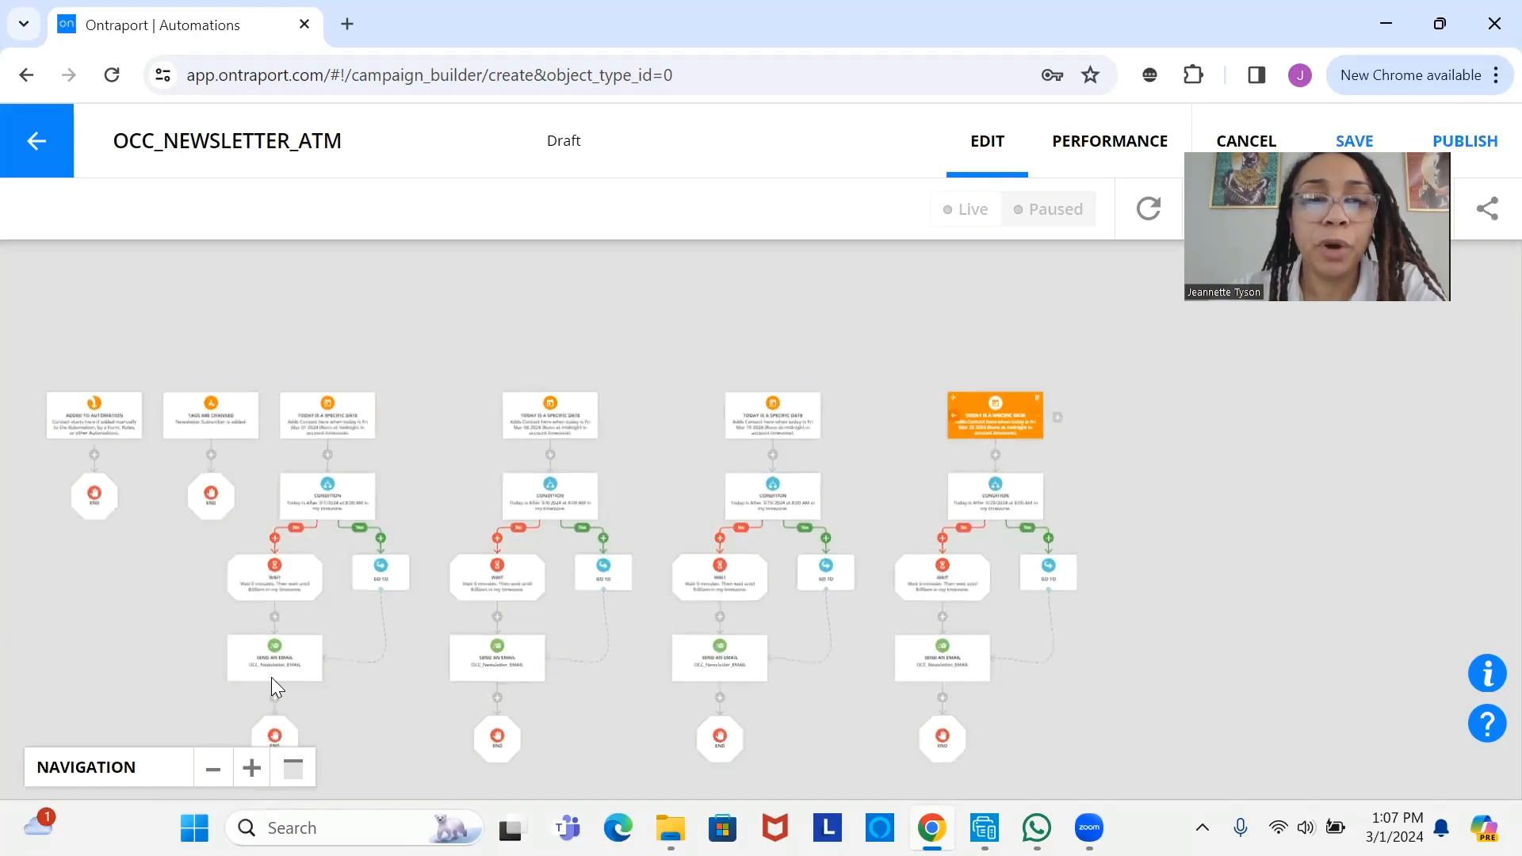
scroll(271, 677, up, 1)
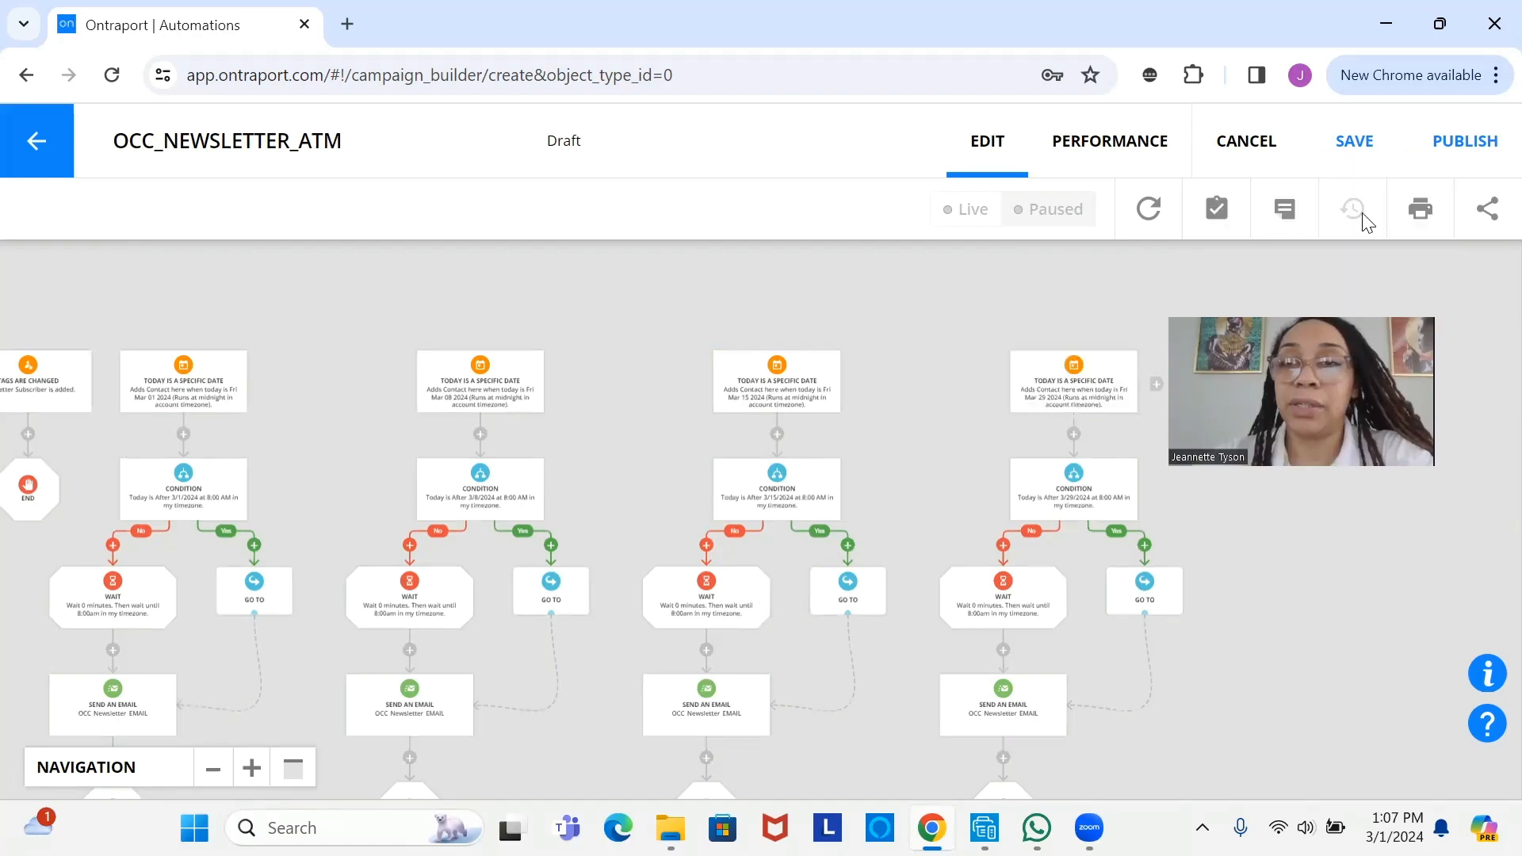
- Save OCC_NEWSLETTER_ATM, which is stored as automation 35 and stays in Draft
click(1349, 160)
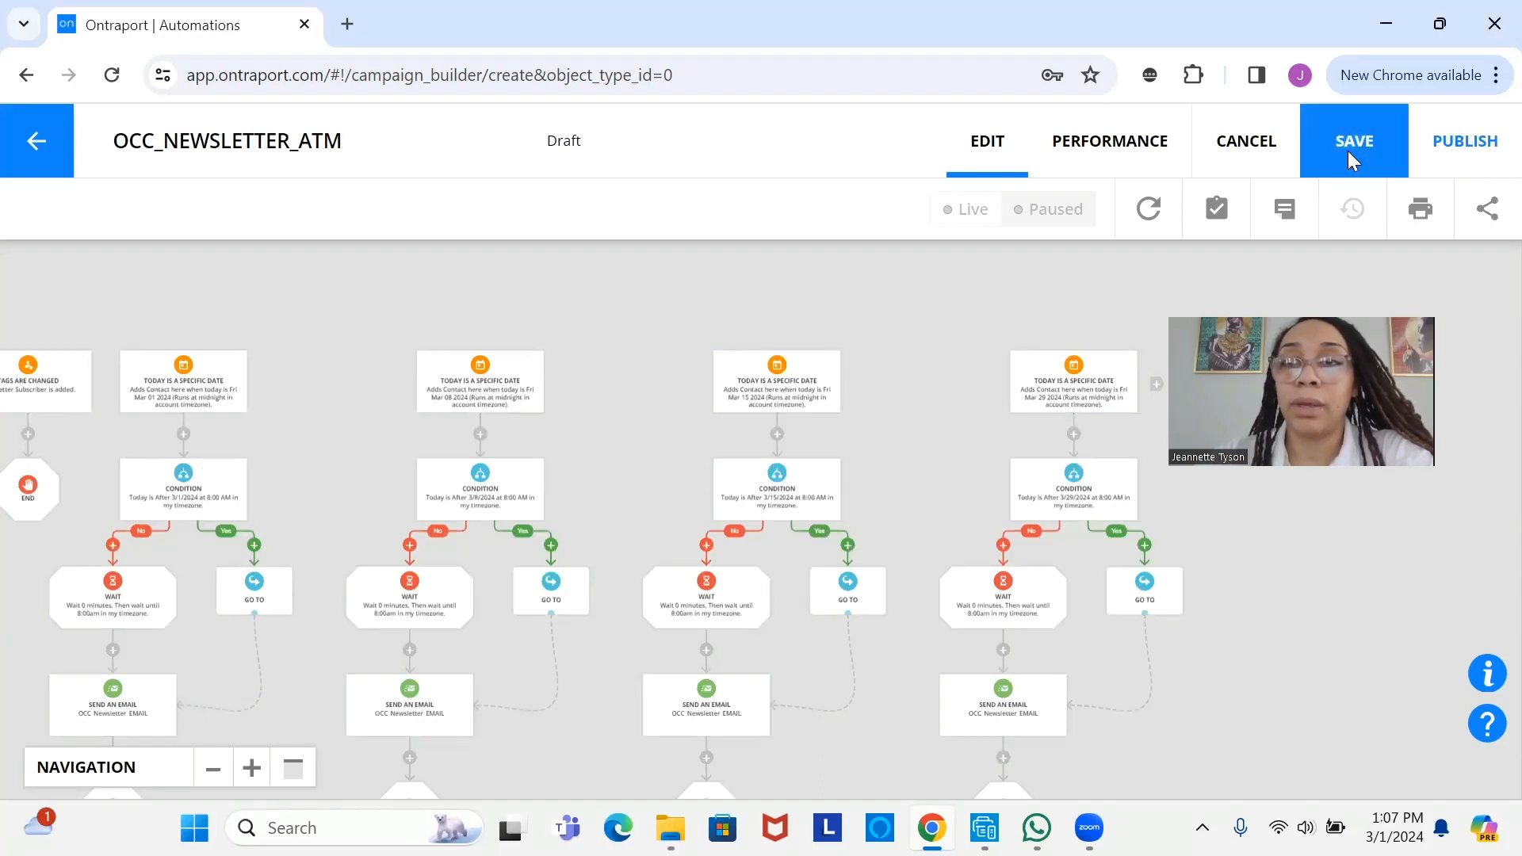
mouse_move(1094, 379)
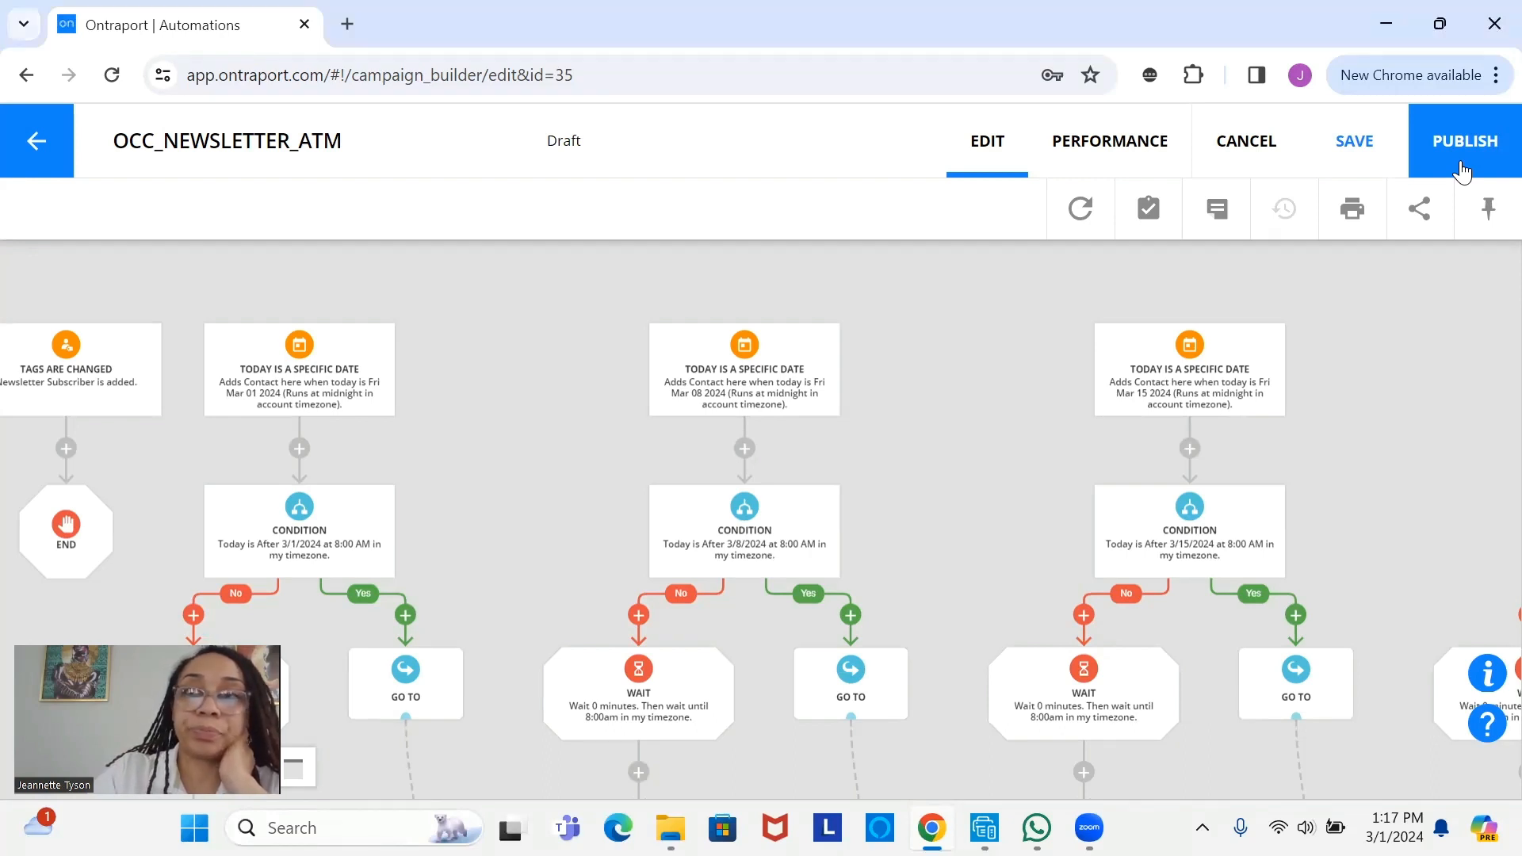
- Begin publishing with Subscription Management display enabled and Public Name 'Newsletter Subscription'
click(1463, 168)
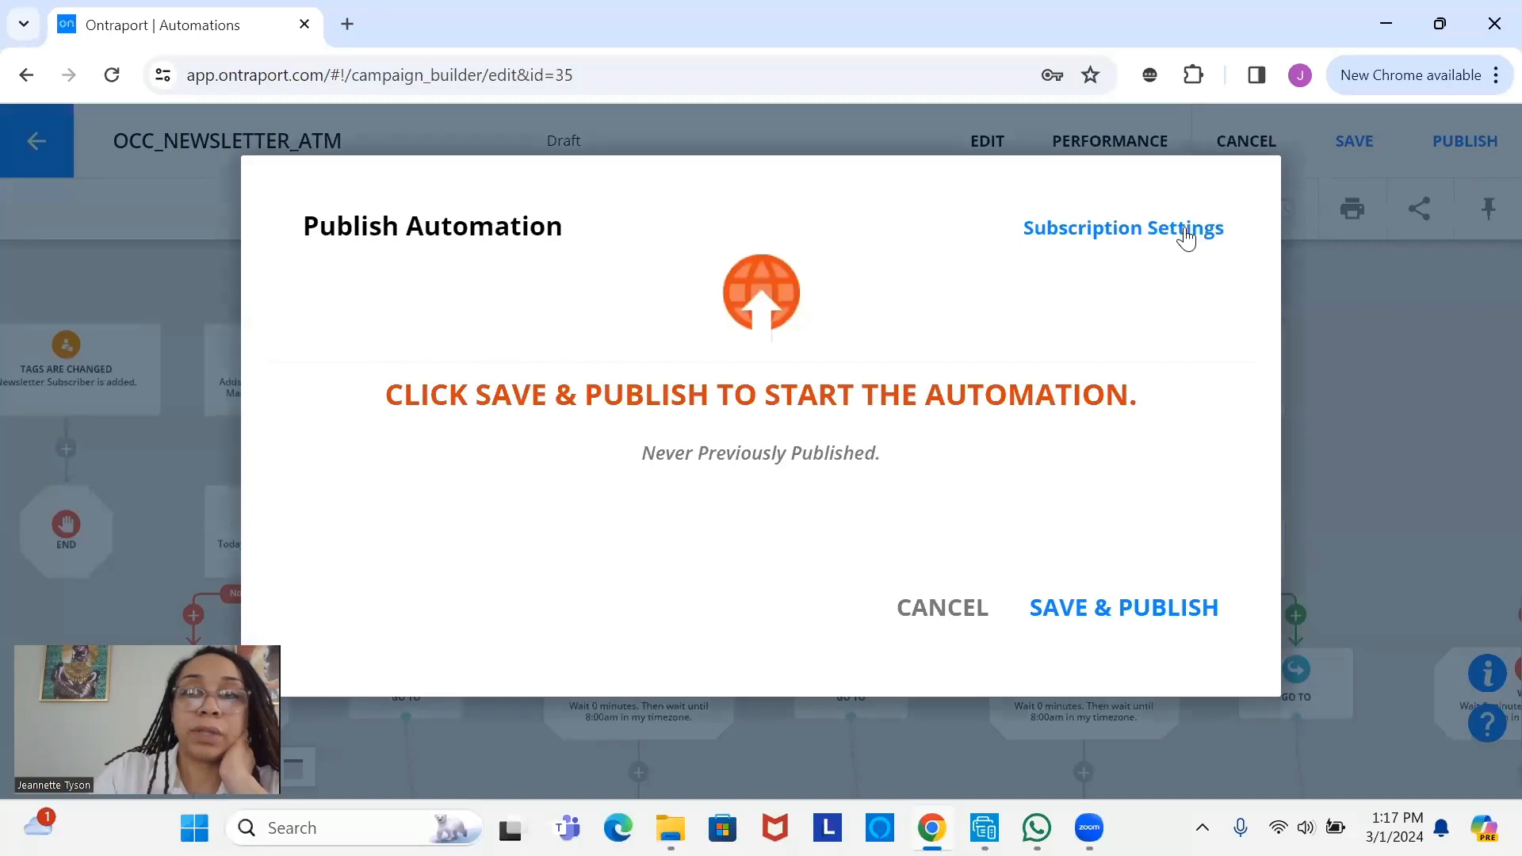
click(1186, 233)
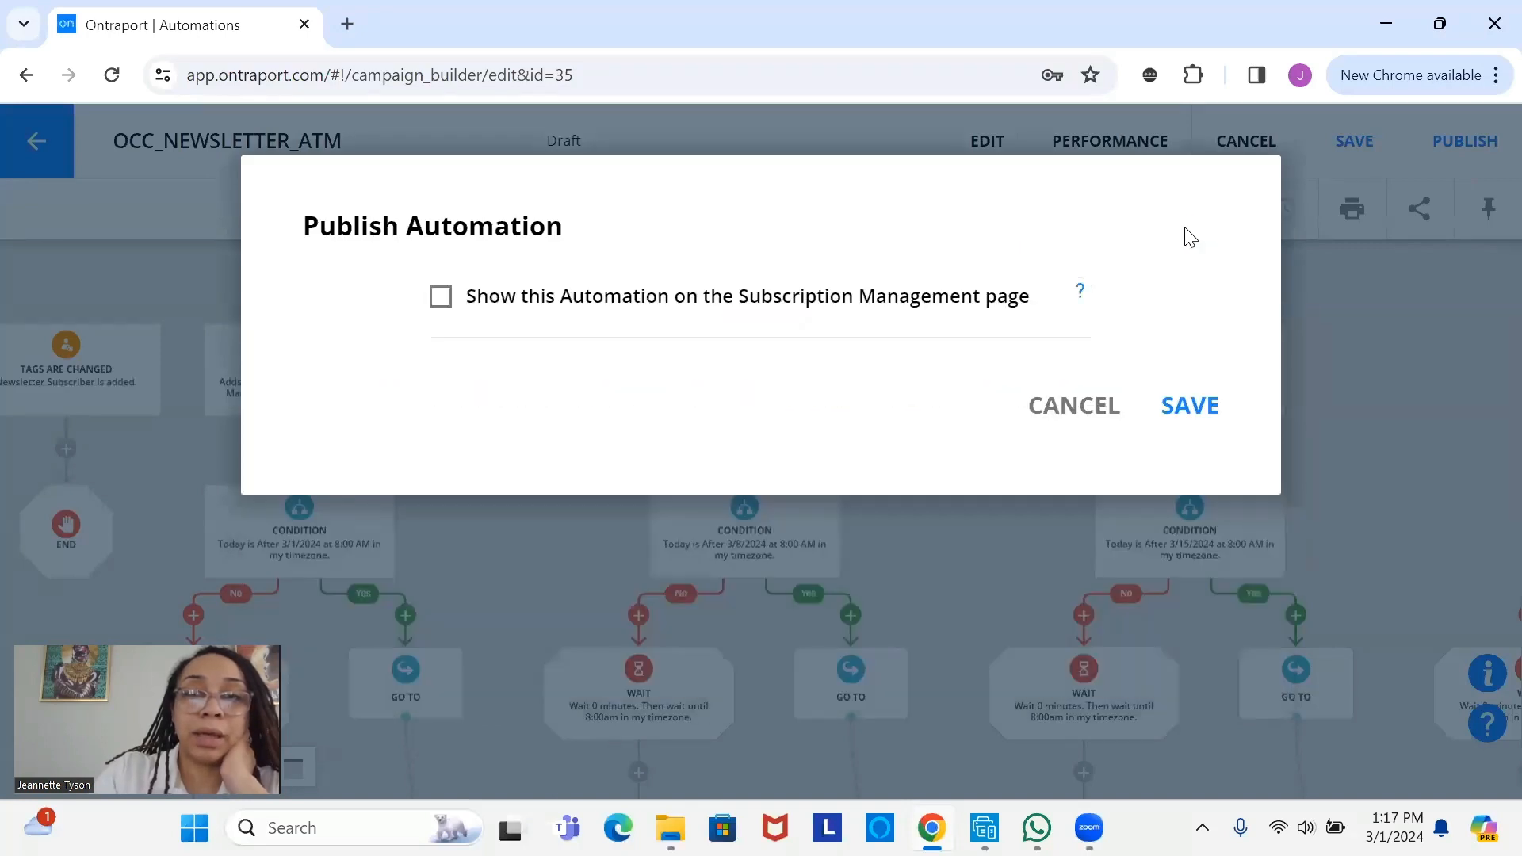
click(441, 298)
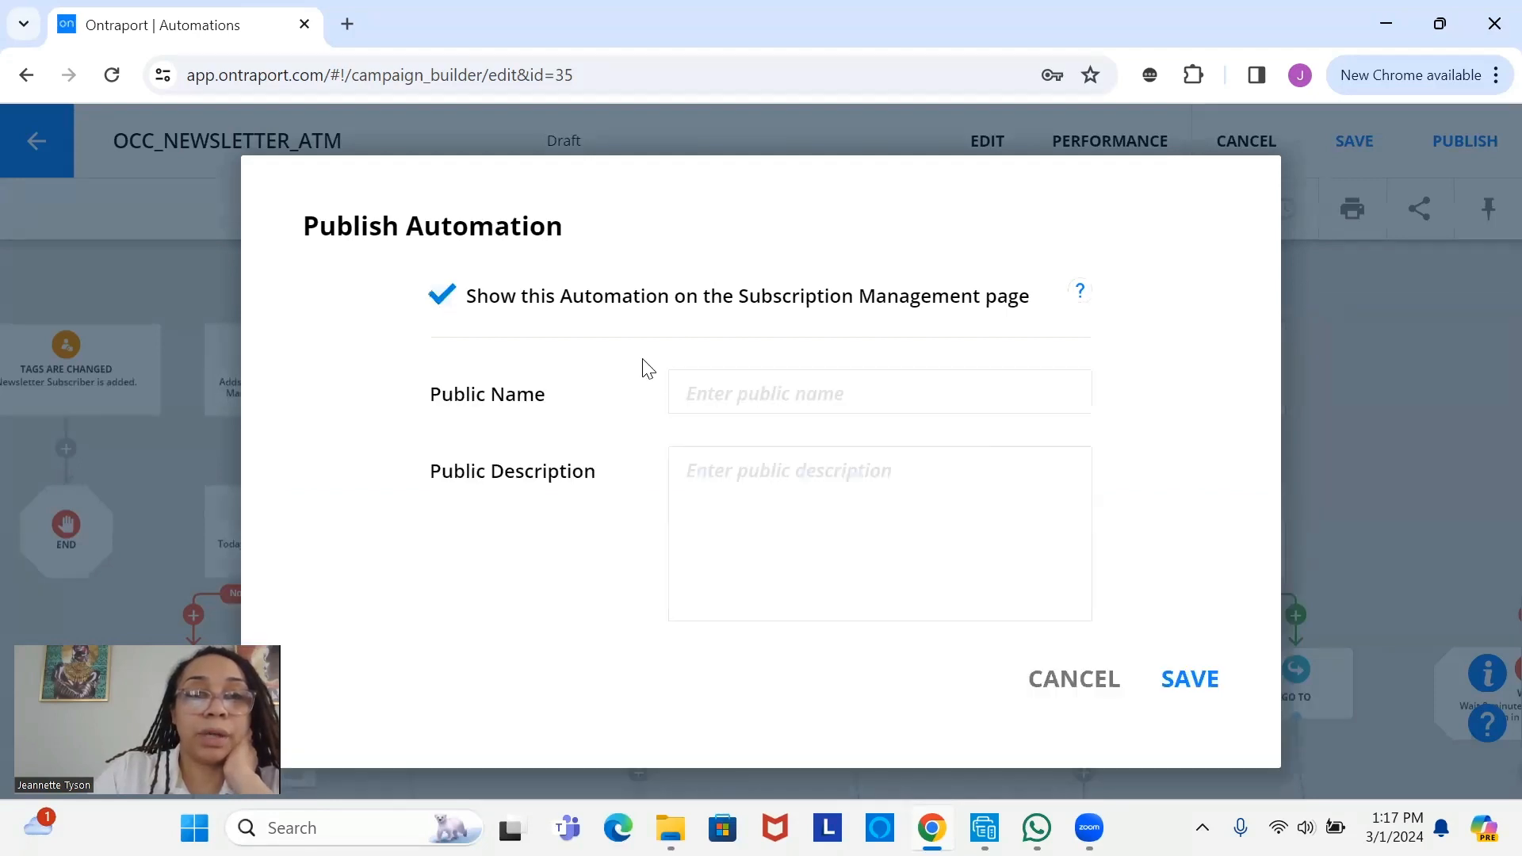
text(N)
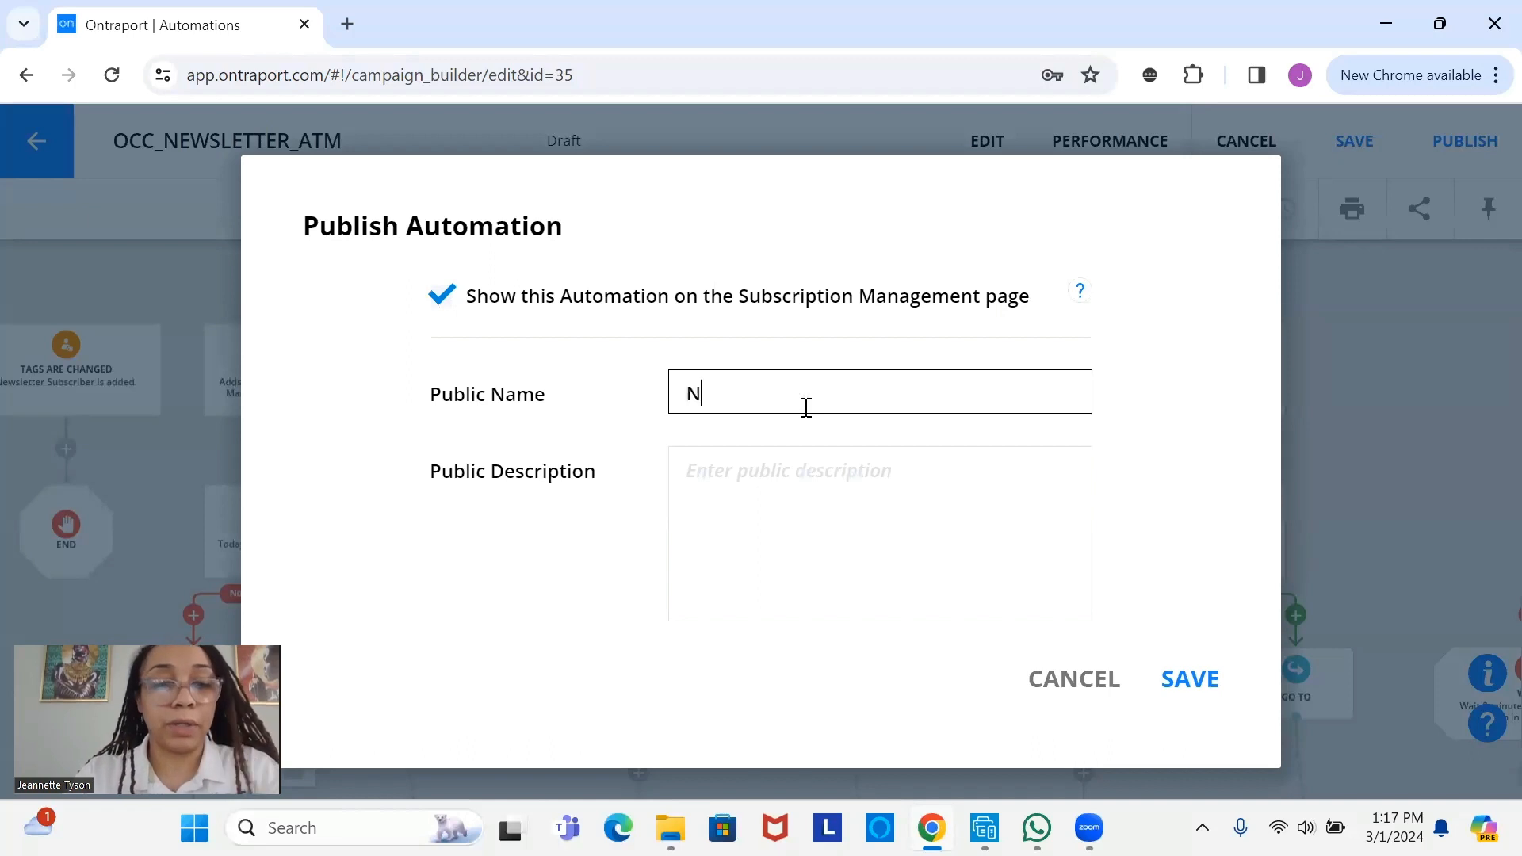
text(ewslett)
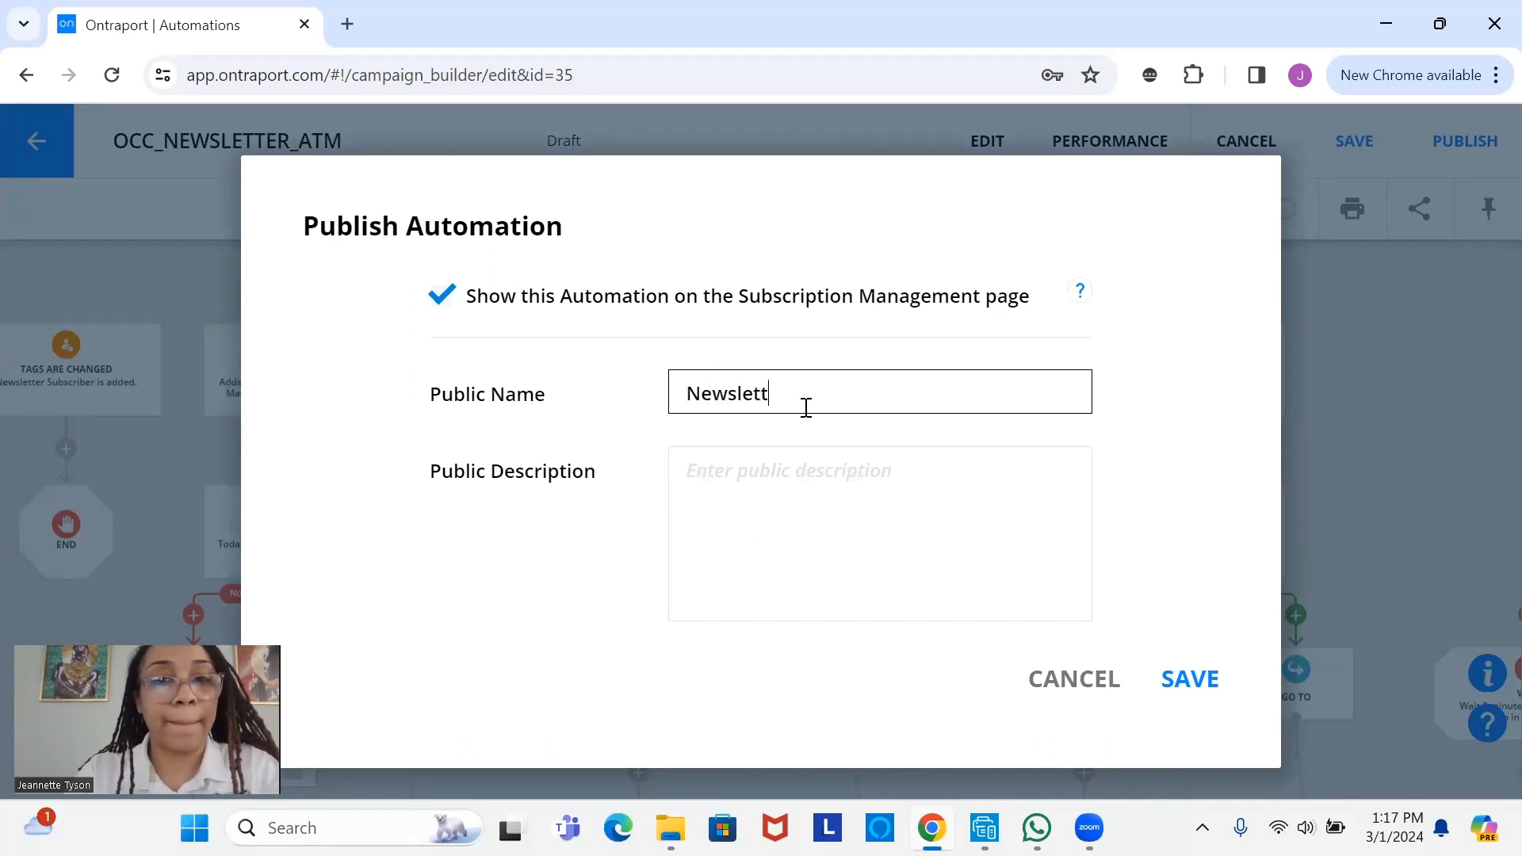
text(er Sub)
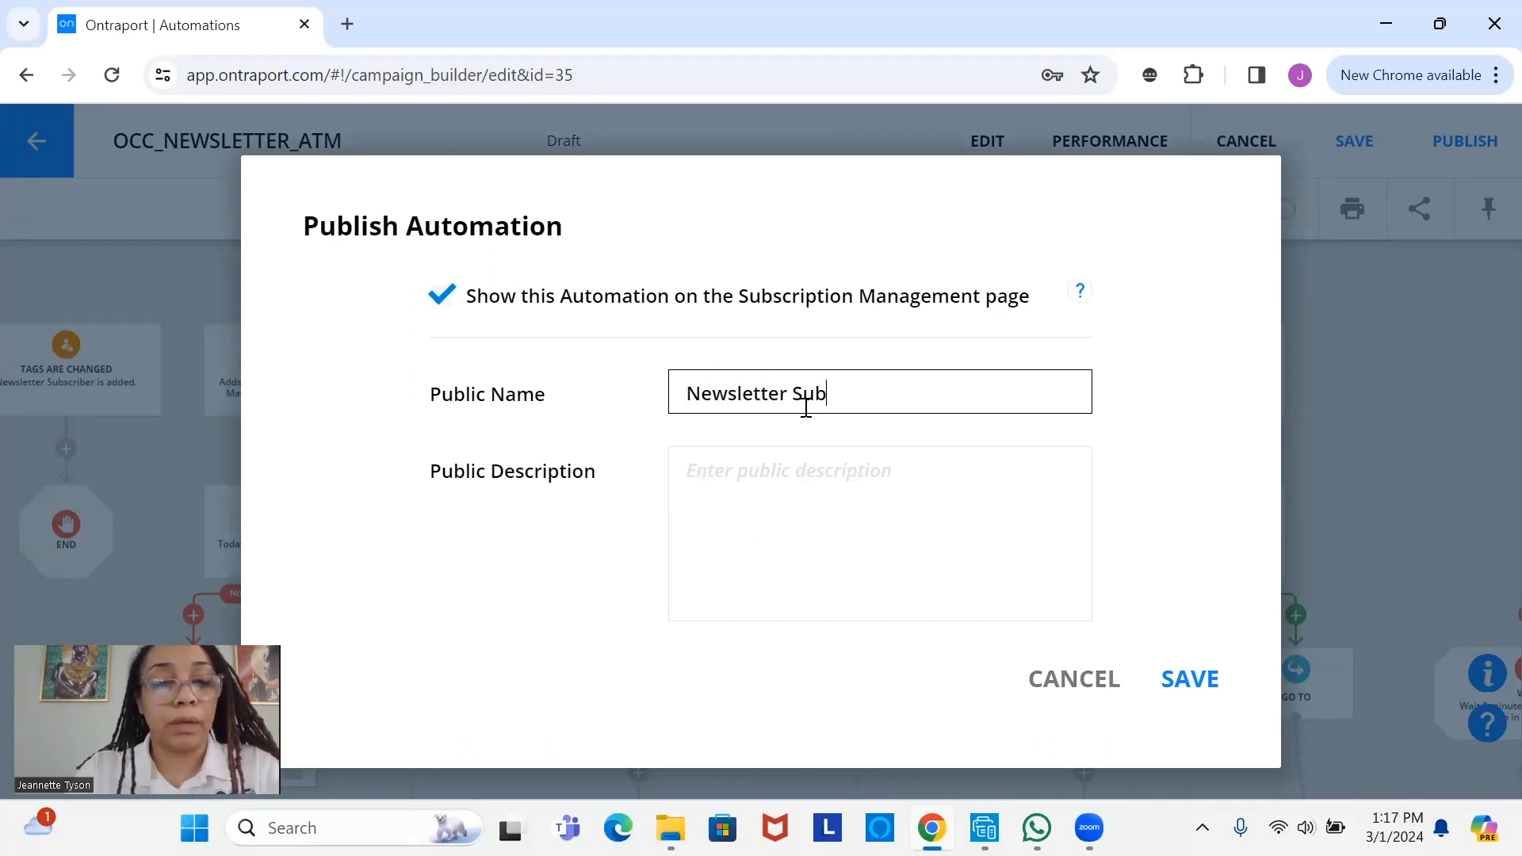
text(script)
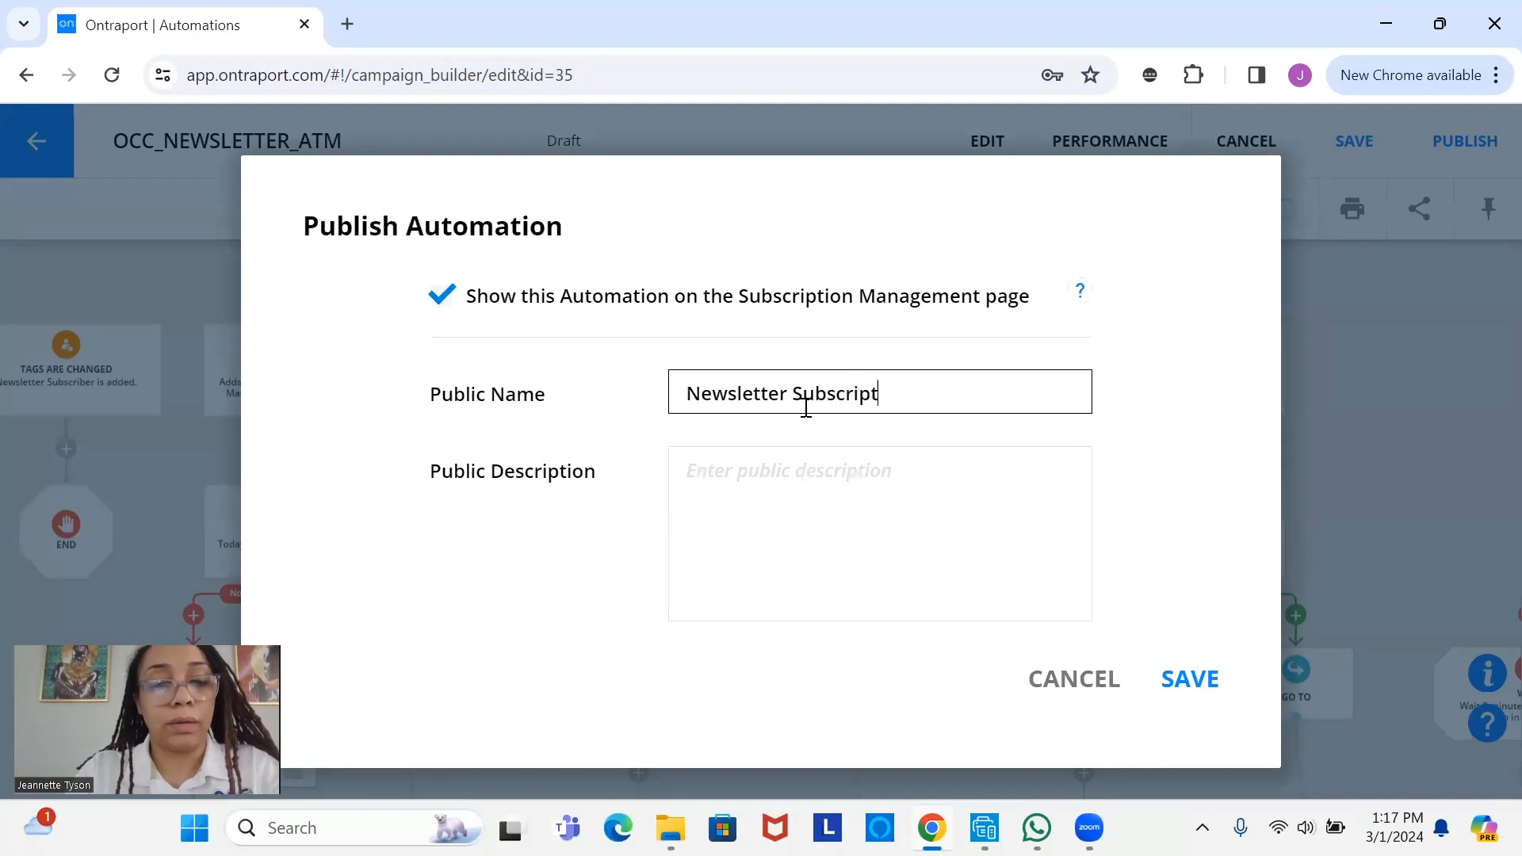
text(ion)
click(822, 489)
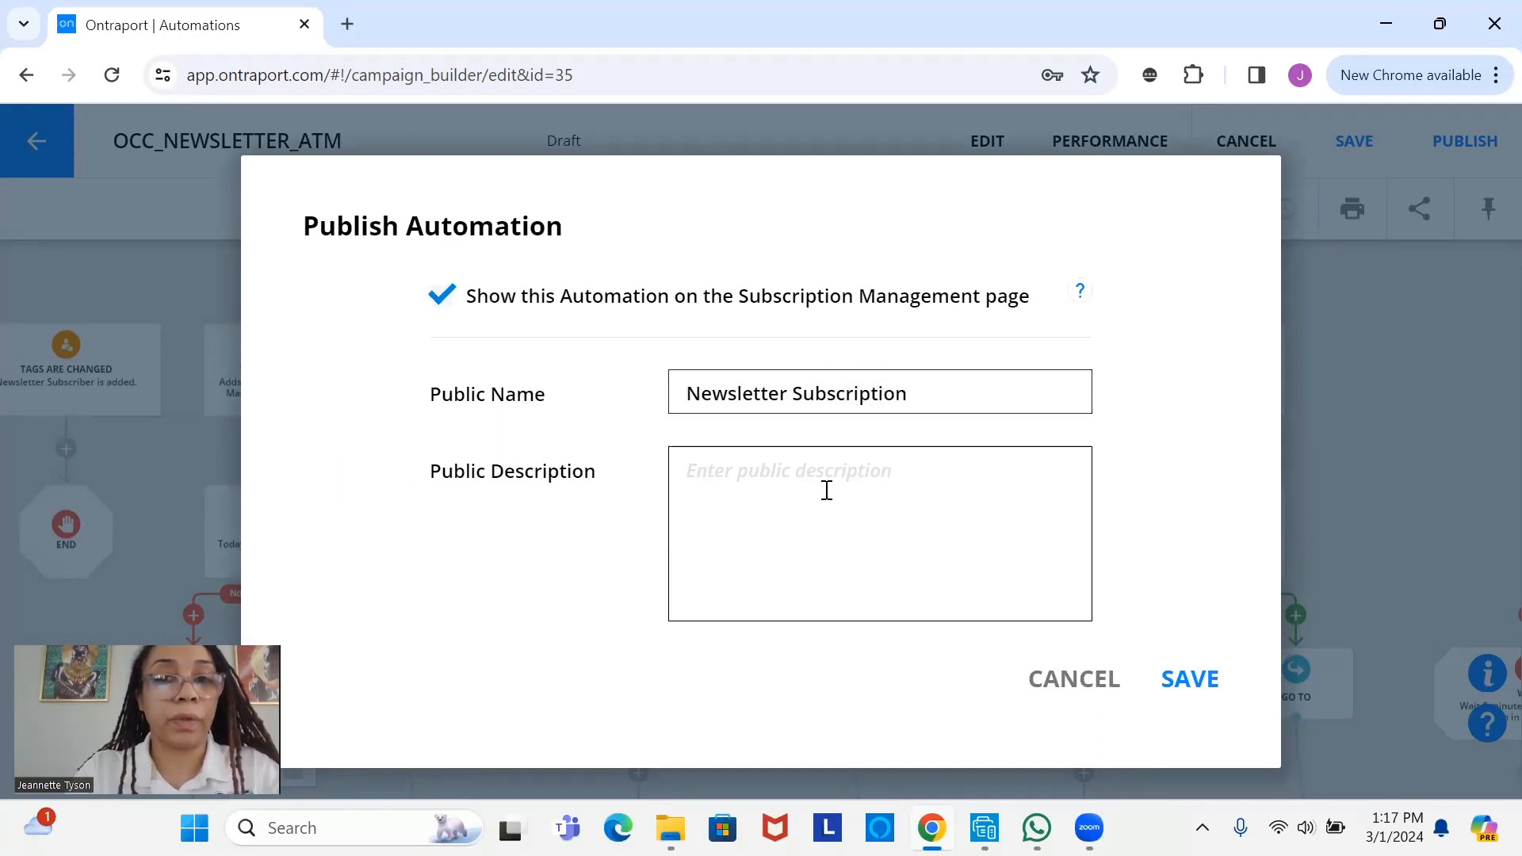
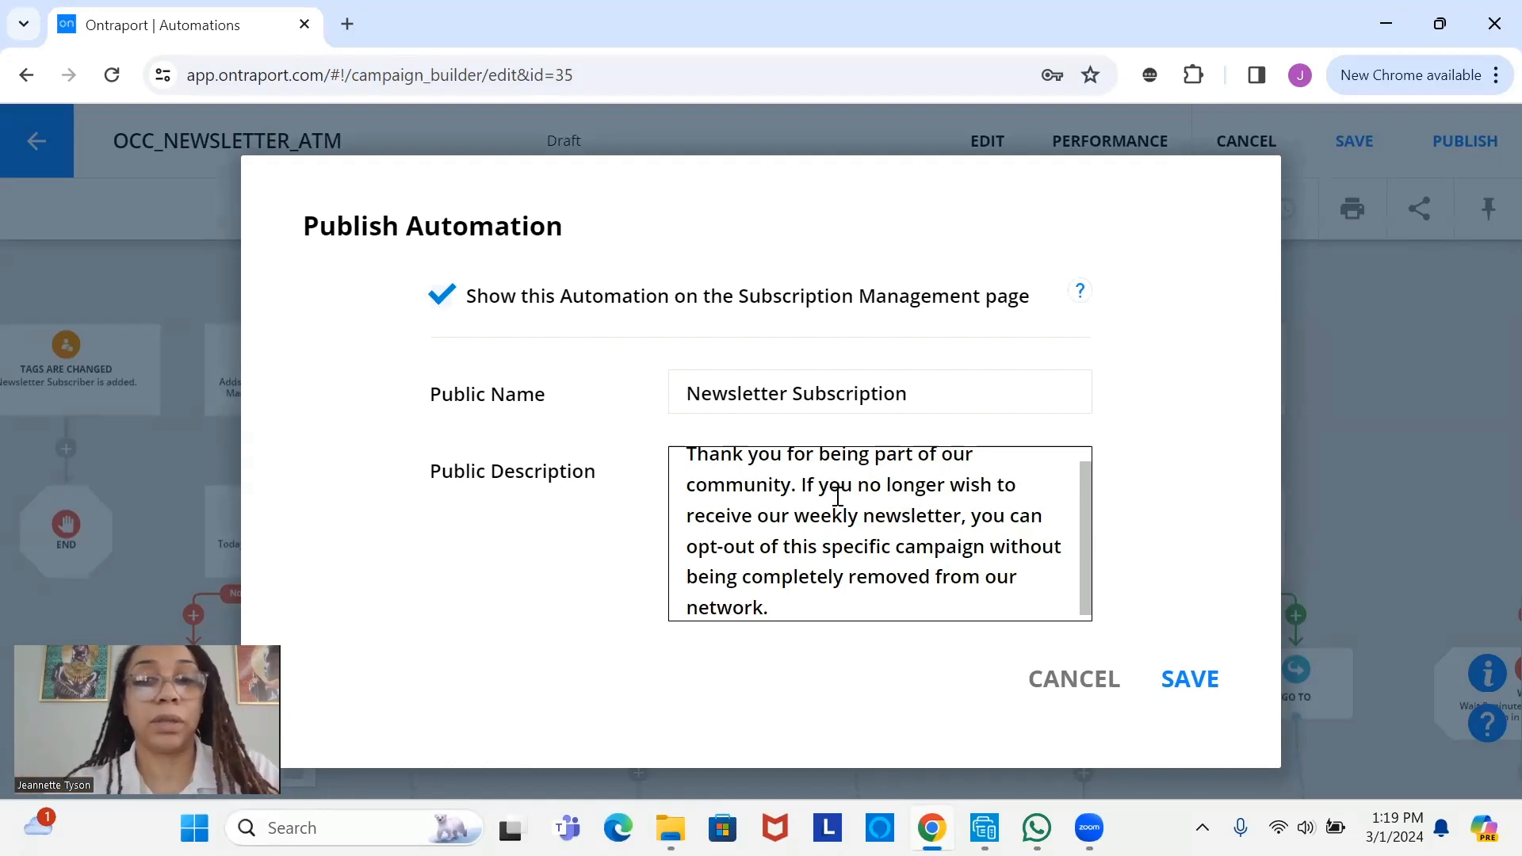
- Save the Subscription Management listing as 'Newsletter Subscription' with its opt-out description
click(1196, 700)
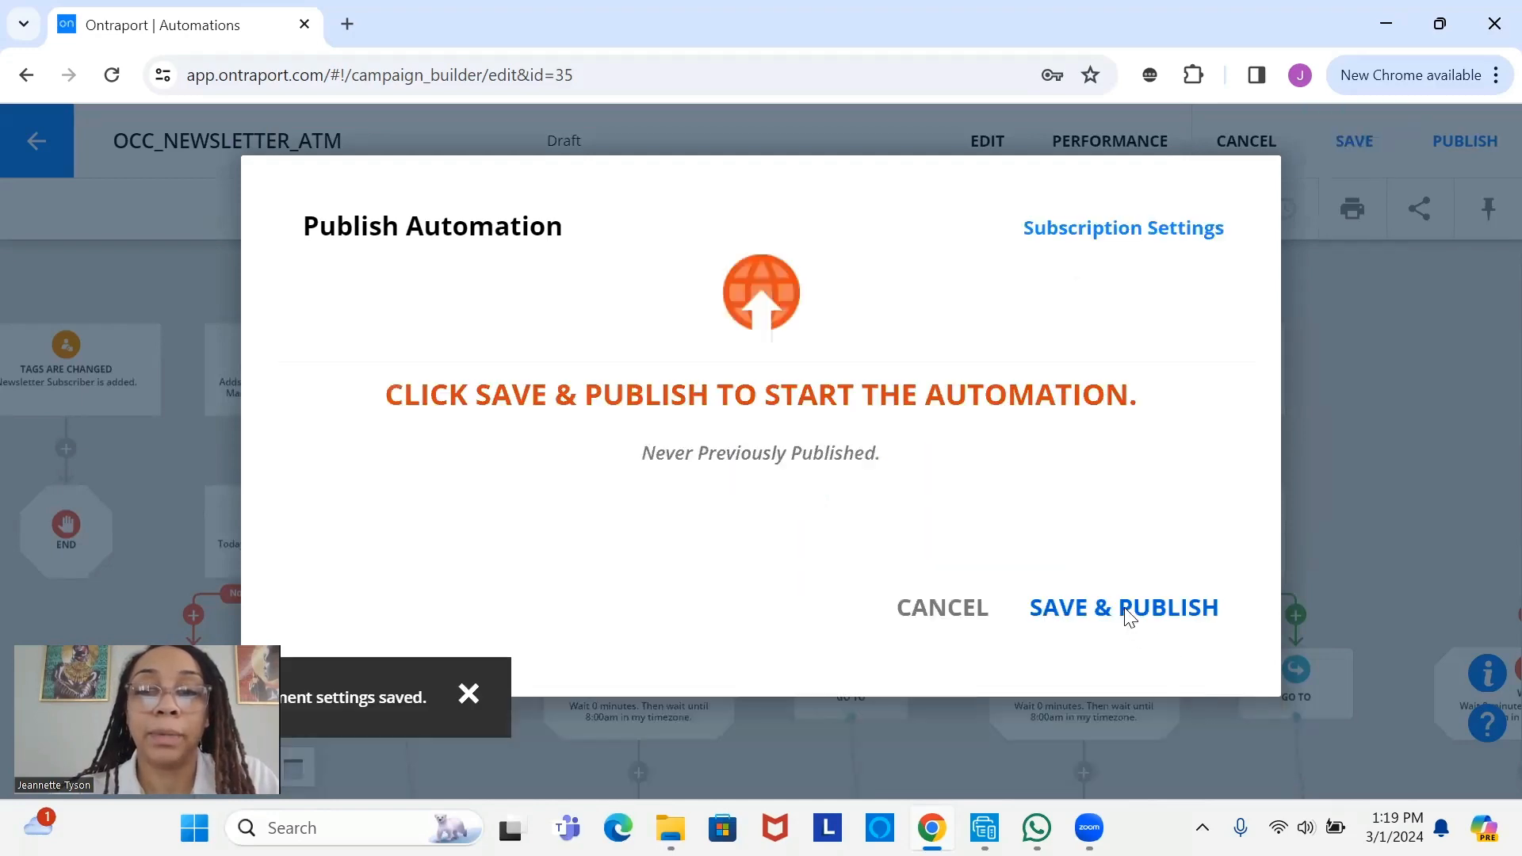
- Publish OCC_NEWSLETTER_ATM live, return to the Automations list and start a new automation
click(1126, 617)
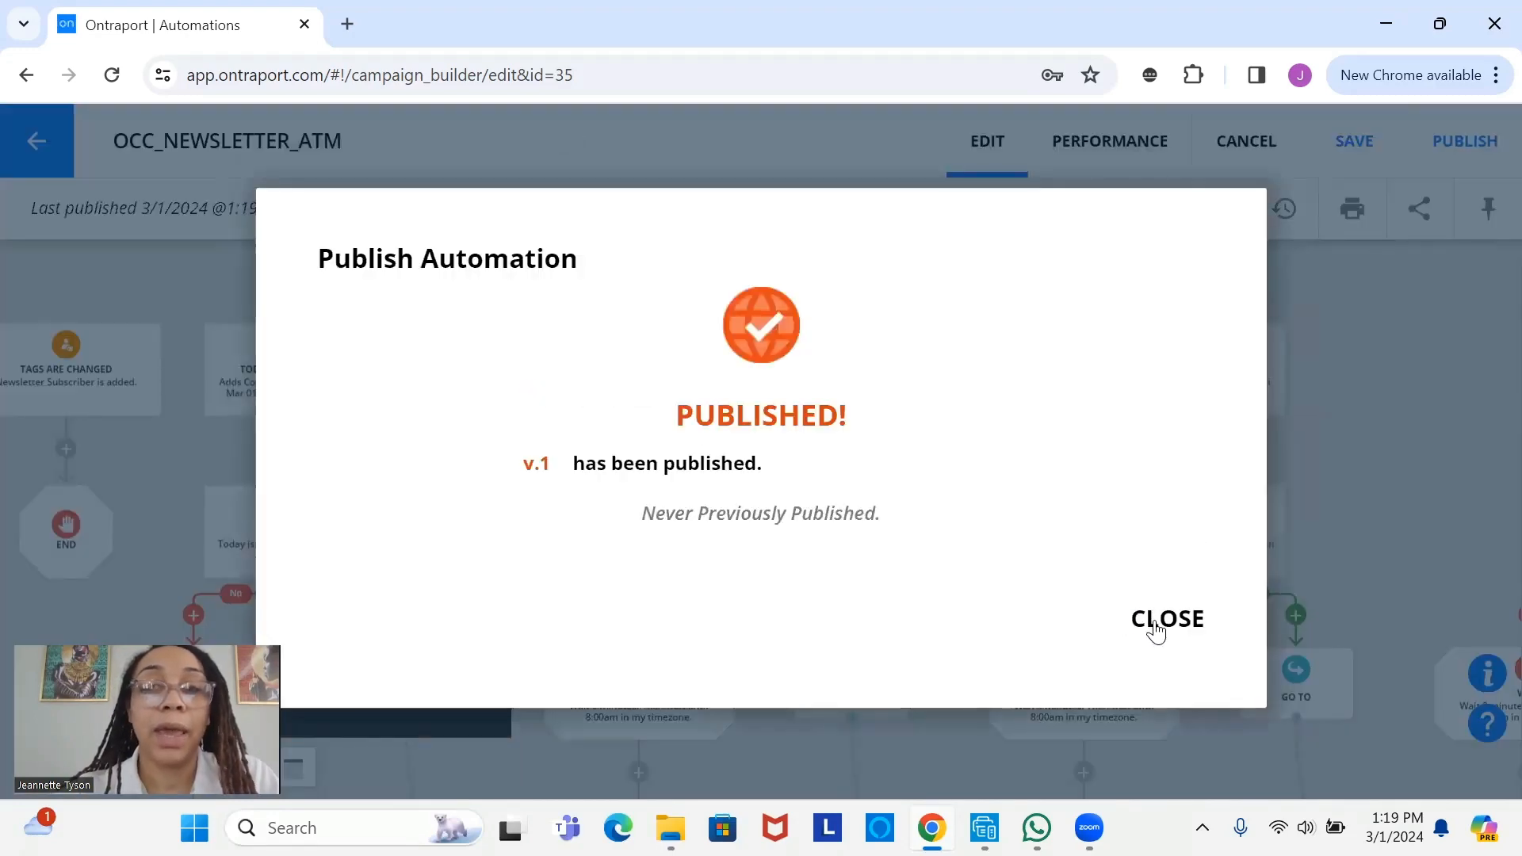
click(1158, 627)
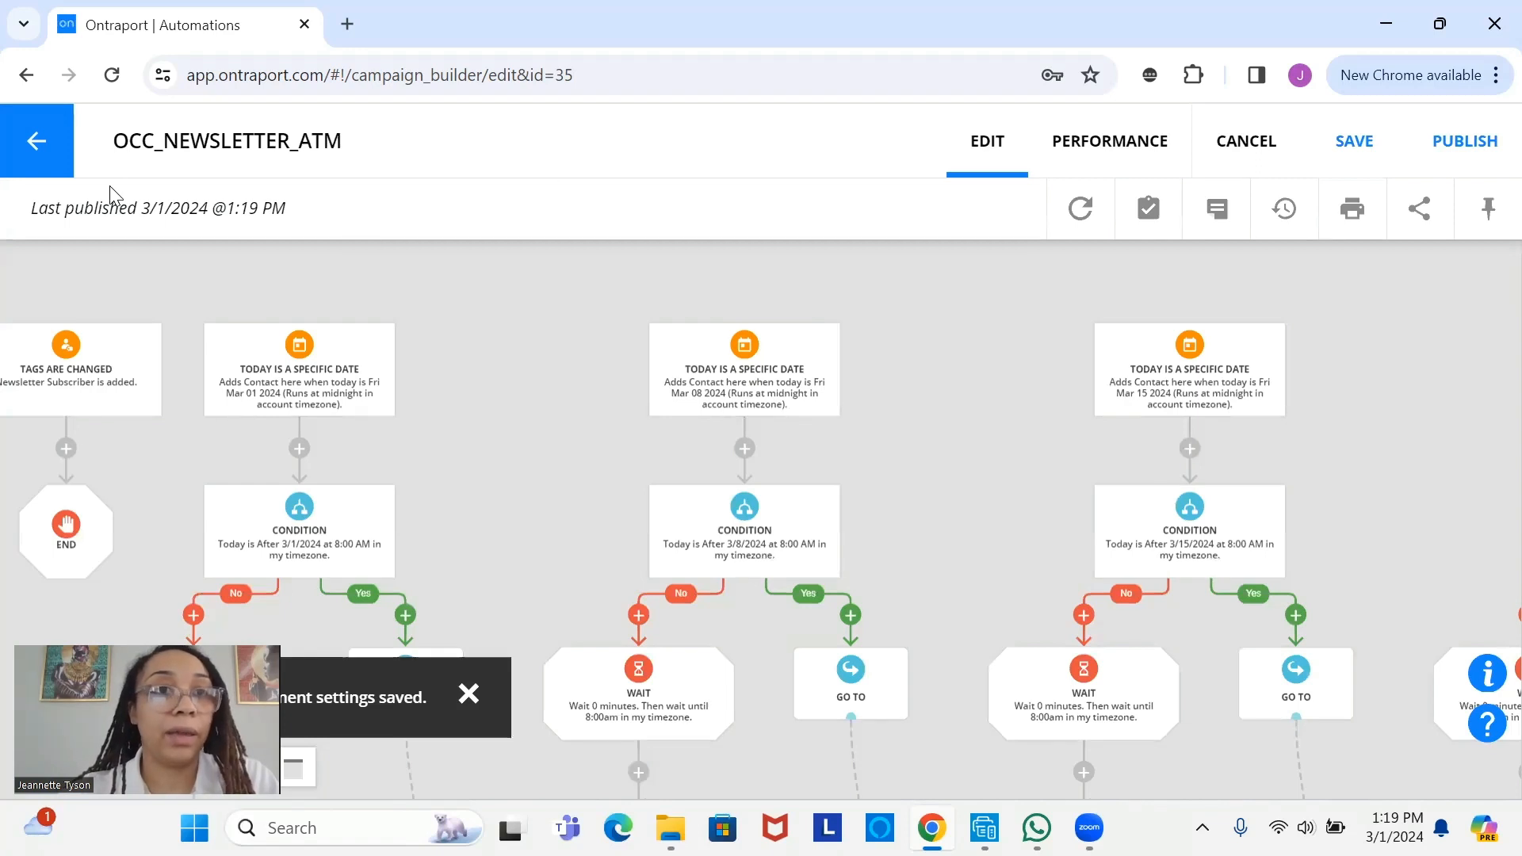
click(36, 151)
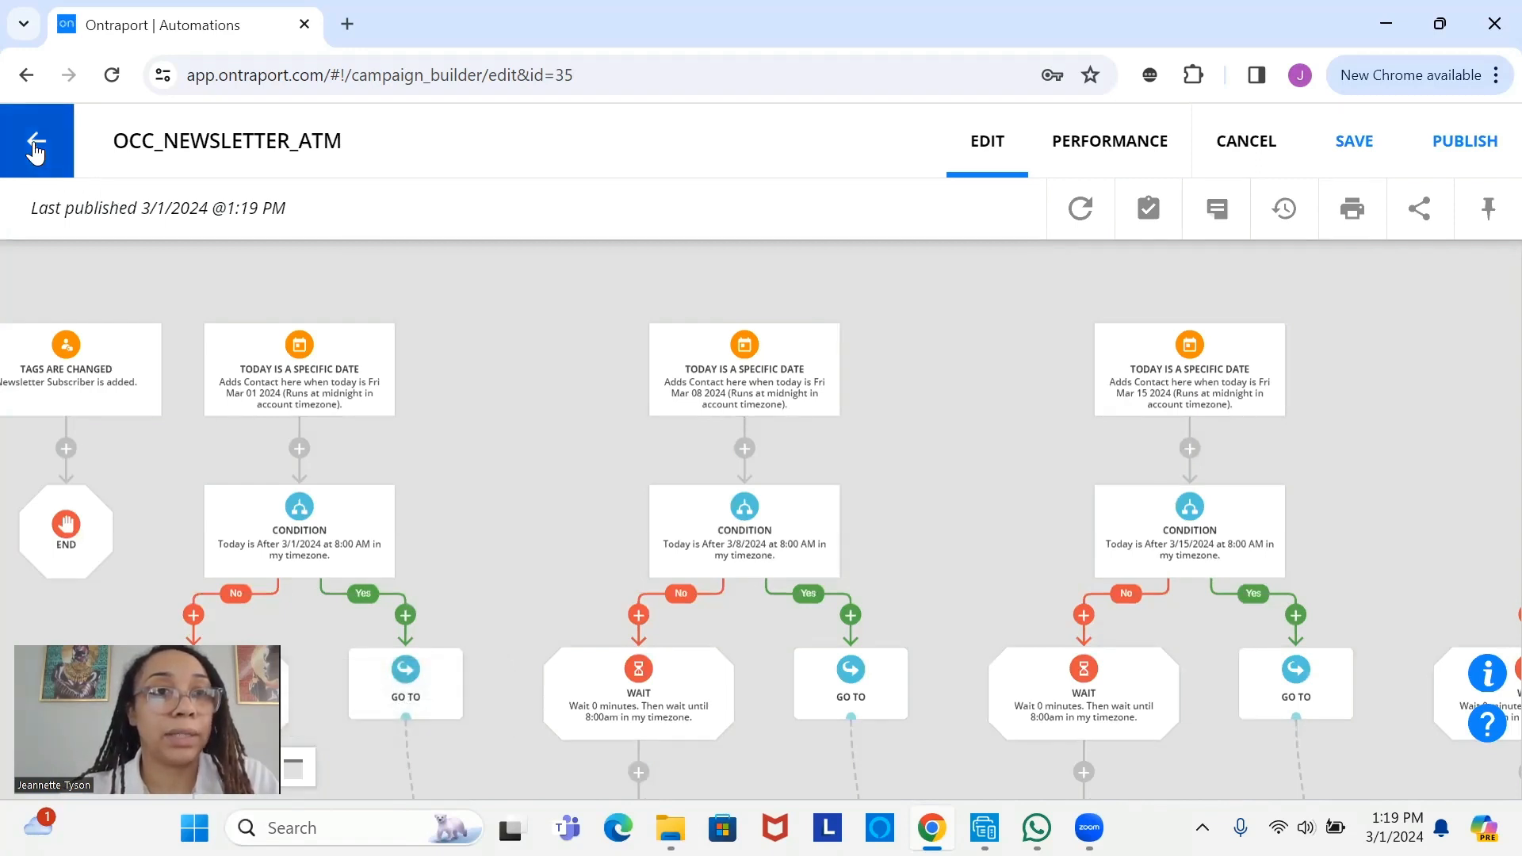
click(36, 151)
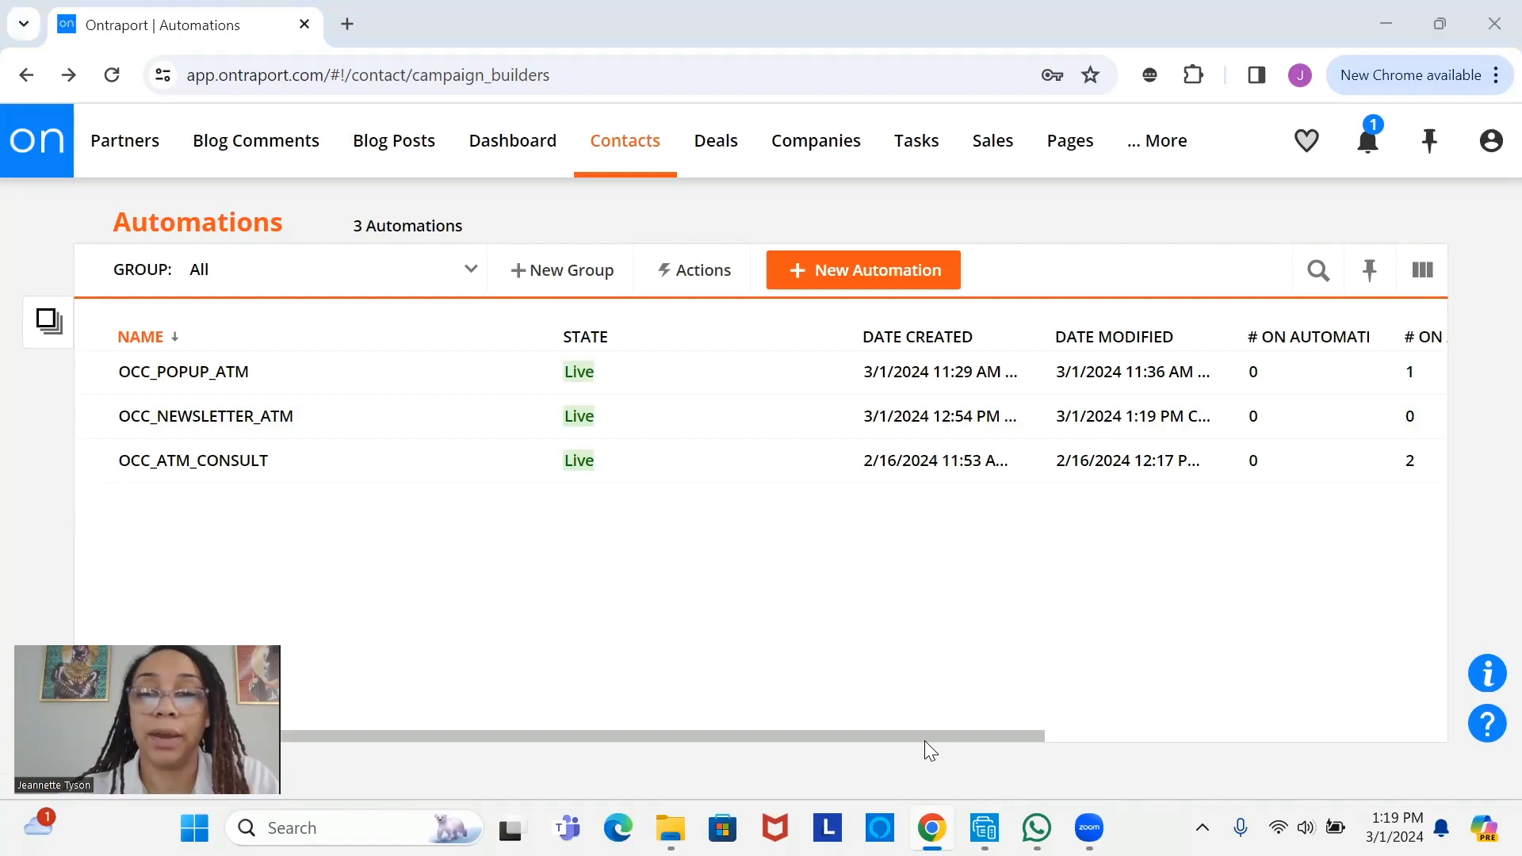
click(875, 272)
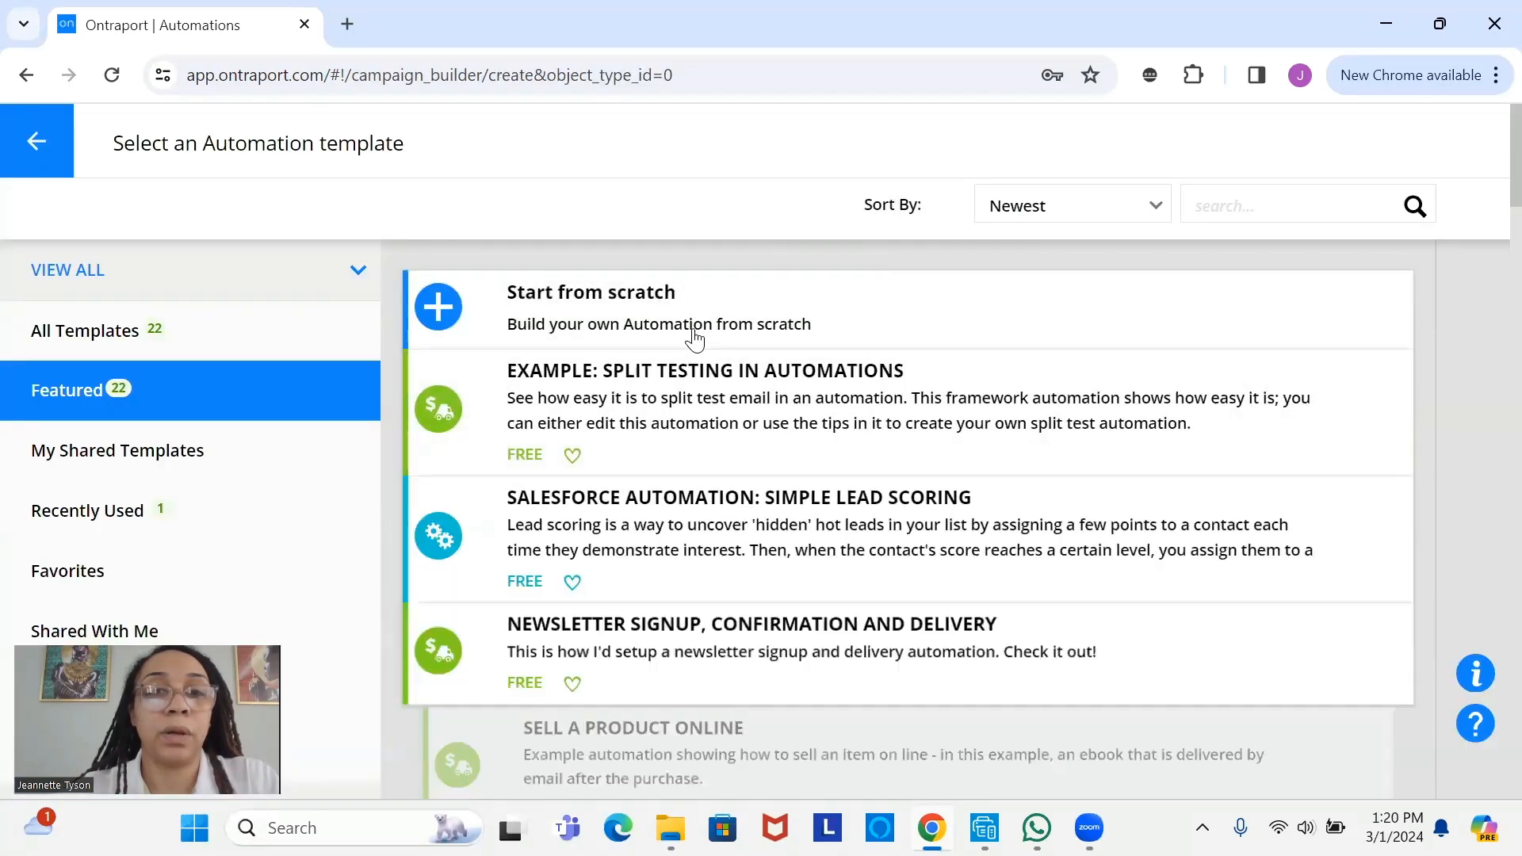
- Start a blank automation named OCC_NEWSLETTER_GOALS and save it as a draft
click(693, 322)
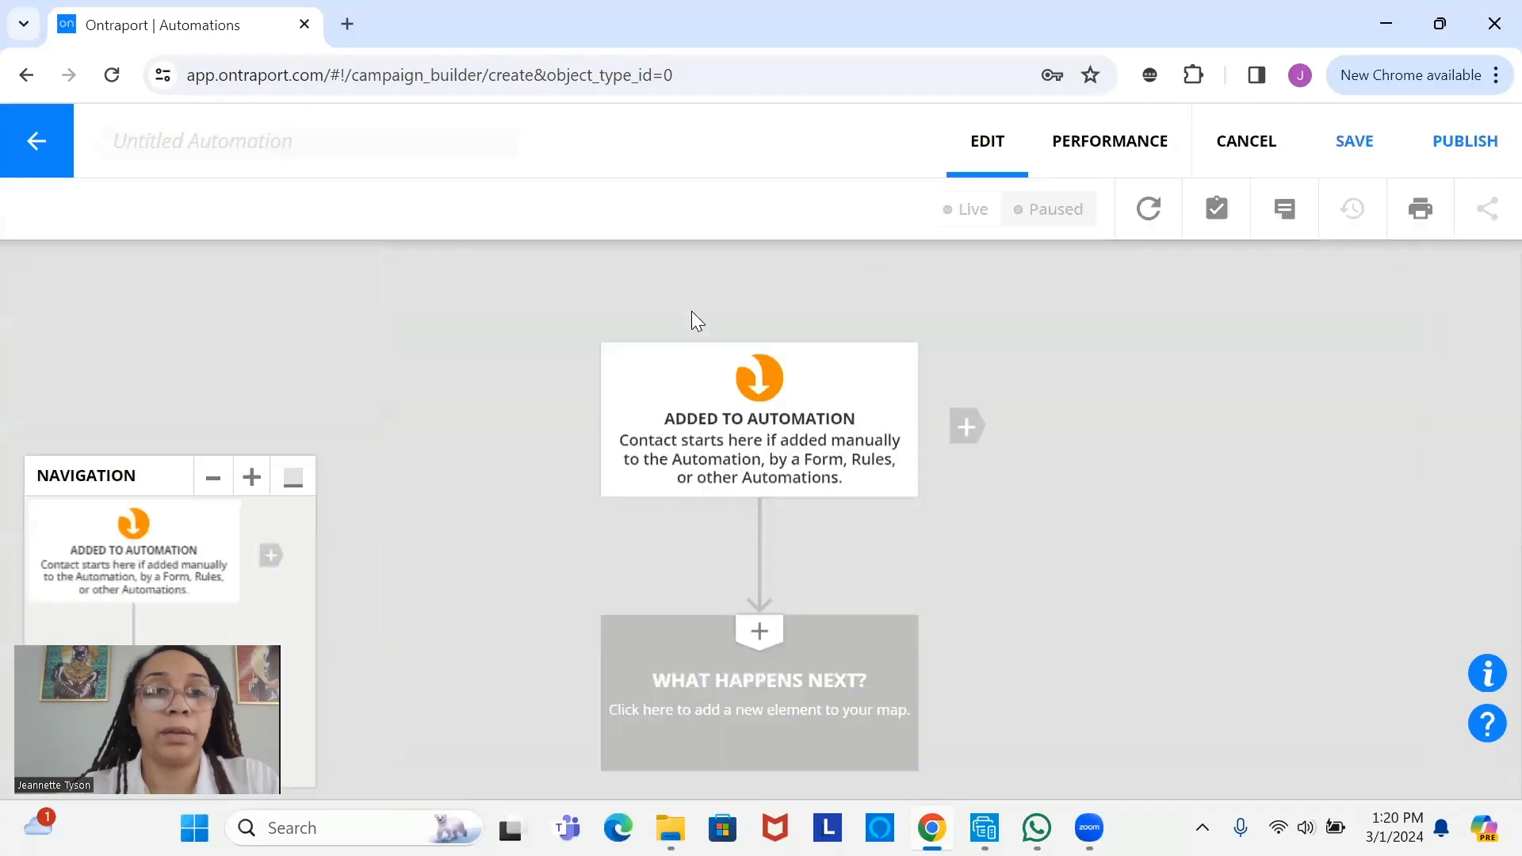
click(241, 137)
text(occ)
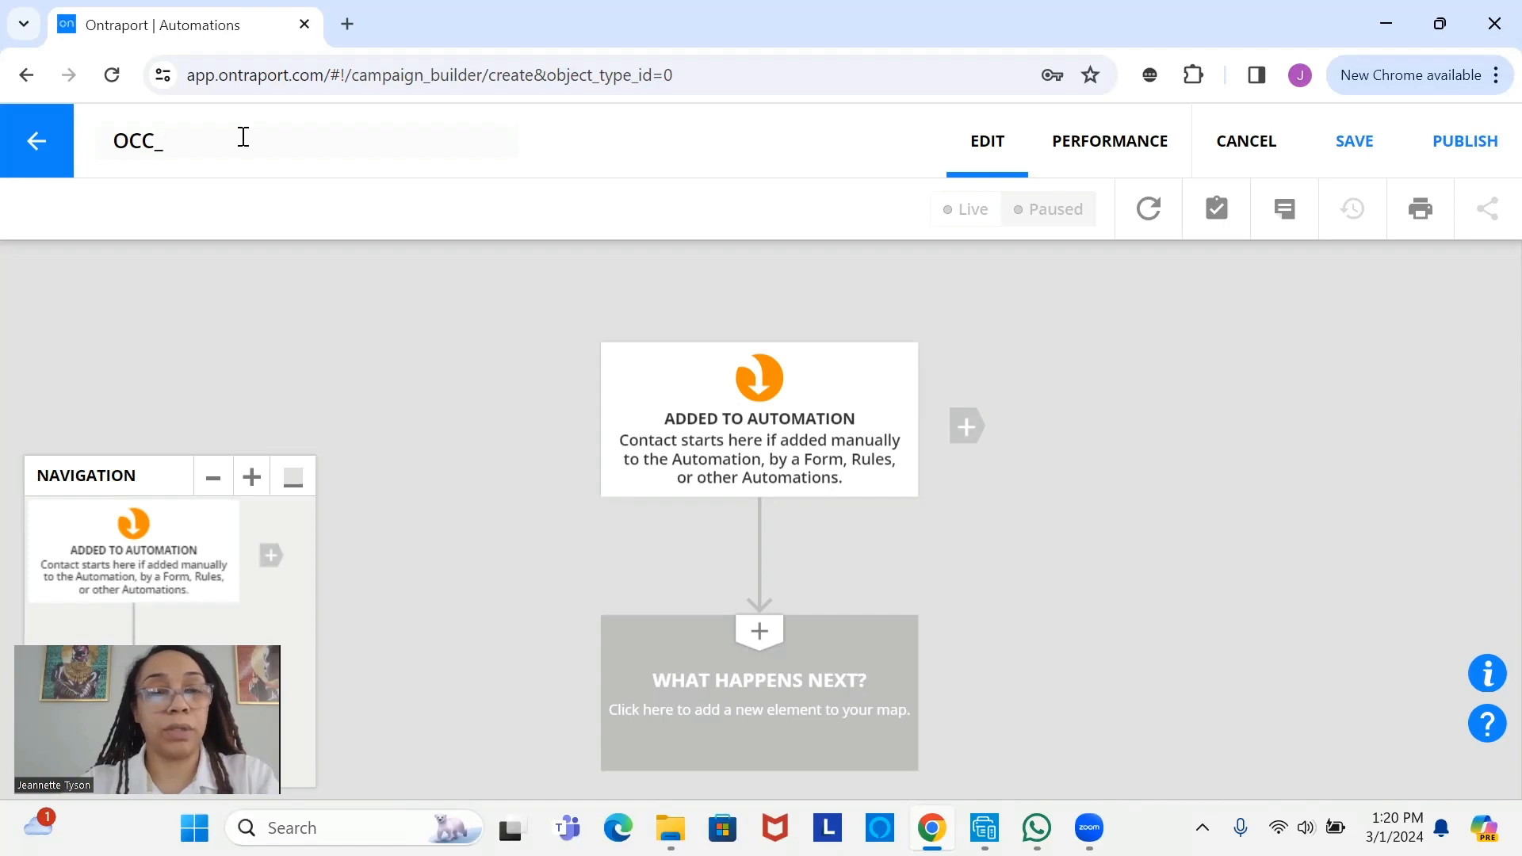
text(NEWSLETTER)
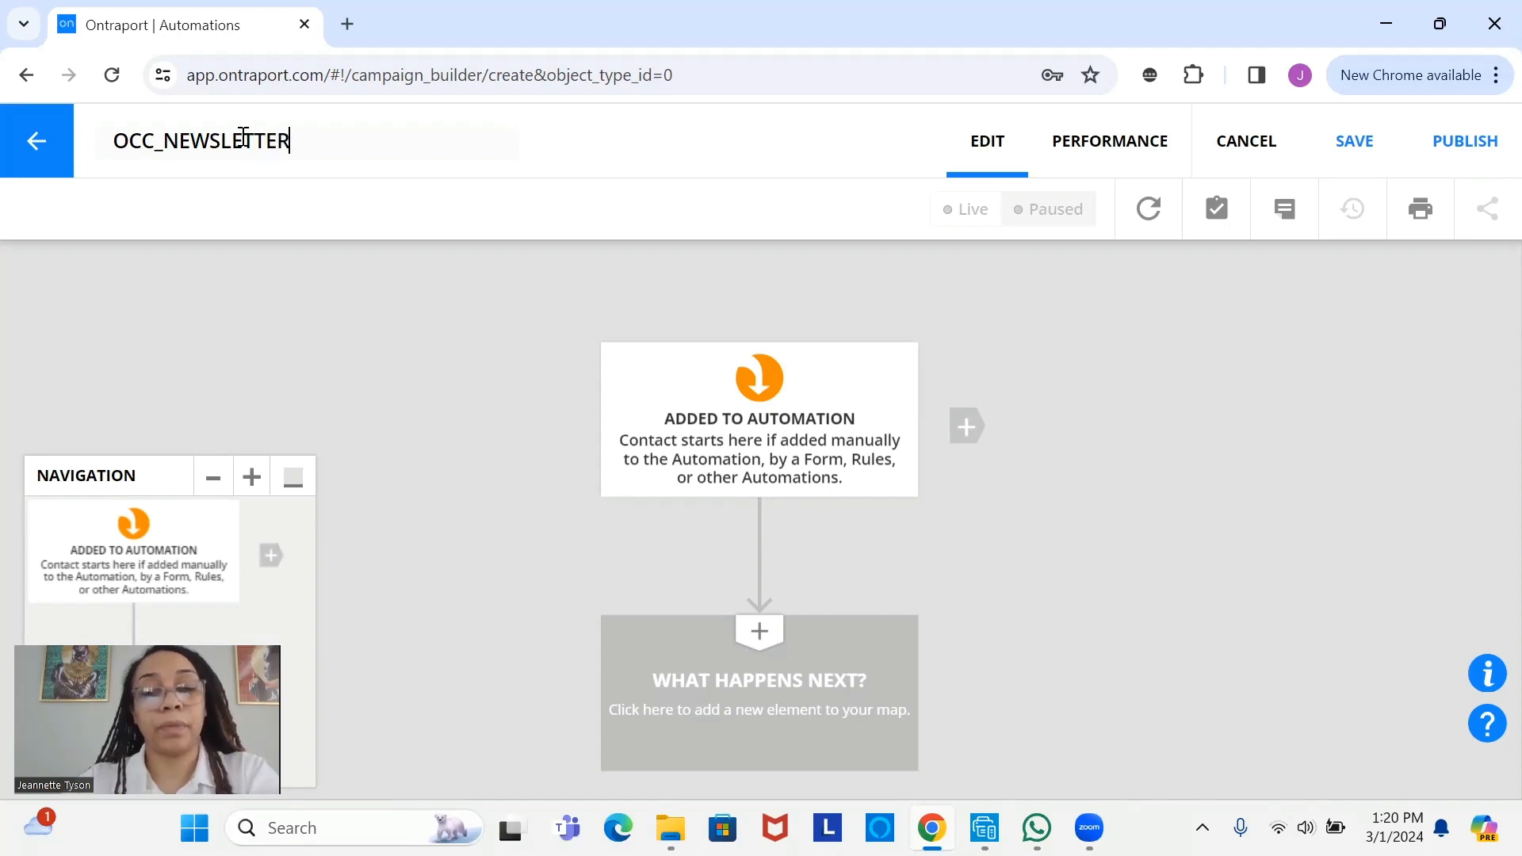
text(_GOALS)
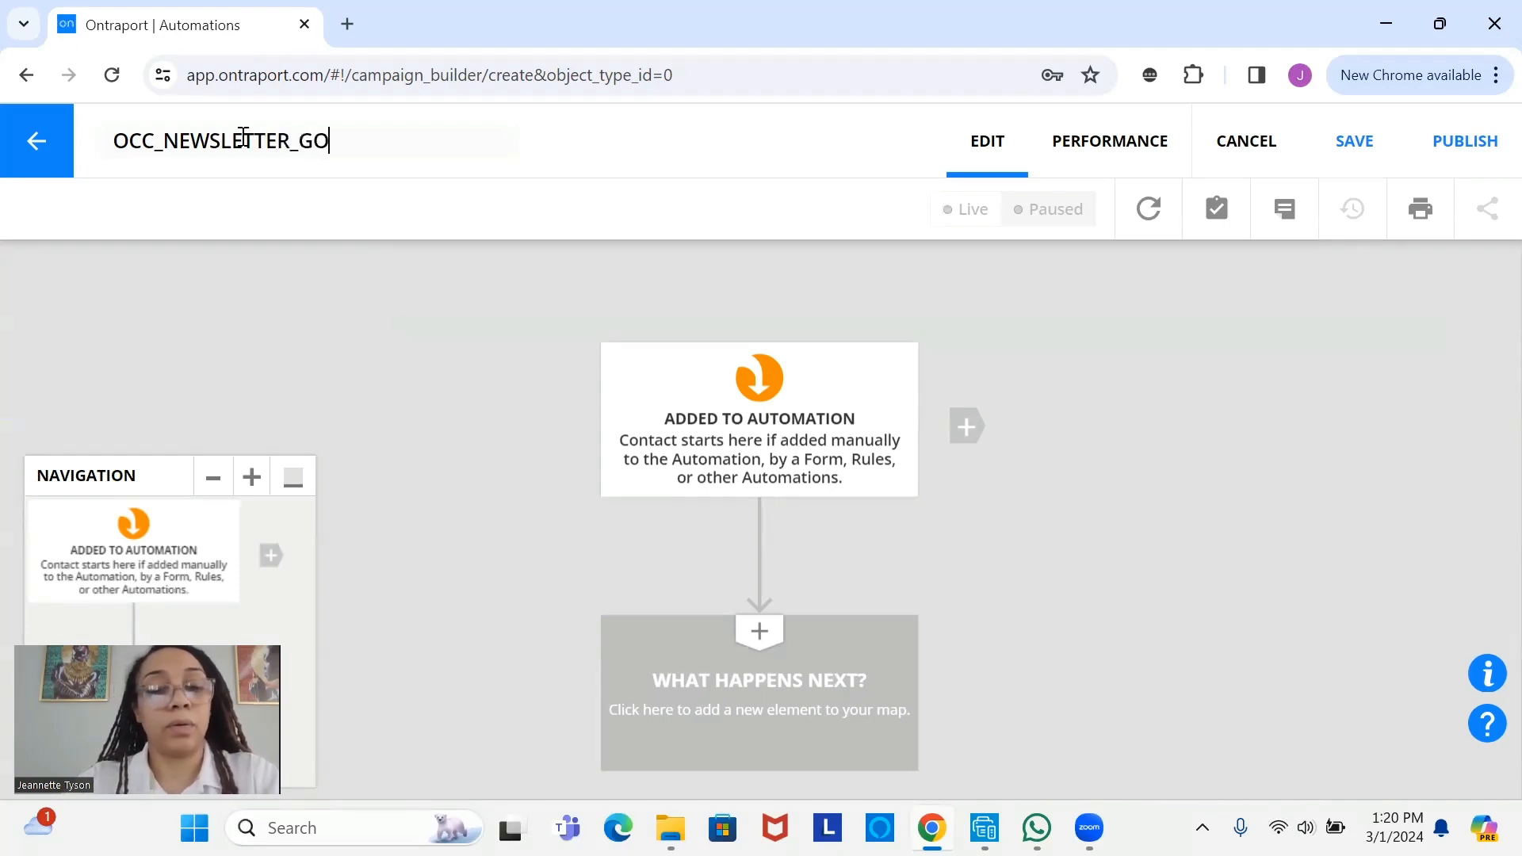
click(288, 482)
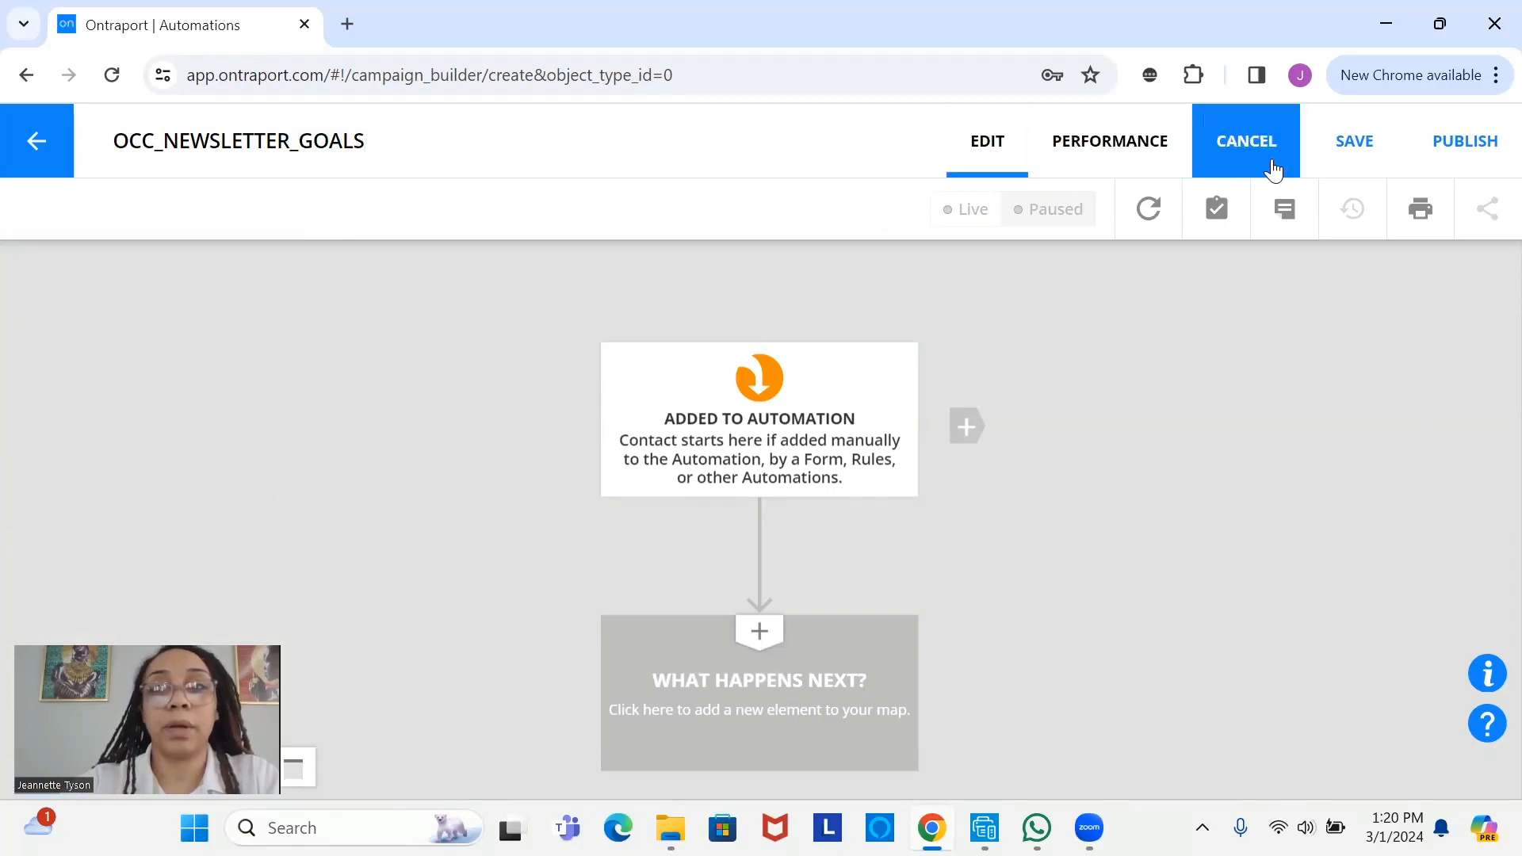
click(1330, 147)
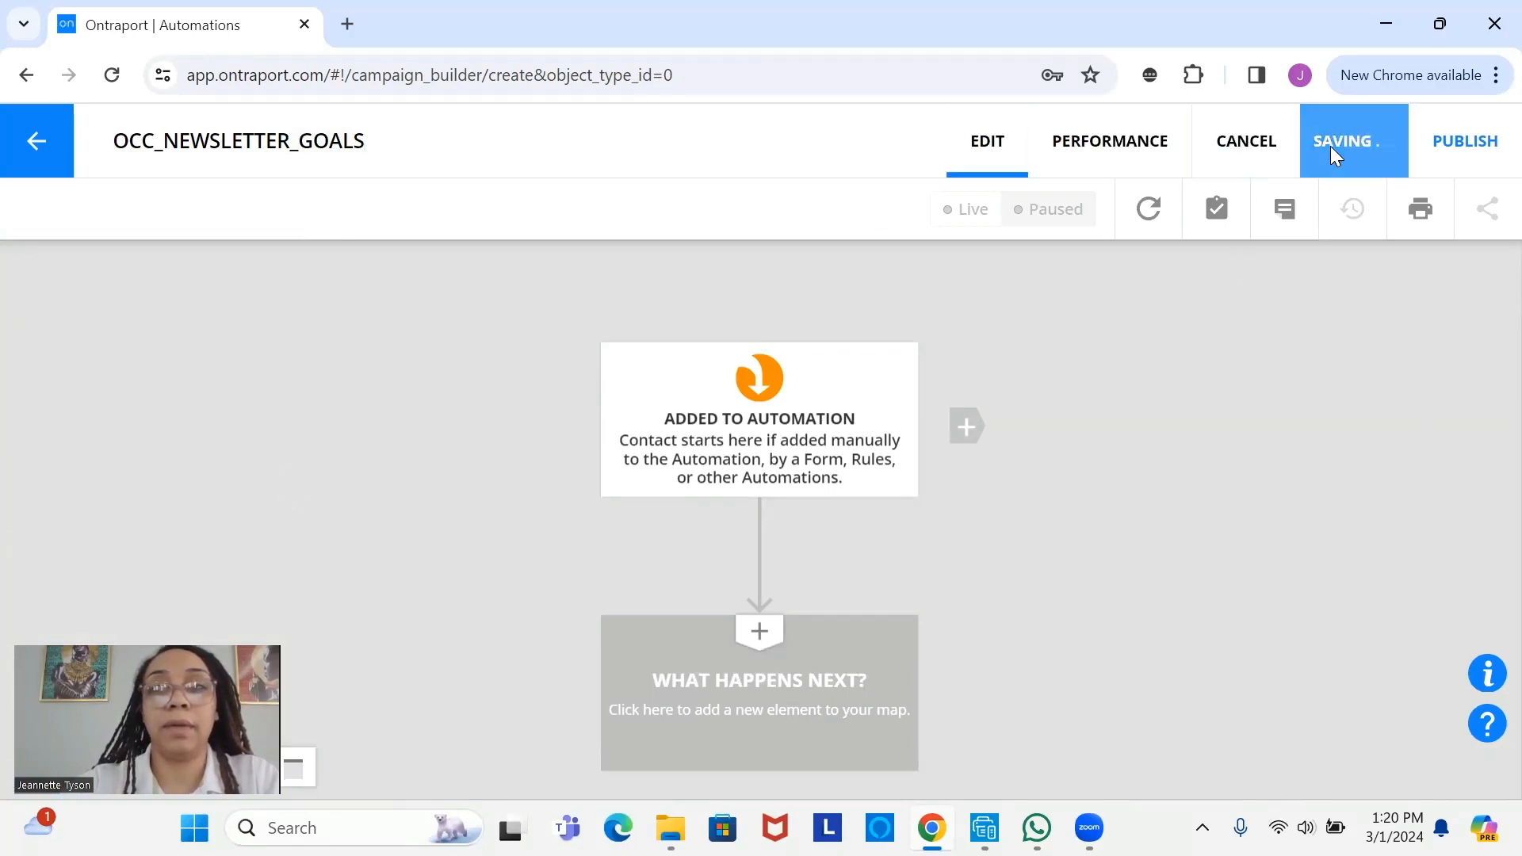
- Recentre the automation map and add an element after the starting step
drag(724, 416, 458, 332)
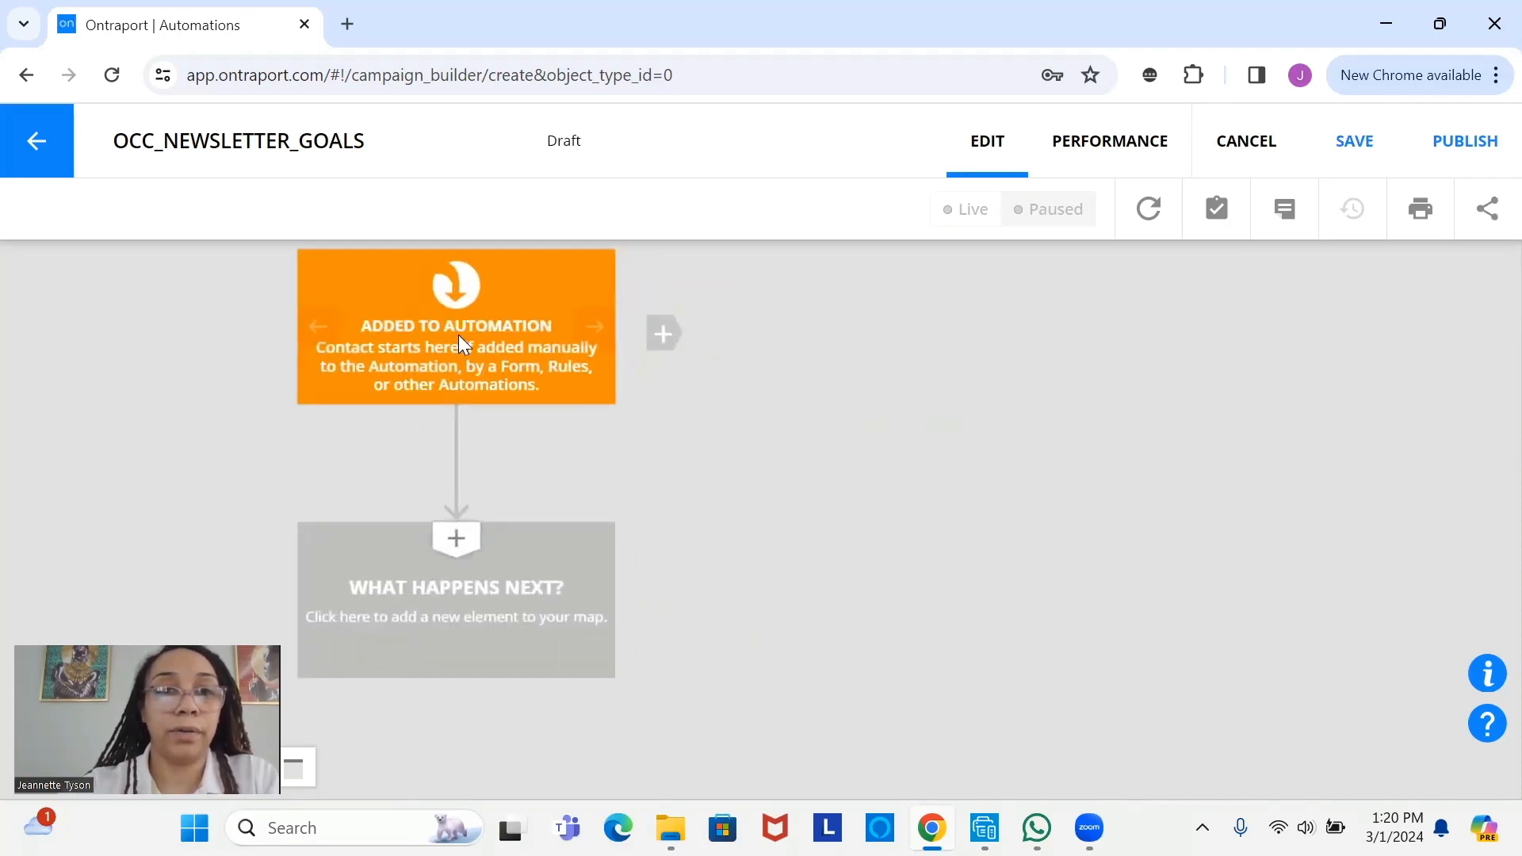
drag(486, 341, 546, 376)
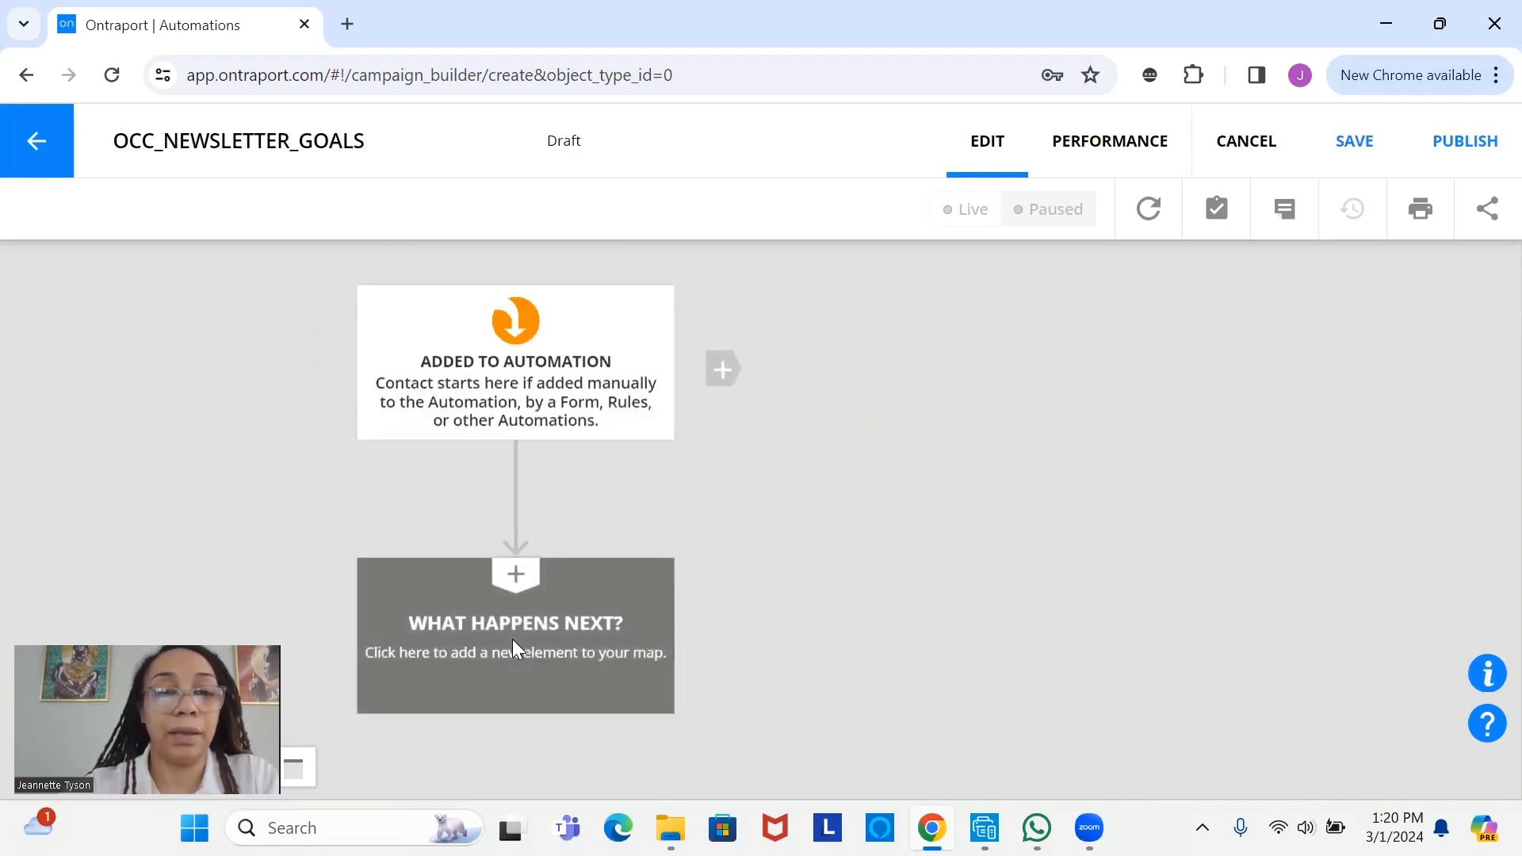
click(513, 648)
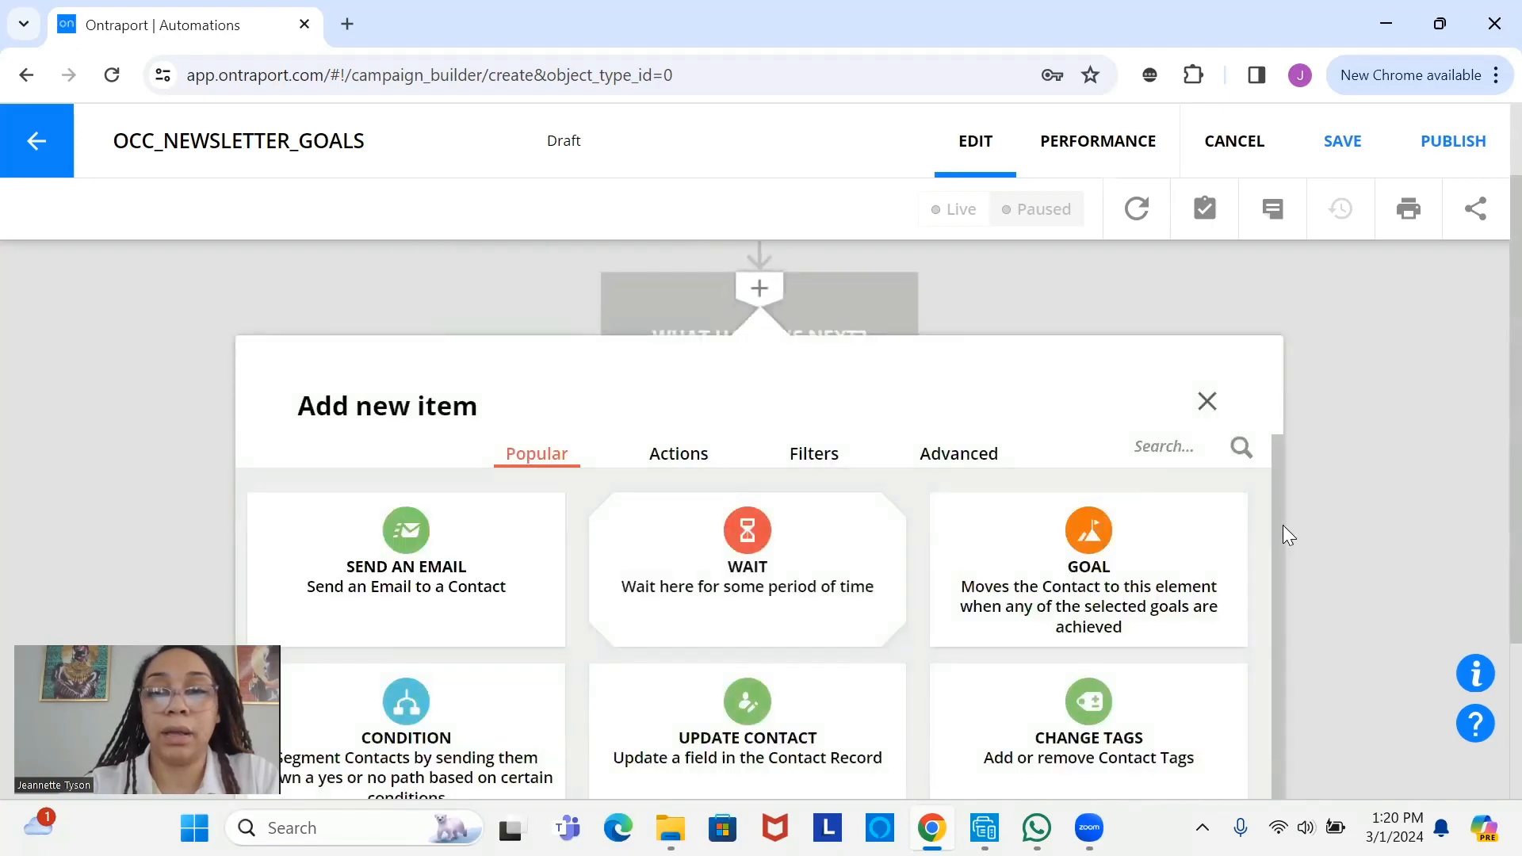
- End the starting path with END and add a 'Contact is added/removed from Automation' trigger
scroll(1273, 517, down, 1)
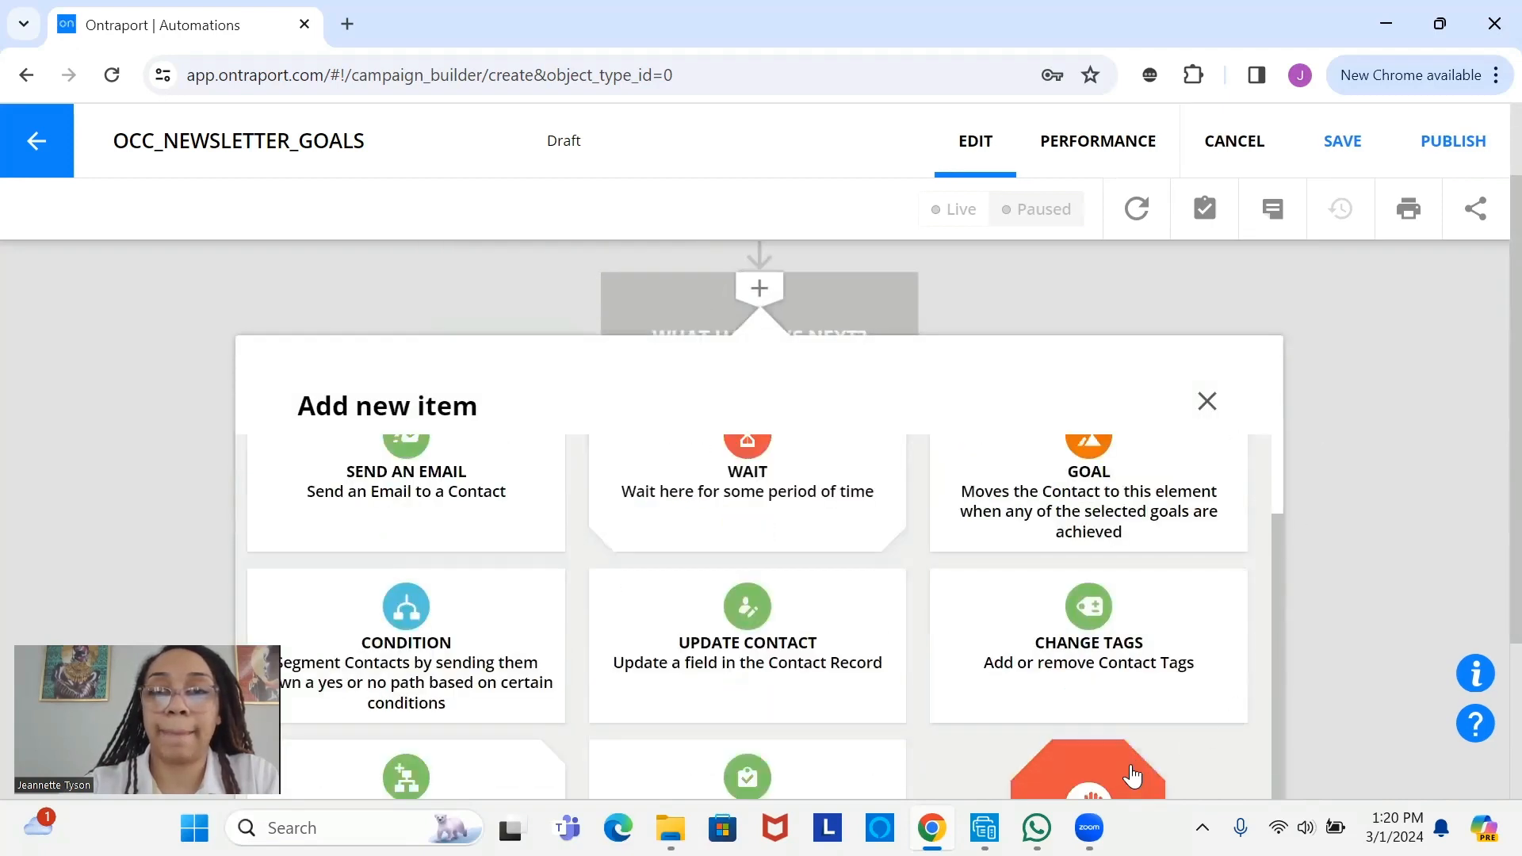
click(1132, 776)
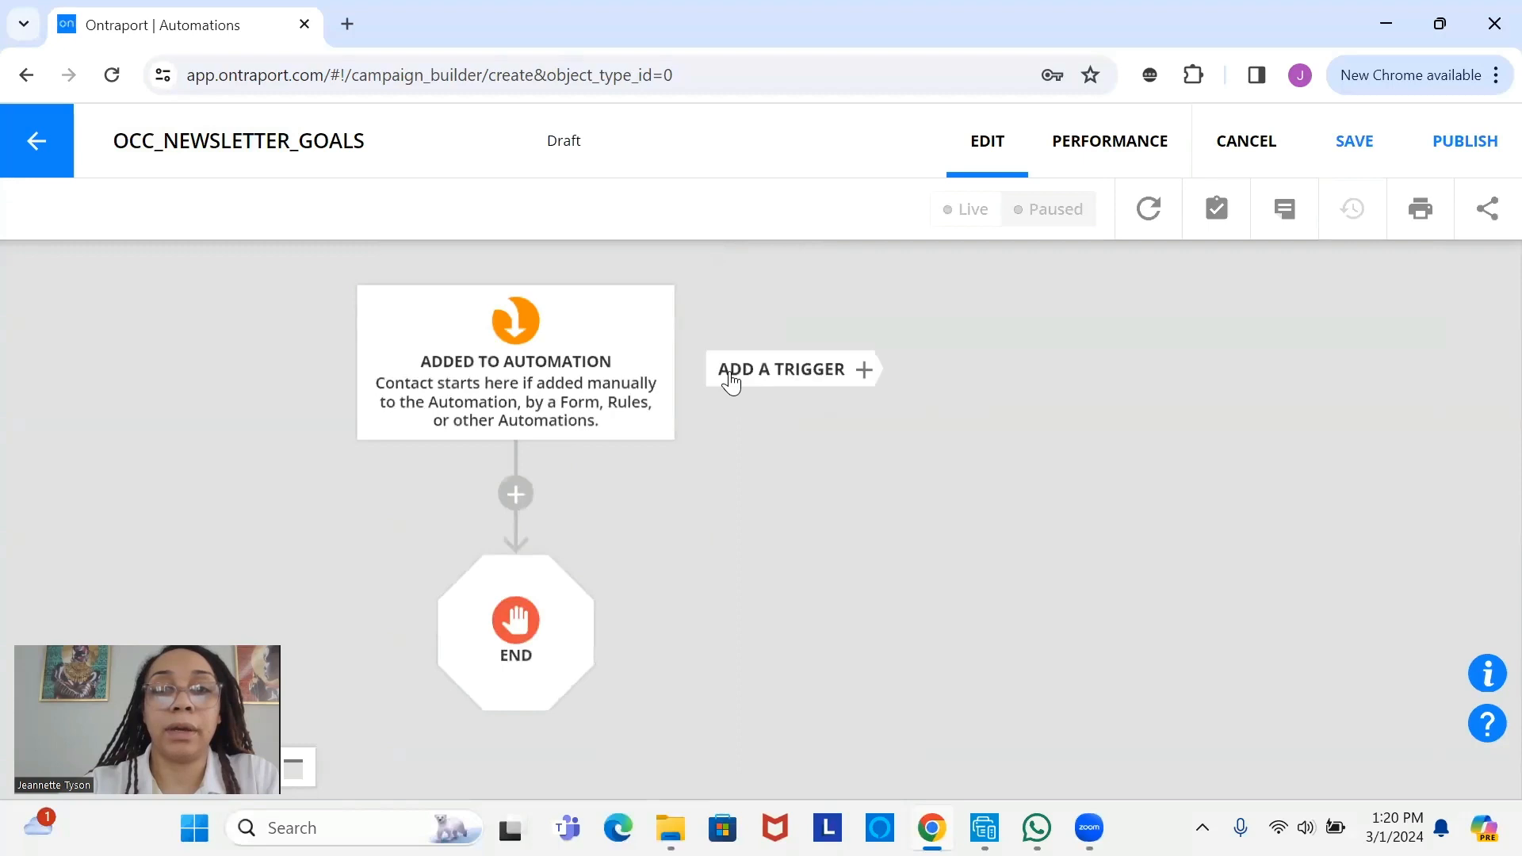
click(729, 373)
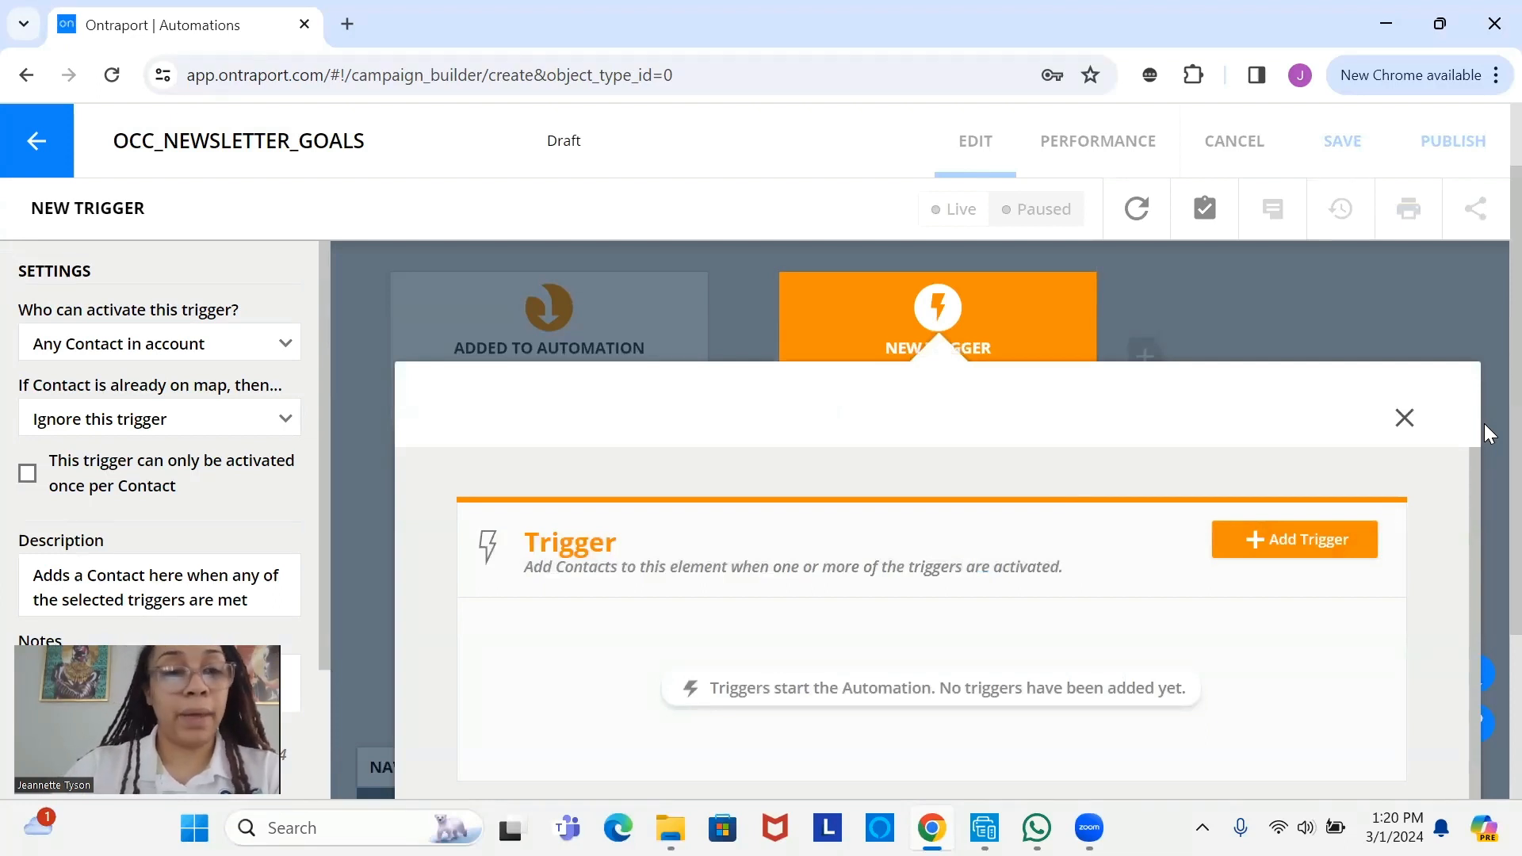
click(1329, 545)
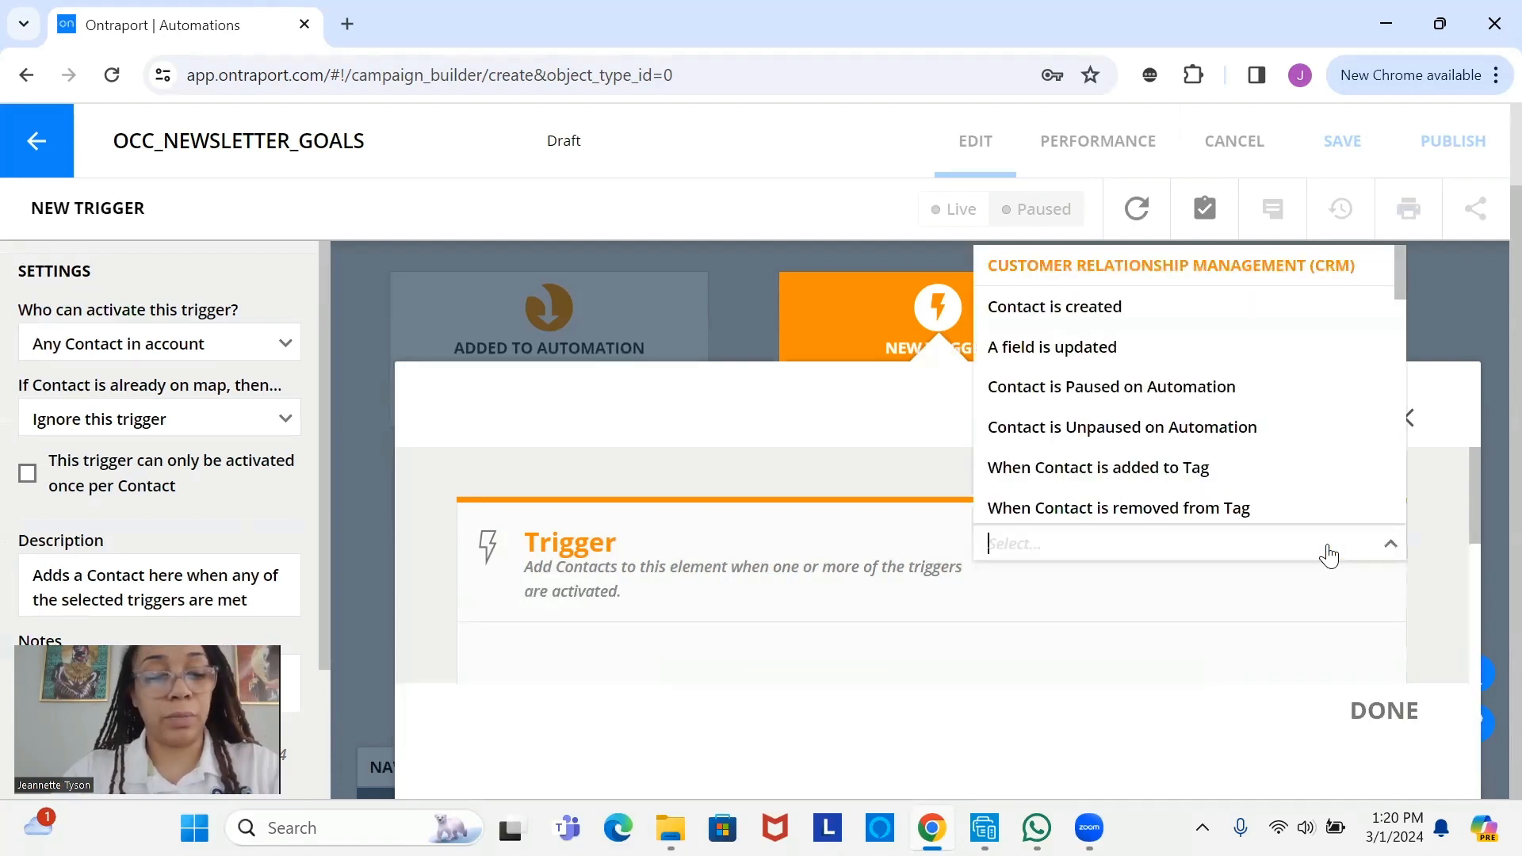
text(auto)
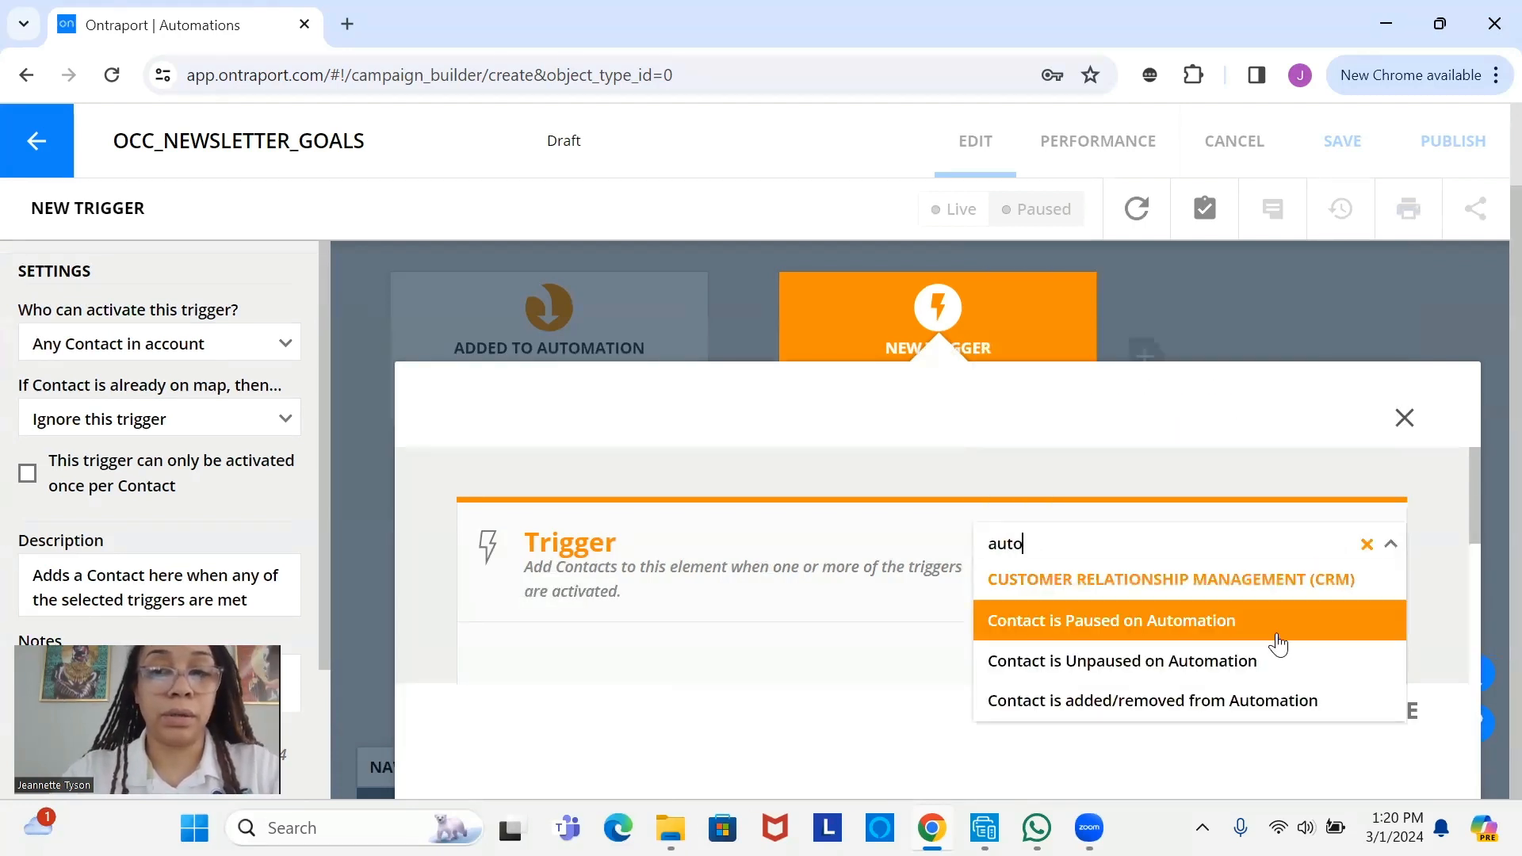
click(1282, 705)
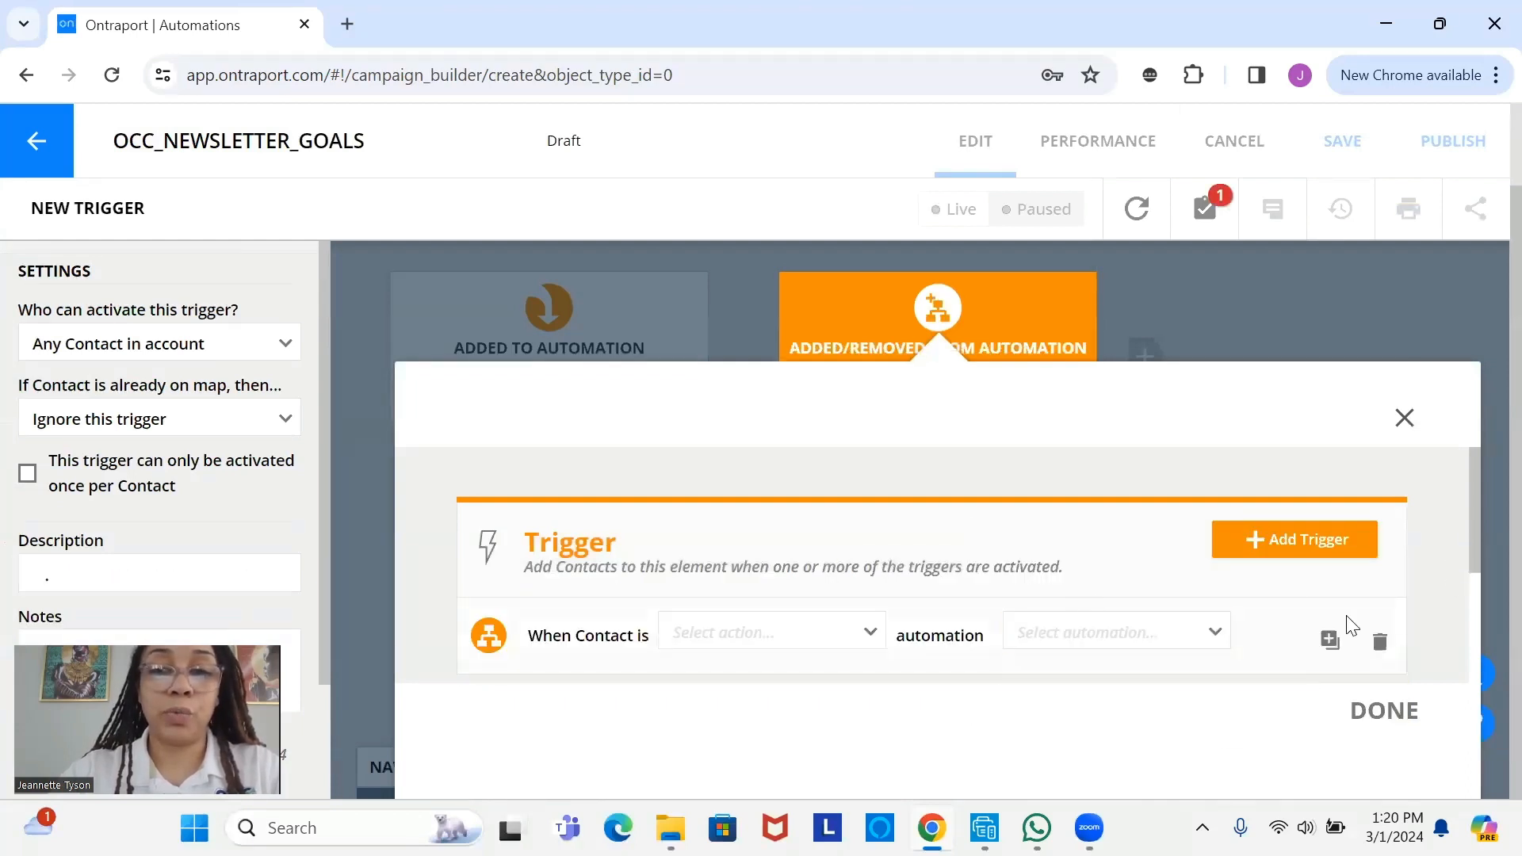
- Set the trigger to fire when contacts are added to OCC_NEWSLETTER_ATM
scroll(1483, 570, down, 2)
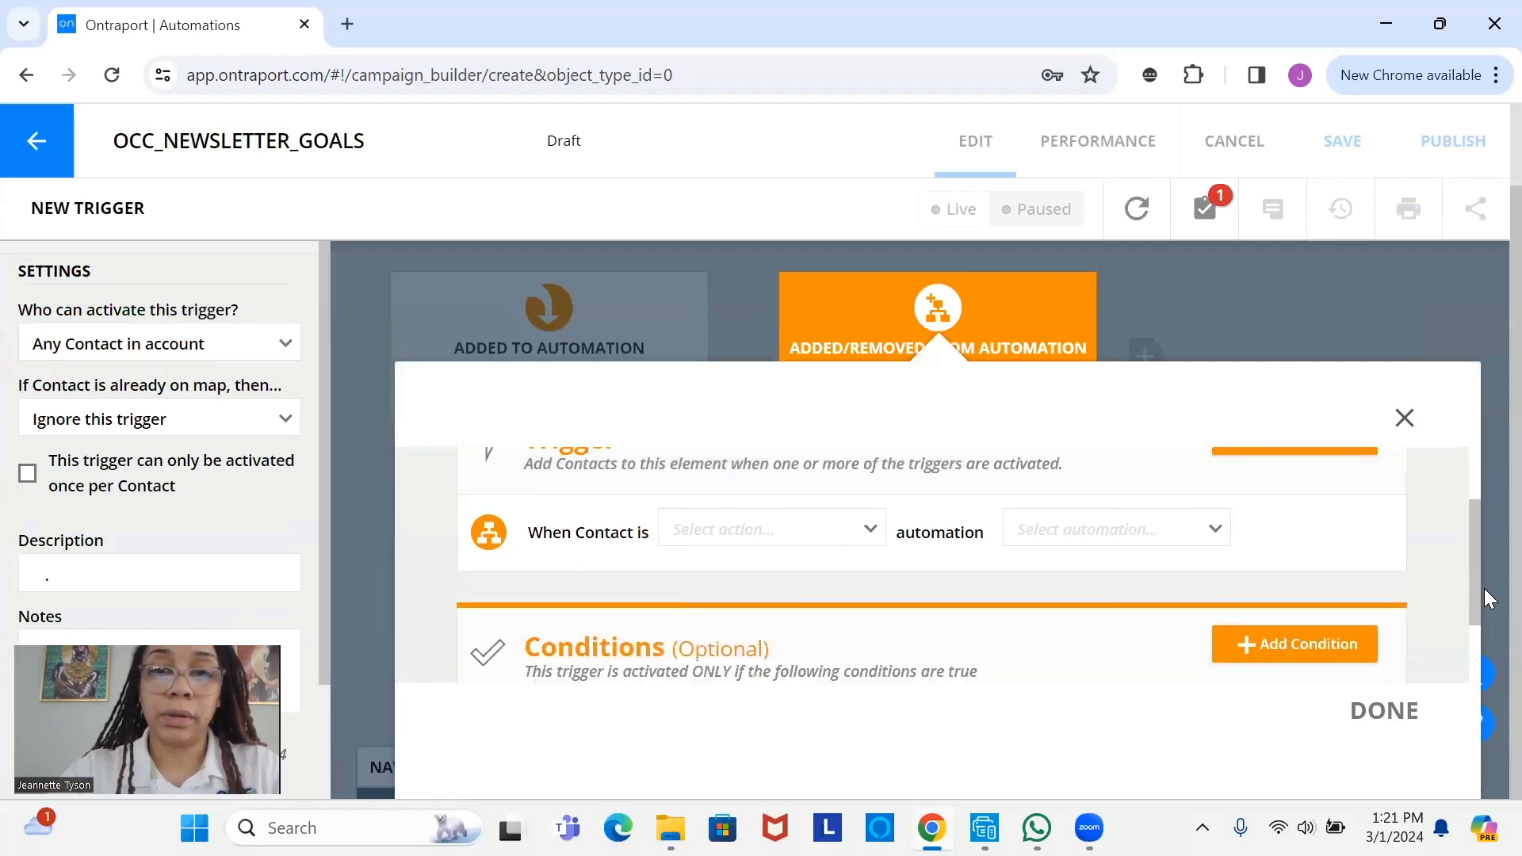
click(774, 510)
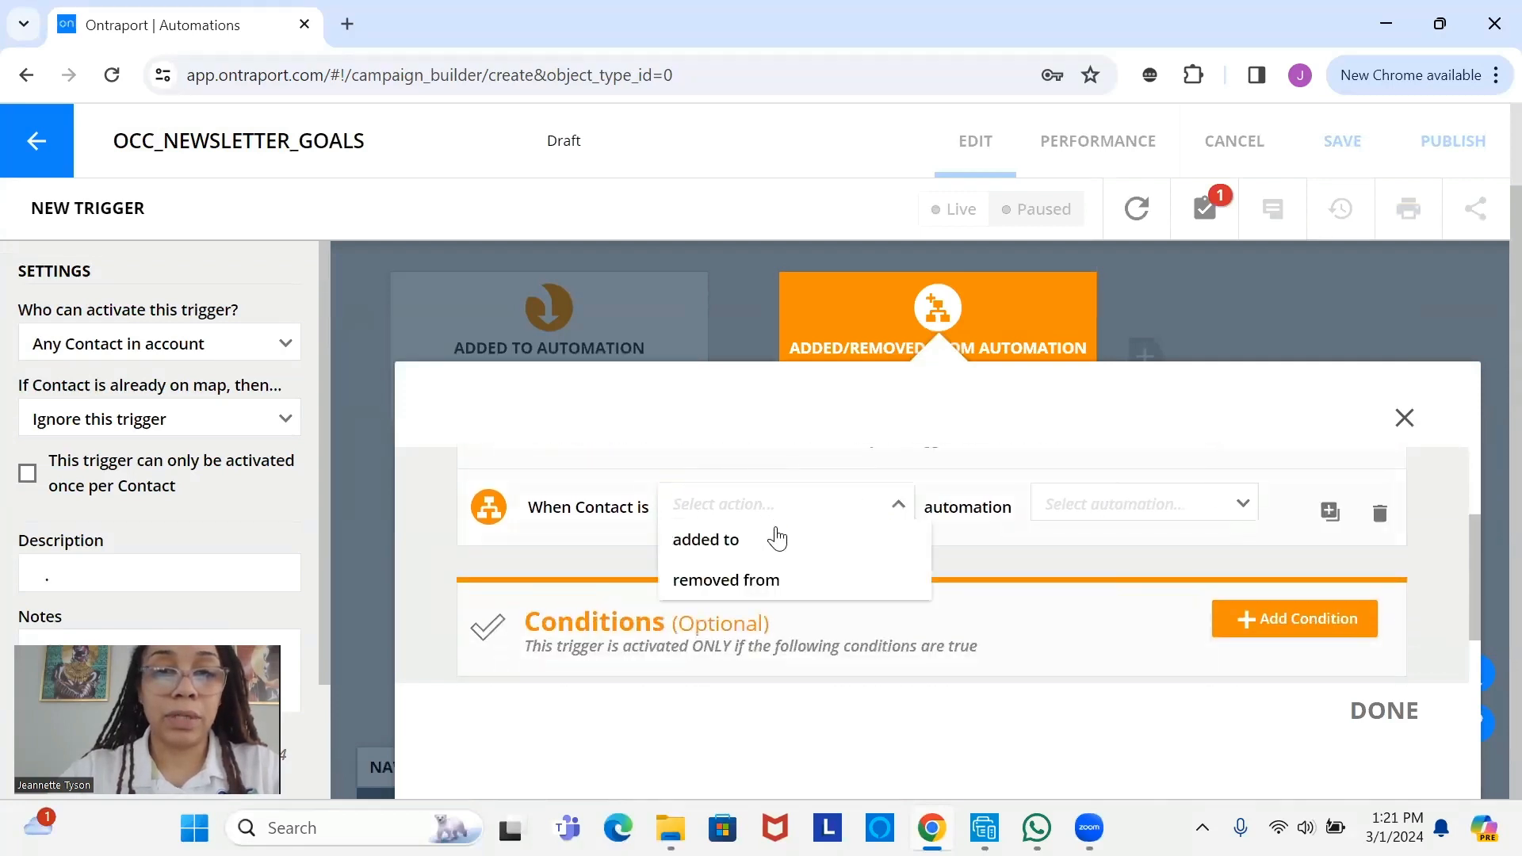
click(775, 542)
click(1081, 503)
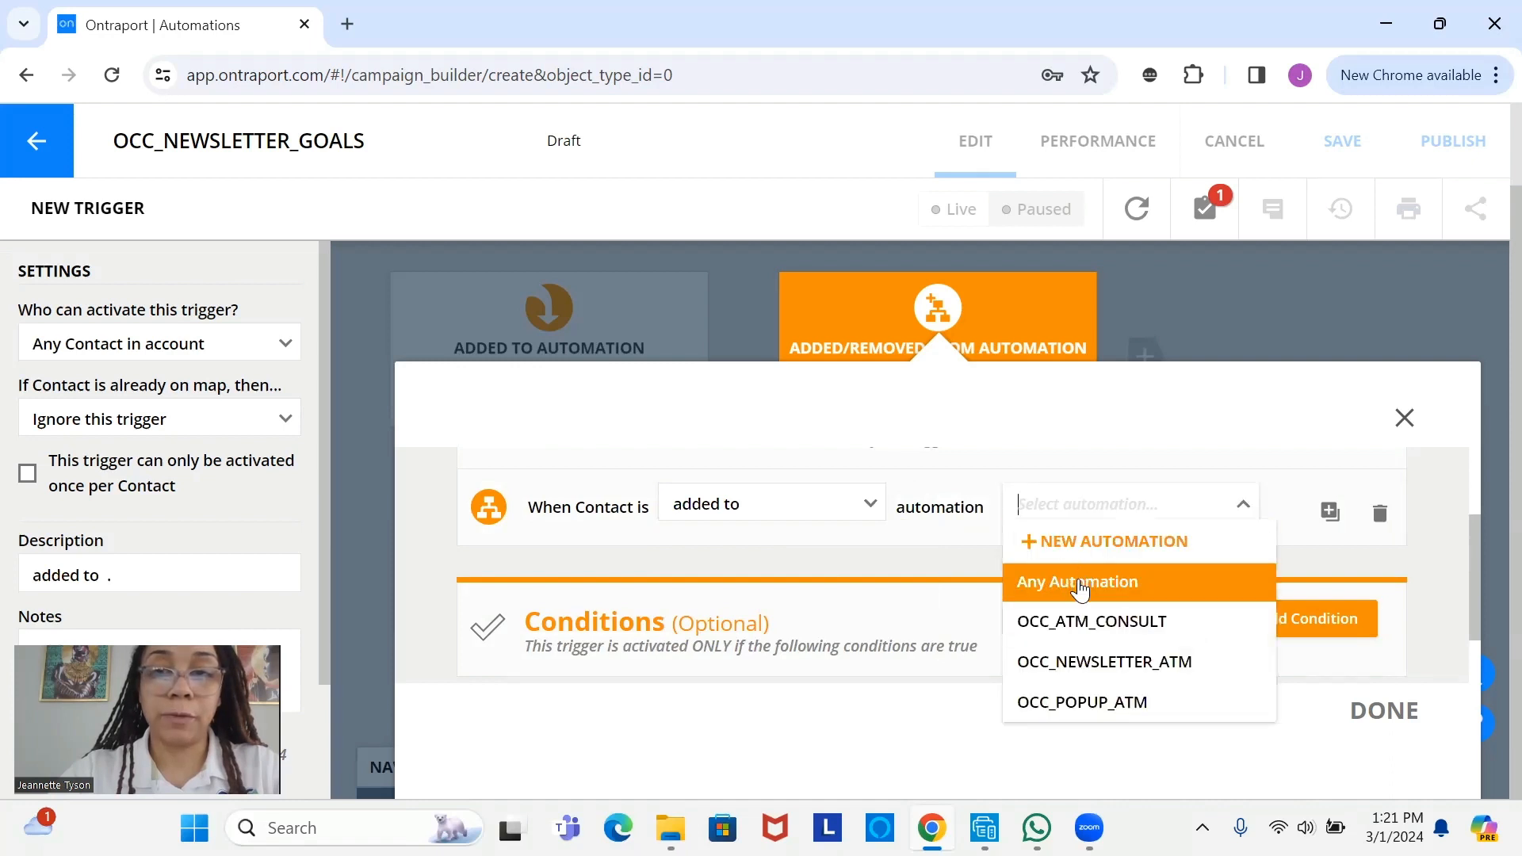
click(1090, 676)
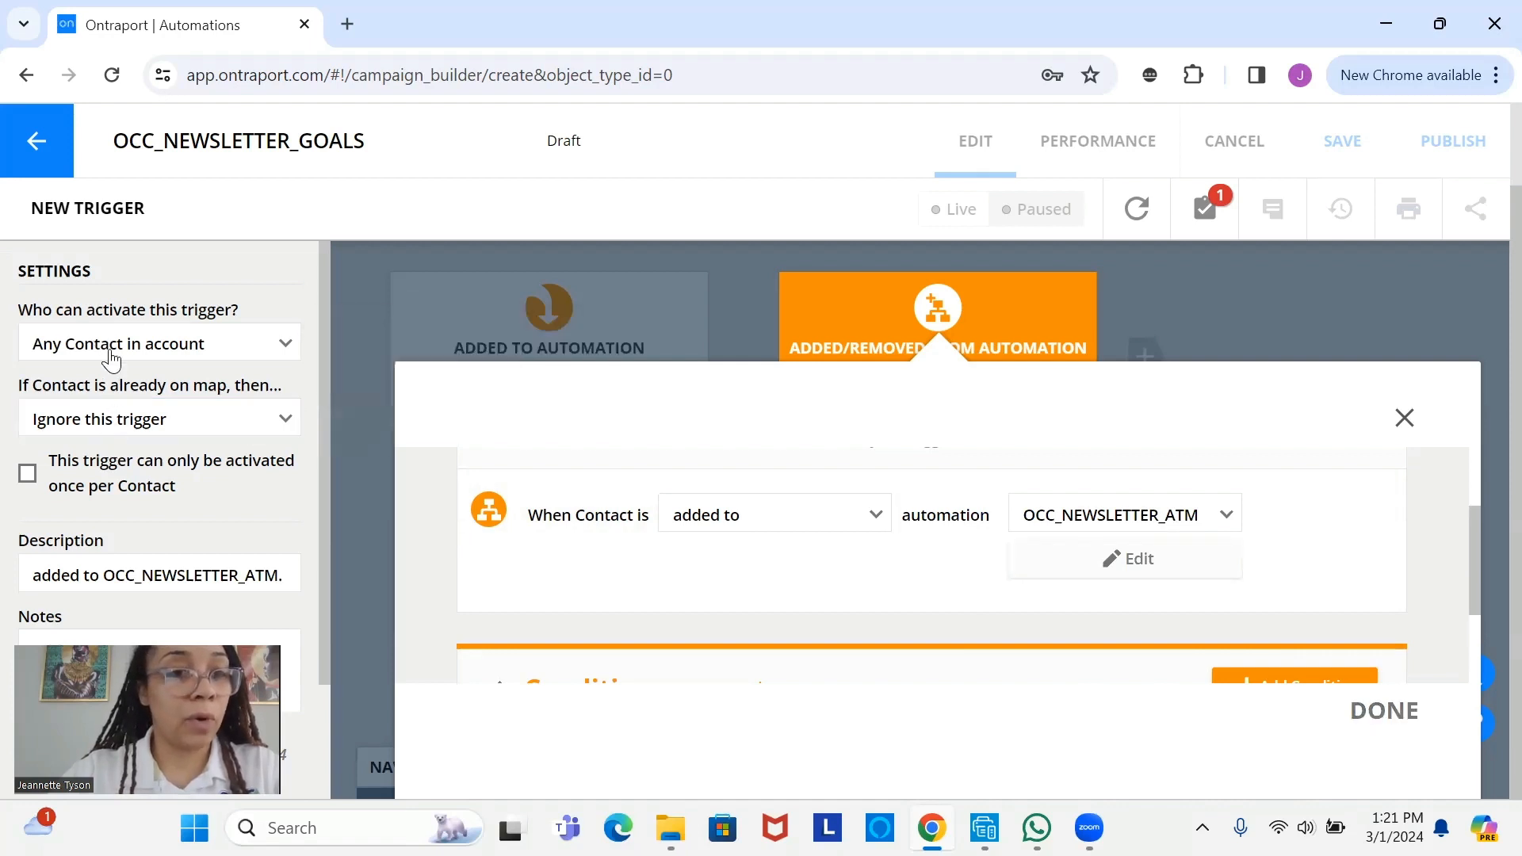
mouse_move(157, 341)
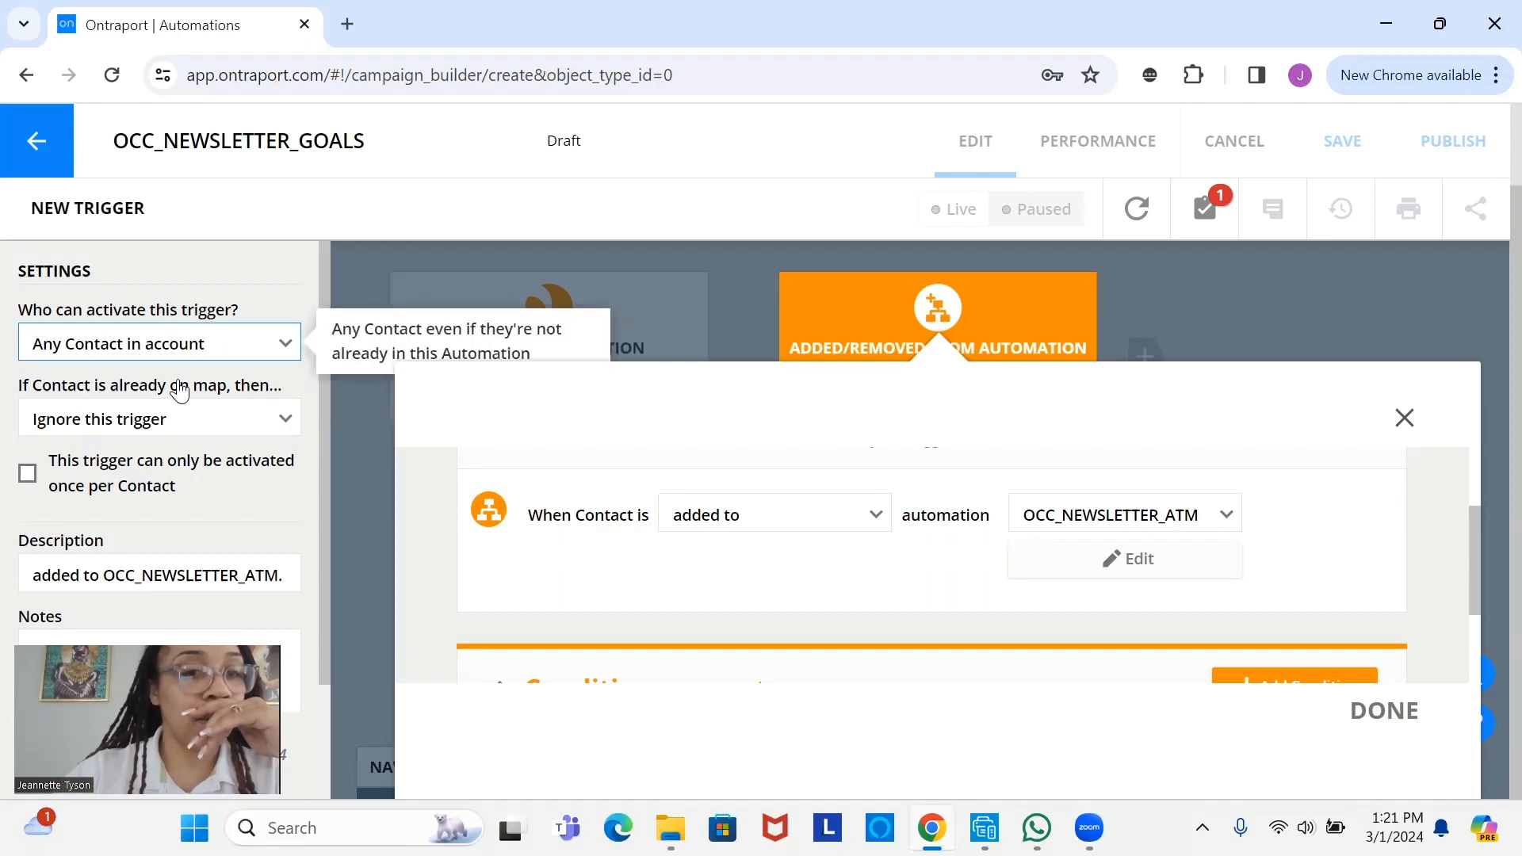
mouse_move(168, 417)
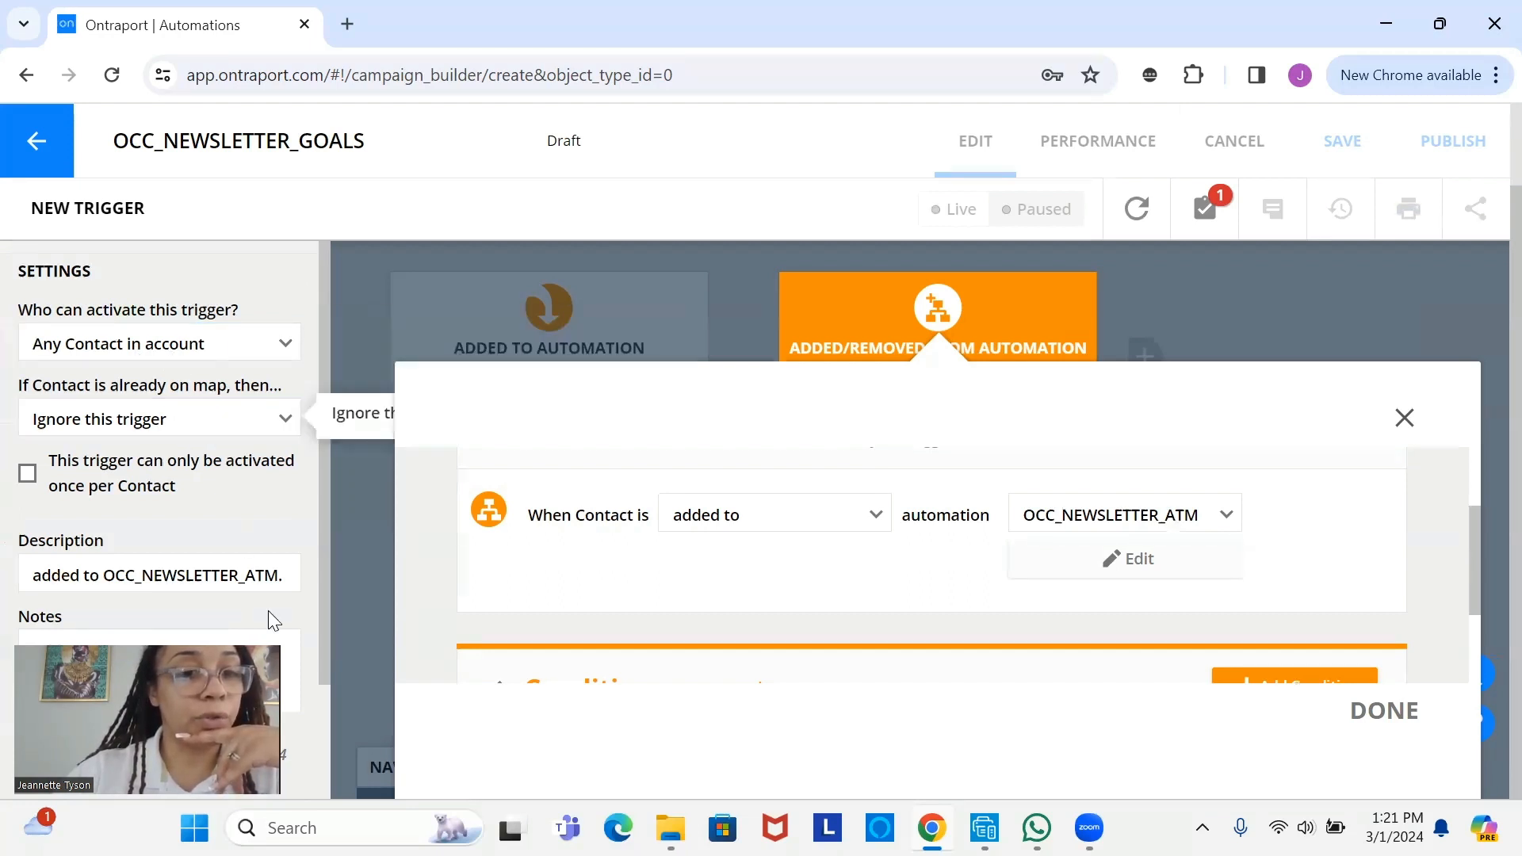
click(1388, 715)
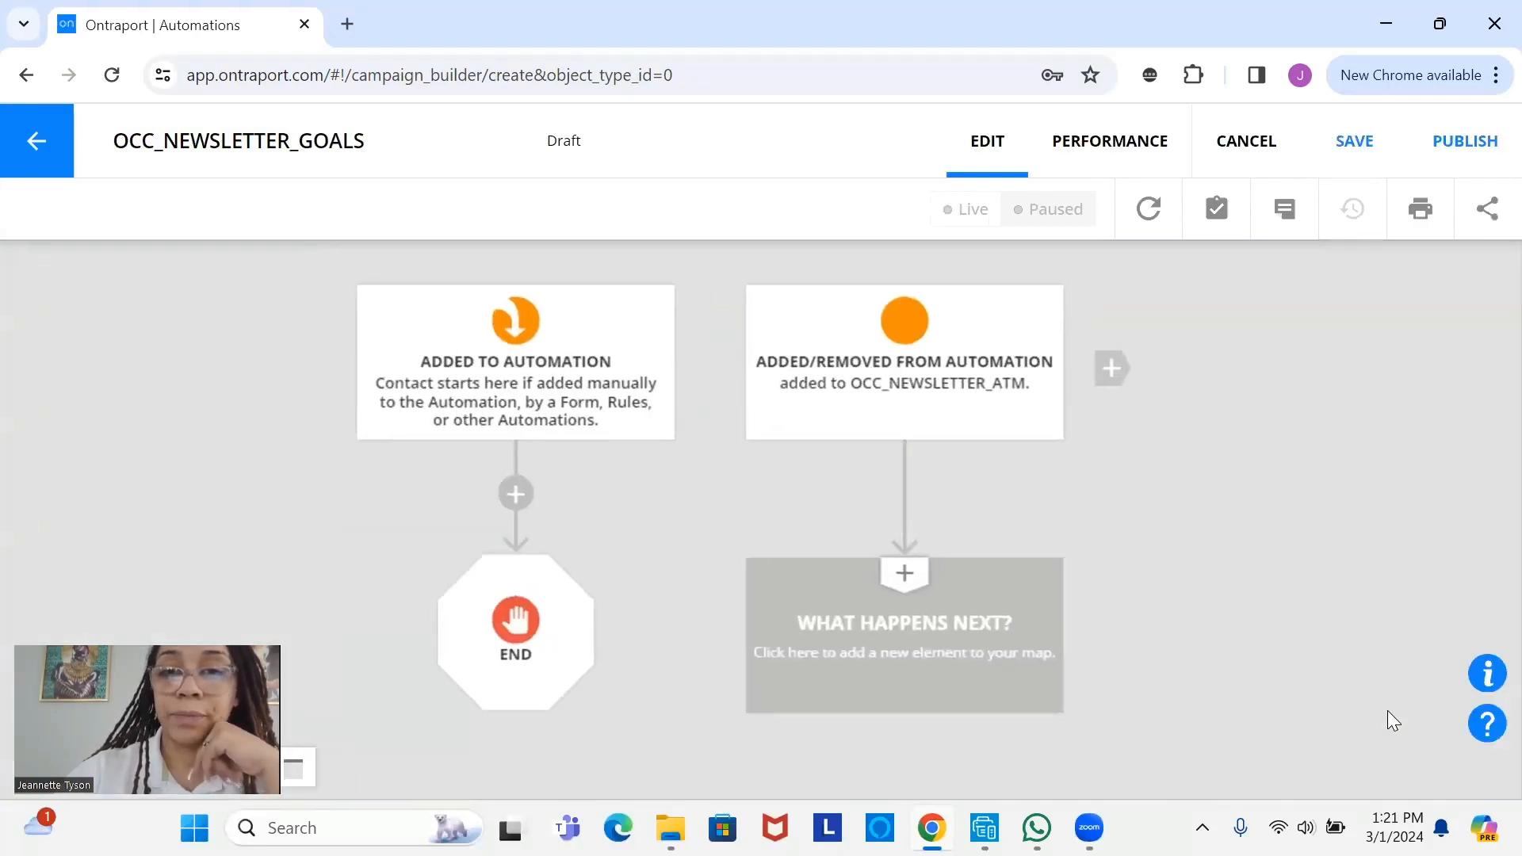
- Add a wait-until-goal-is-reached step after the trigger and open its Goal element's settings
click(911, 631)
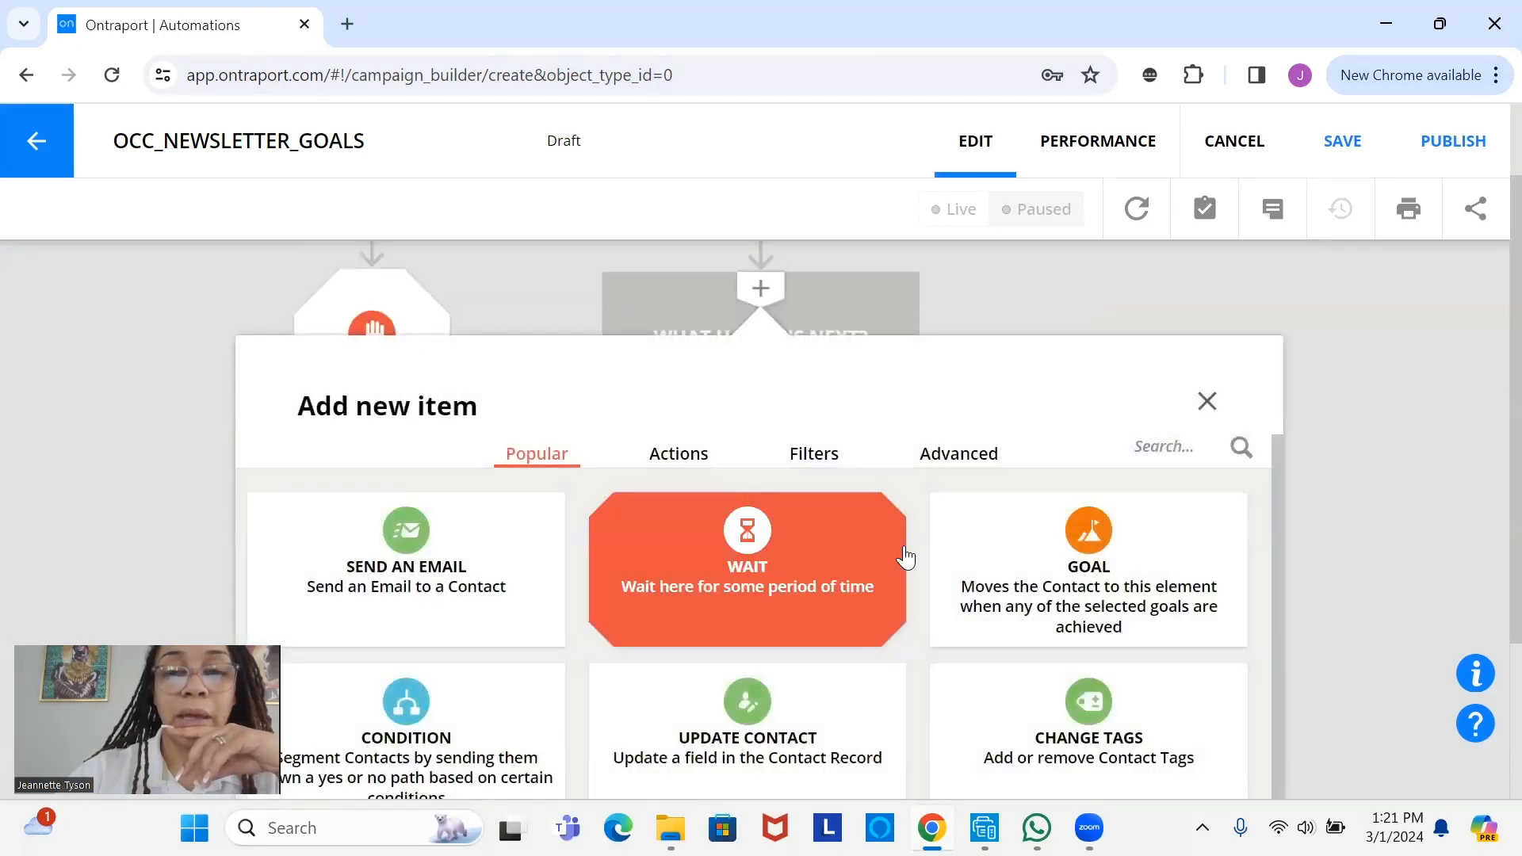
click(1056, 552)
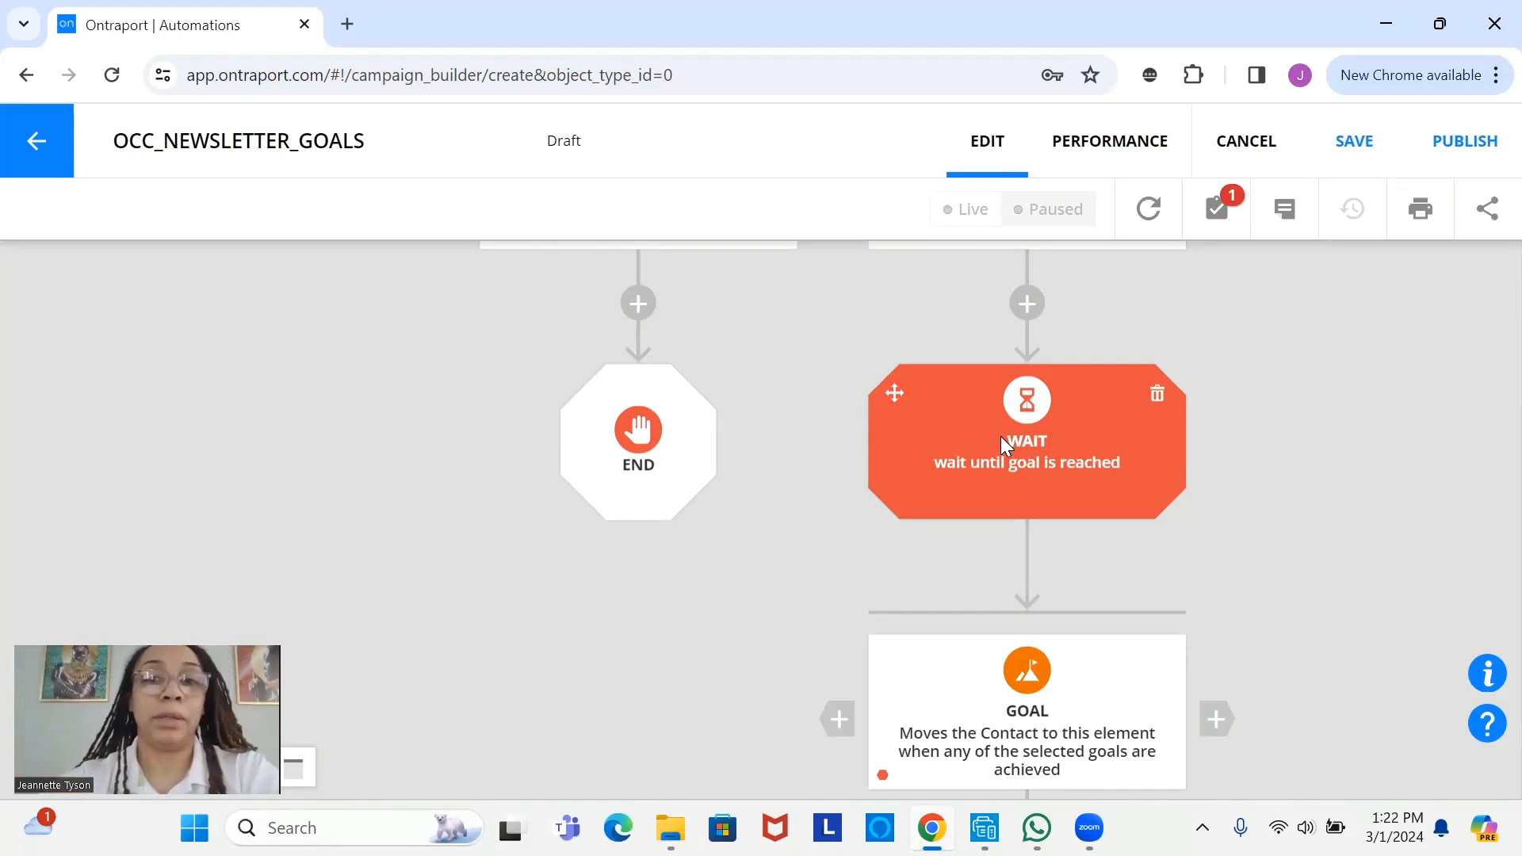
drag(989, 441, 856, 405)
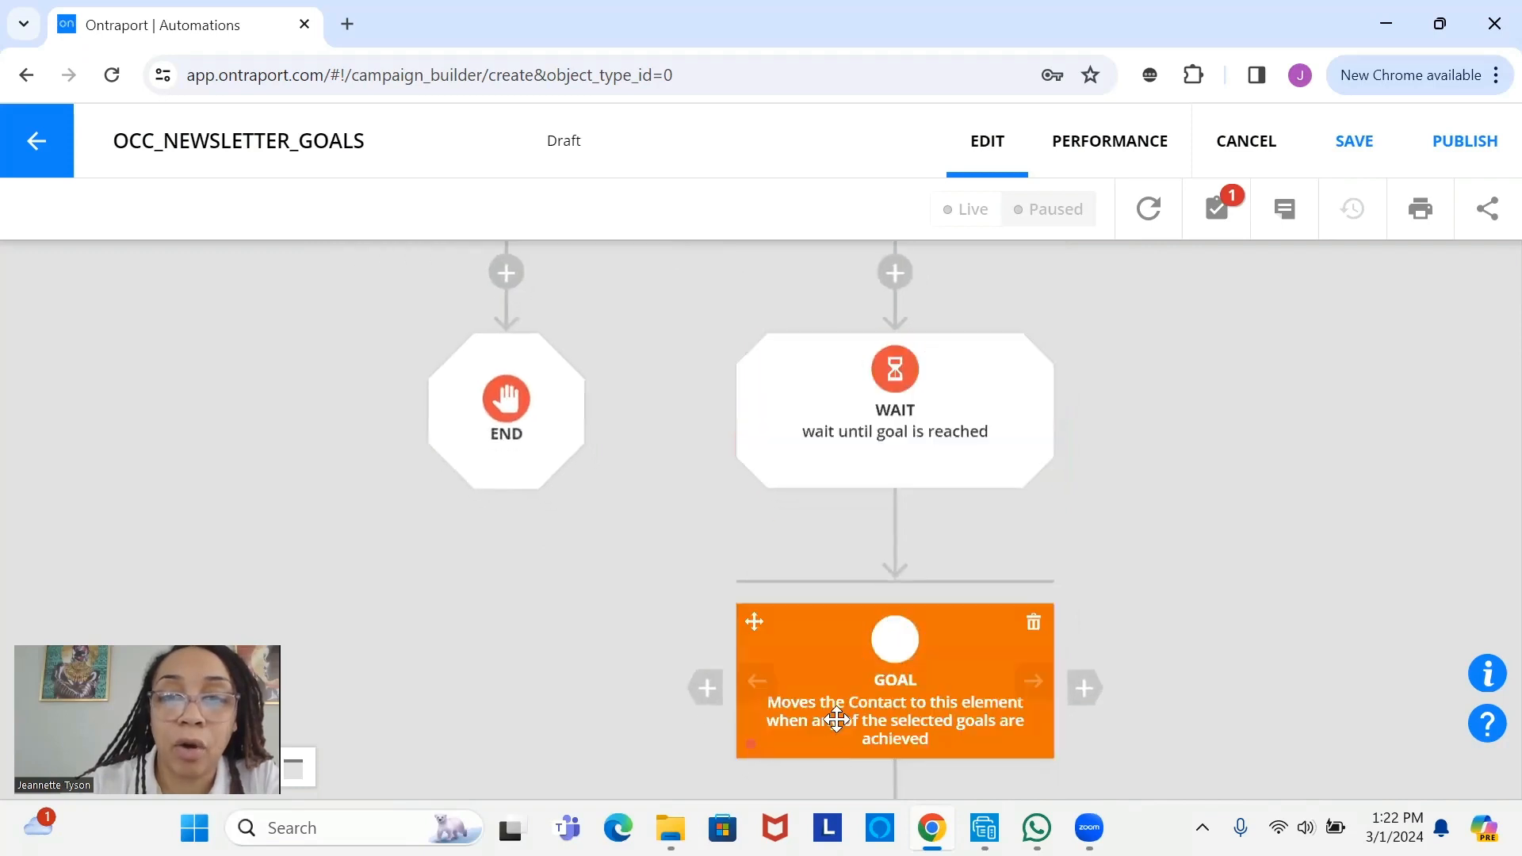
click(853, 660)
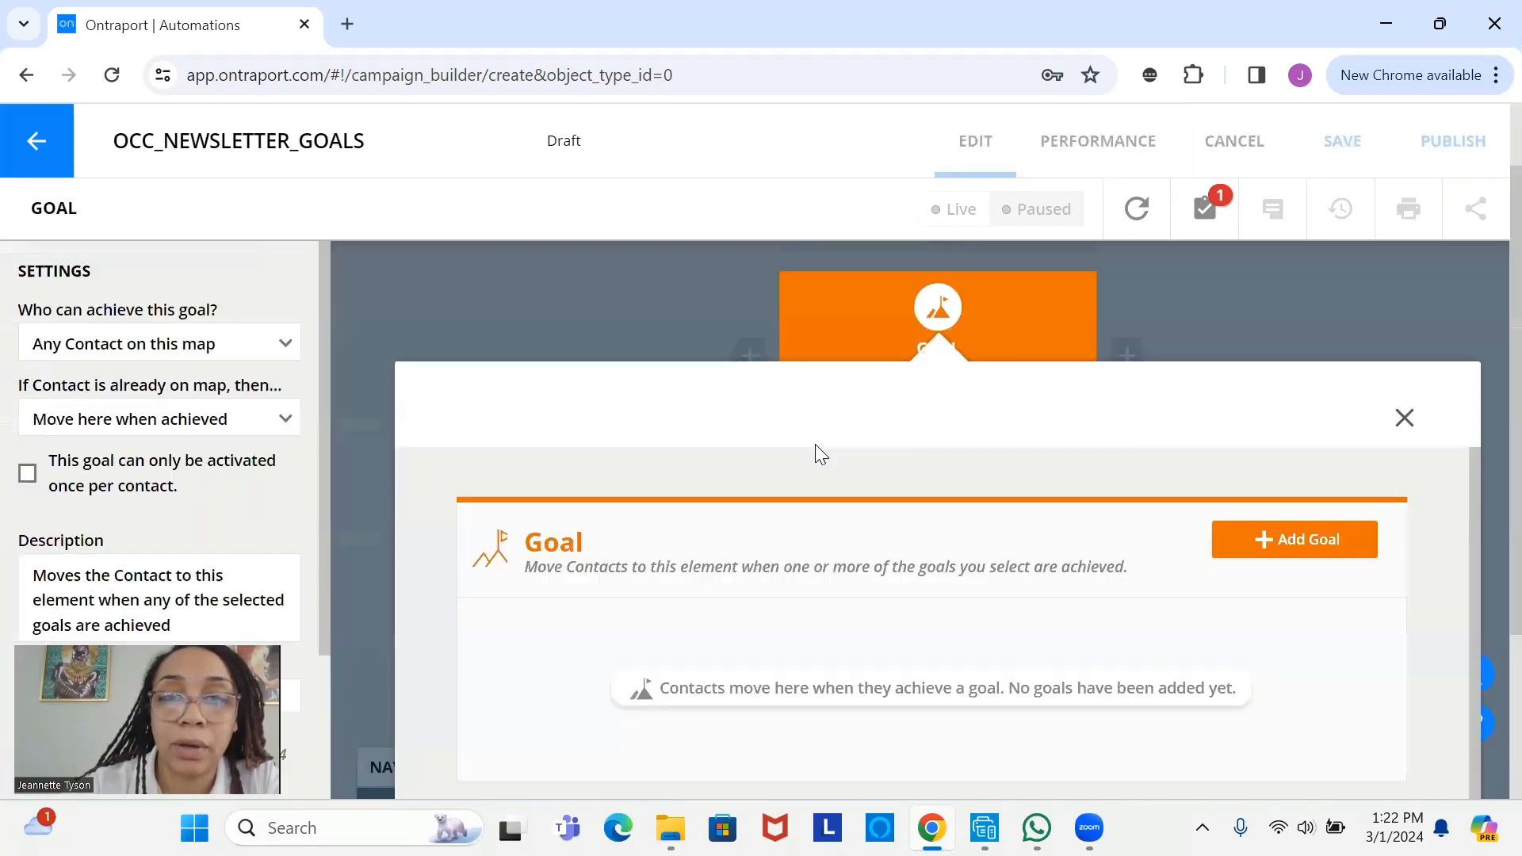
- Set the goal to Clicks an Email link on OCC_Newsletter_EMAIL, link number 0
click(1284, 545)
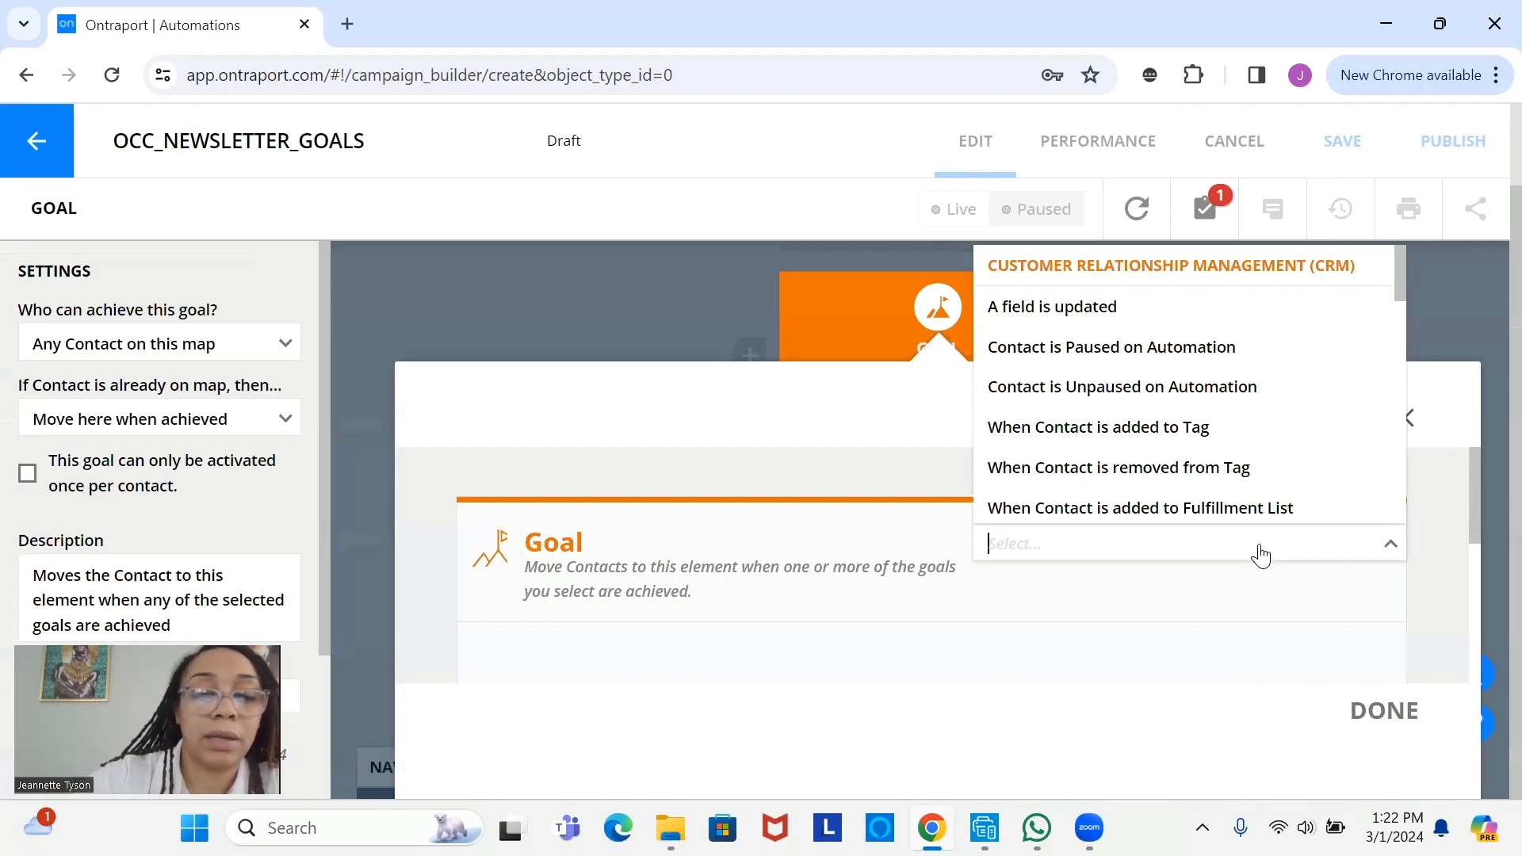
text(click)
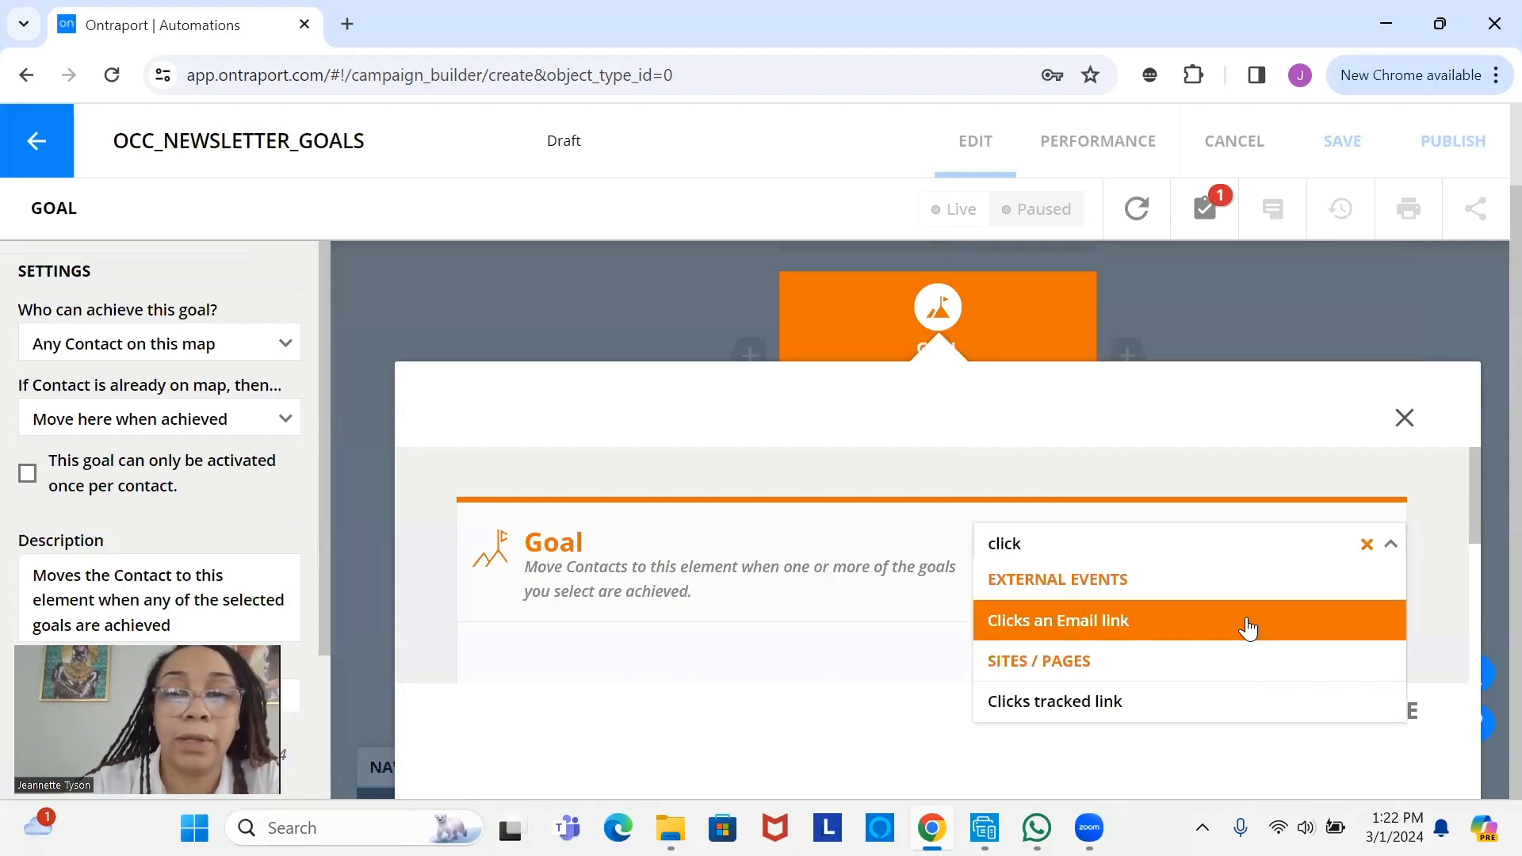
click(1249, 625)
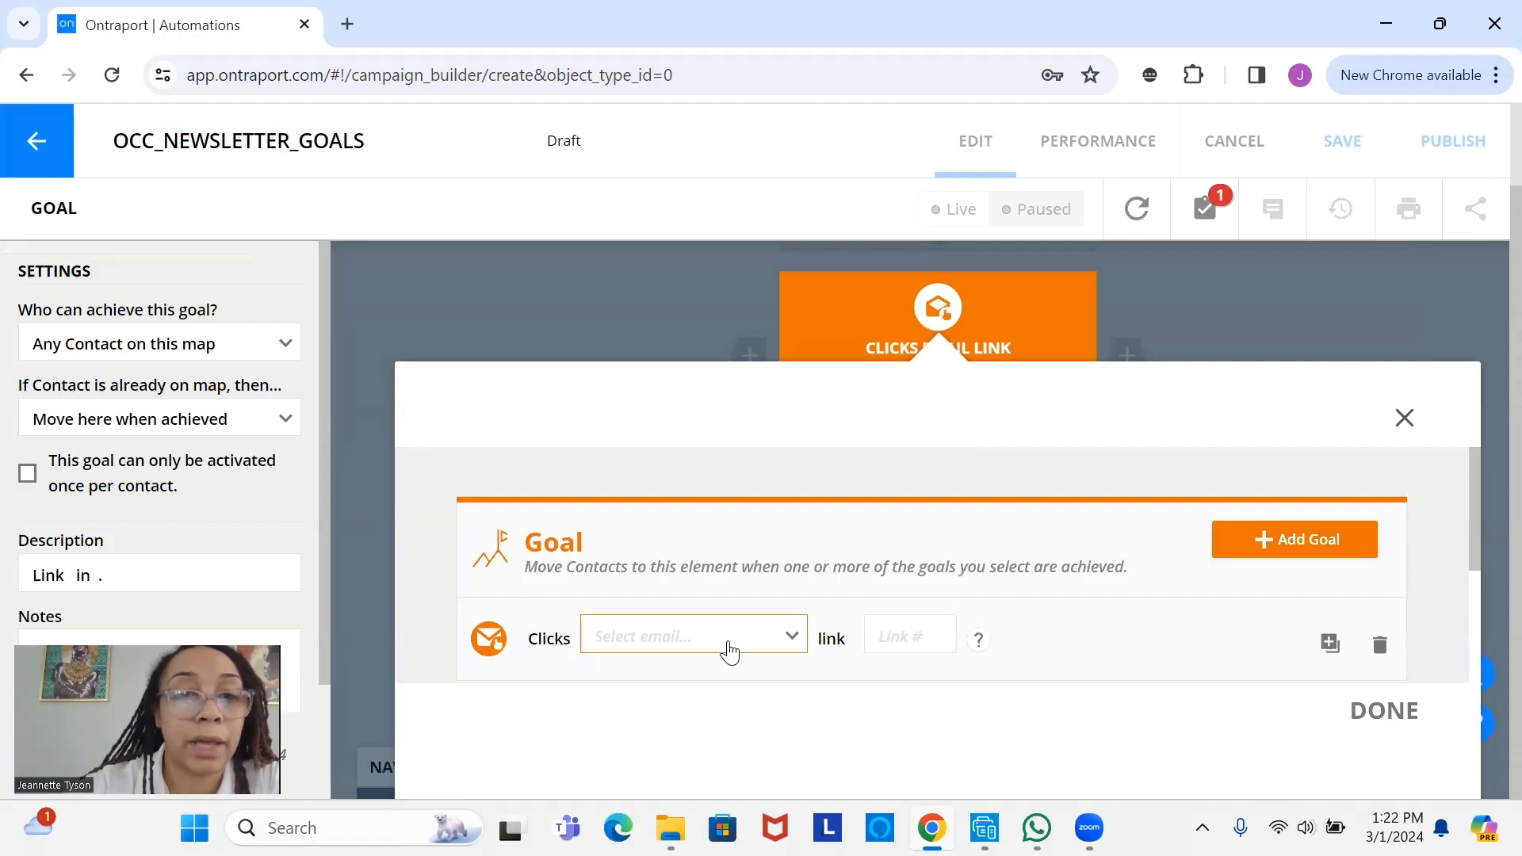
click(731, 652)
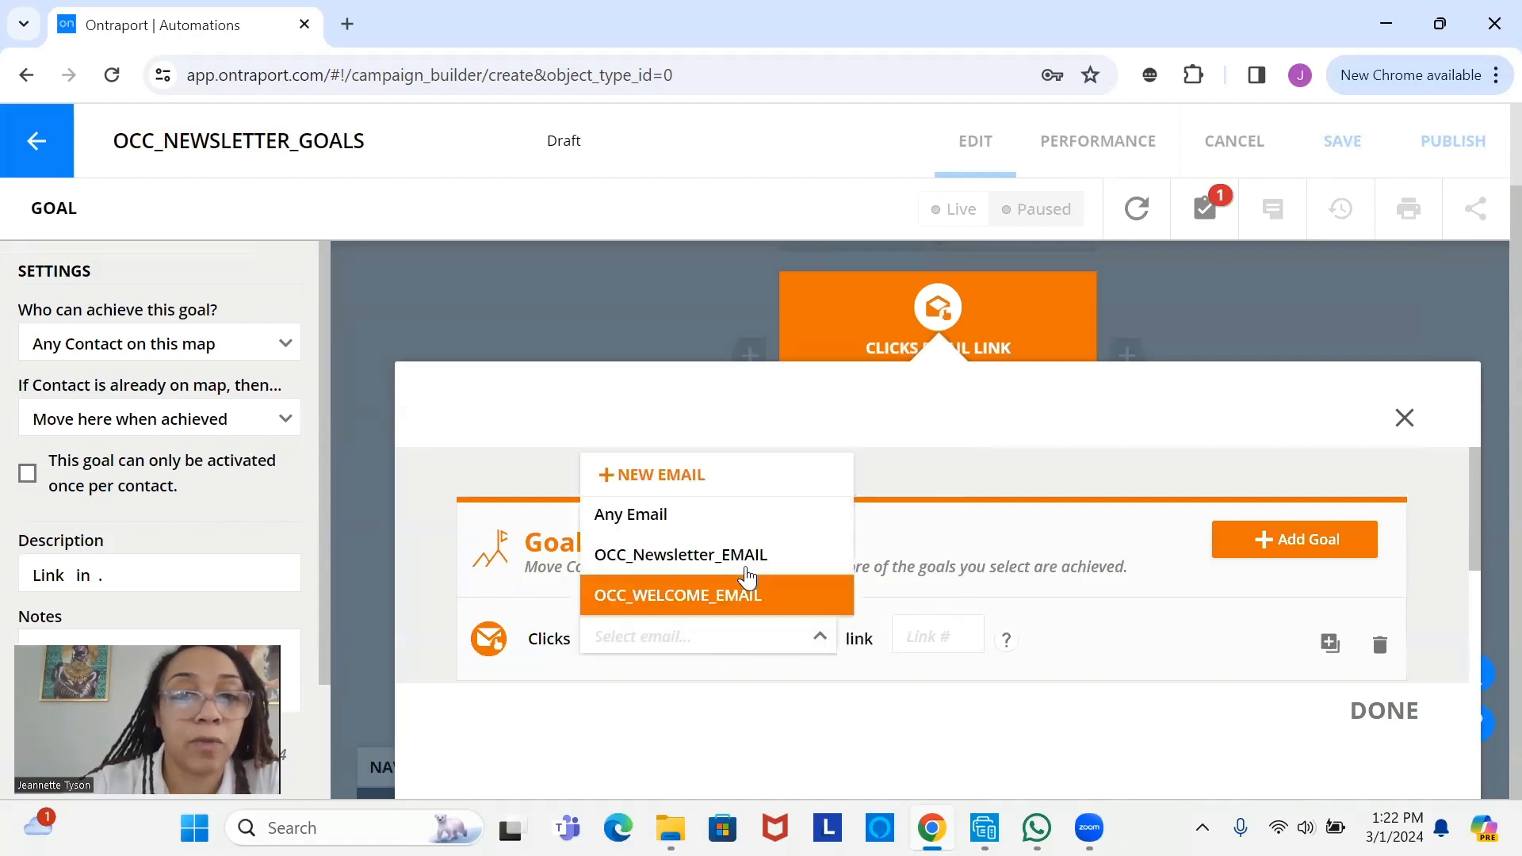
click(761, 557)
click(1051, 639)
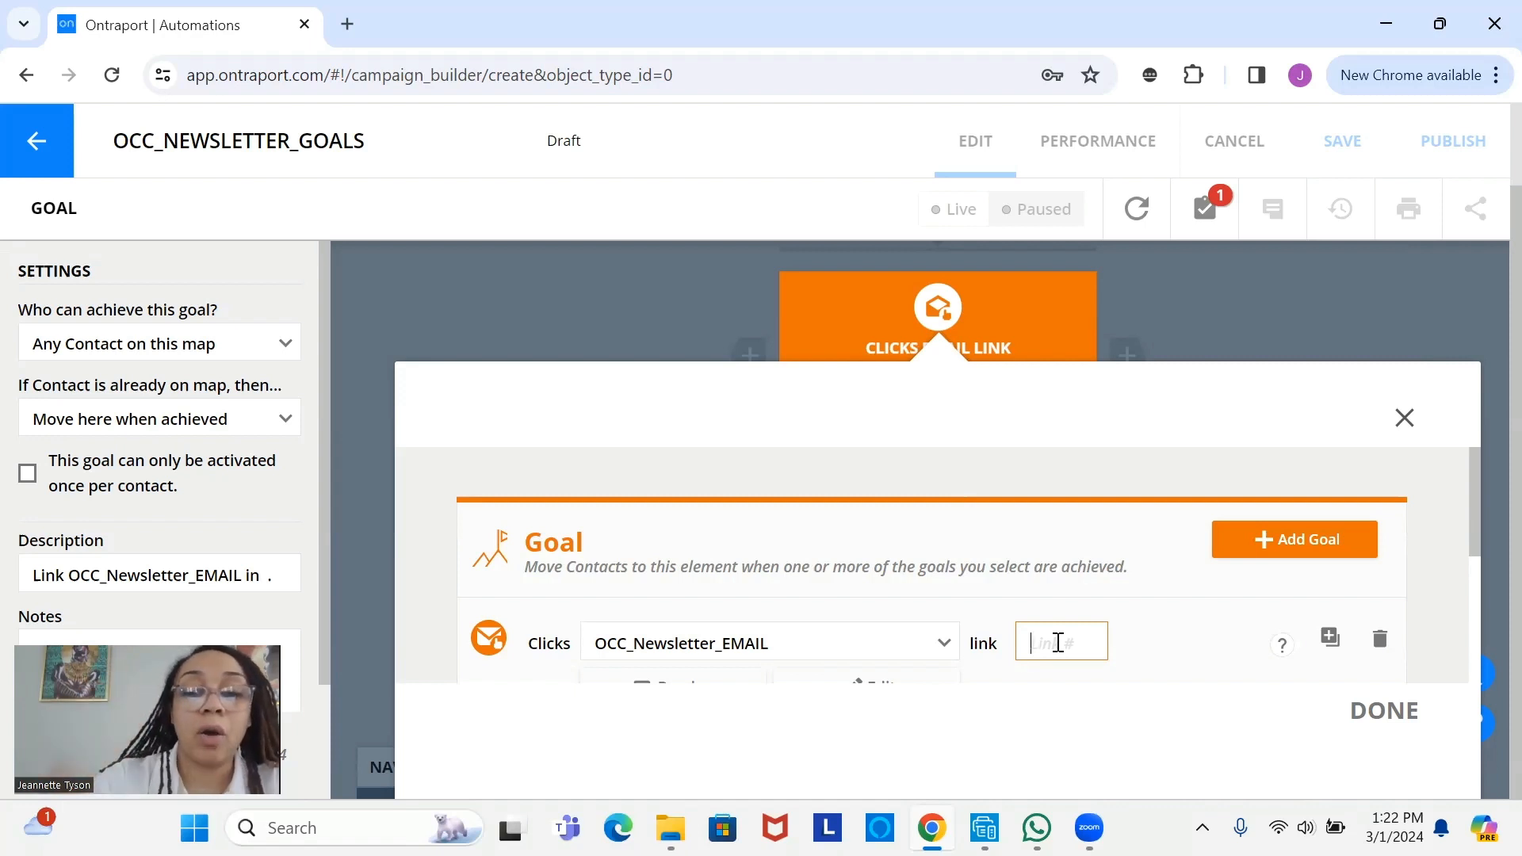
text(0)
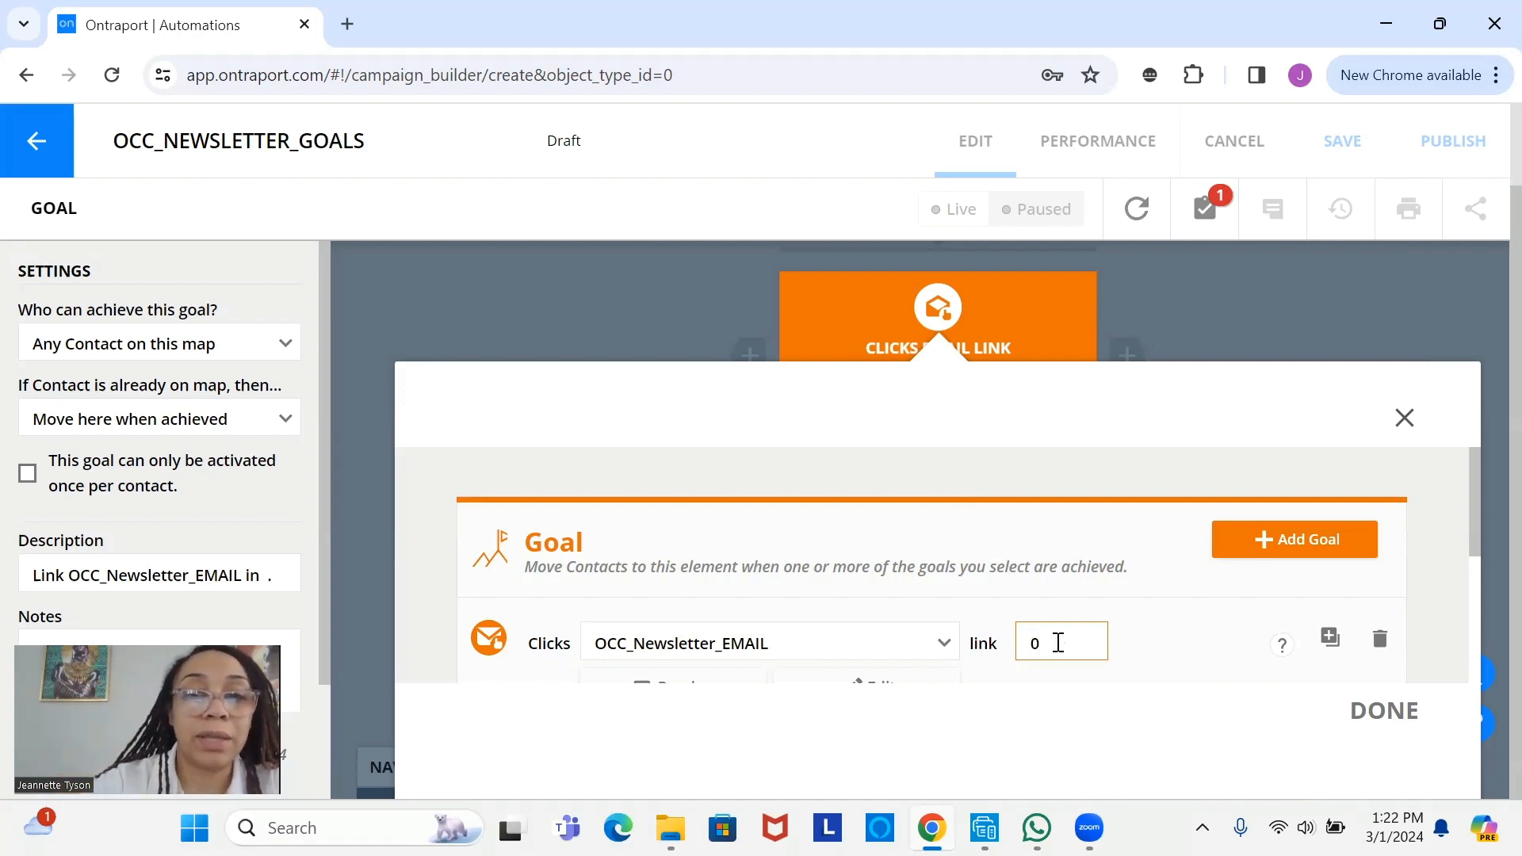
click(1393, 726)
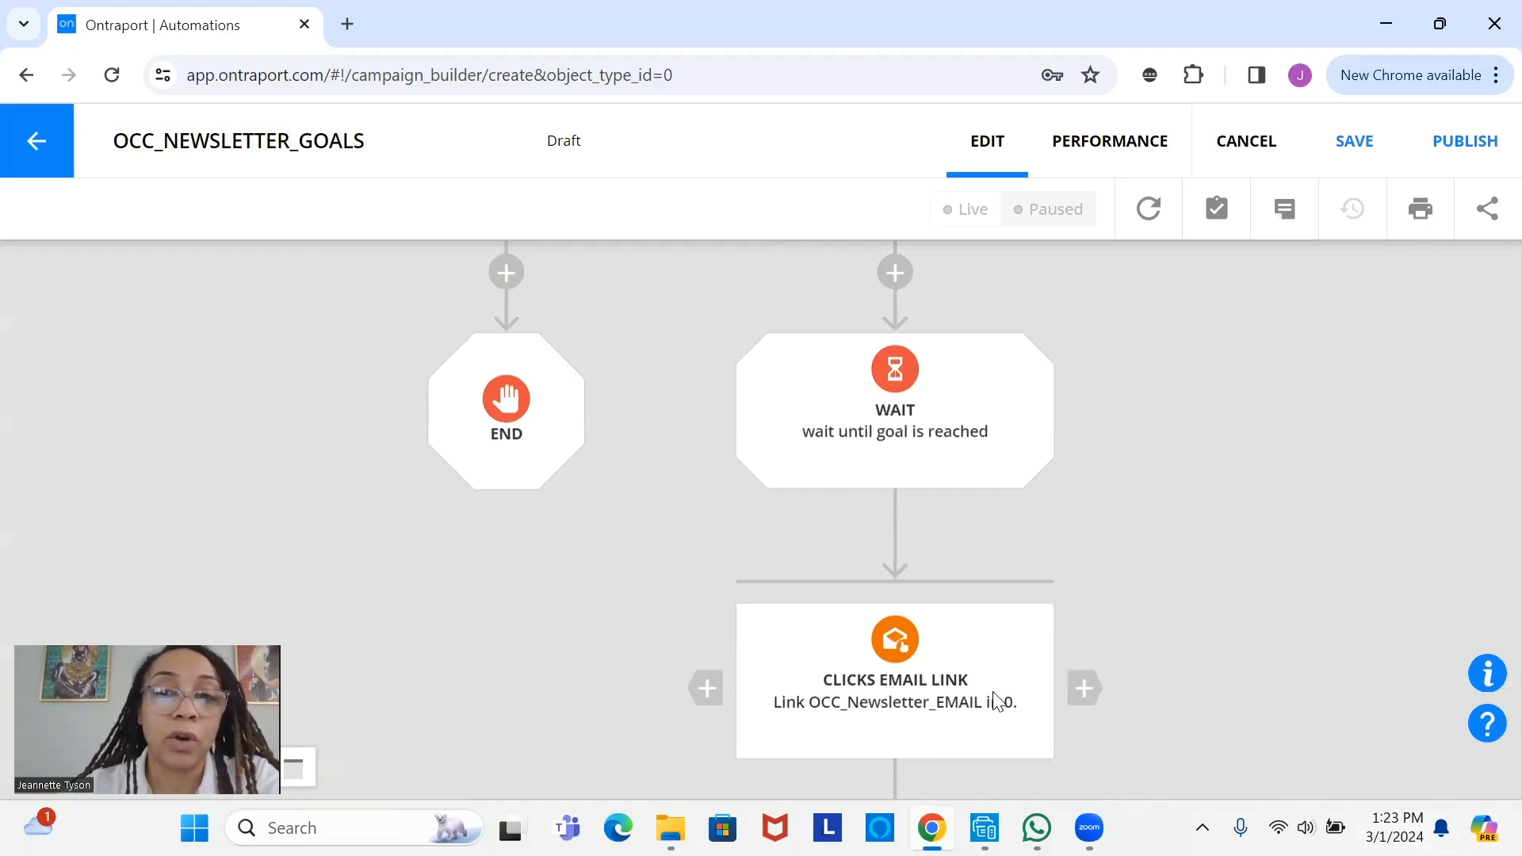
- Pan to the Clicks Email Link goal and add a second Goal beside it
scroll(904, 681, down, 3)
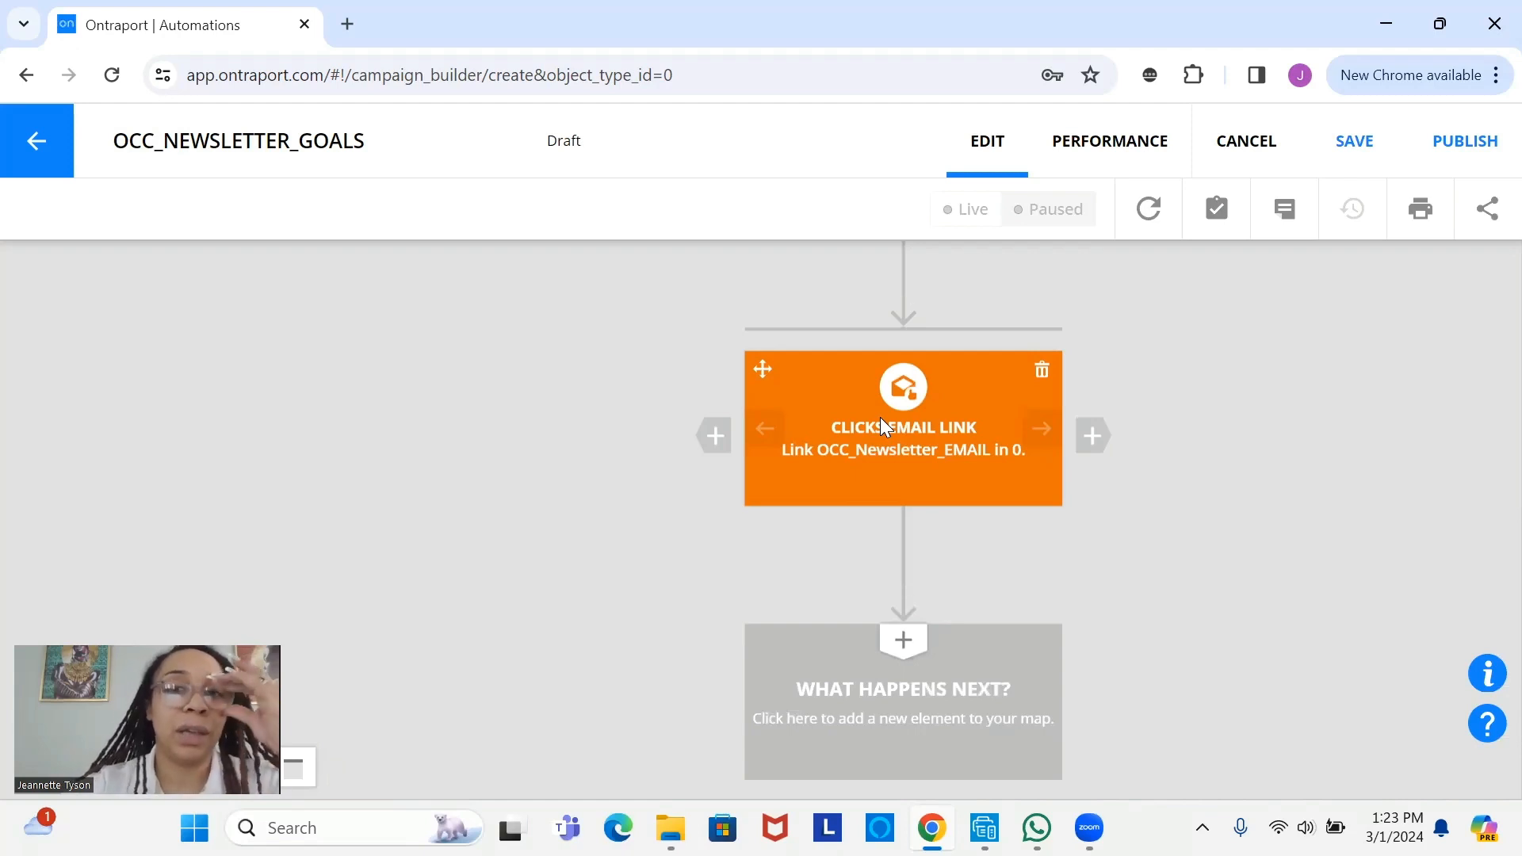
drag(867, 420, 689, 457)
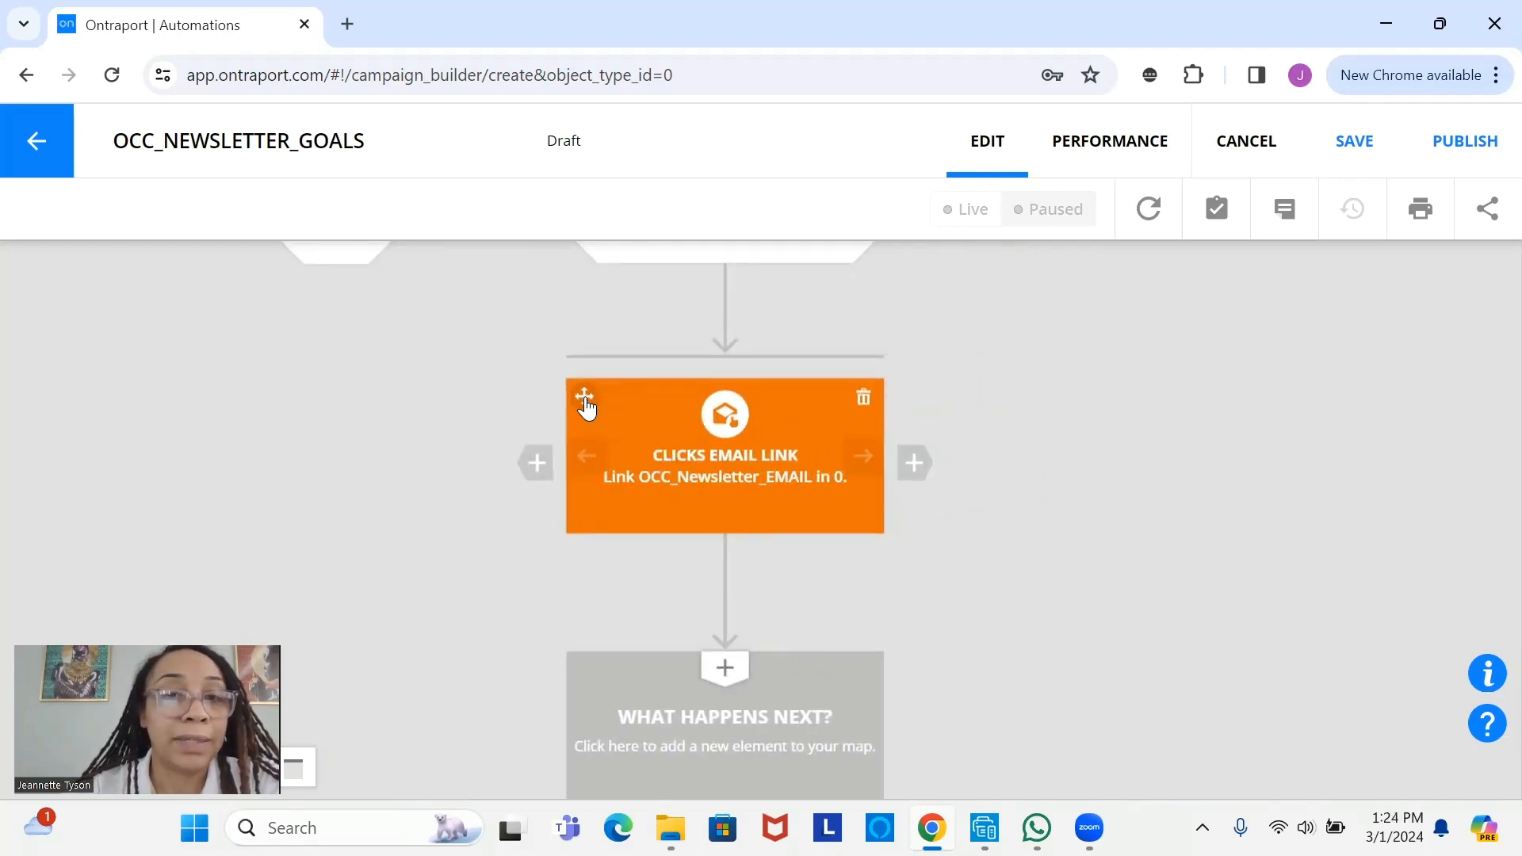
click(915, 464)
- Set the new goal to Clicks an Email link, tracking OCC_Newsletter_EMAIL
click(916, 472)
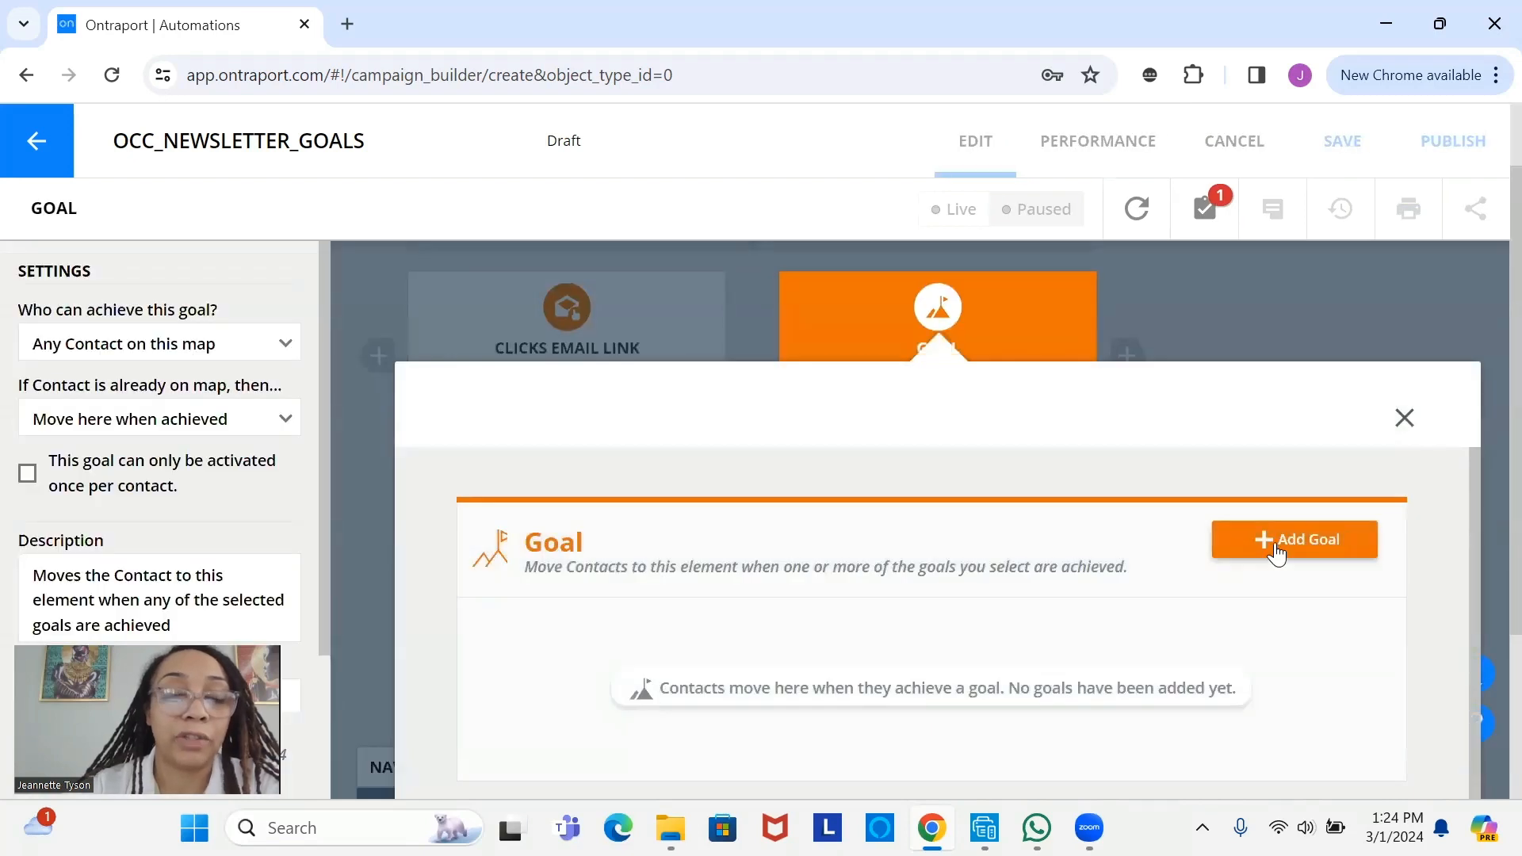
click(1277, 552)
text(click)
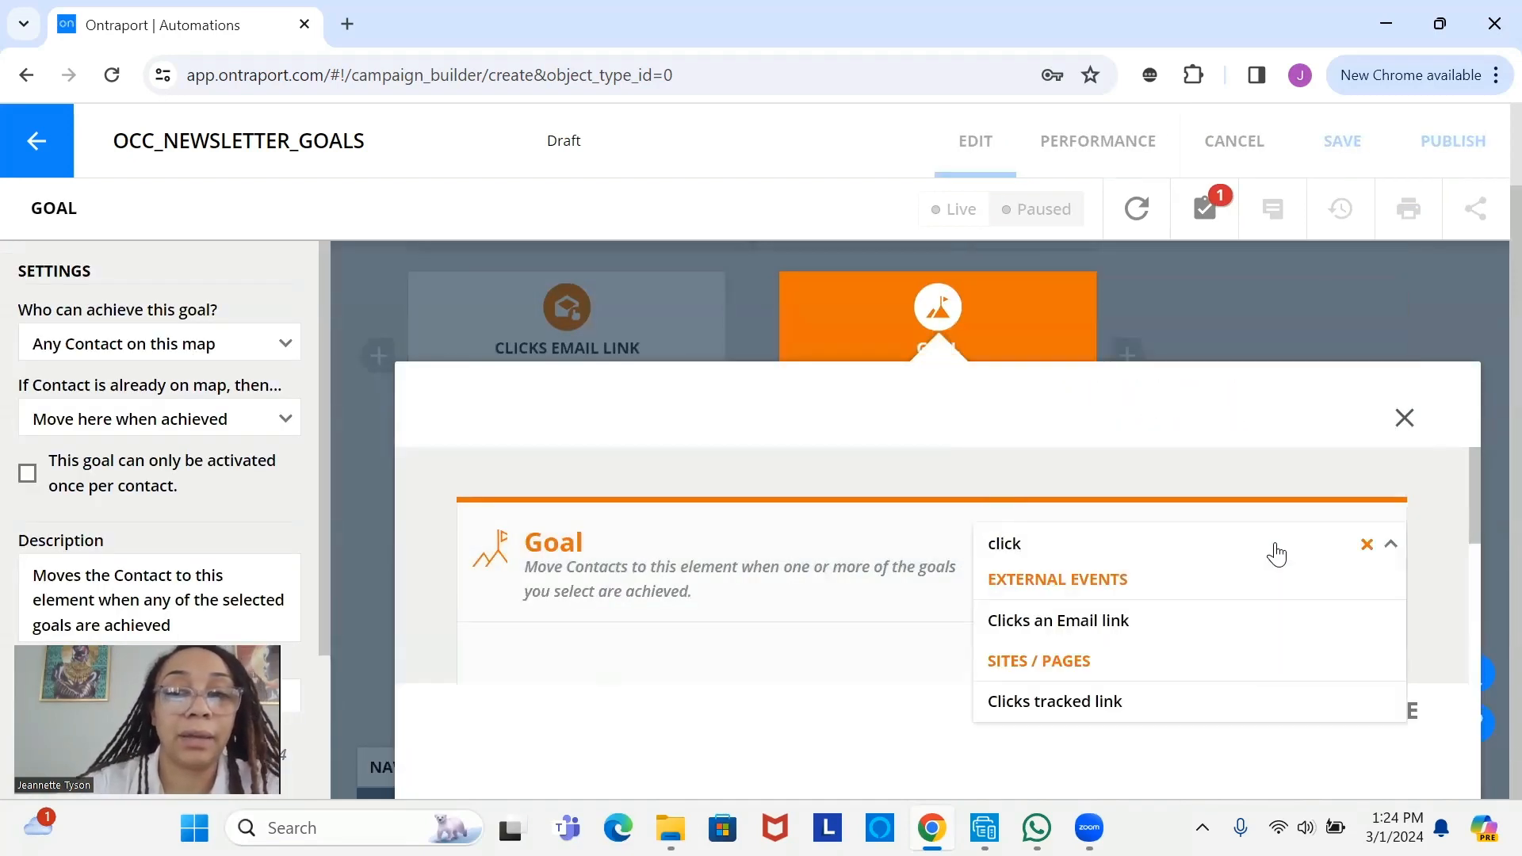
click(1280, 622)
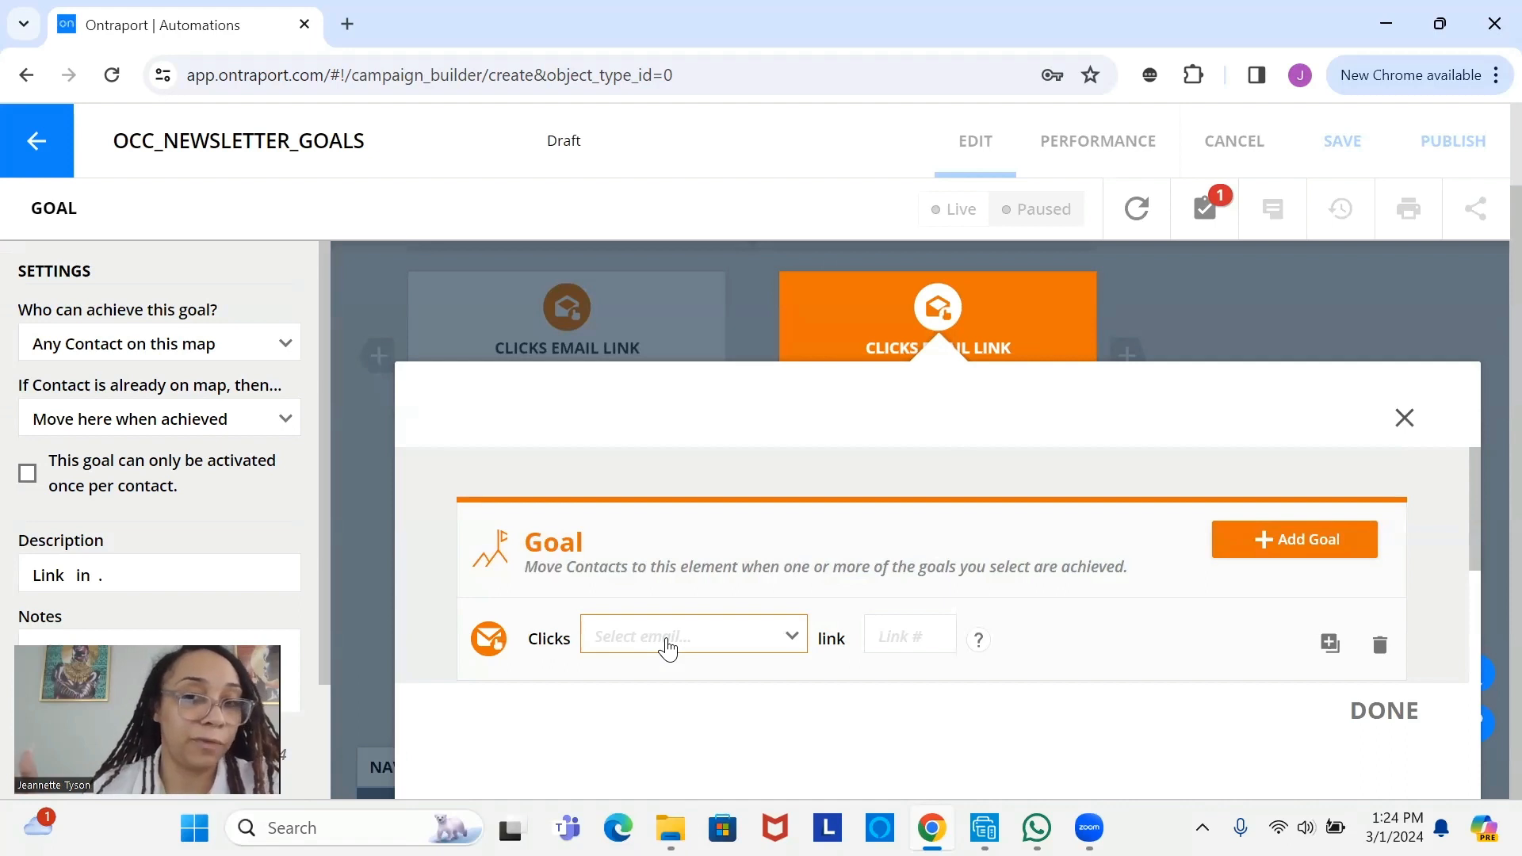
click(667, 648)
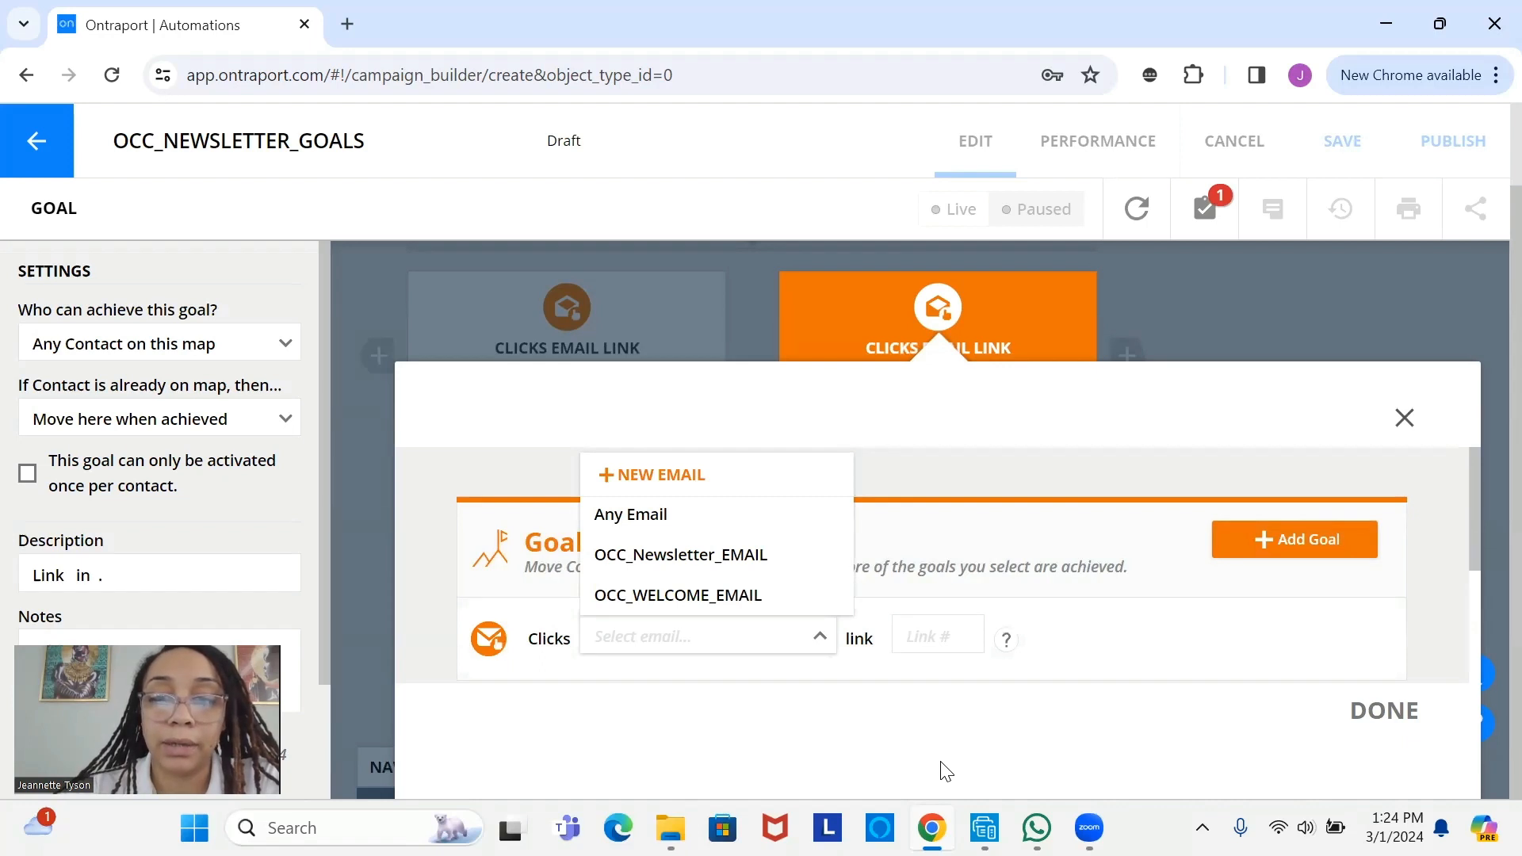
click(1235, 532)
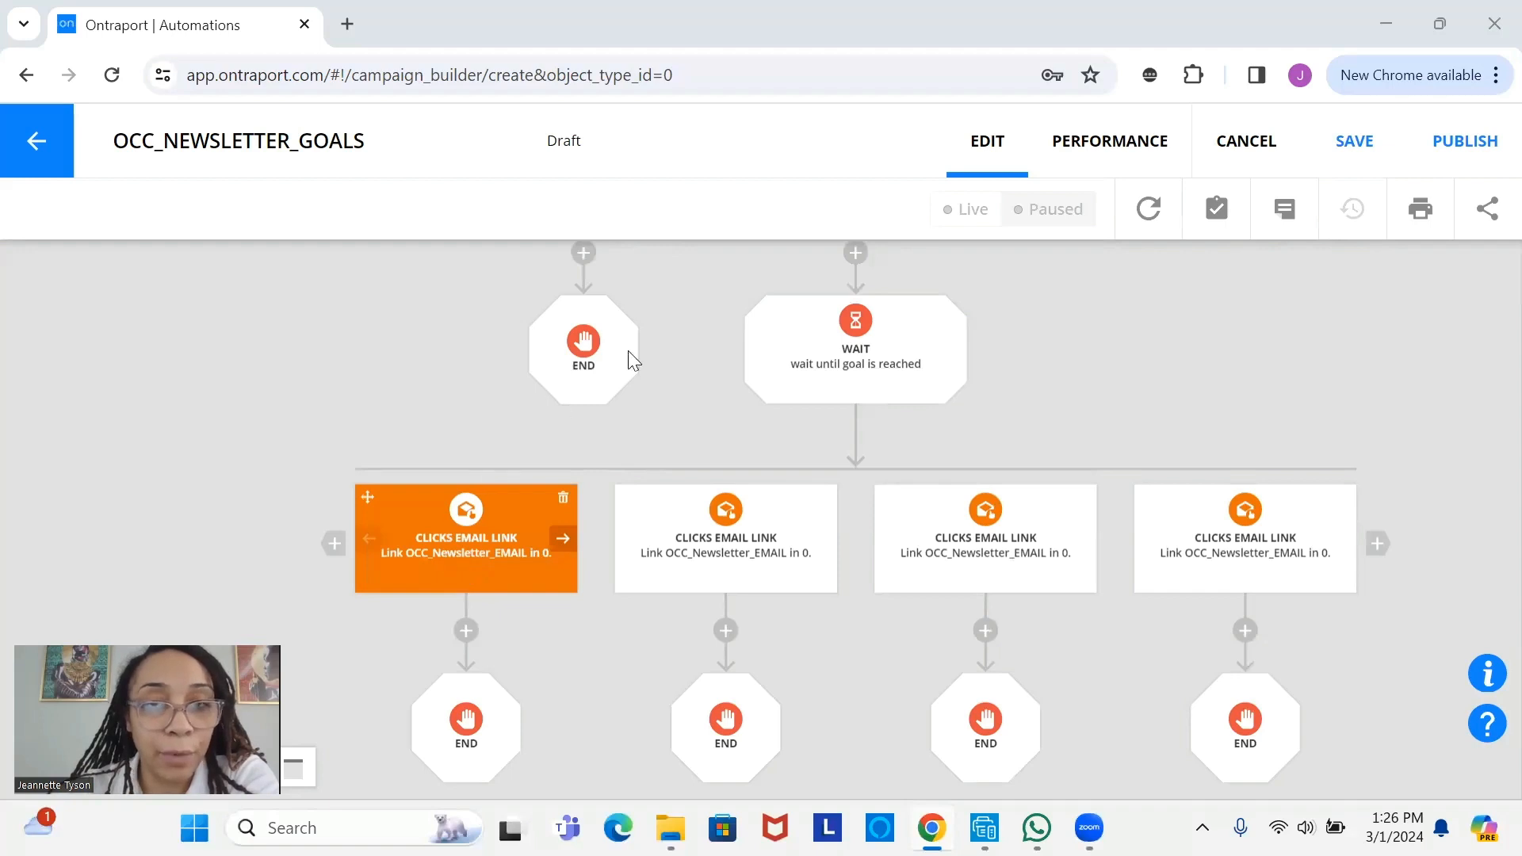
- Review the four goals and their END steps across the map, then save OCC_NEWSLETTER_GOALS
drag(831, 423, 864, 394)
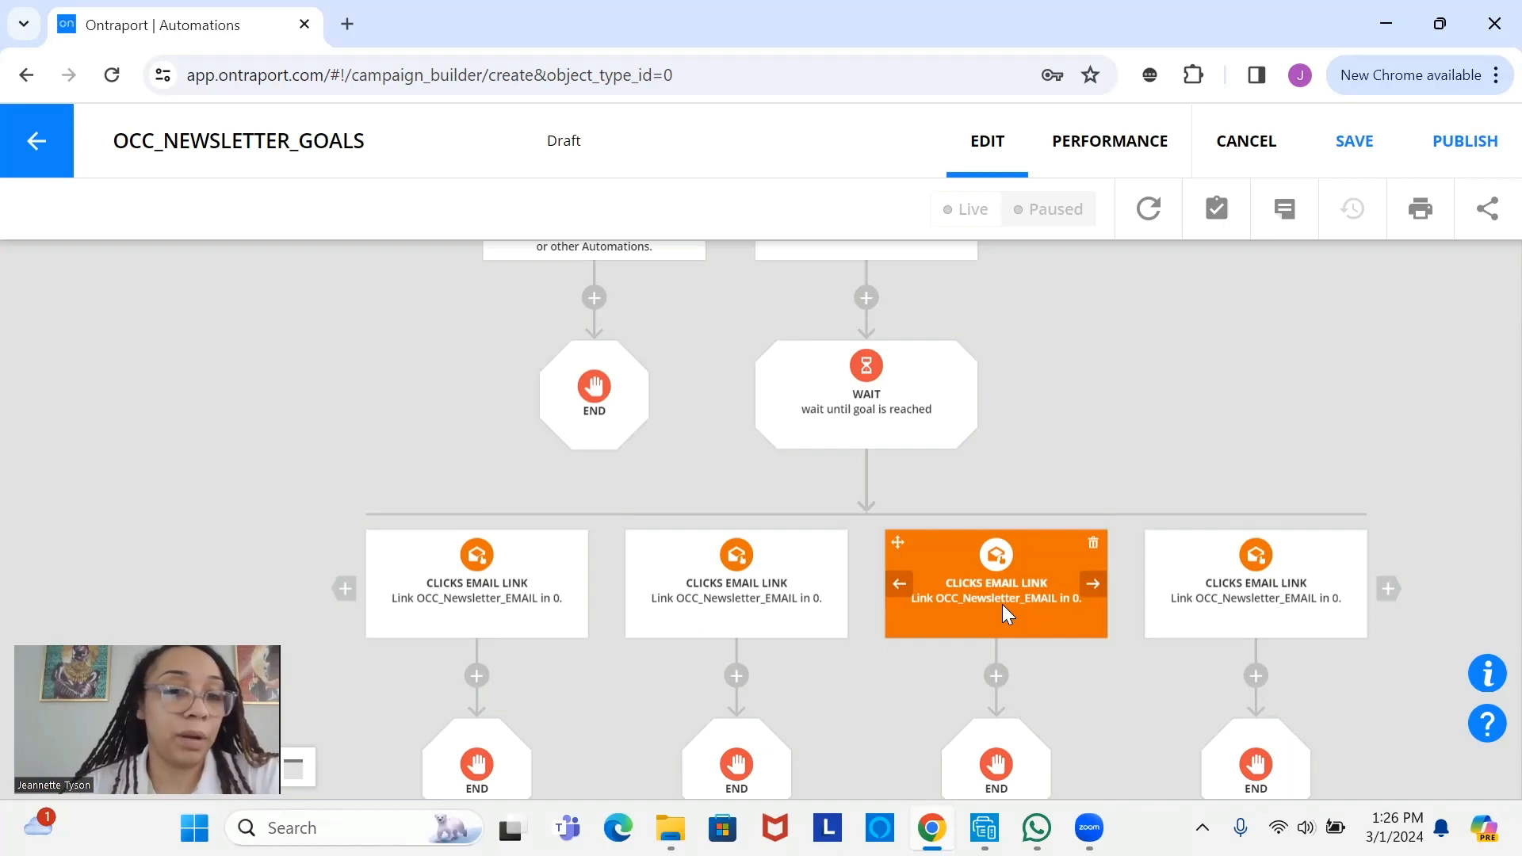
drag(1003, 605, 1055, 406)
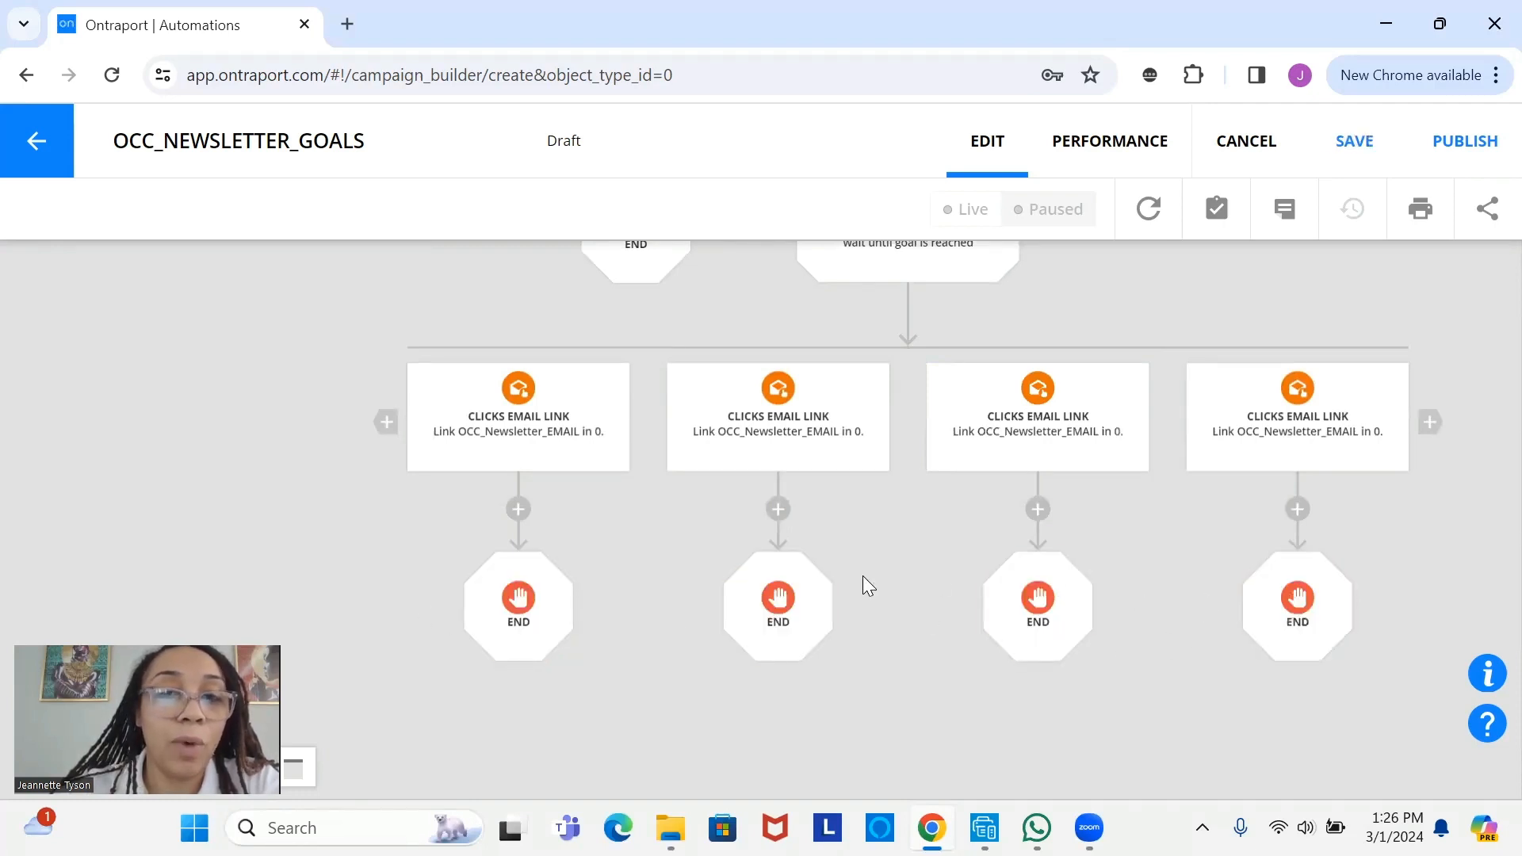
scroll(760, 489, up, 3)
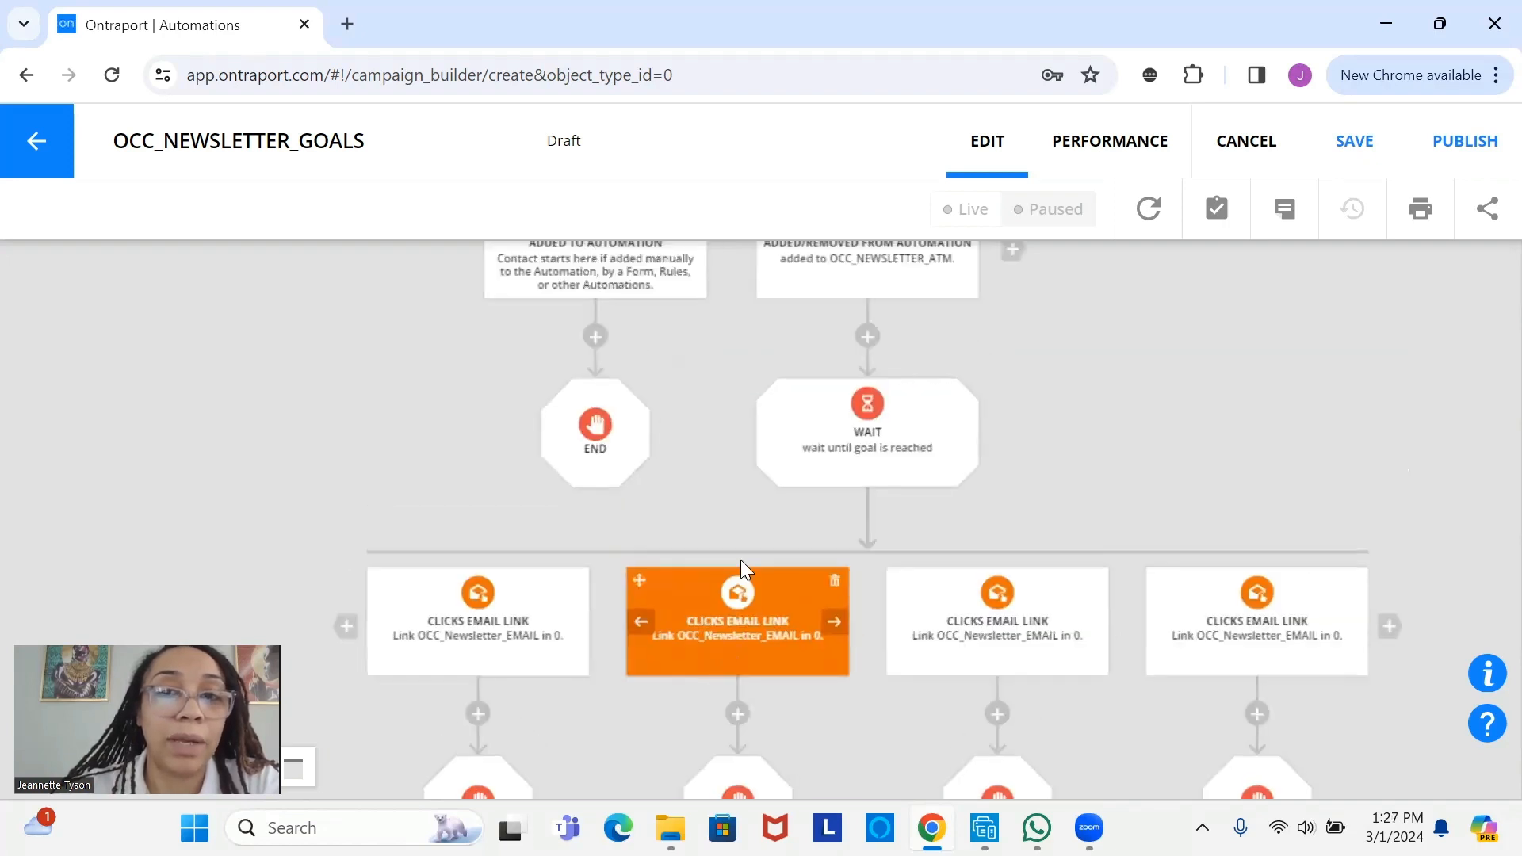
scroll(829, 256, up, 1)
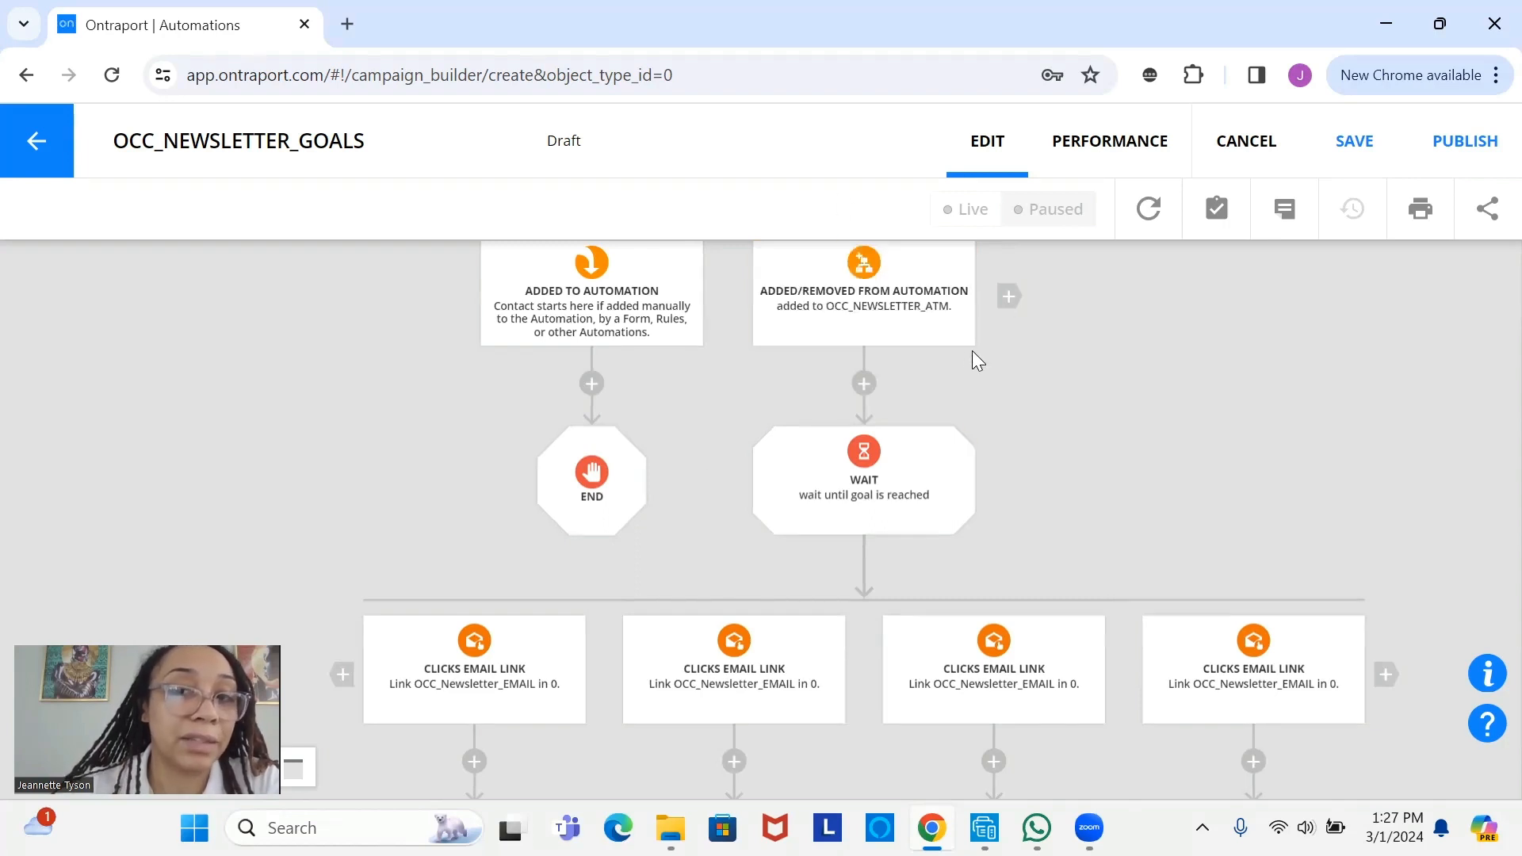
drag(731, 643, 890, 421)
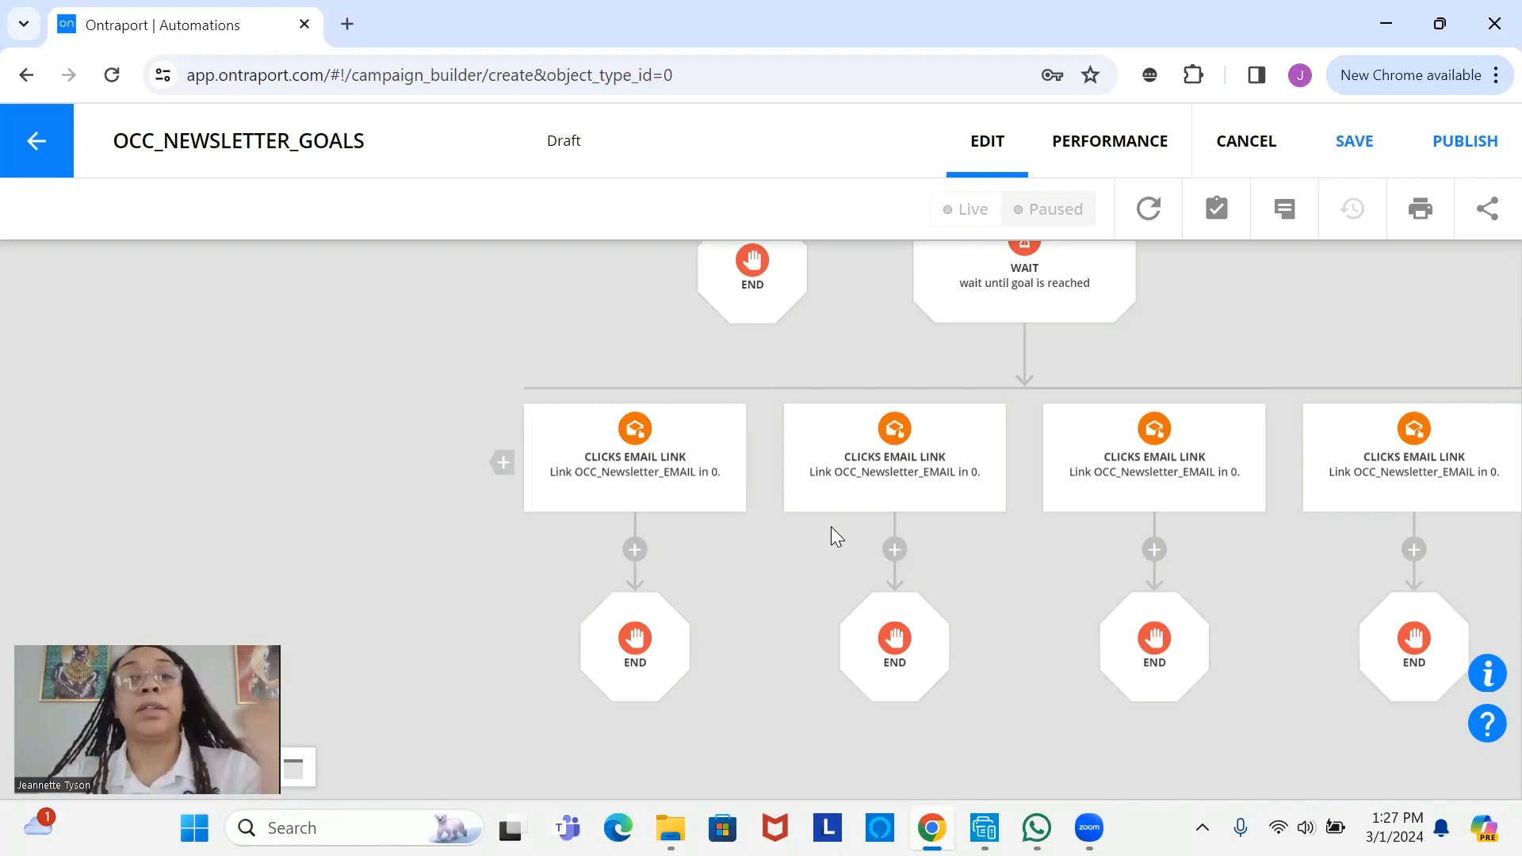
click(1338, 168)
drag(1023, 314, 859, 502)
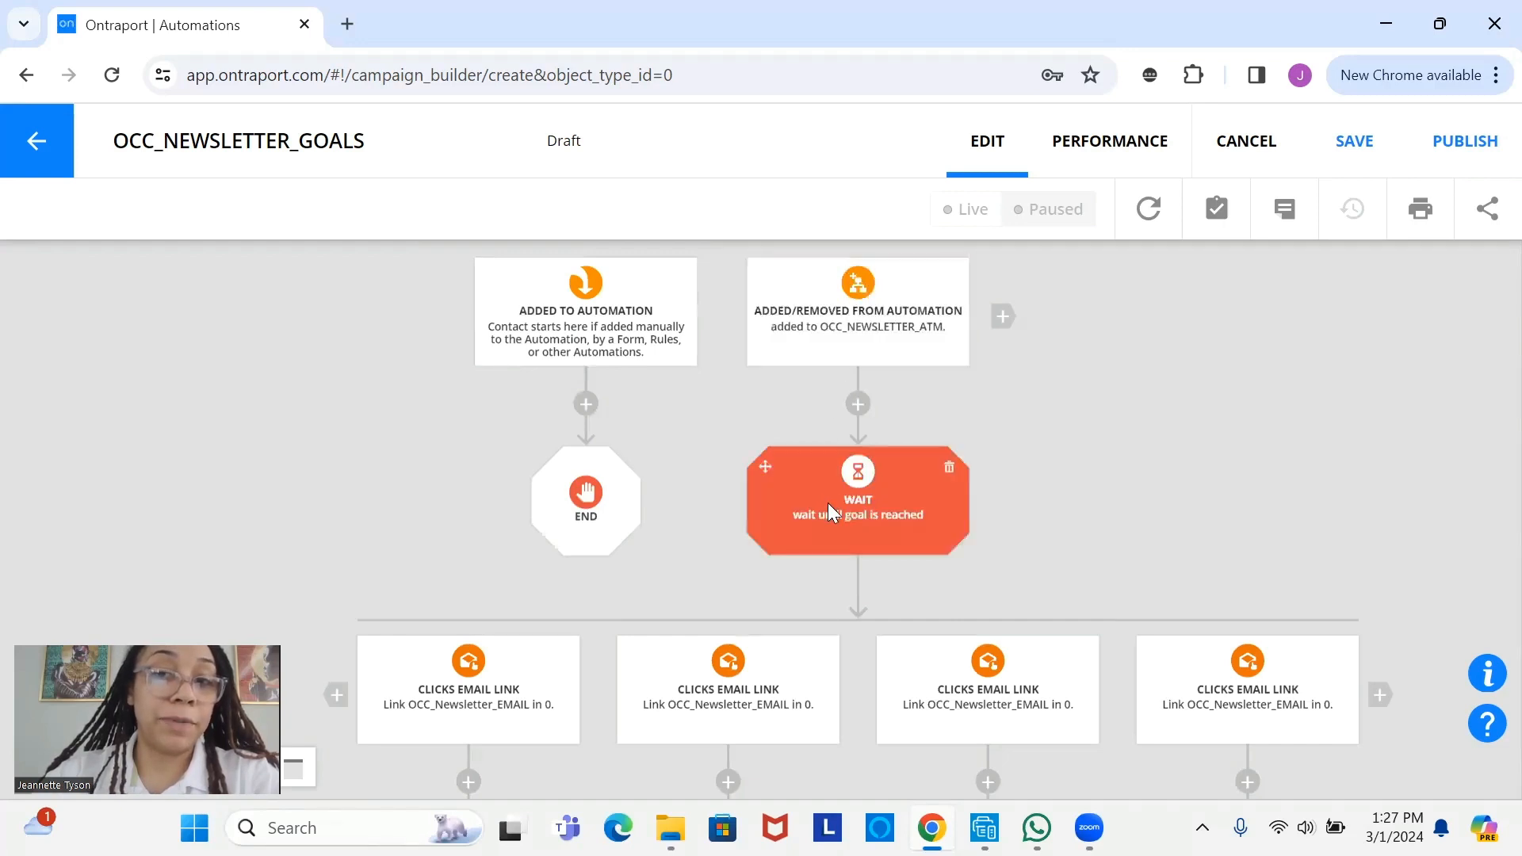
scroll(827, 502, down, 3)
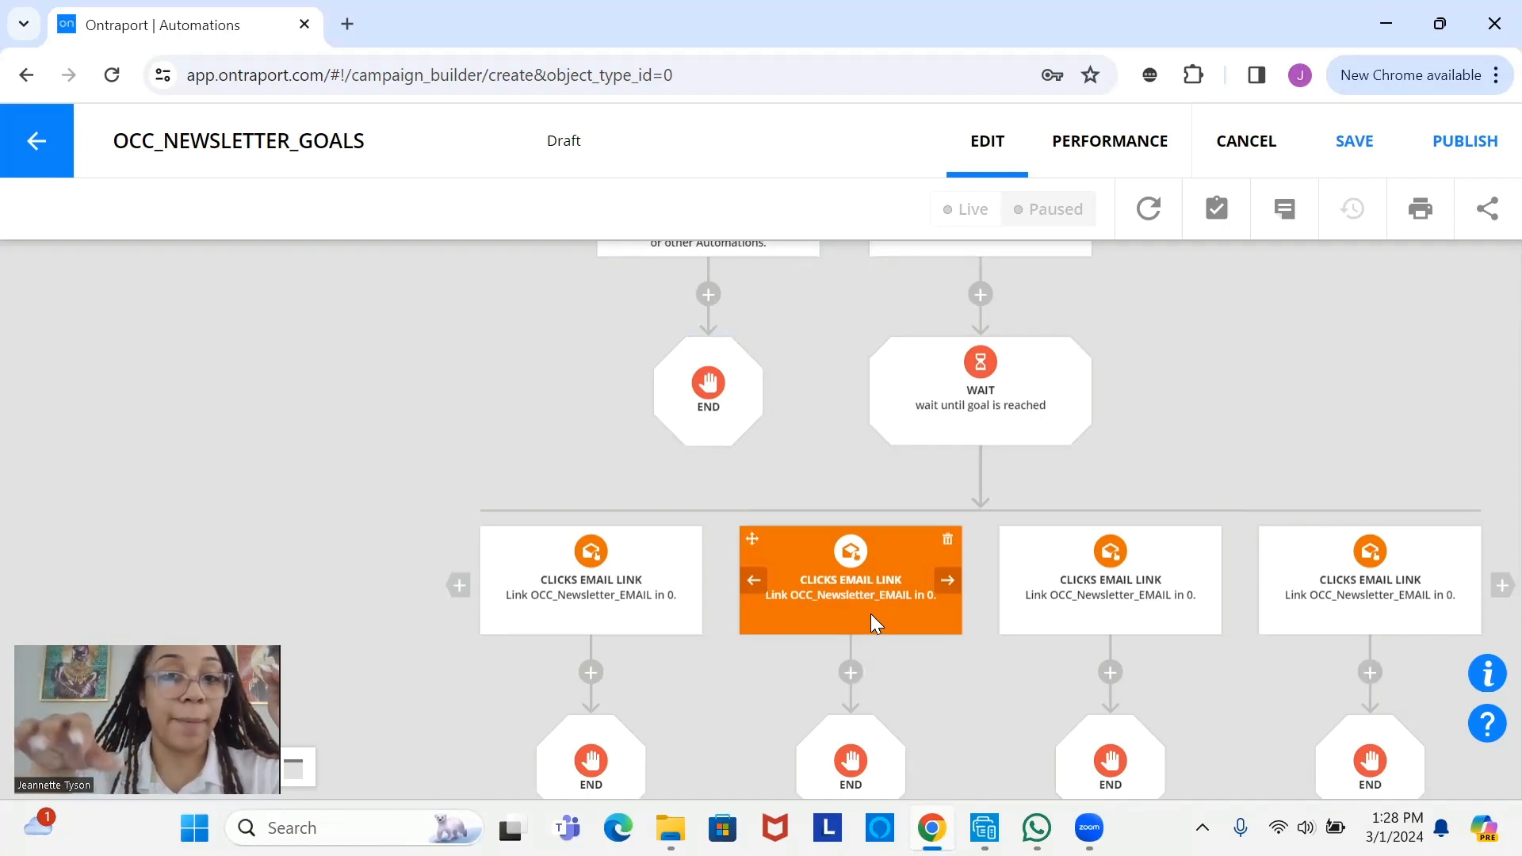
click(589, 574)
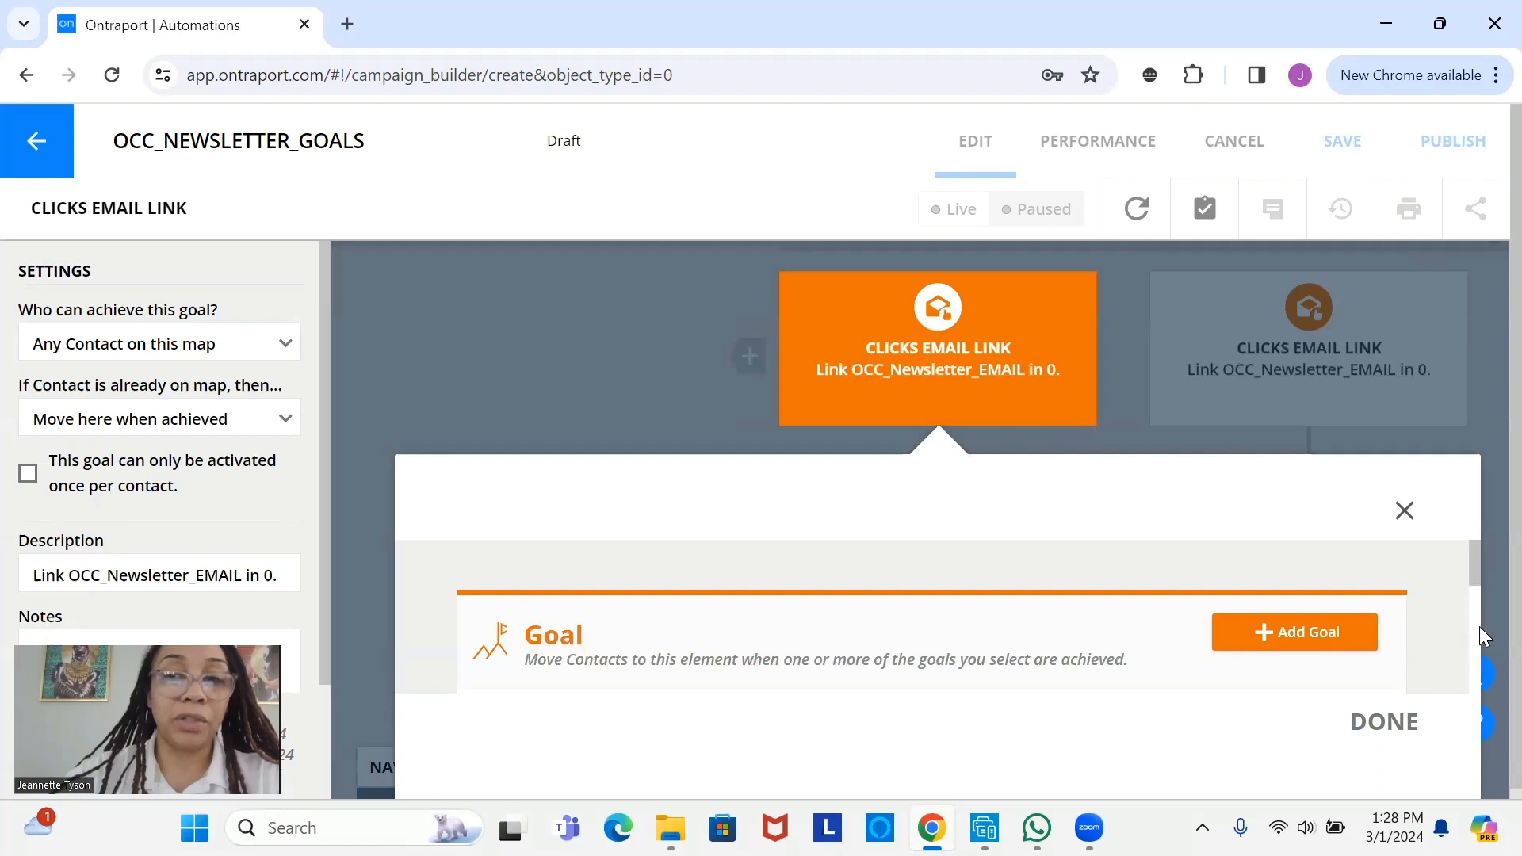
scroll(1475, 623, down, 2)
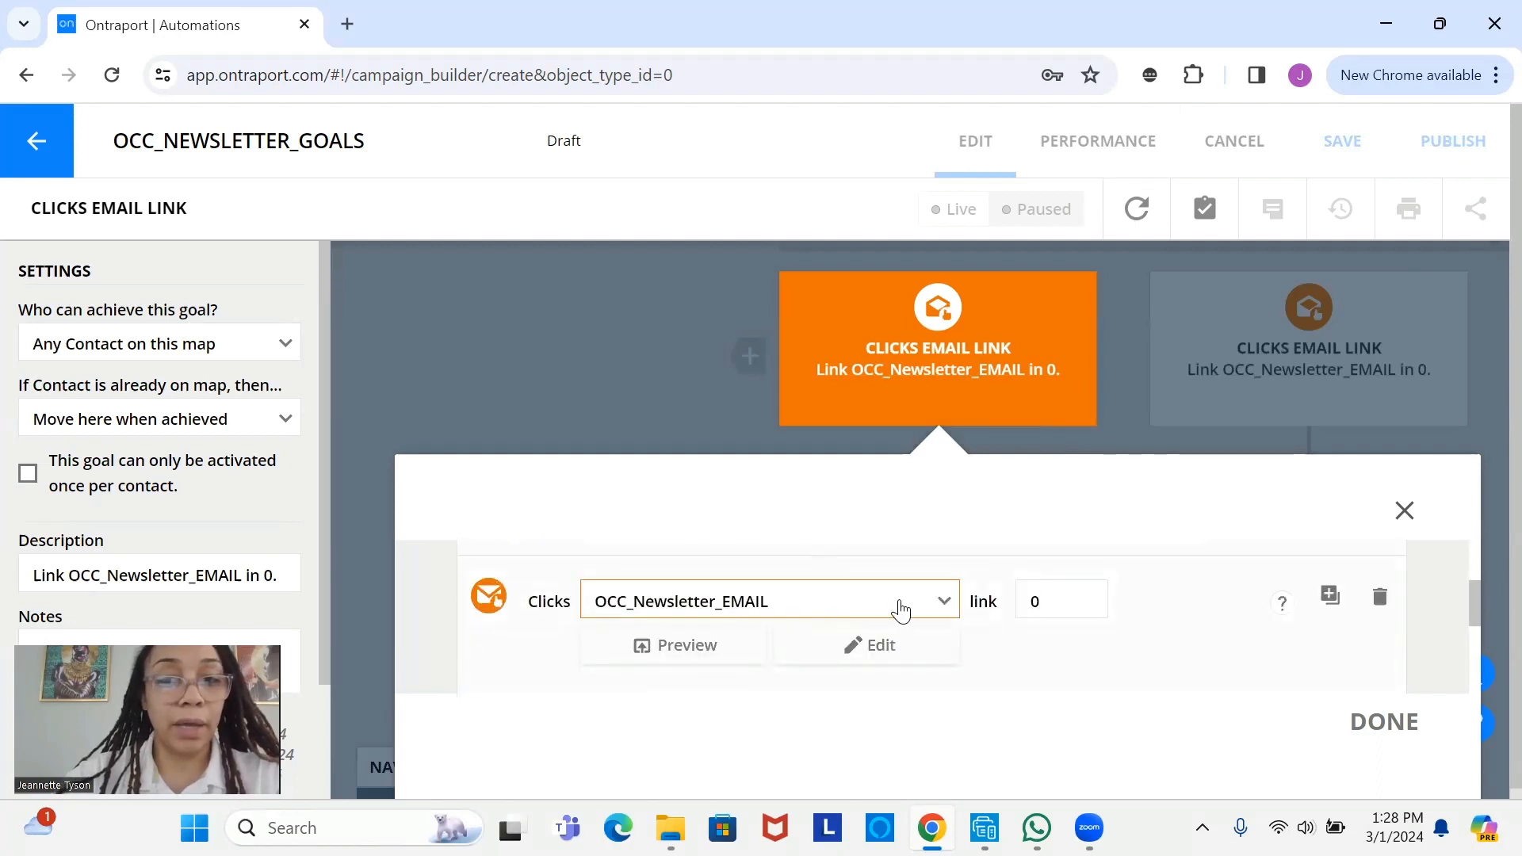
click(938, 609)
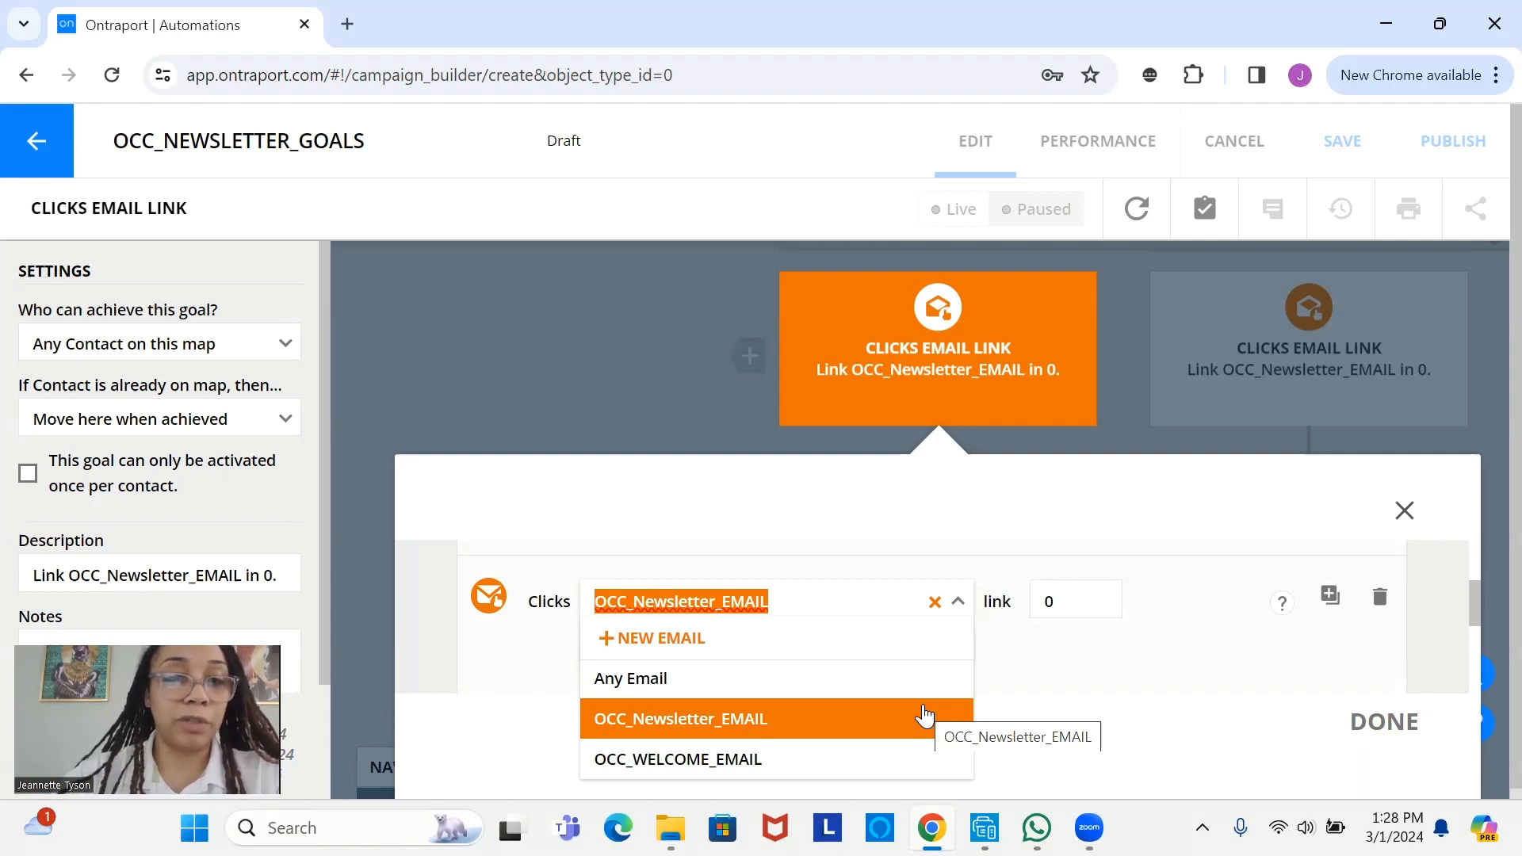
click(1142, 678)
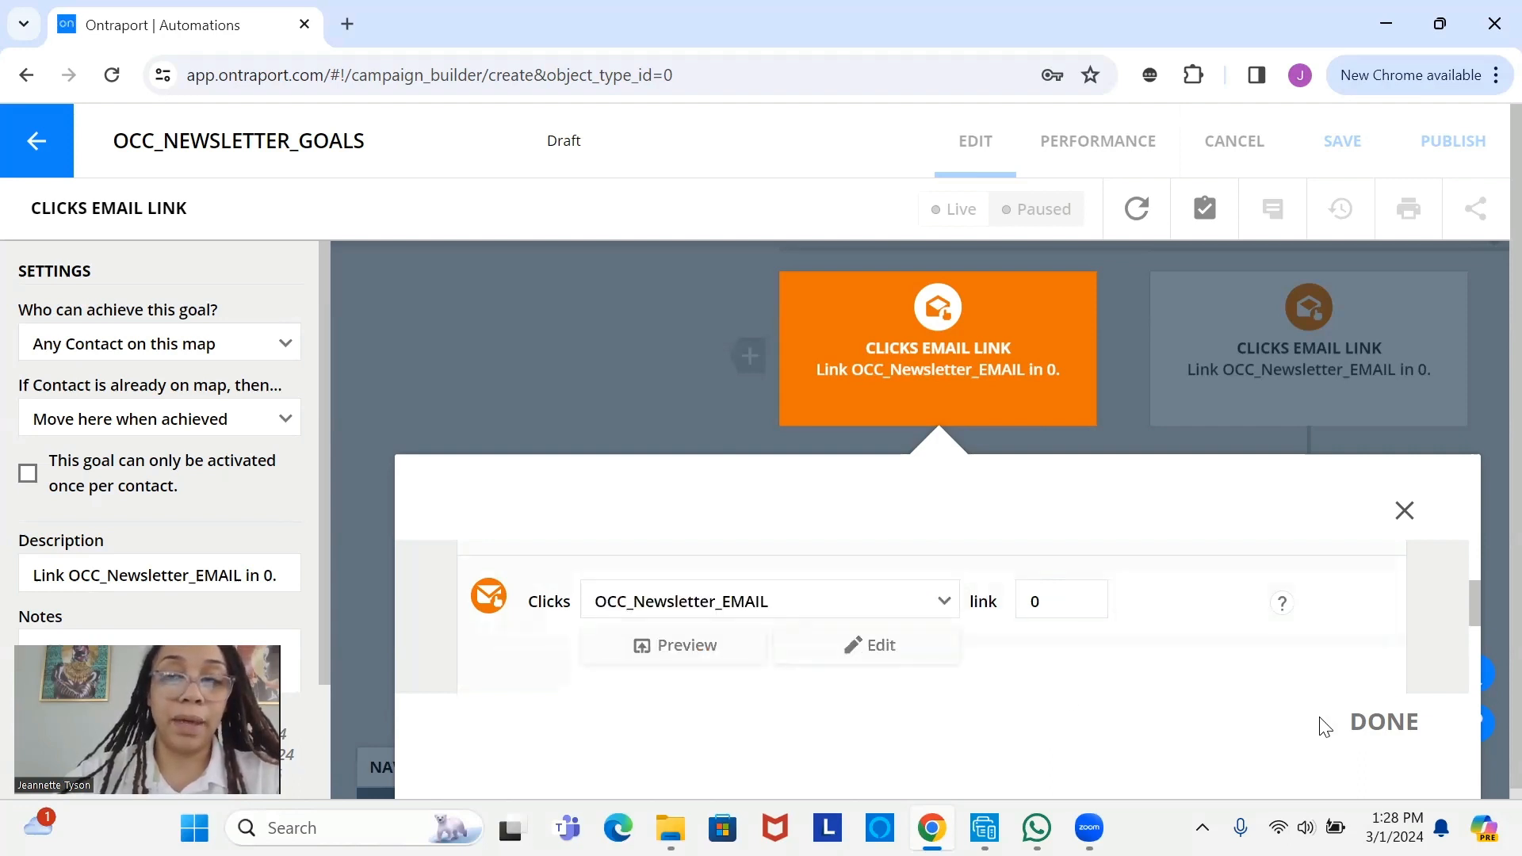
click(1400, 722)
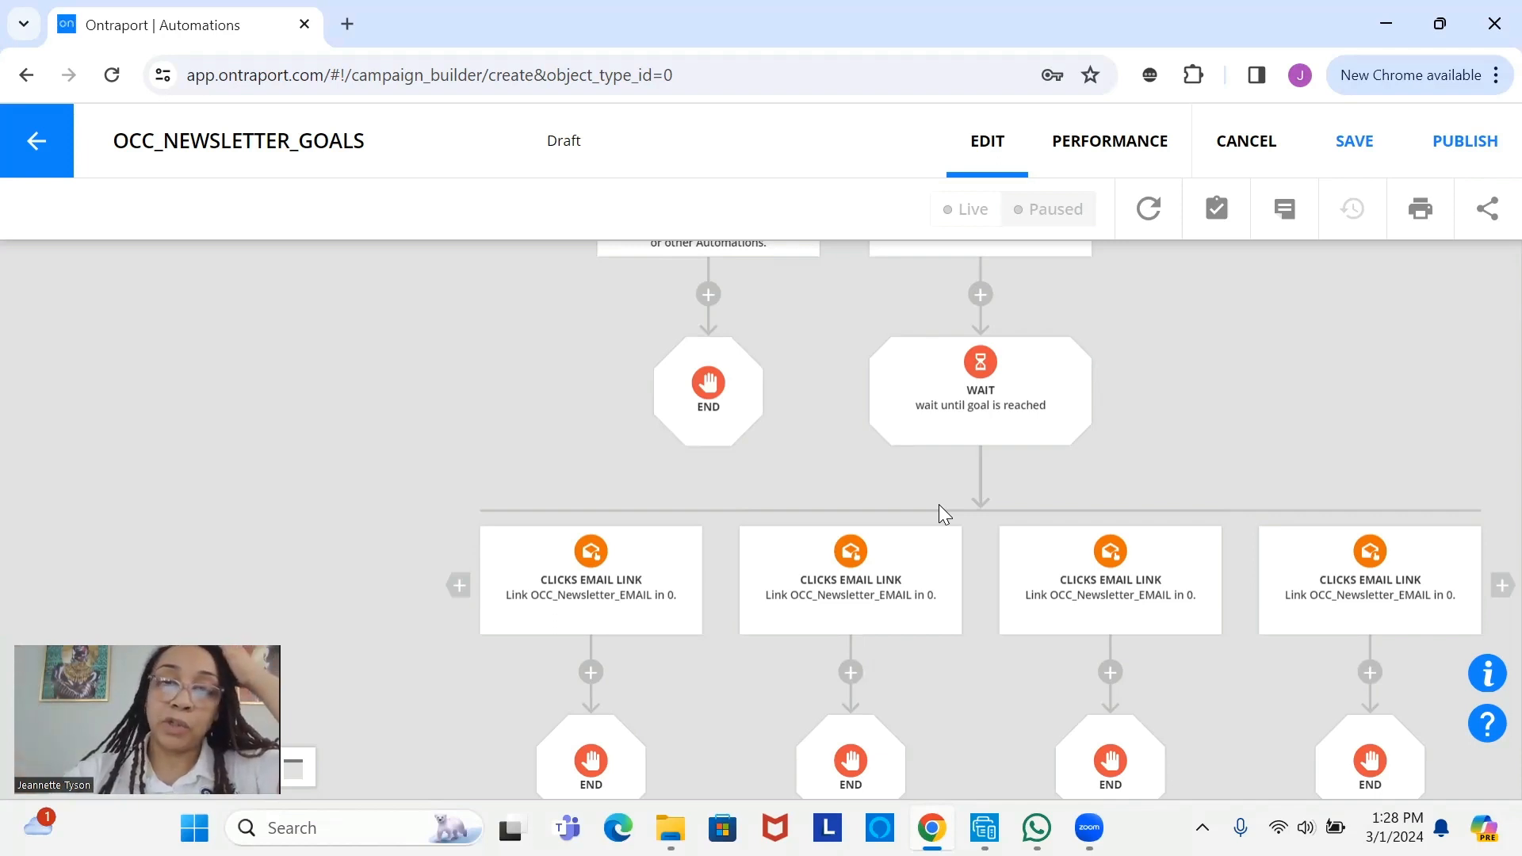
- Select the wait-until-goal step and the first email-link goal
click(1062, 373)
click(647, 620)
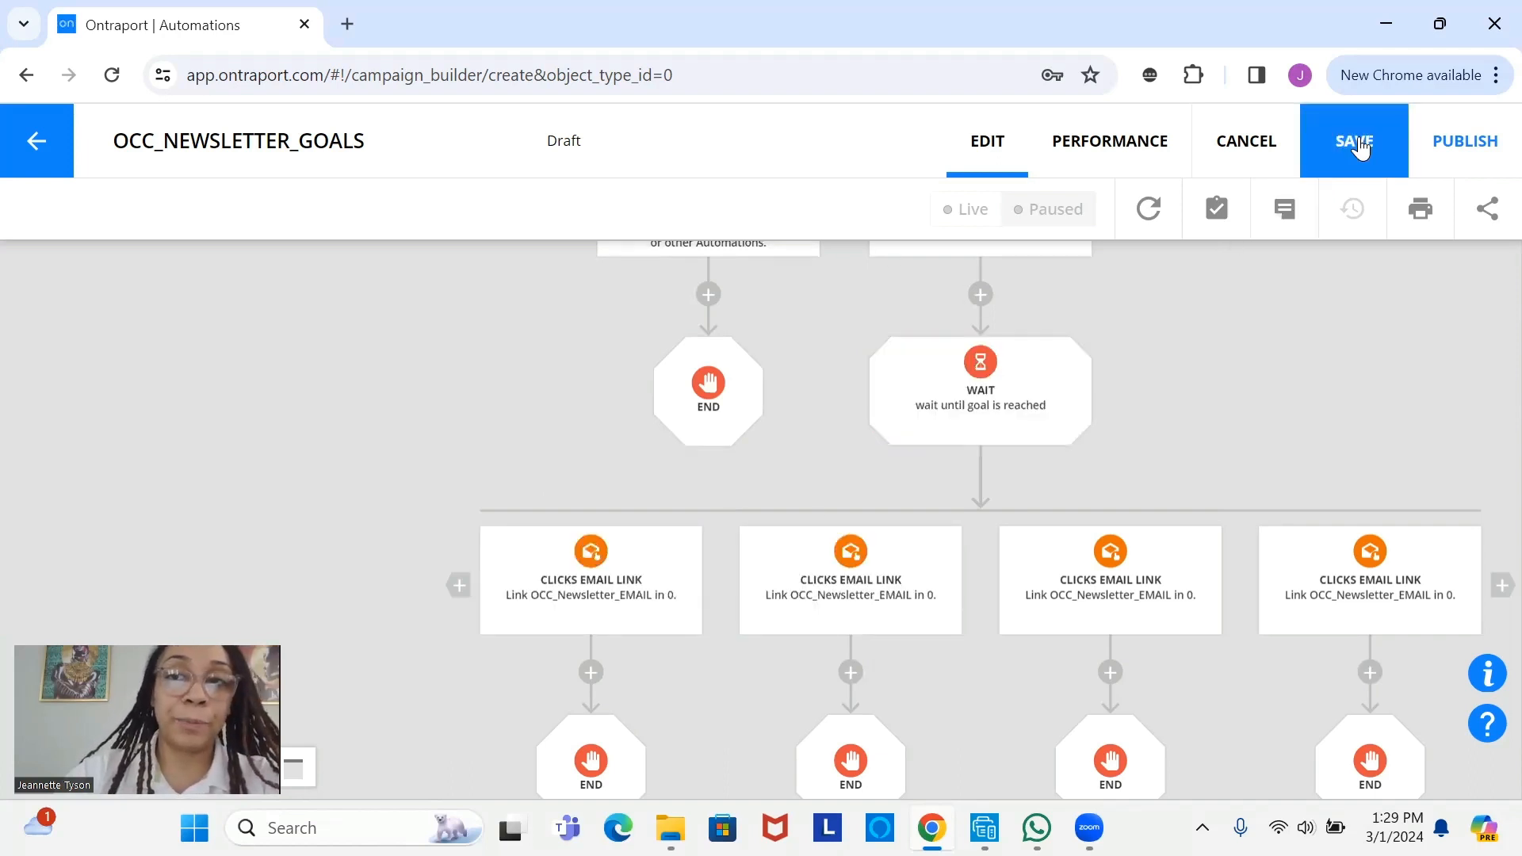
- Publish OCC_NEWSLETTER_GOALS live, dismiss the confirmation, and return to the automations list
click(1468, 150)
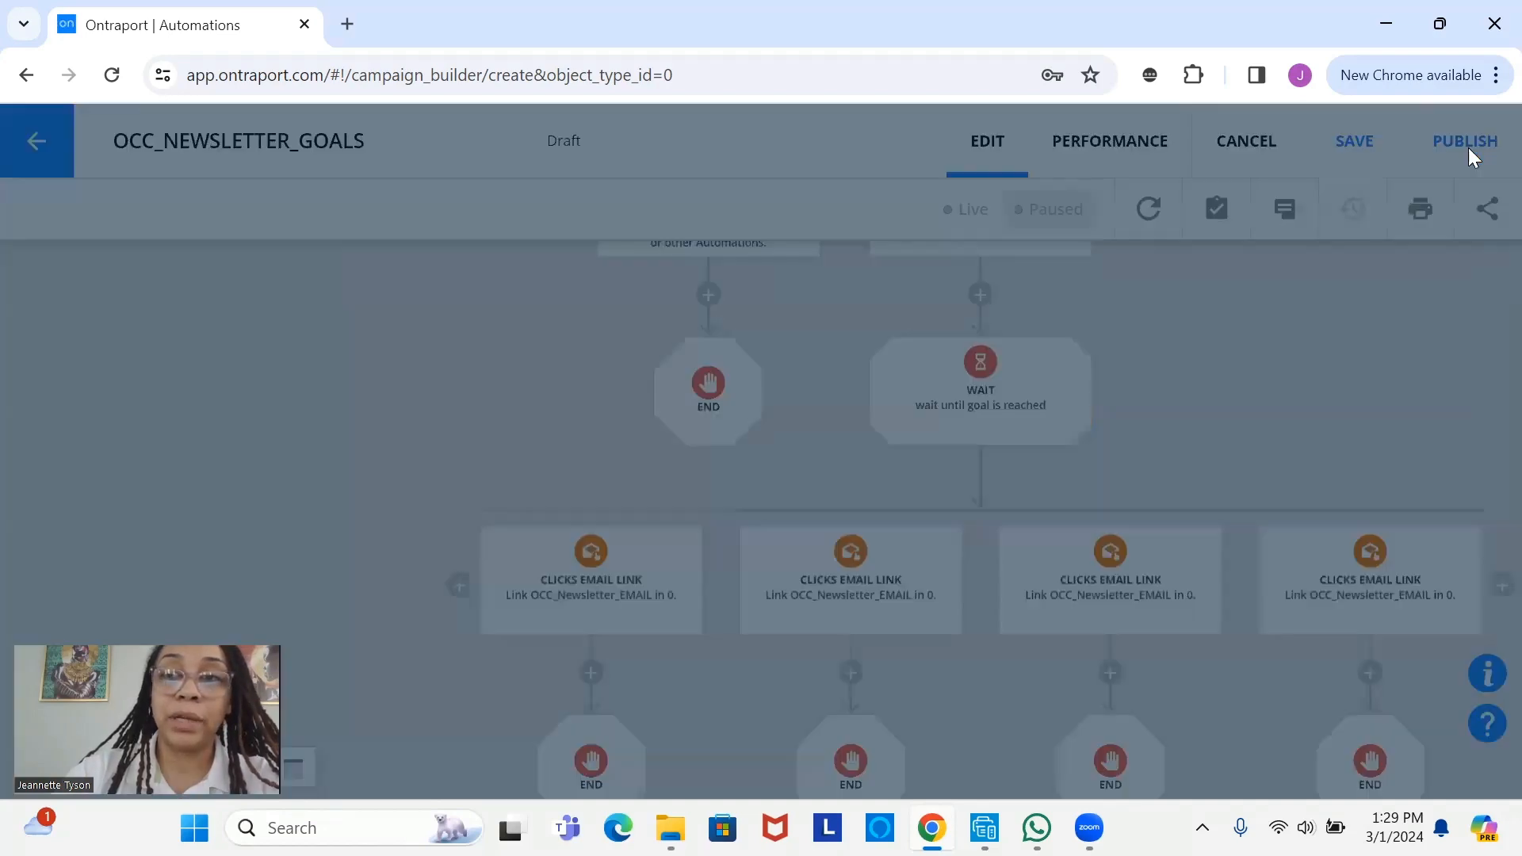
click(1113, 604)
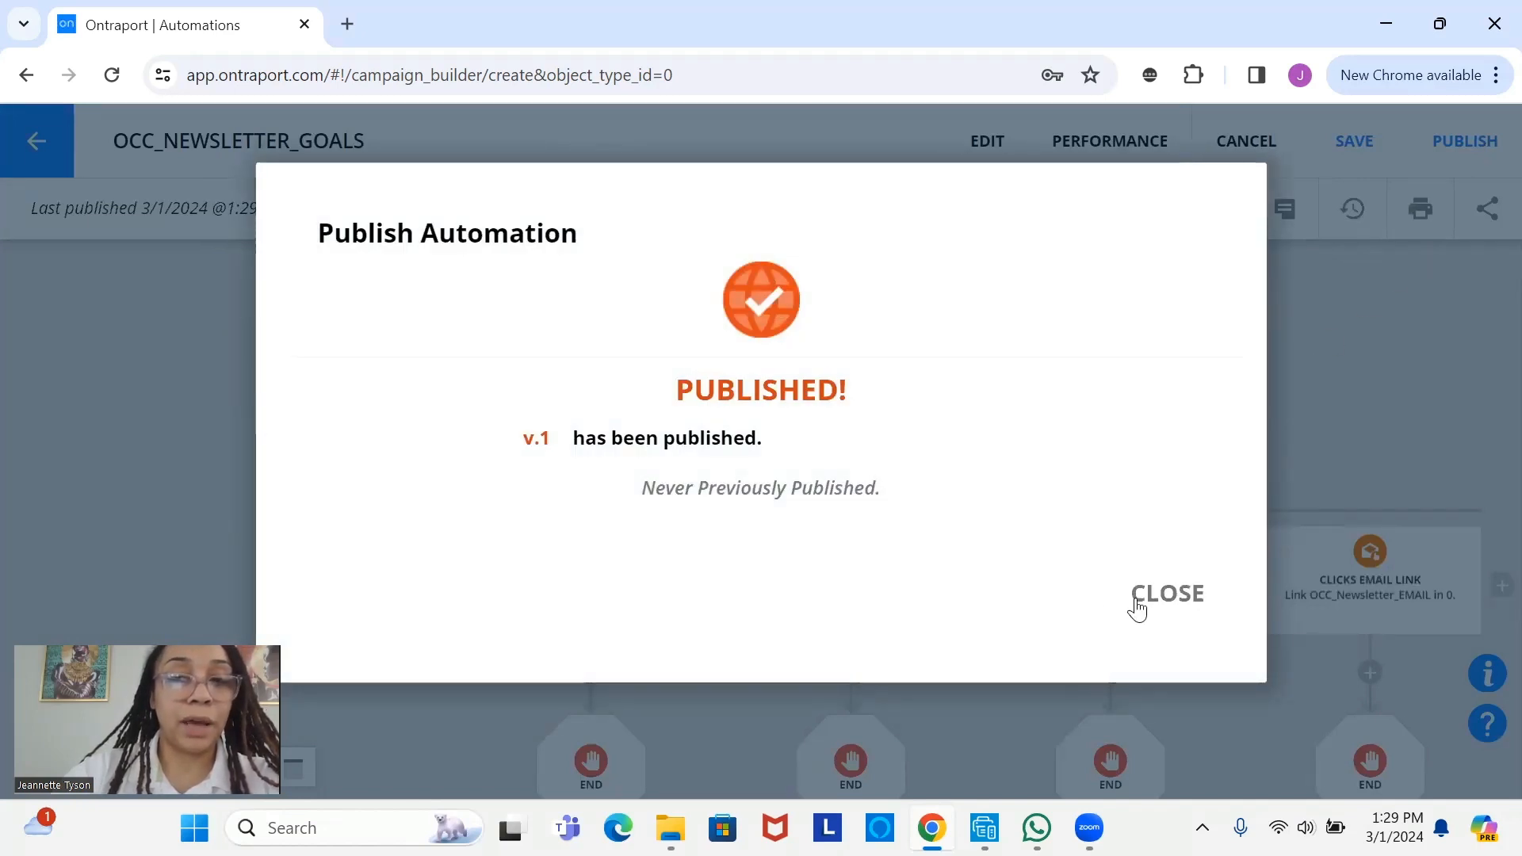
click(1158, 611)
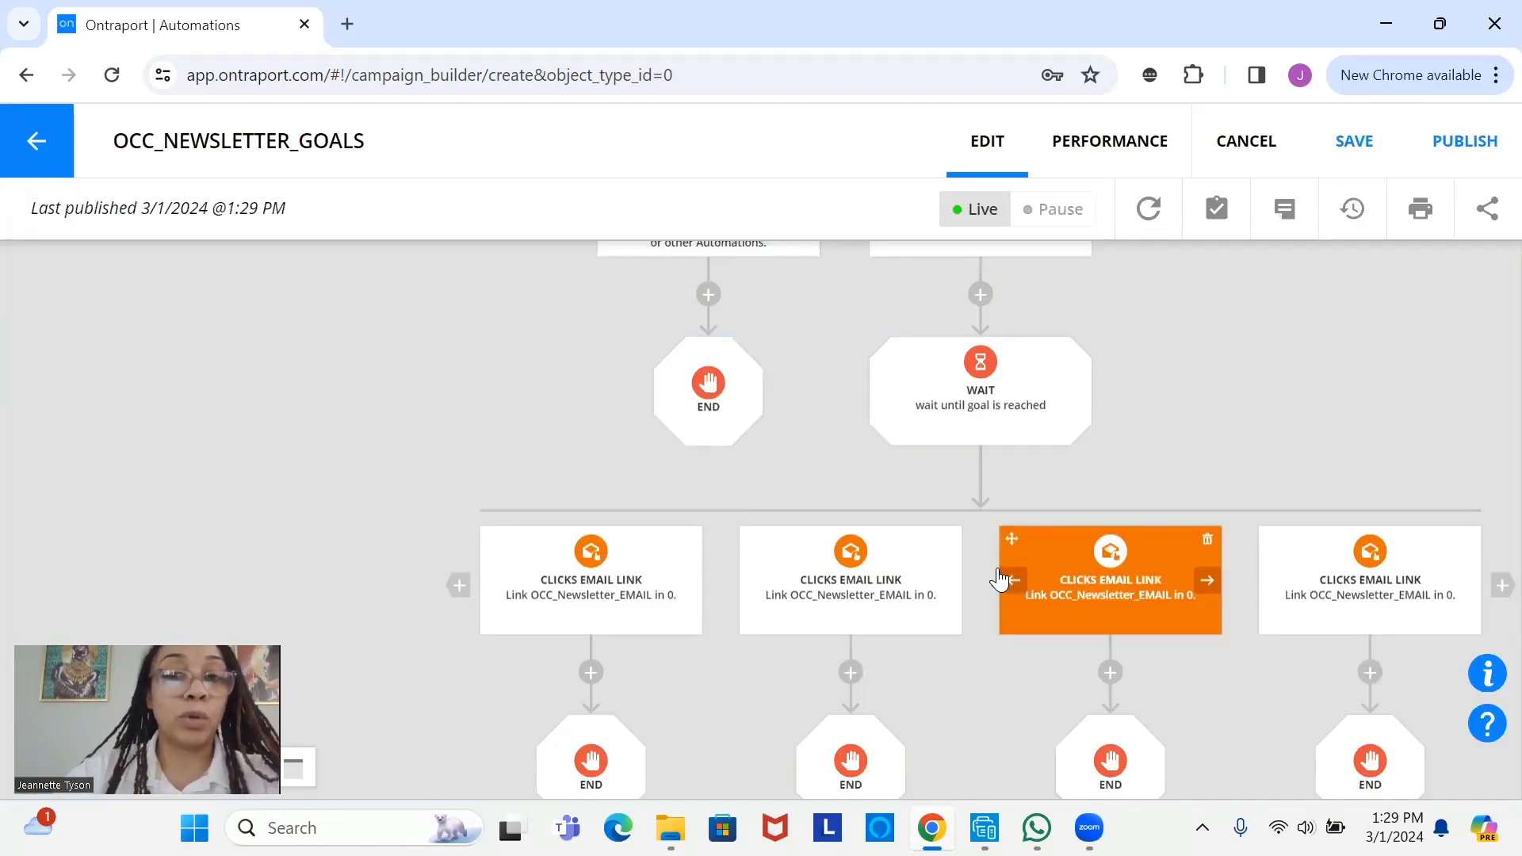
drag(947, 404, 953, 481)
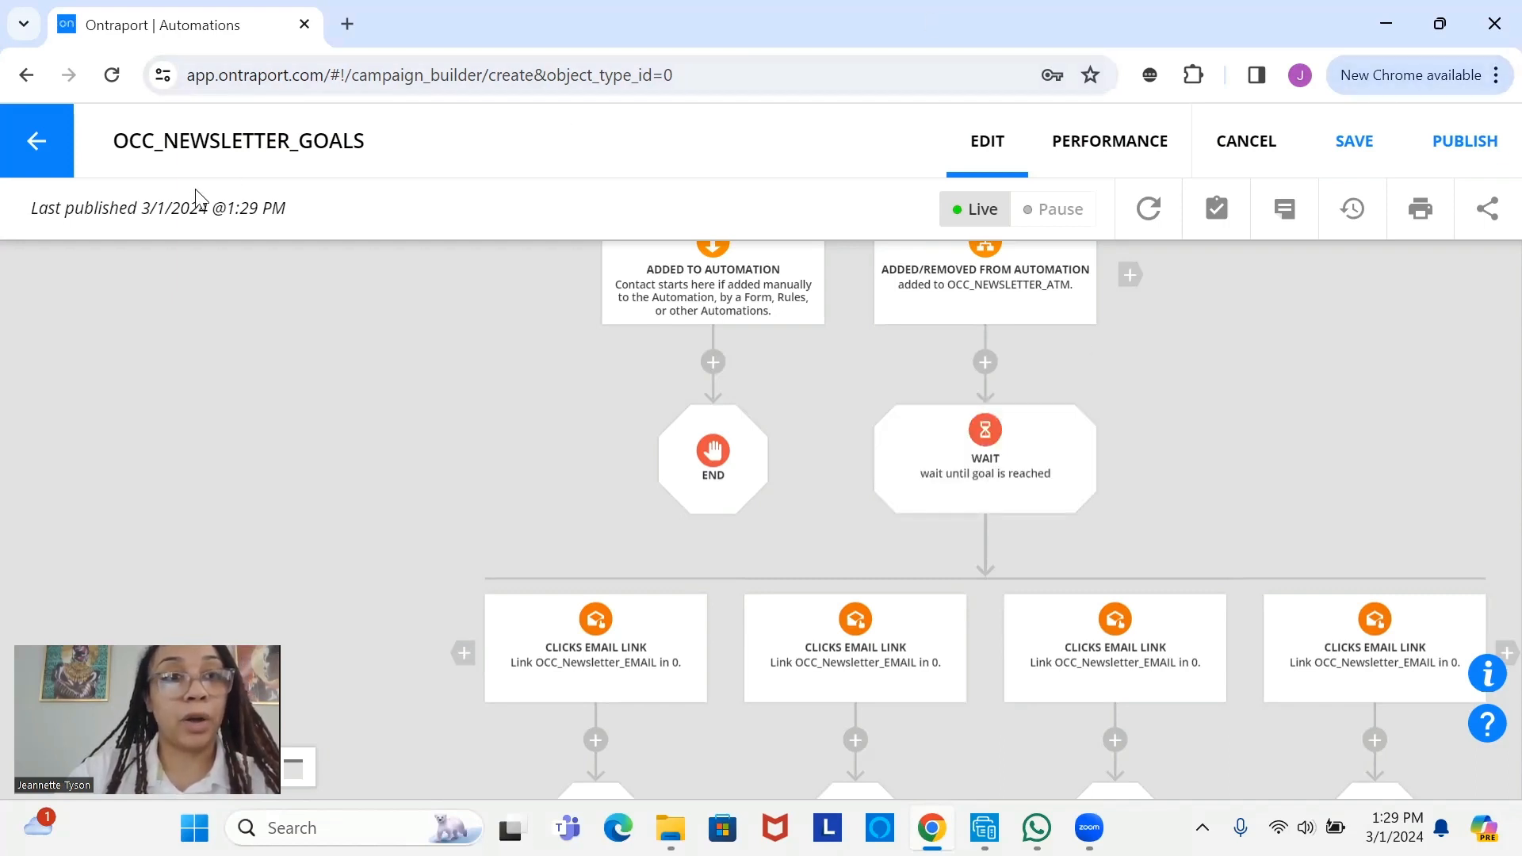
click(48, 144)
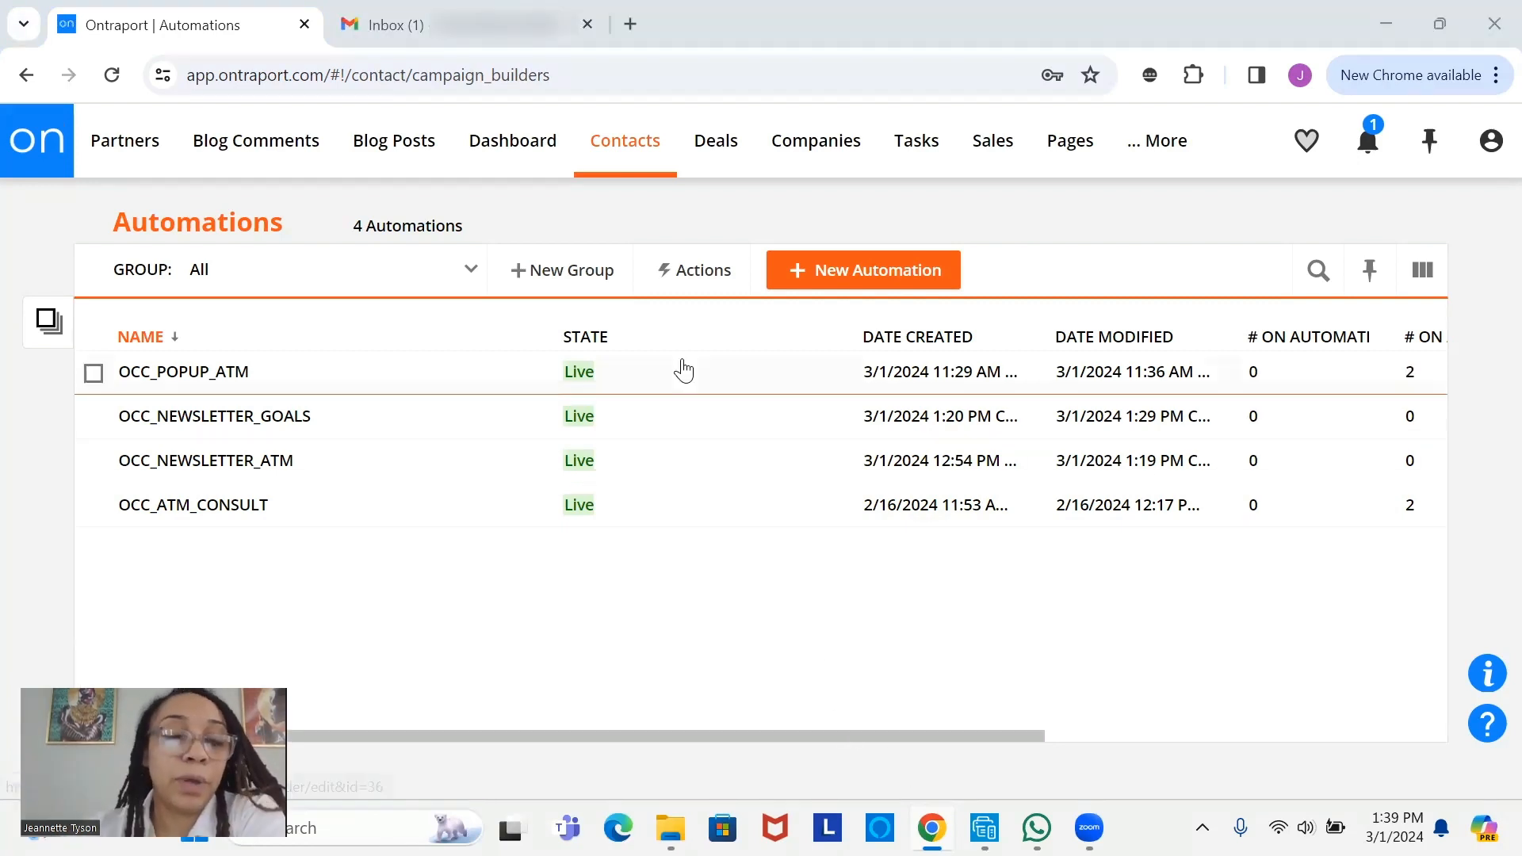
- Load the chirealestate landing page in a new tab until the 'Subscribe to Our Weekly Newsletter!' popup shows
click(641, 17)
text(https://chirealestate.mytemporarydomain.com/)
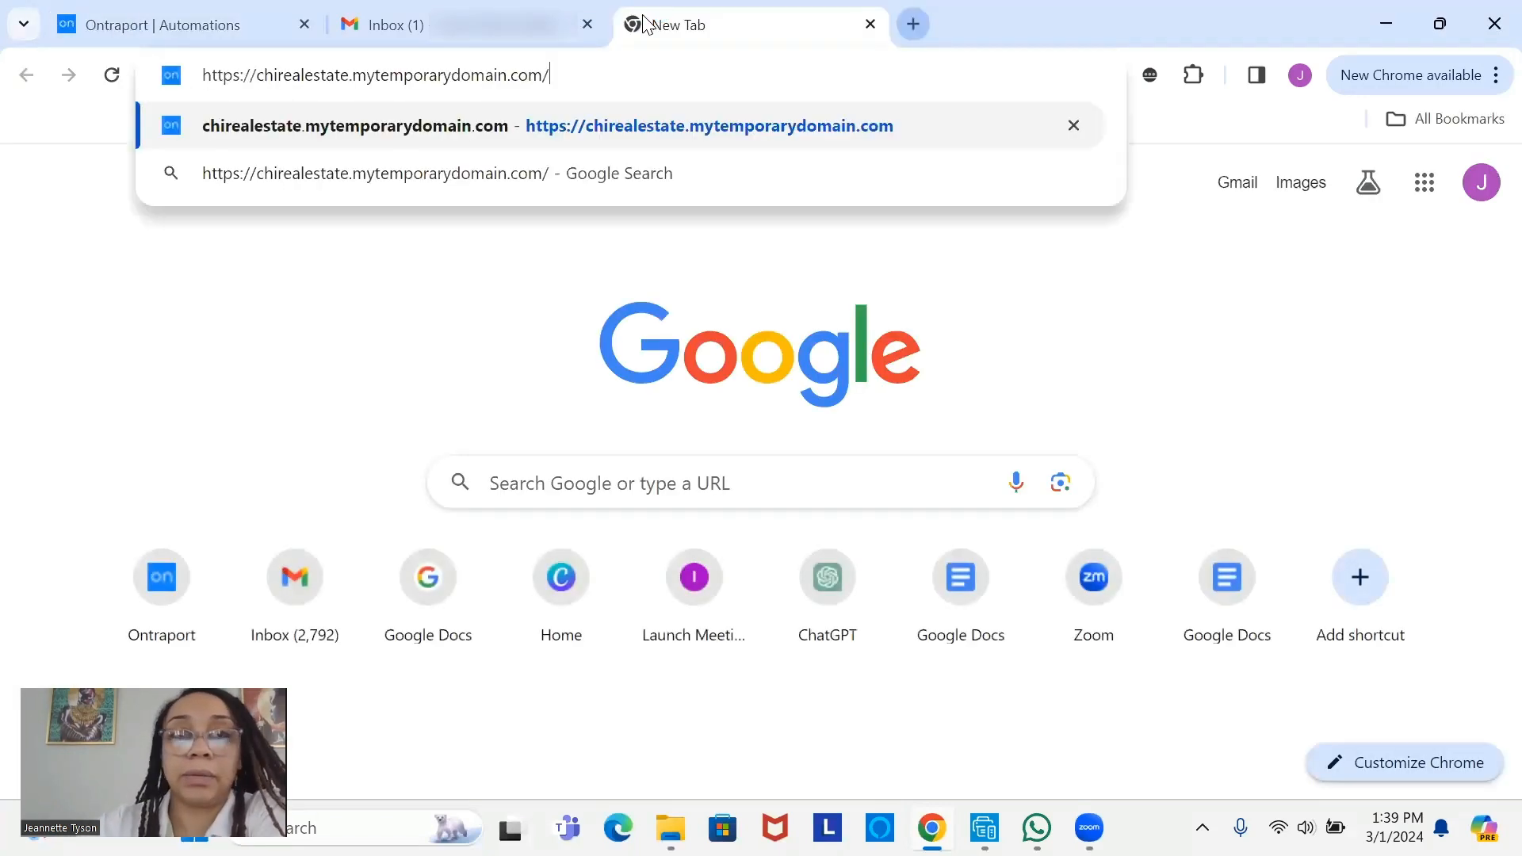
key(Return)
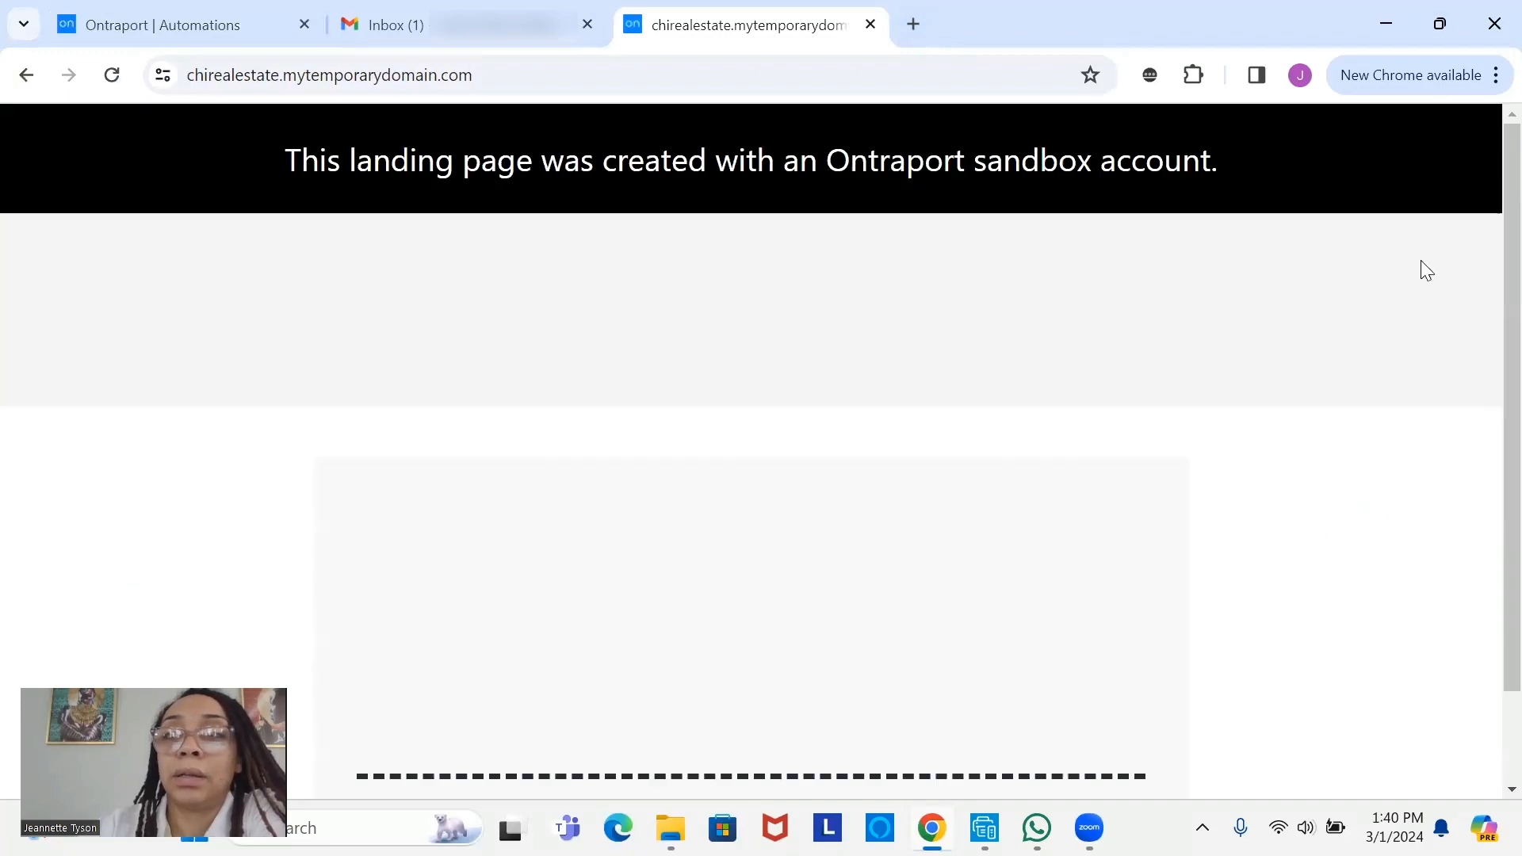
scroll(1488, 437, down, 5)
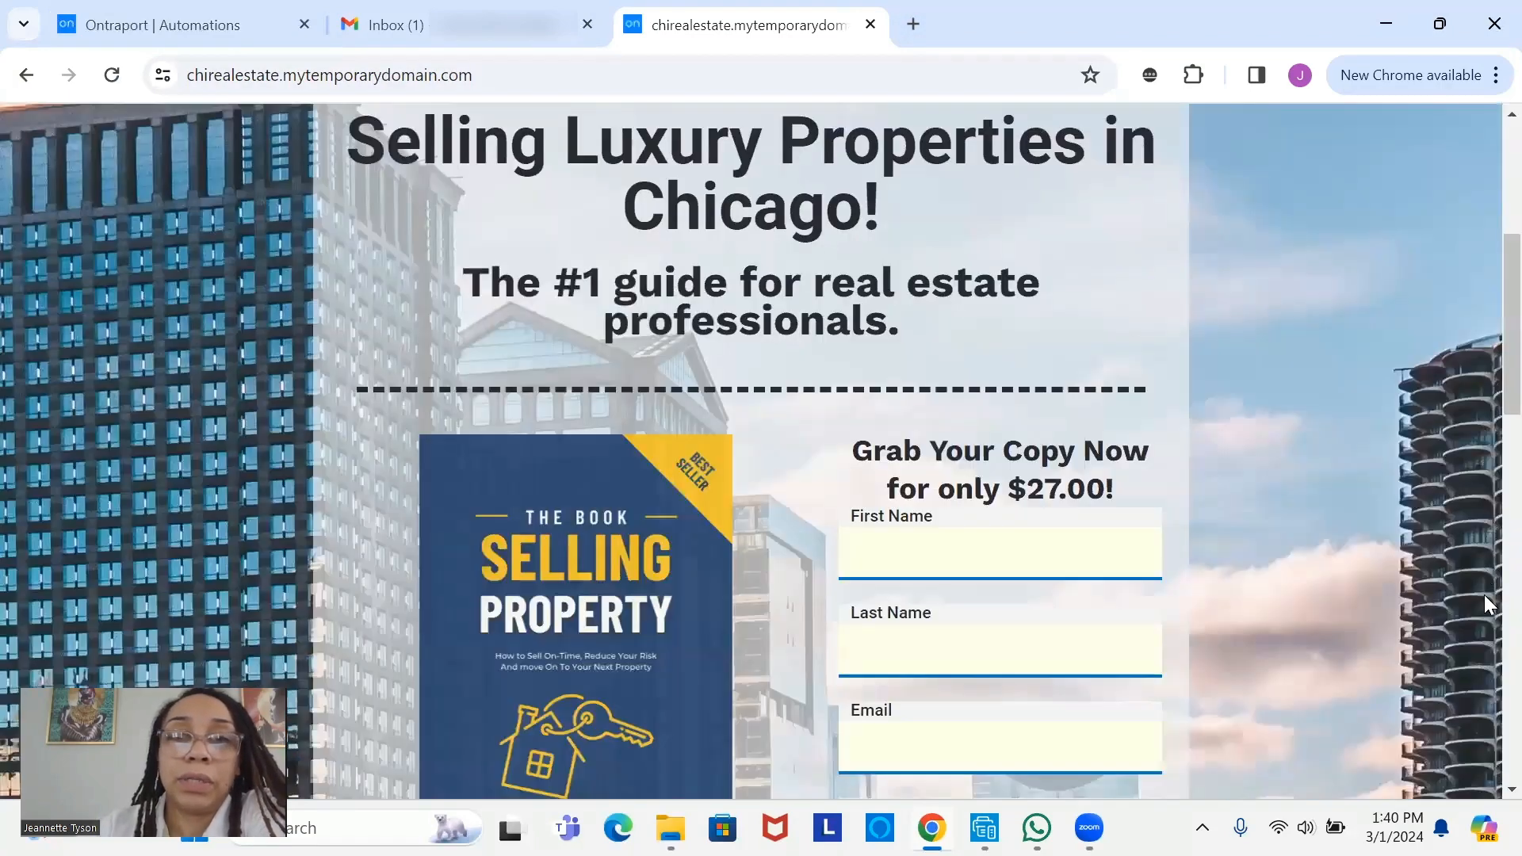
scroll(1487, 604, down, 10)
scroll(1484, 560, up, 2)
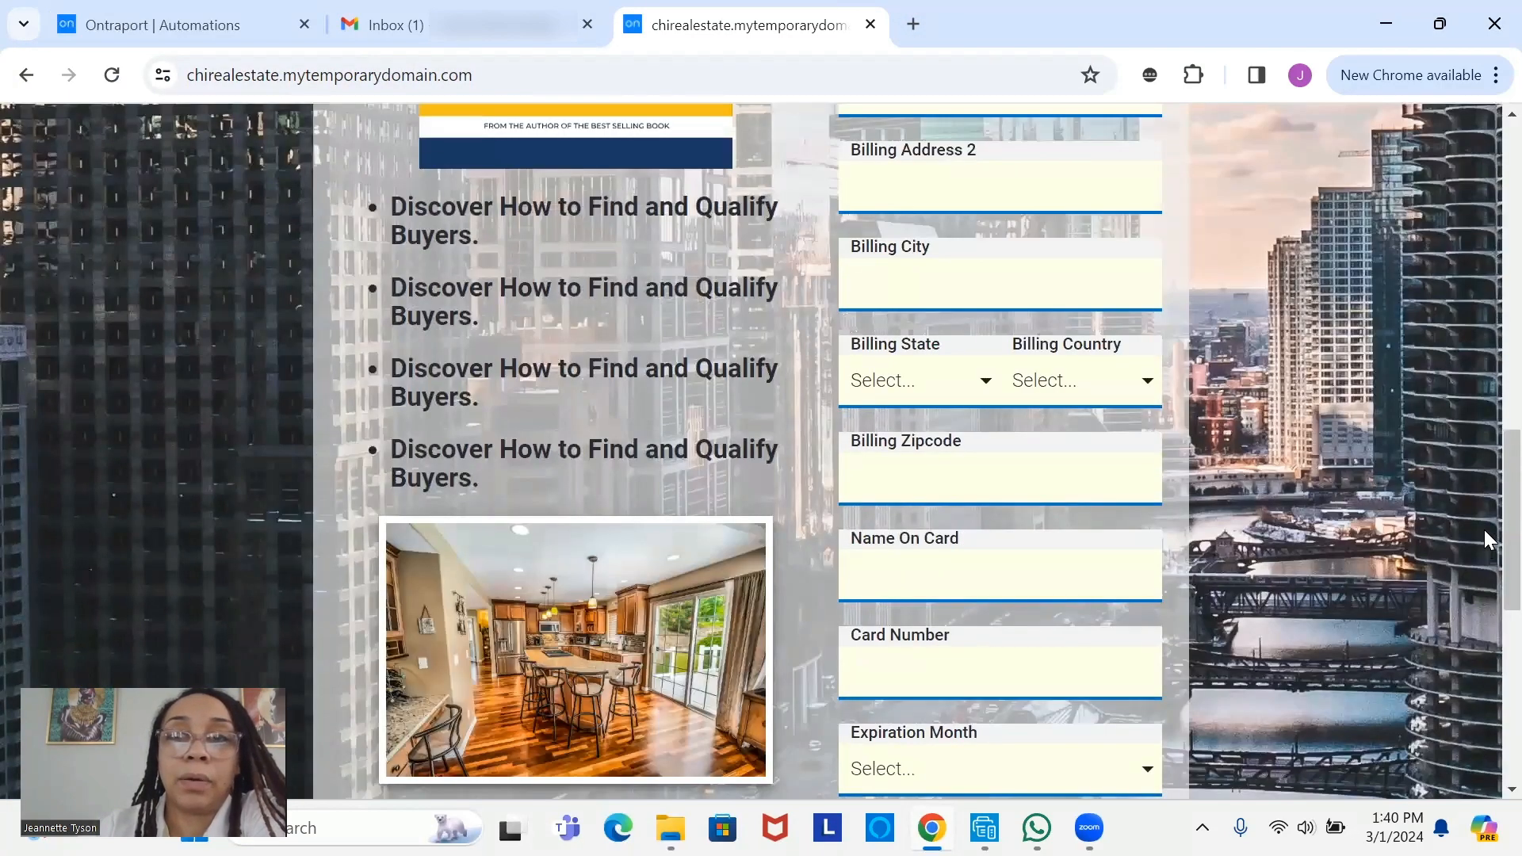
scroll(1484, 530, down, 6)
scroll(1473, 530, up, 6)
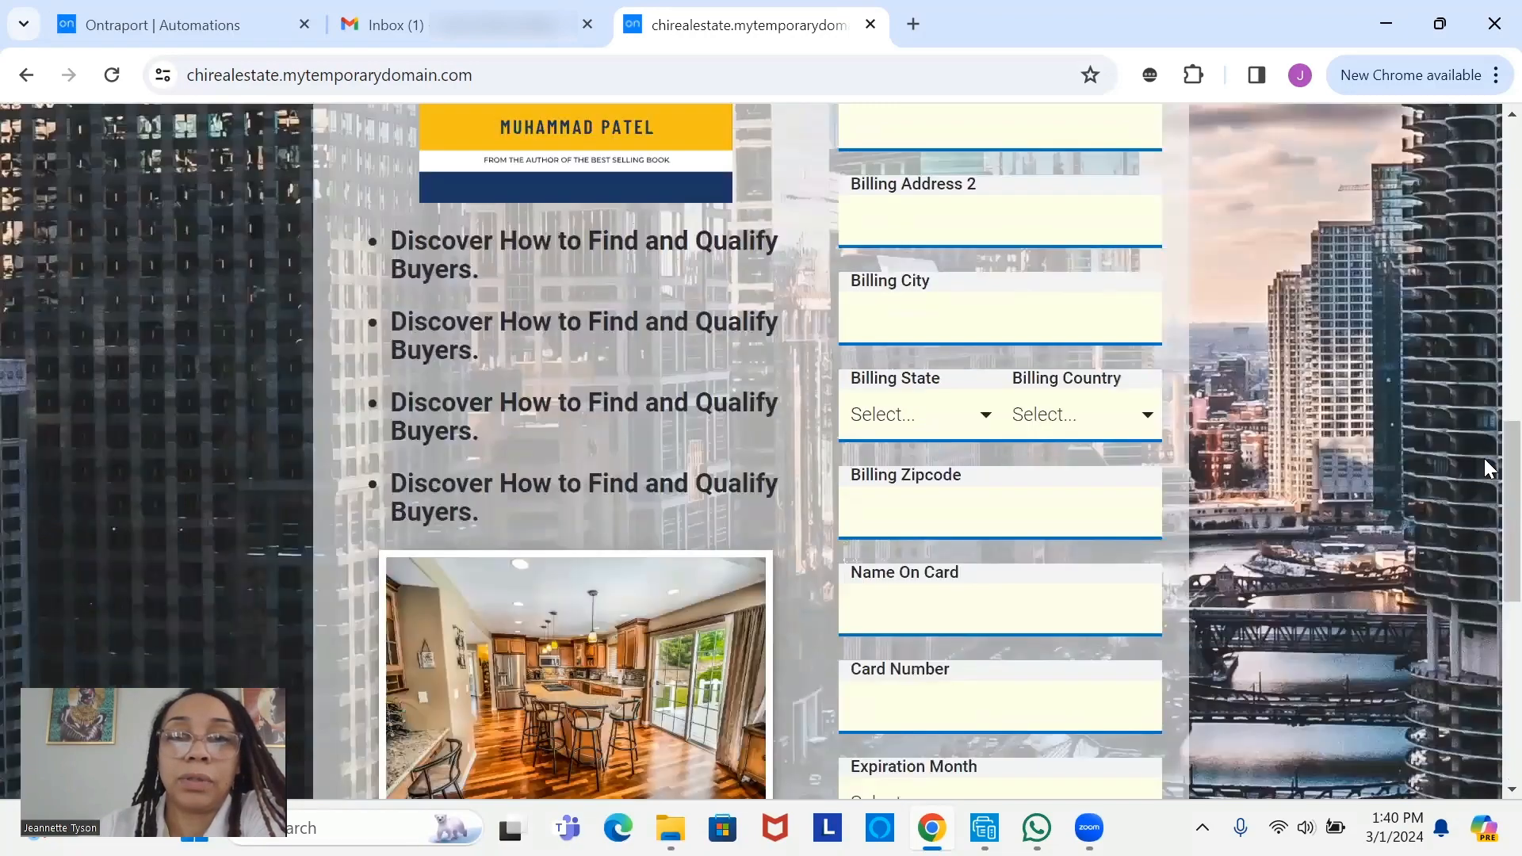
scroll(1484, 567, down, 1)
scroll(1484, 560, up, 2)
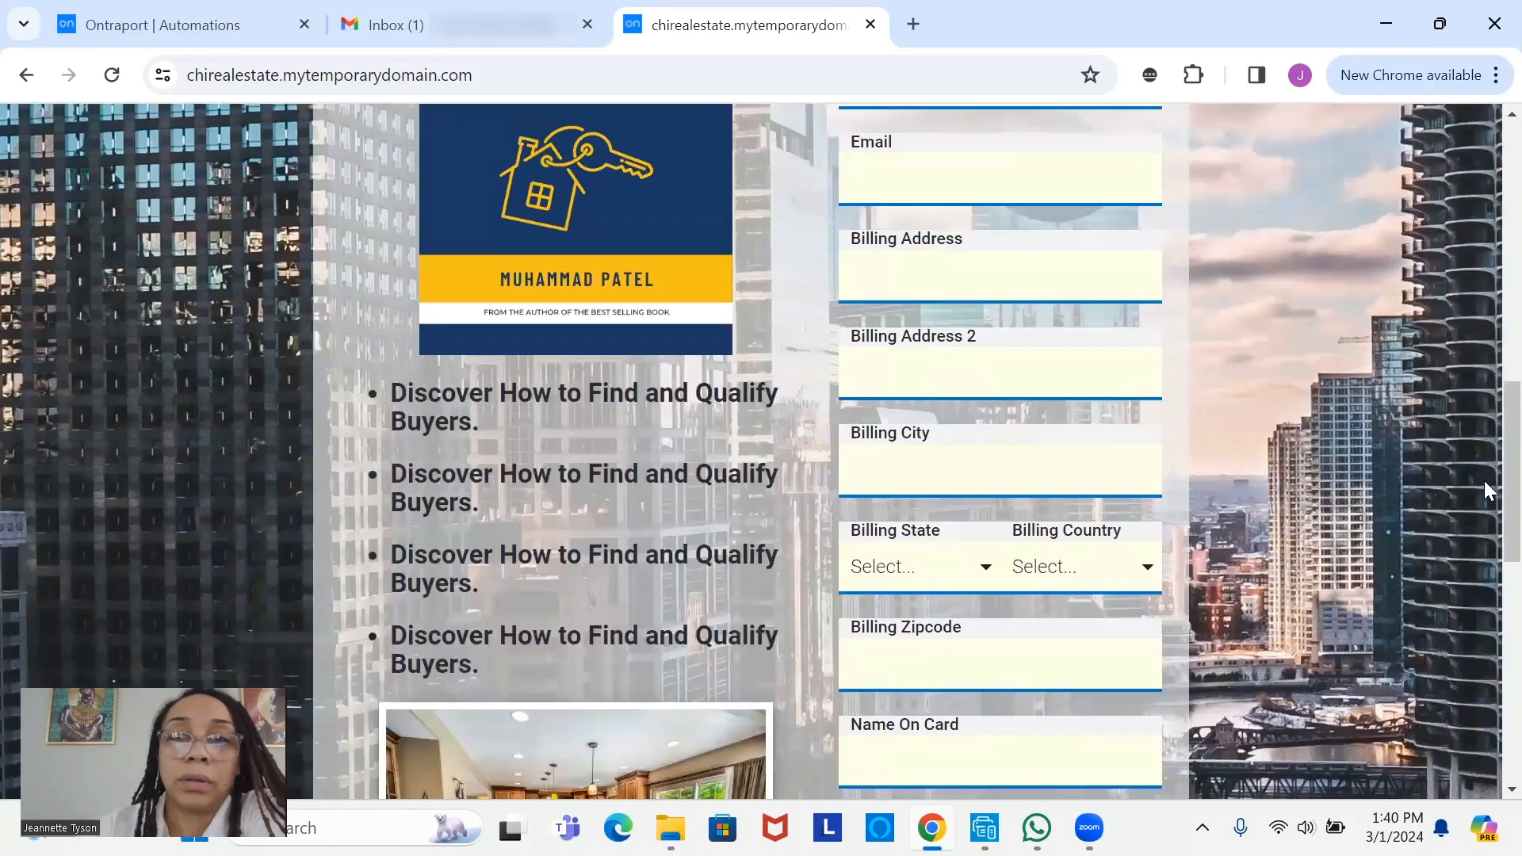
scroll(1484, 428, up, 4)
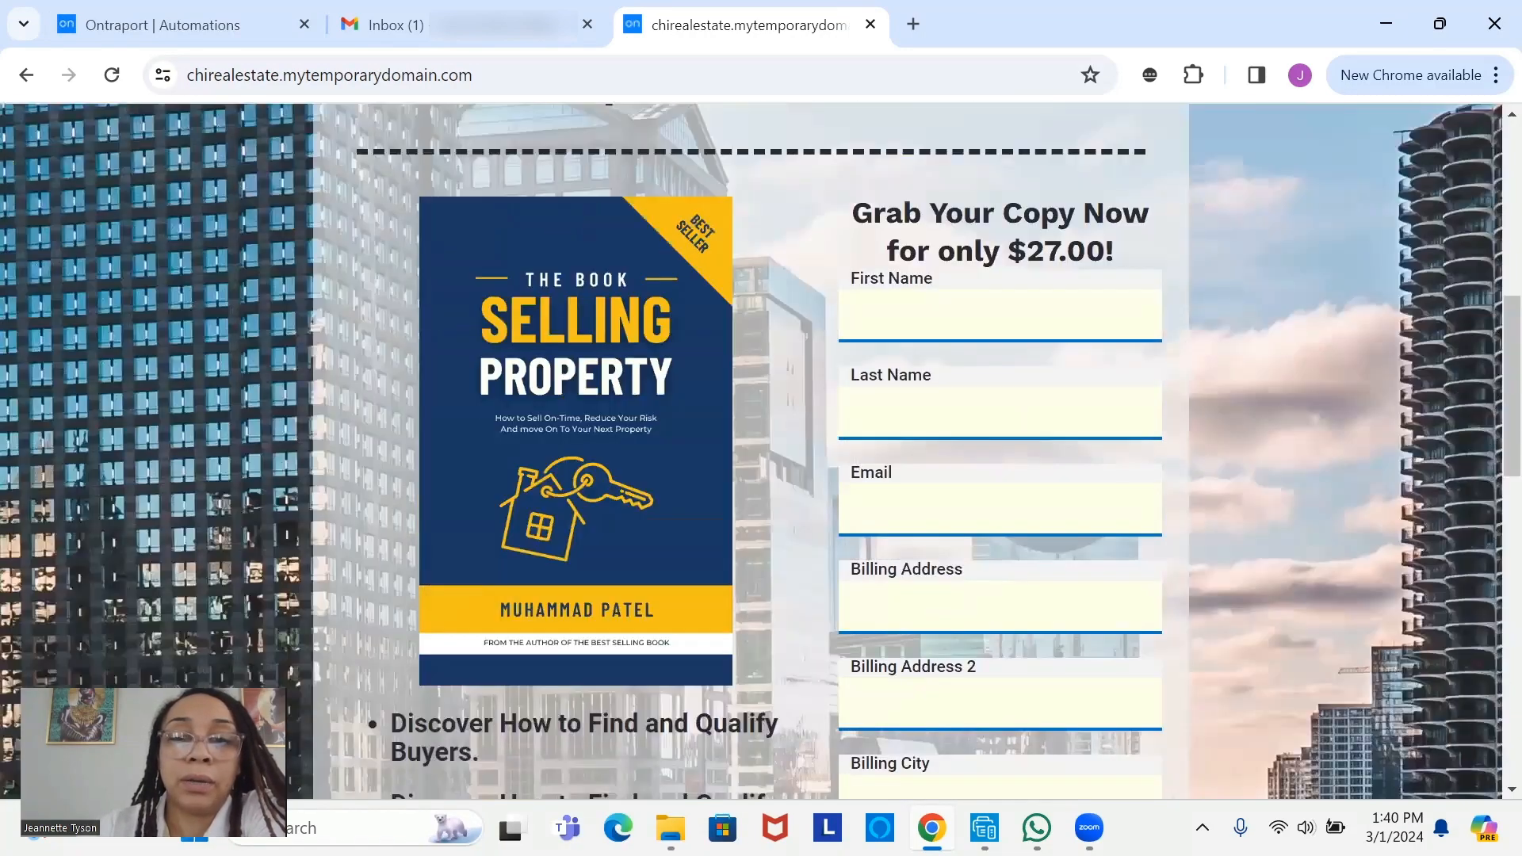
click(723, 807)
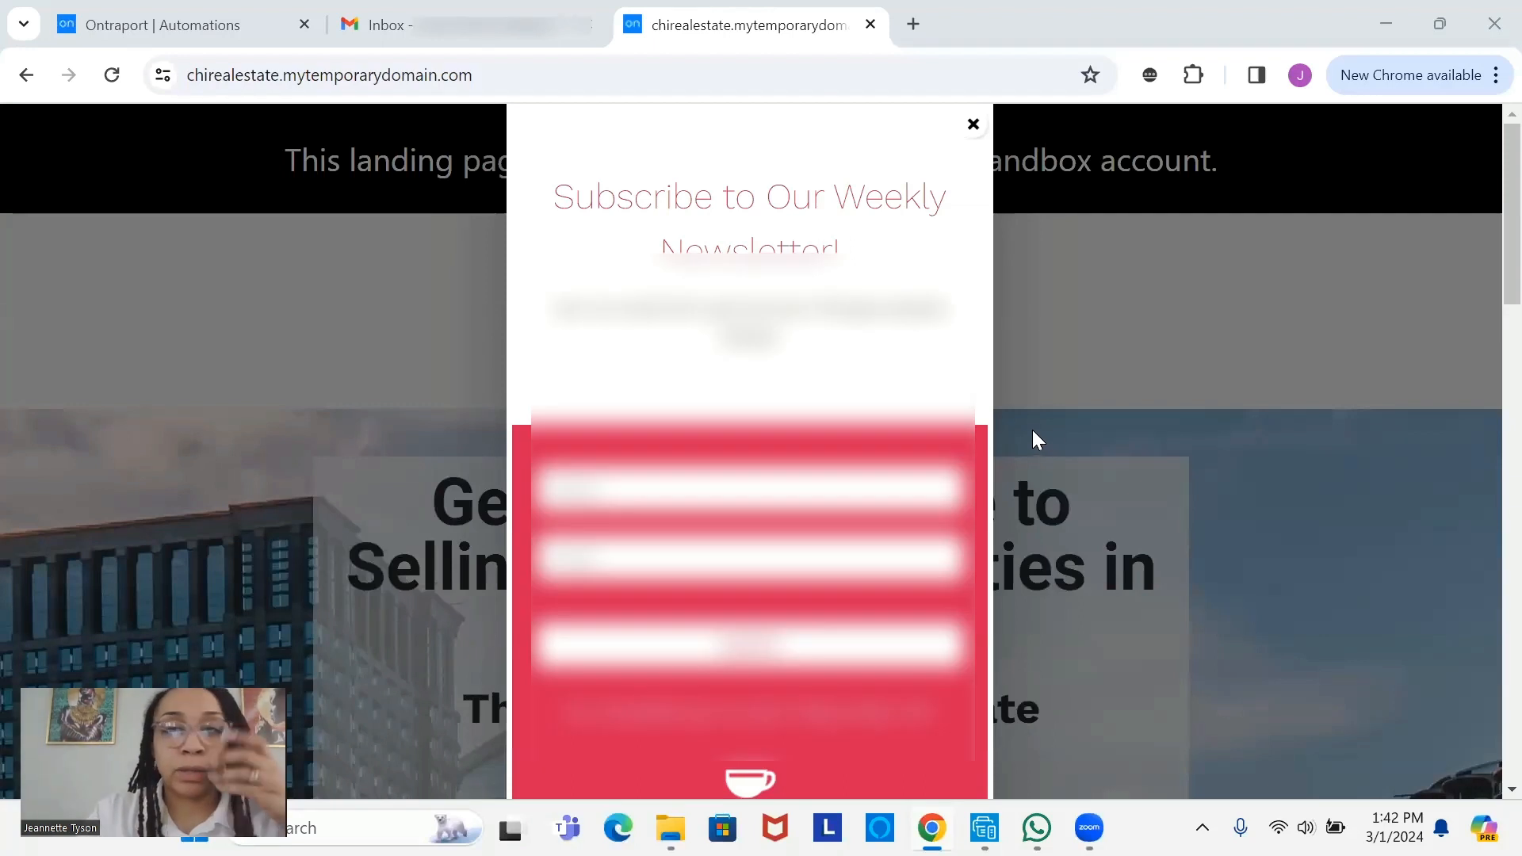
- Submit the newsletter popup with an autofilled name and the subscriber's e-mail address
click(746, 490)
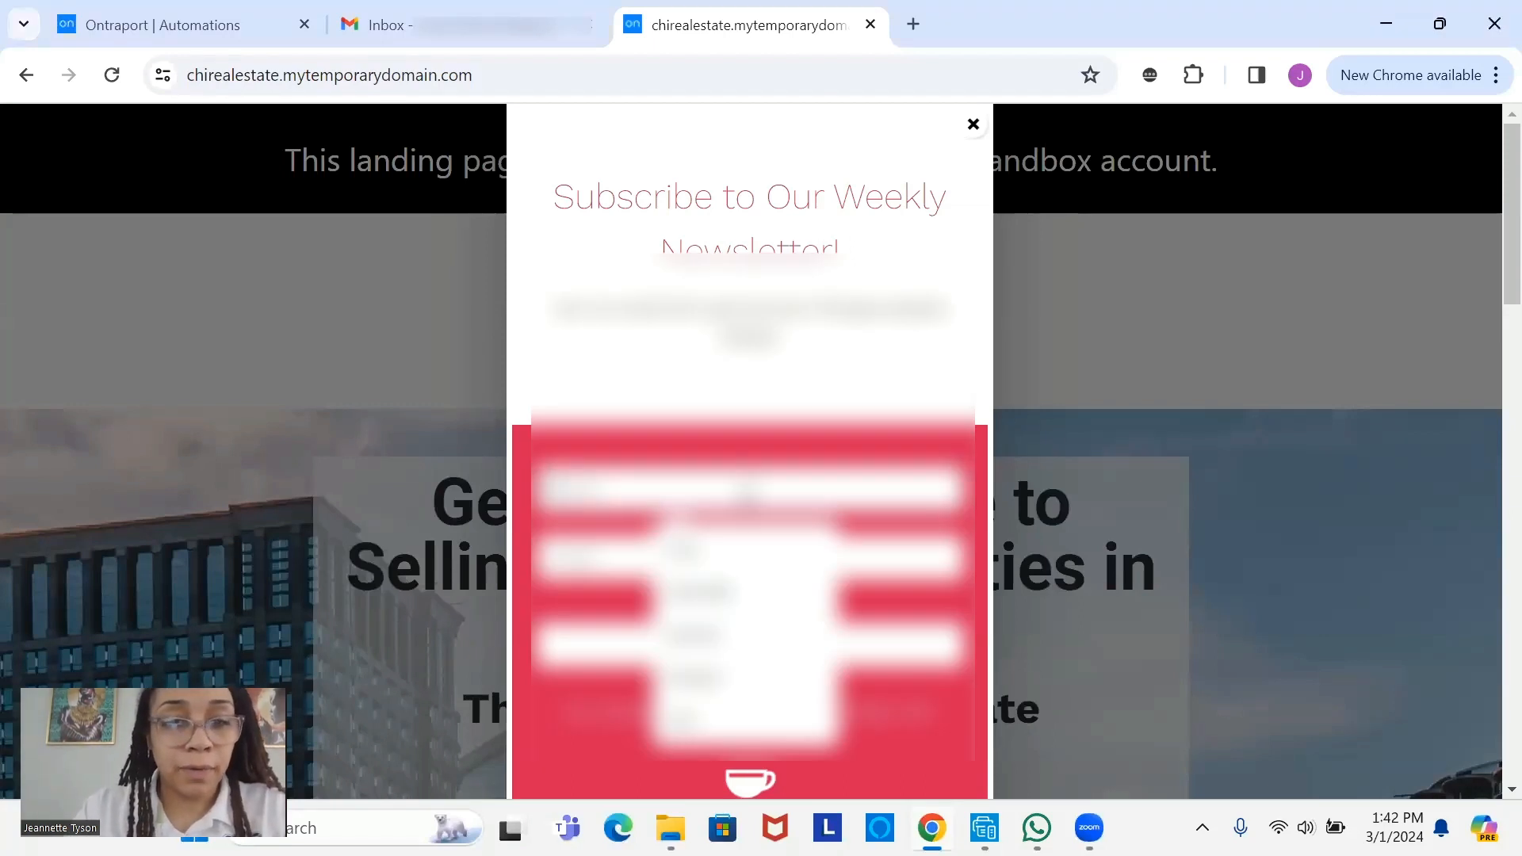
click(748, 593)
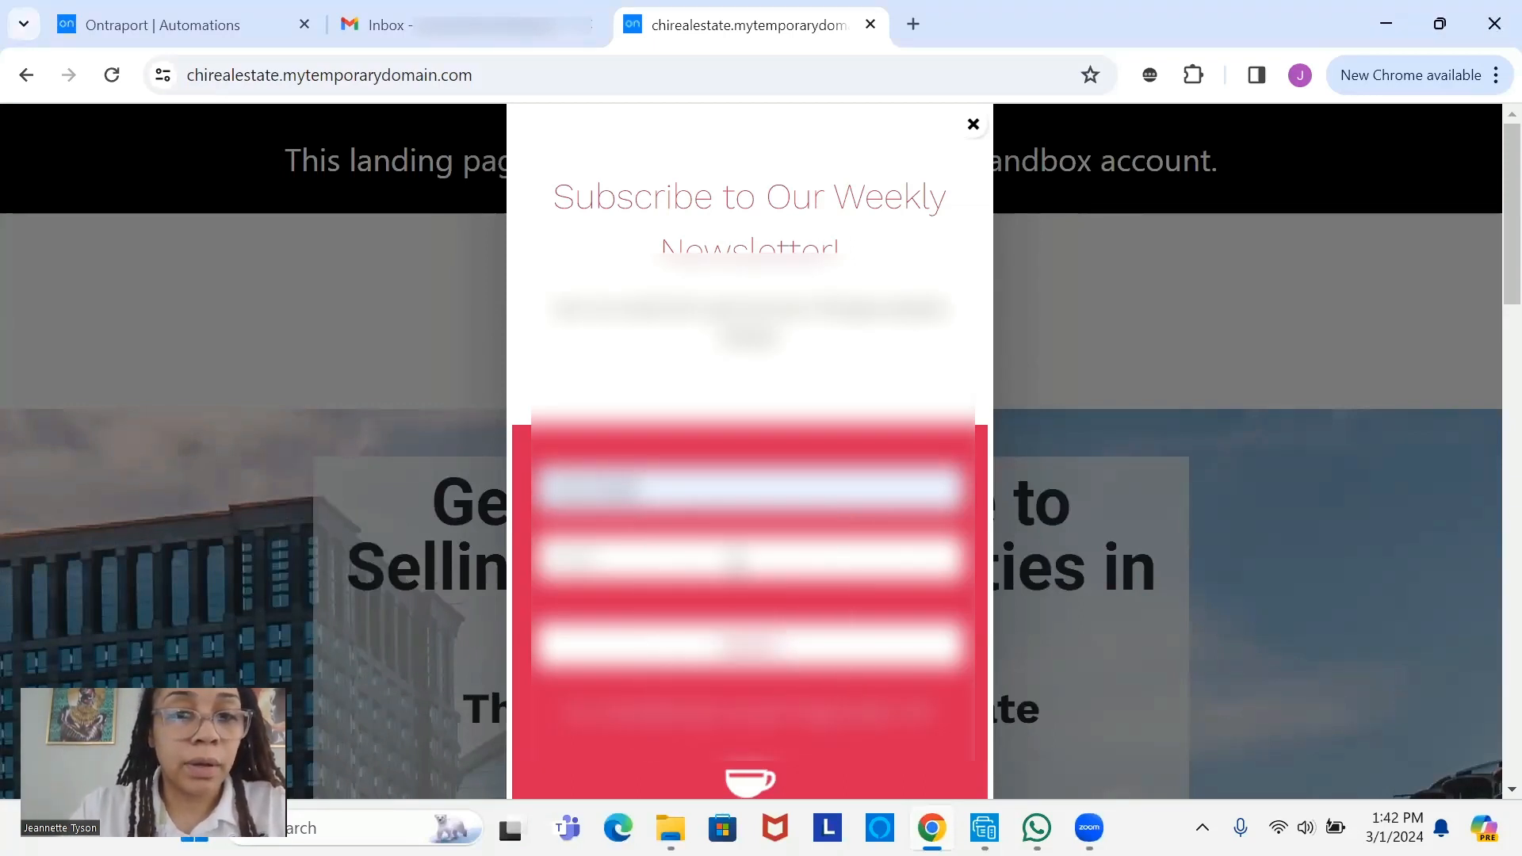
click(735, 559)
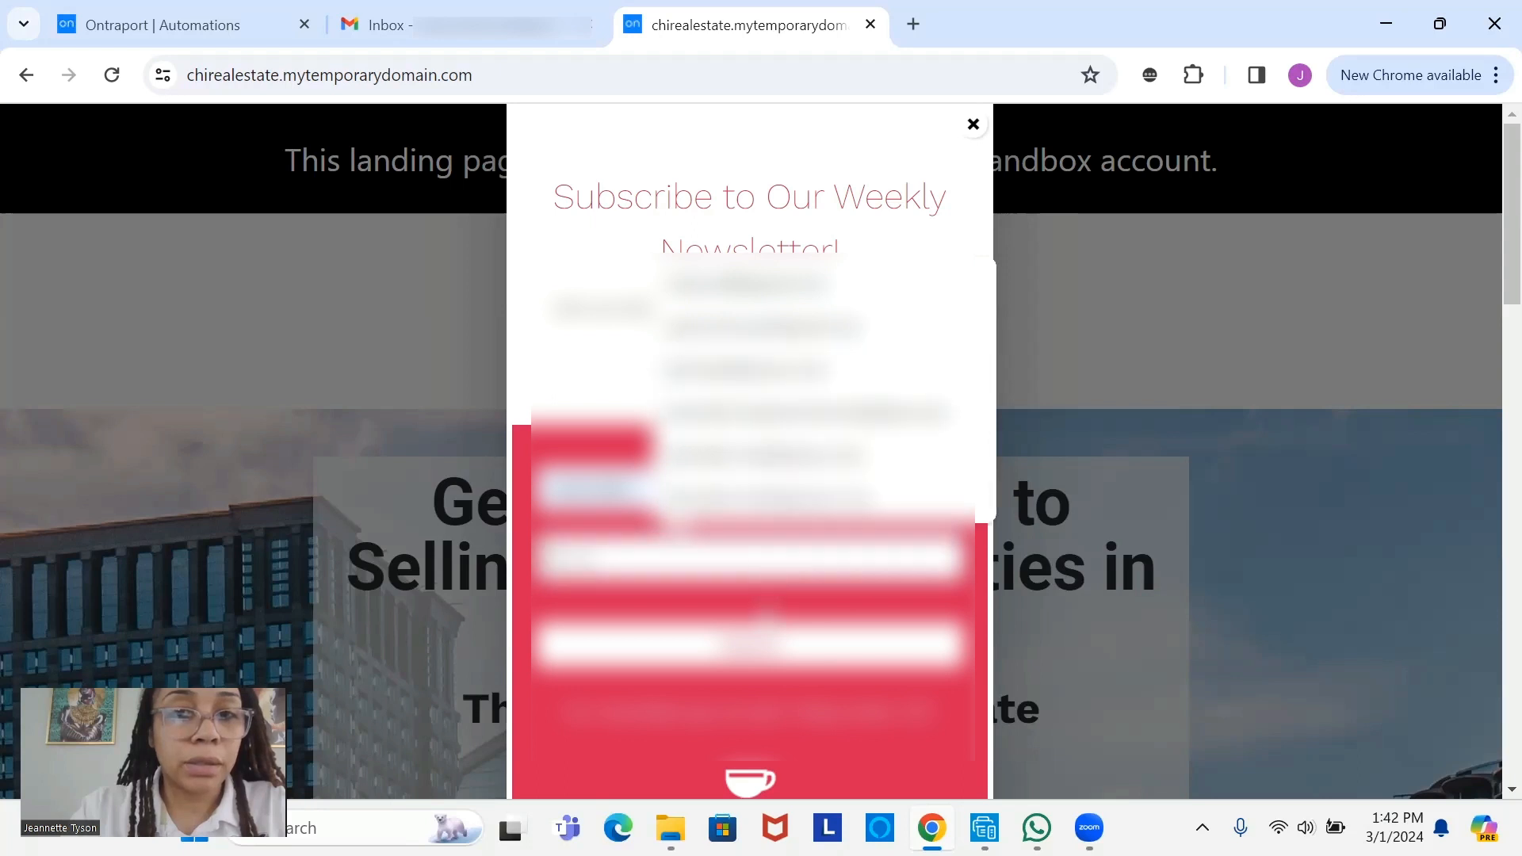
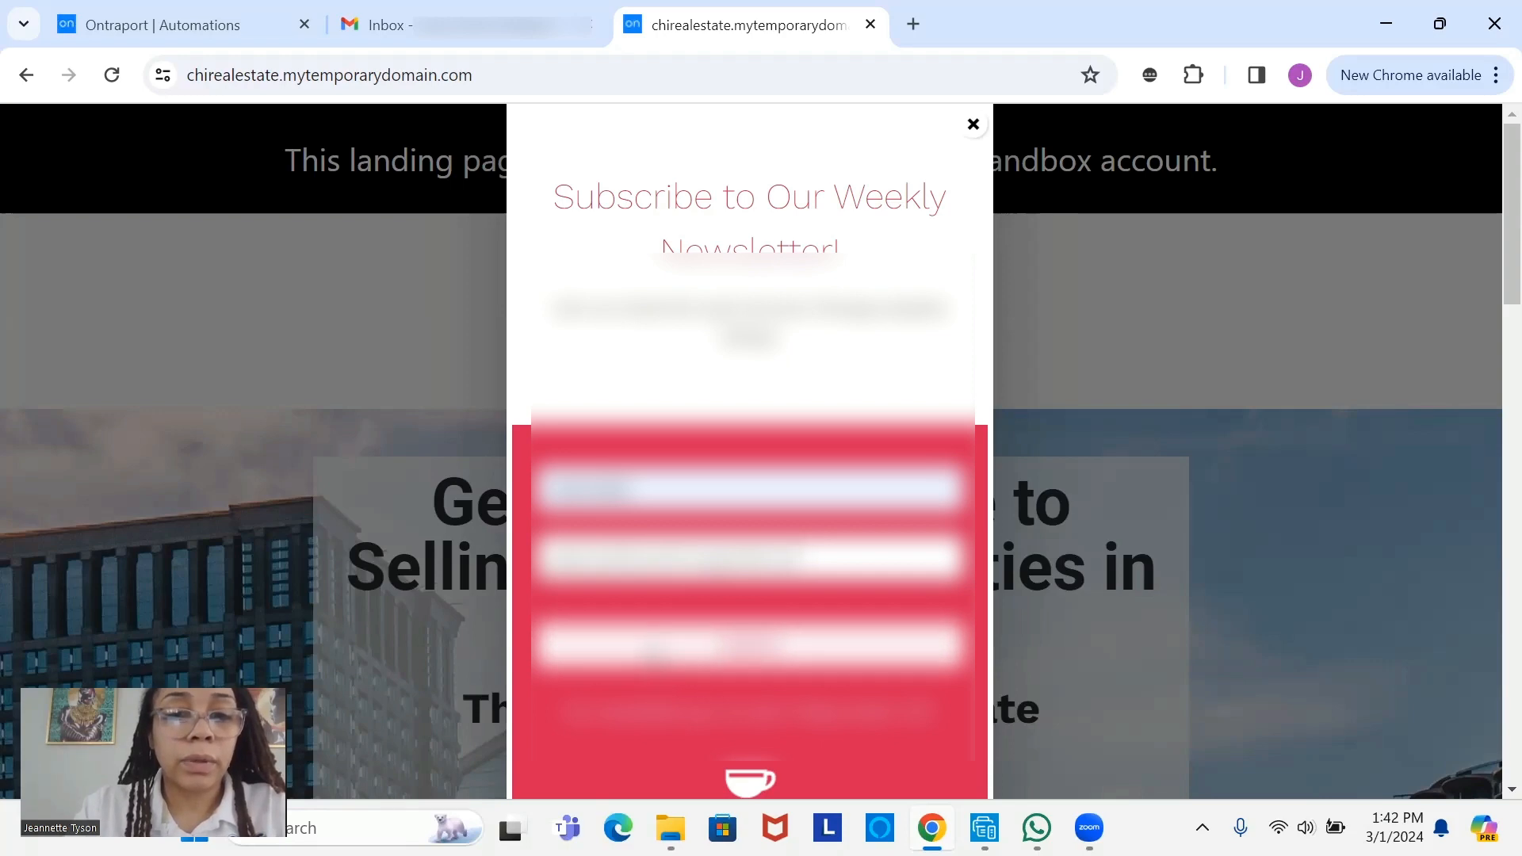
click(642, 646)
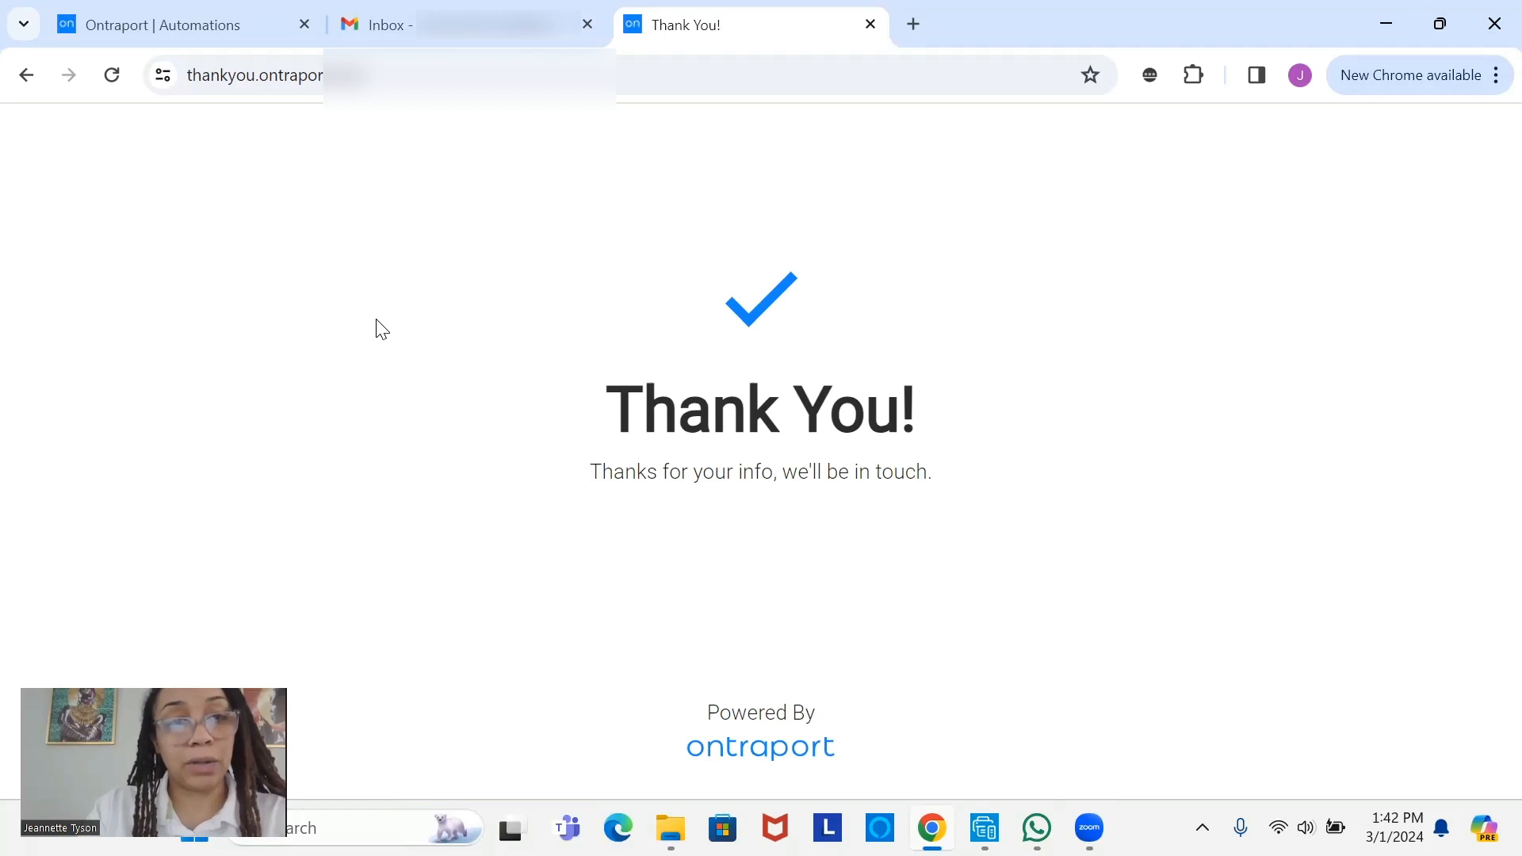
- Refresh the Gmail inbox, find Primary still empty, and go back to Ontraport's Automations list
click(468, 24)
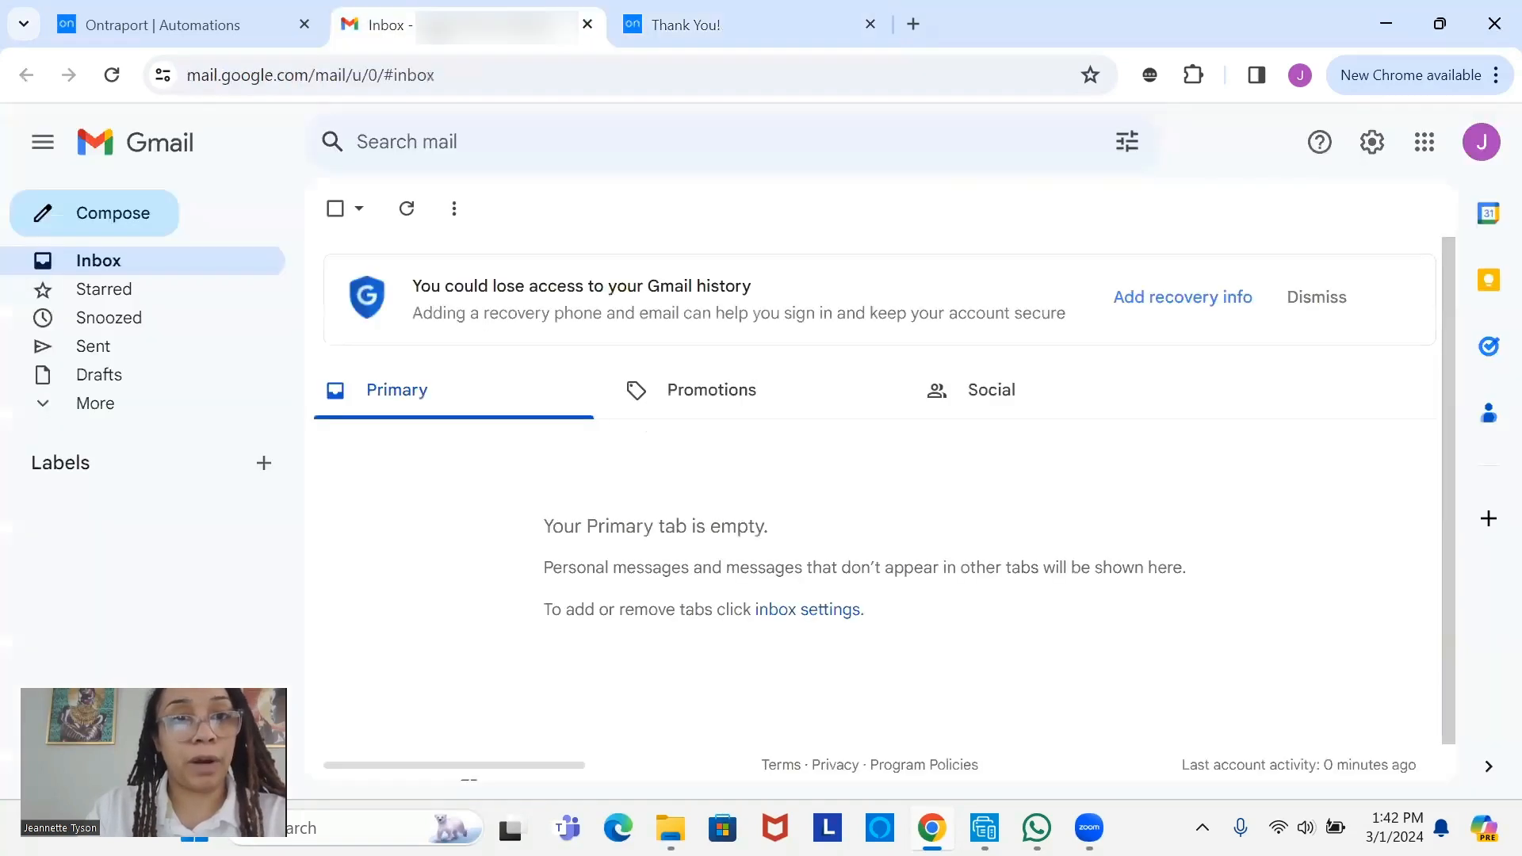
click(405, 211)
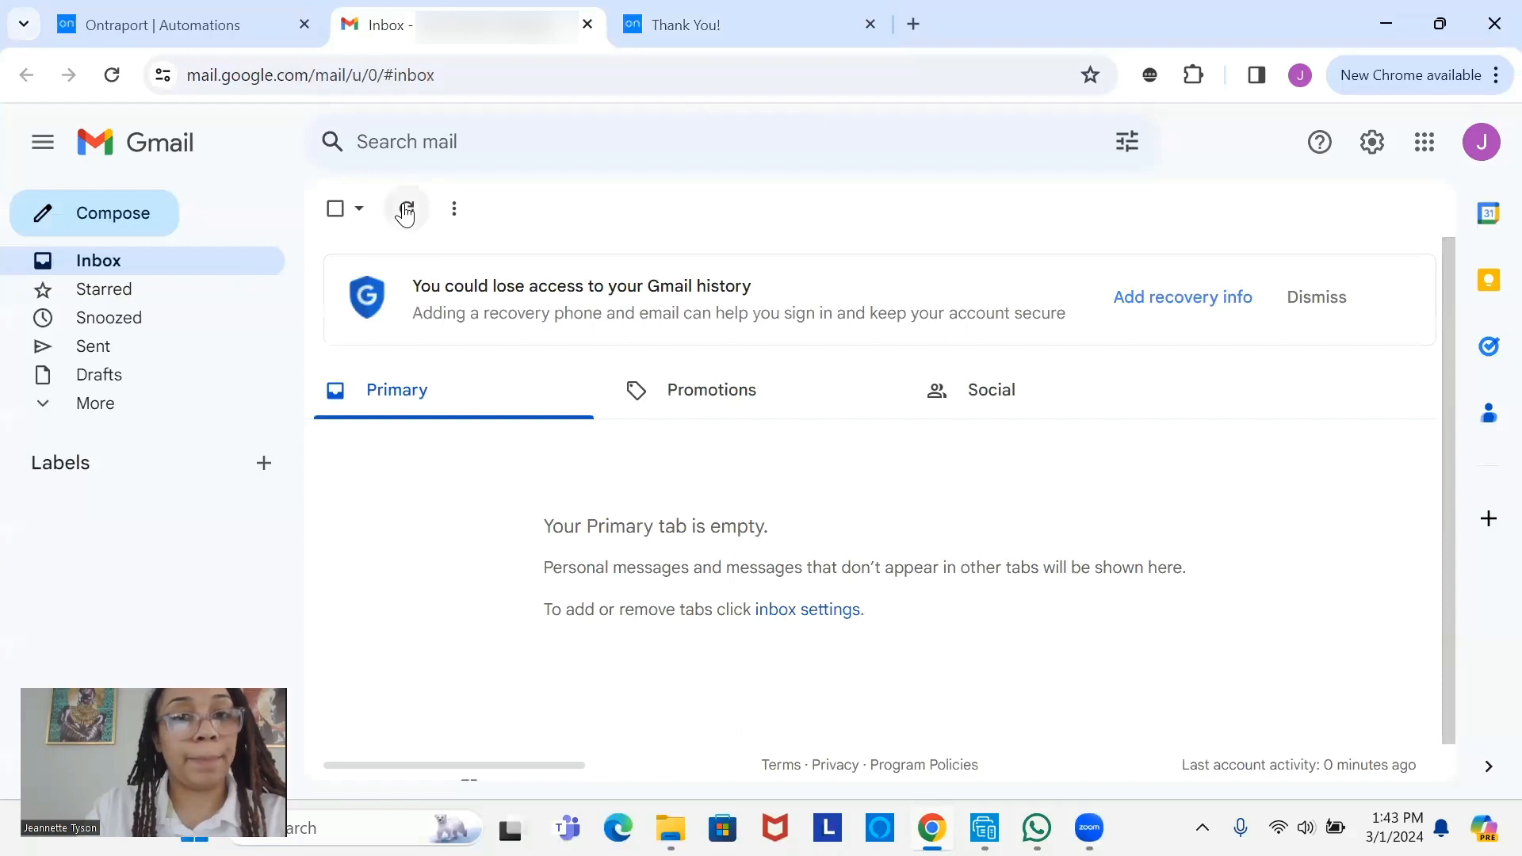
click(242, 11)
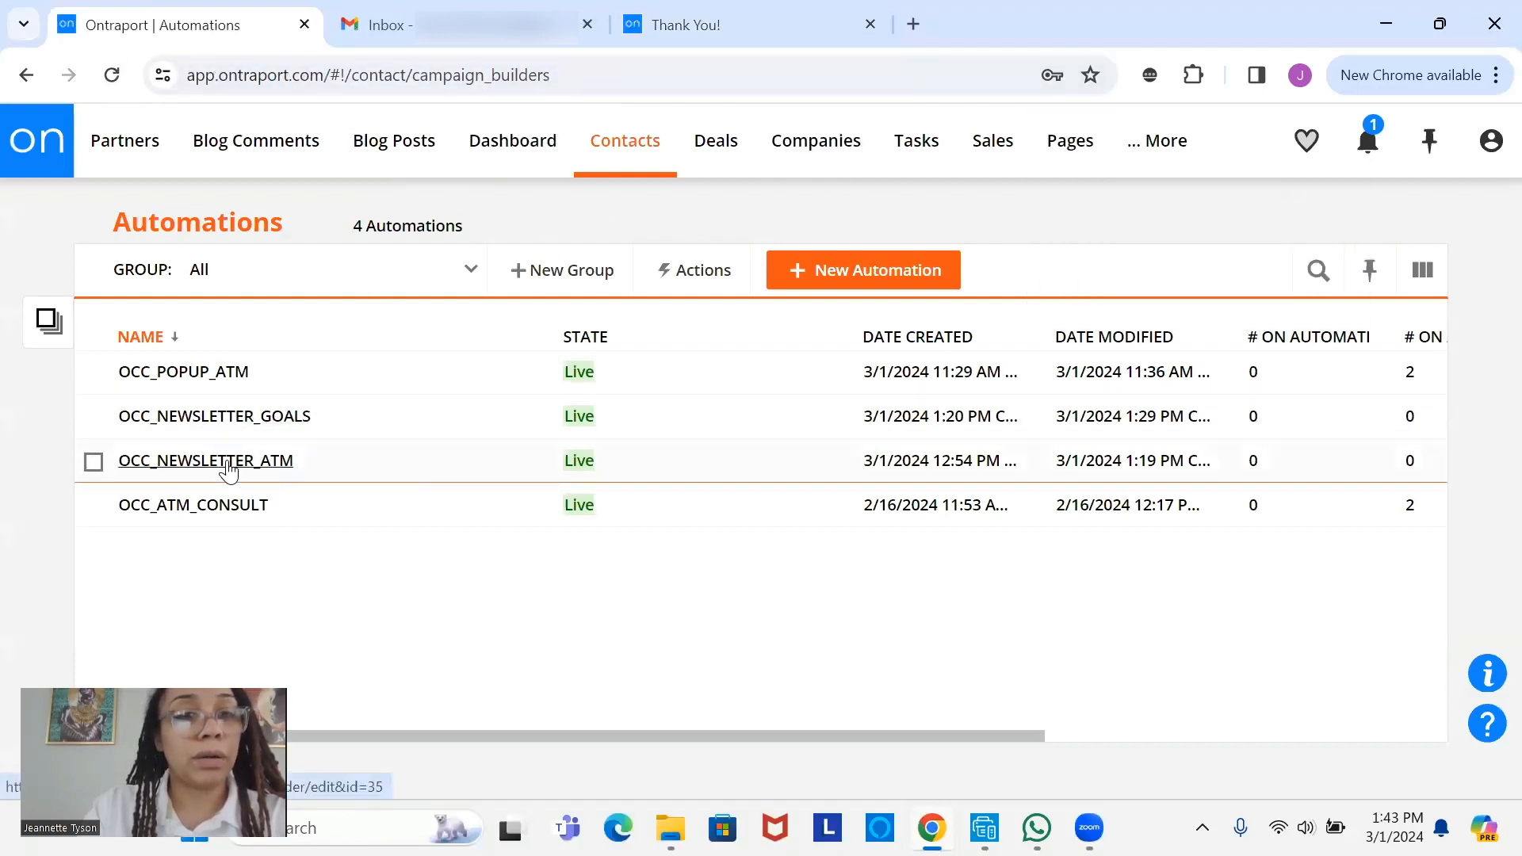
- Open OCC_NEWSLETTER_ATM and pan to its trigger cards, collapsing the navigation overview panel
click(227, 463)
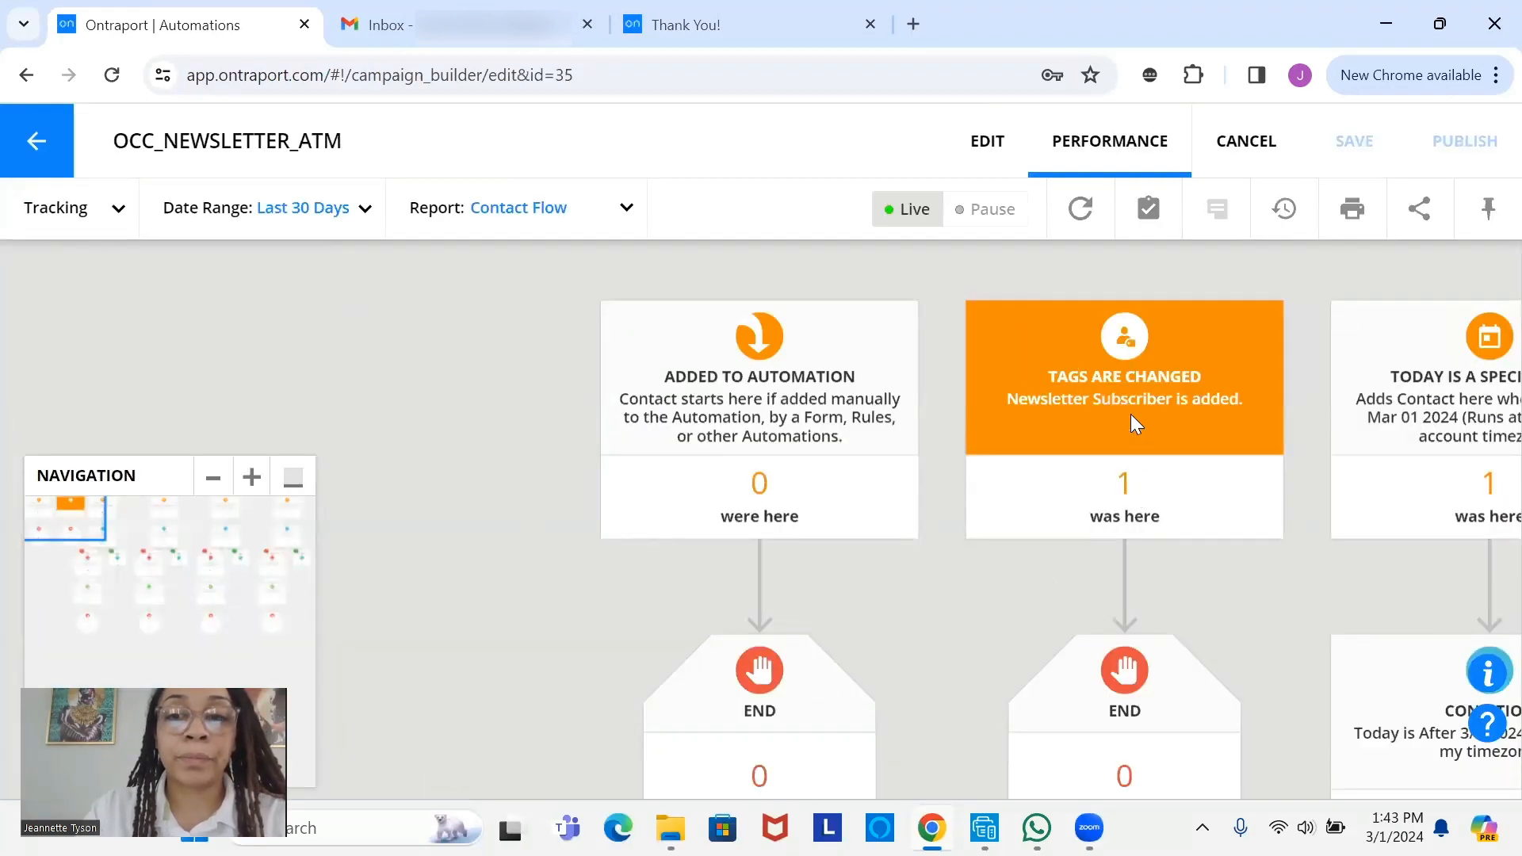
drag(1134, 399, 784, 389)
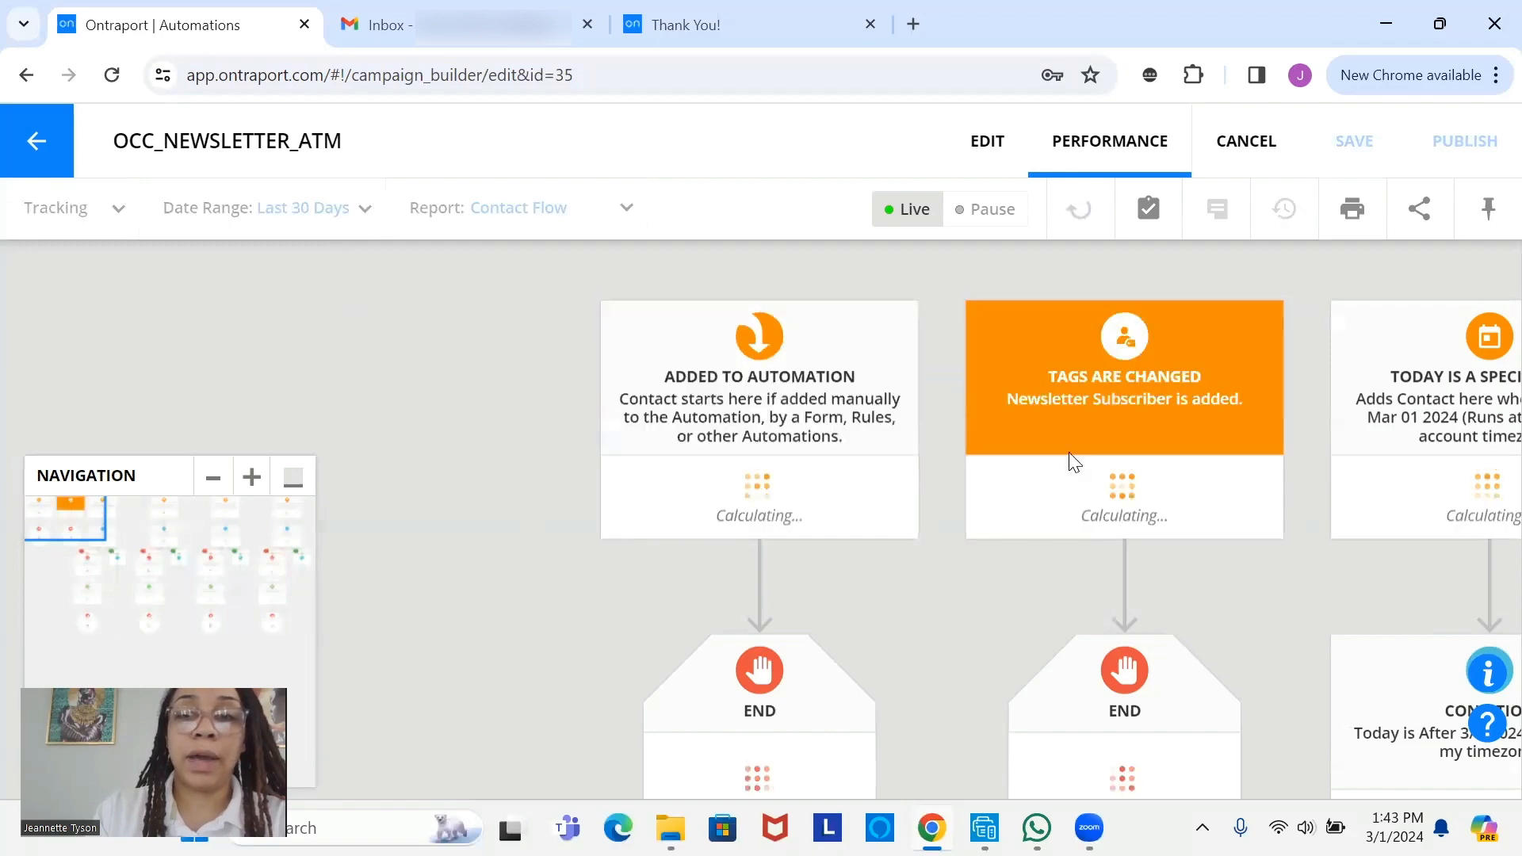
drag(1205, 403, 795, 339)
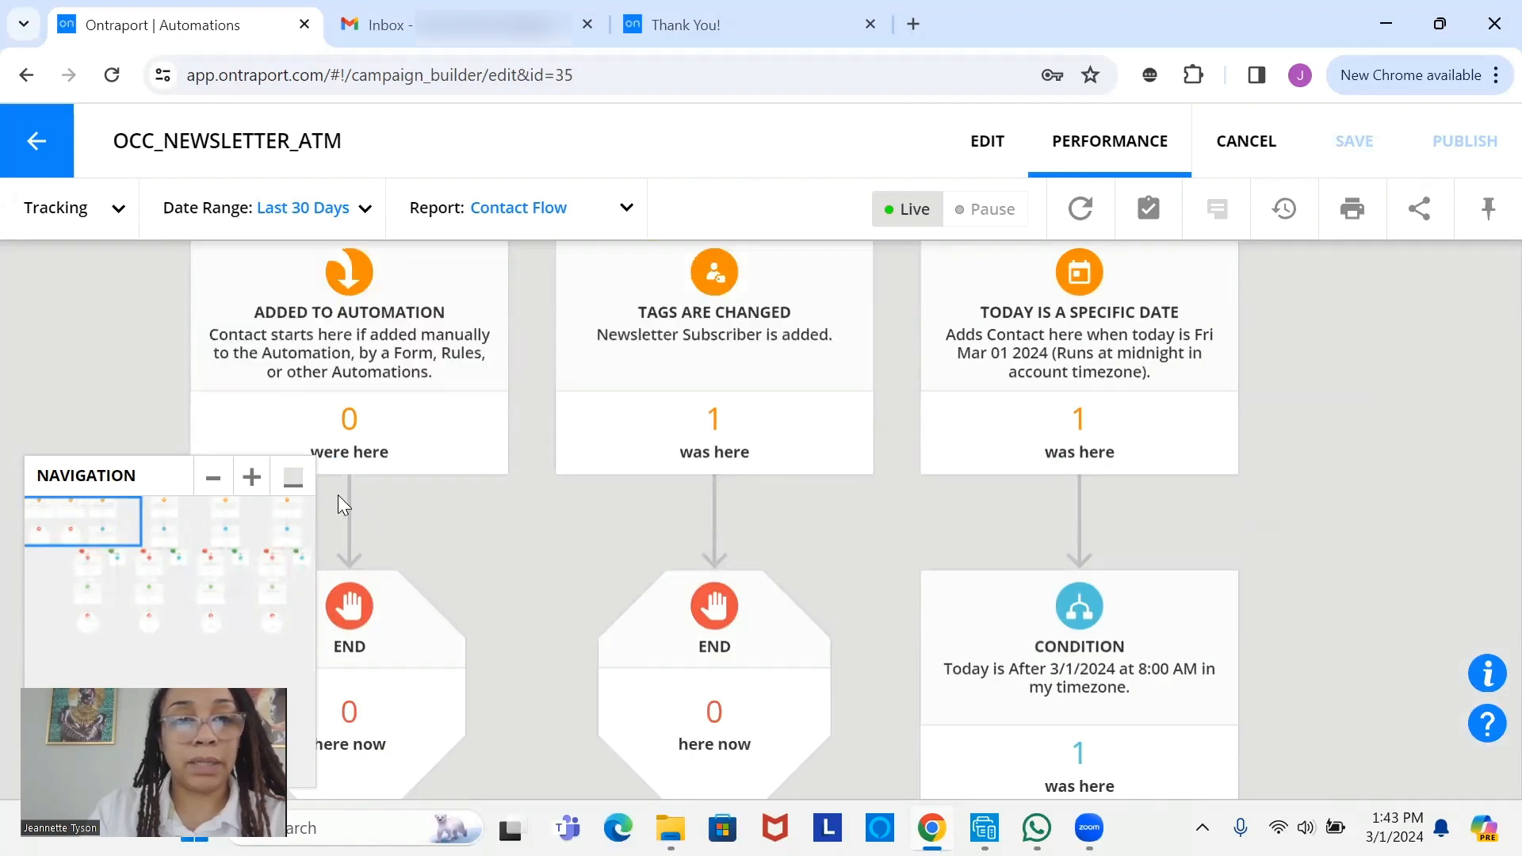
click(292, 476)
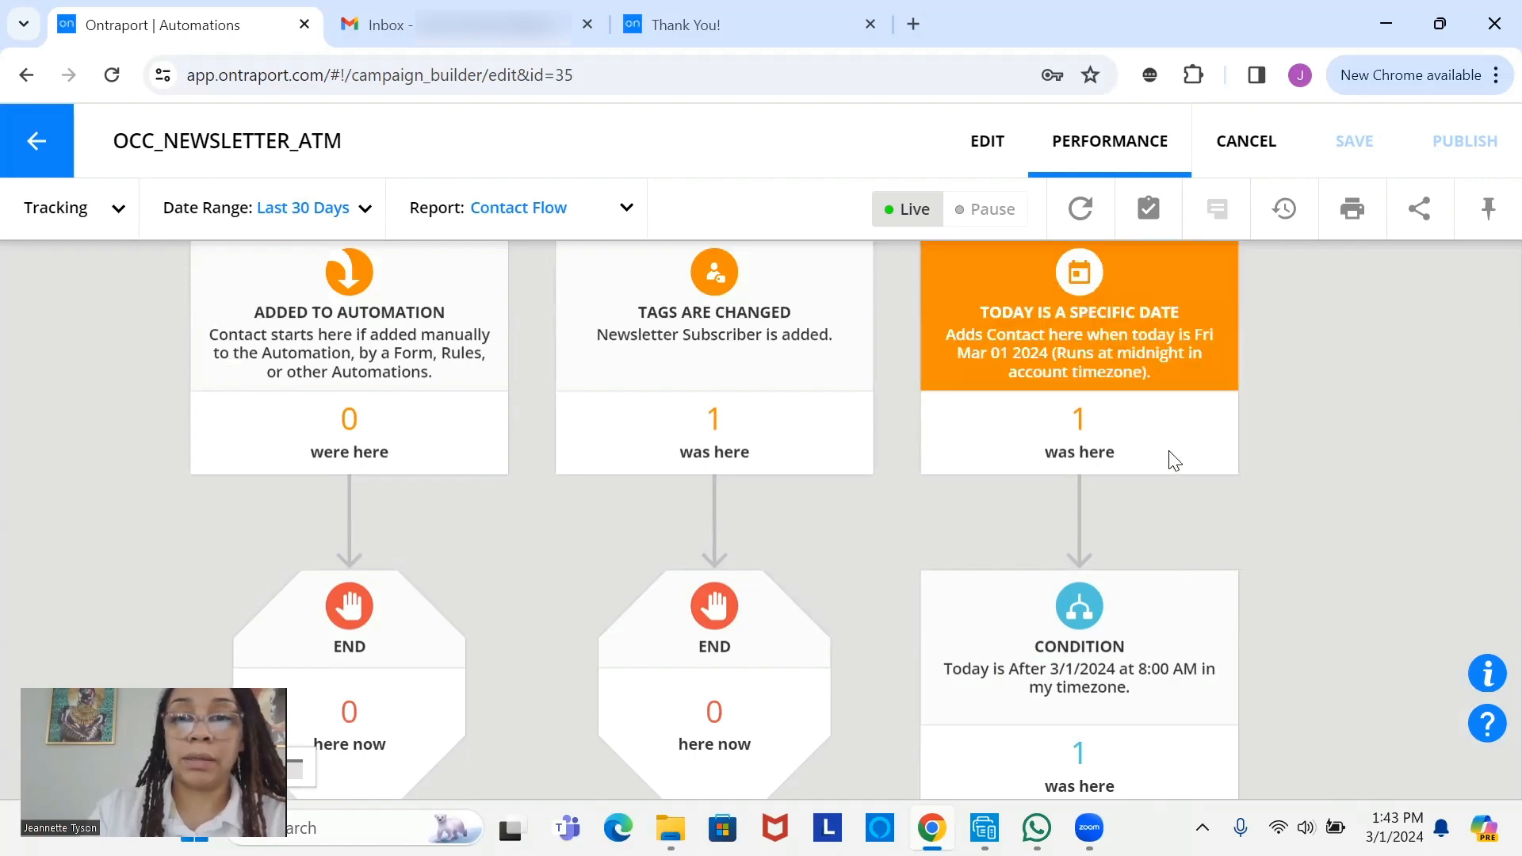
- Review the condition's NO/YES branches, WAIT, GO TO and END nodes, then leave the builder
drag(1159, 632, 1125, 525)
scroll(1125, 525, down, 2)
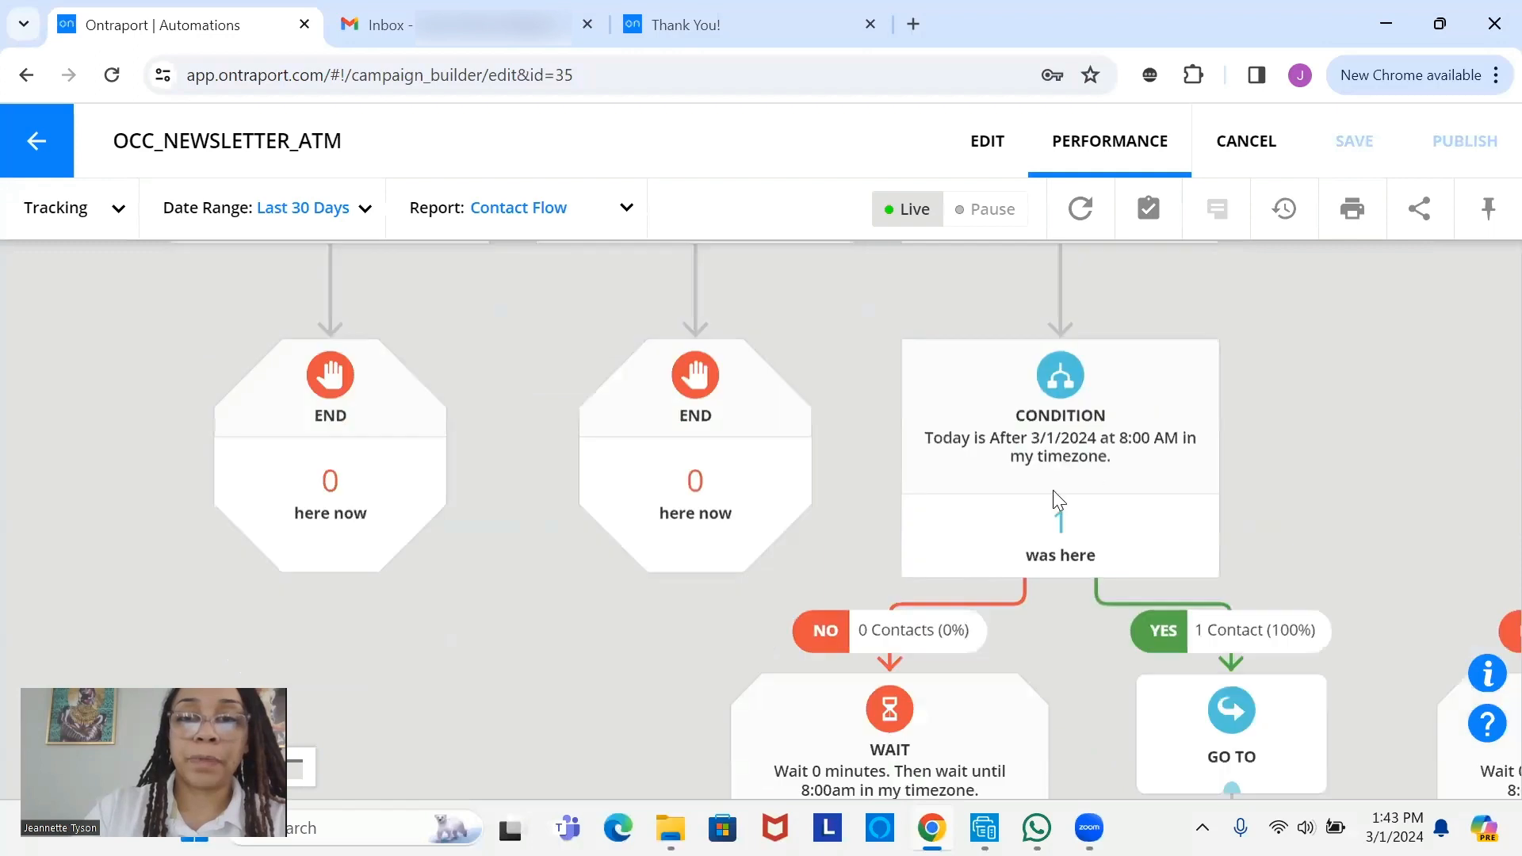
scroll(1057, 464, down, 3)
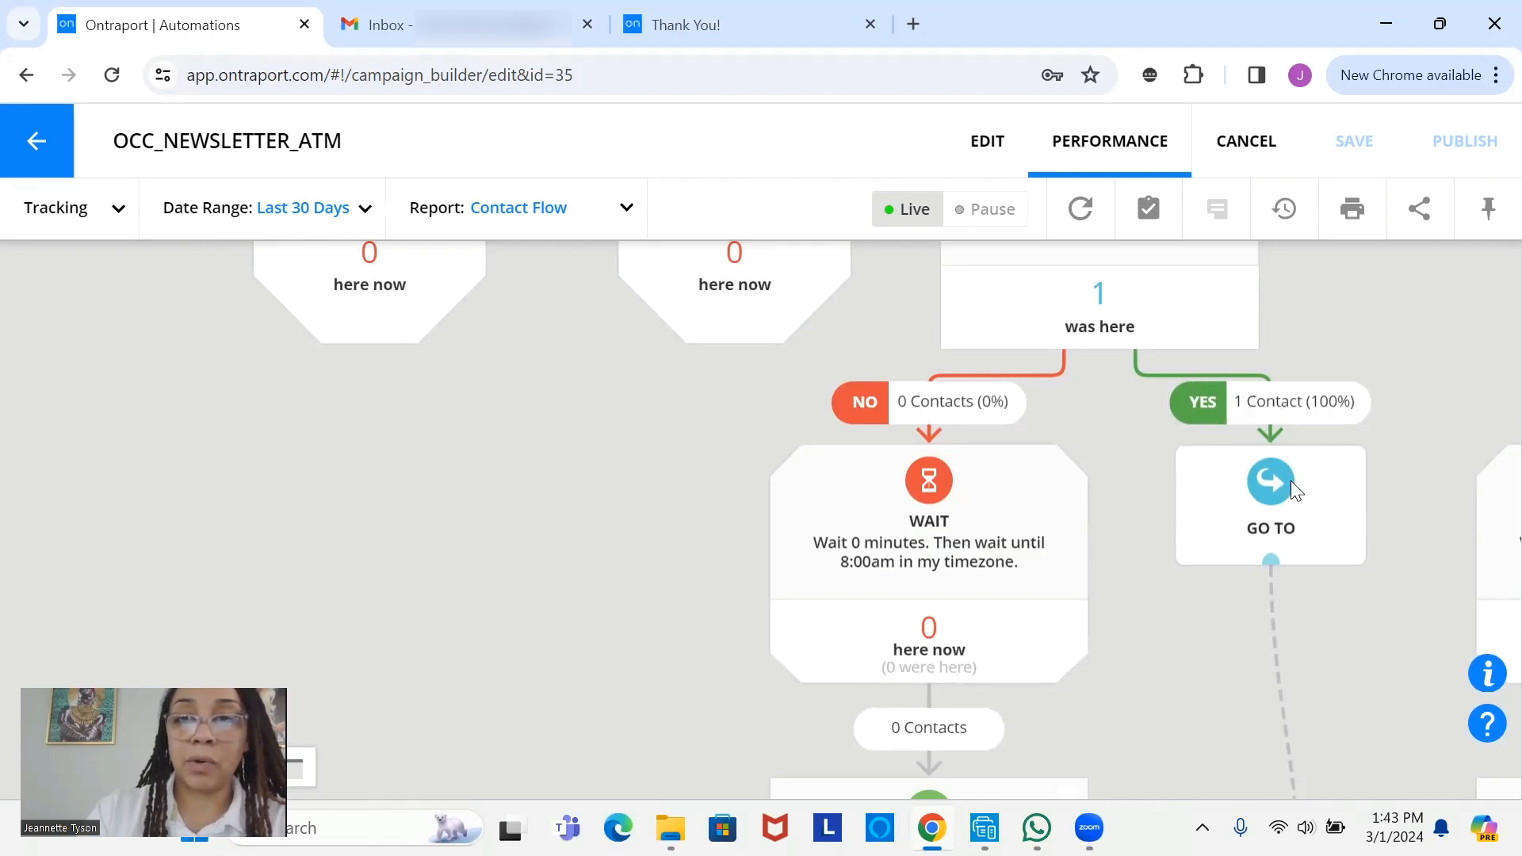
scroll(1301, 348, down, 3)
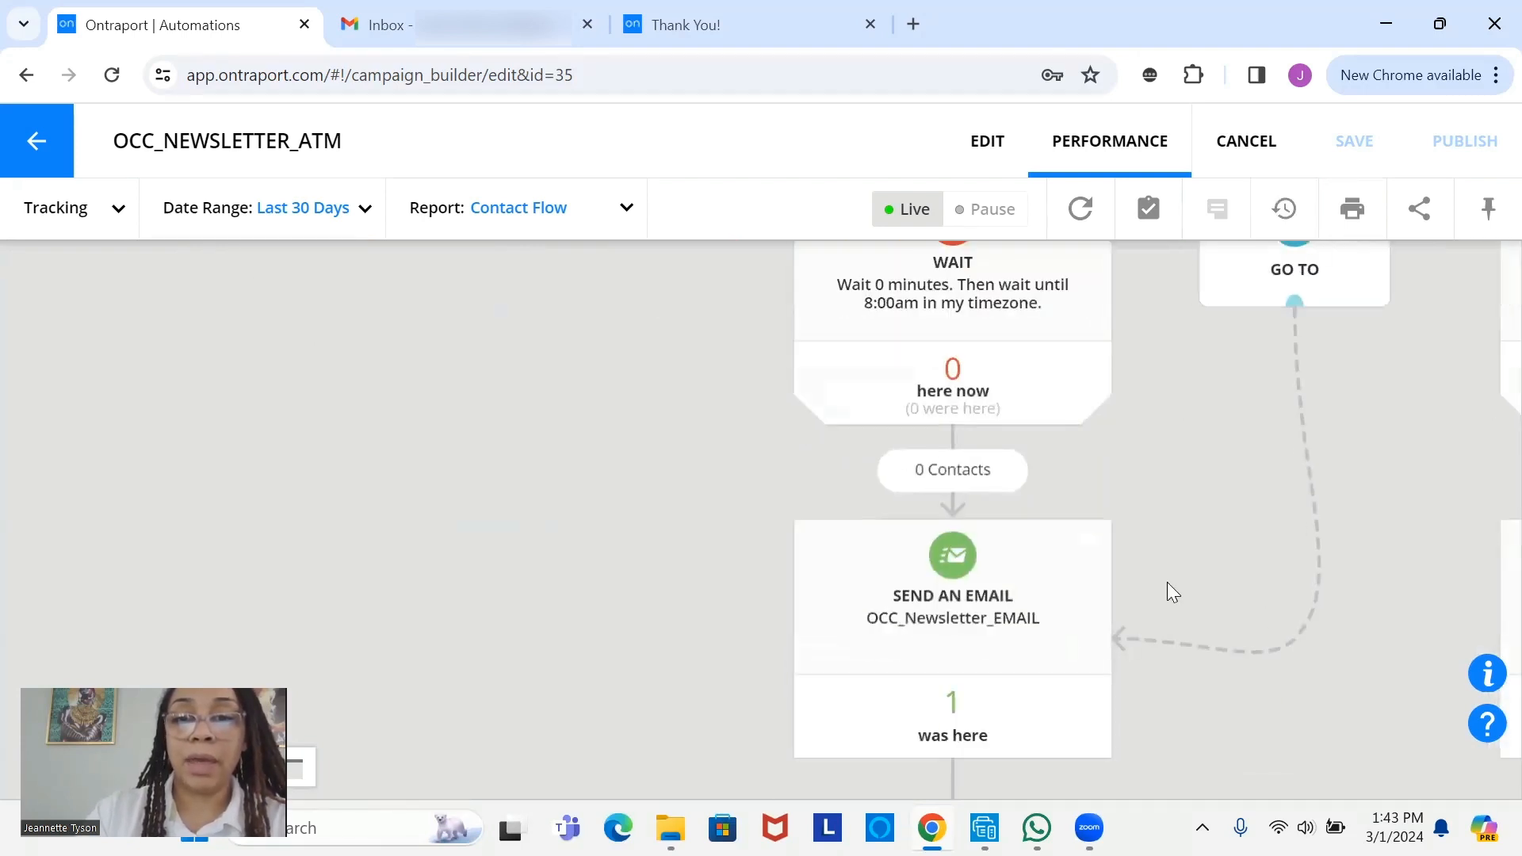
scroll(966, 555, down, 2)
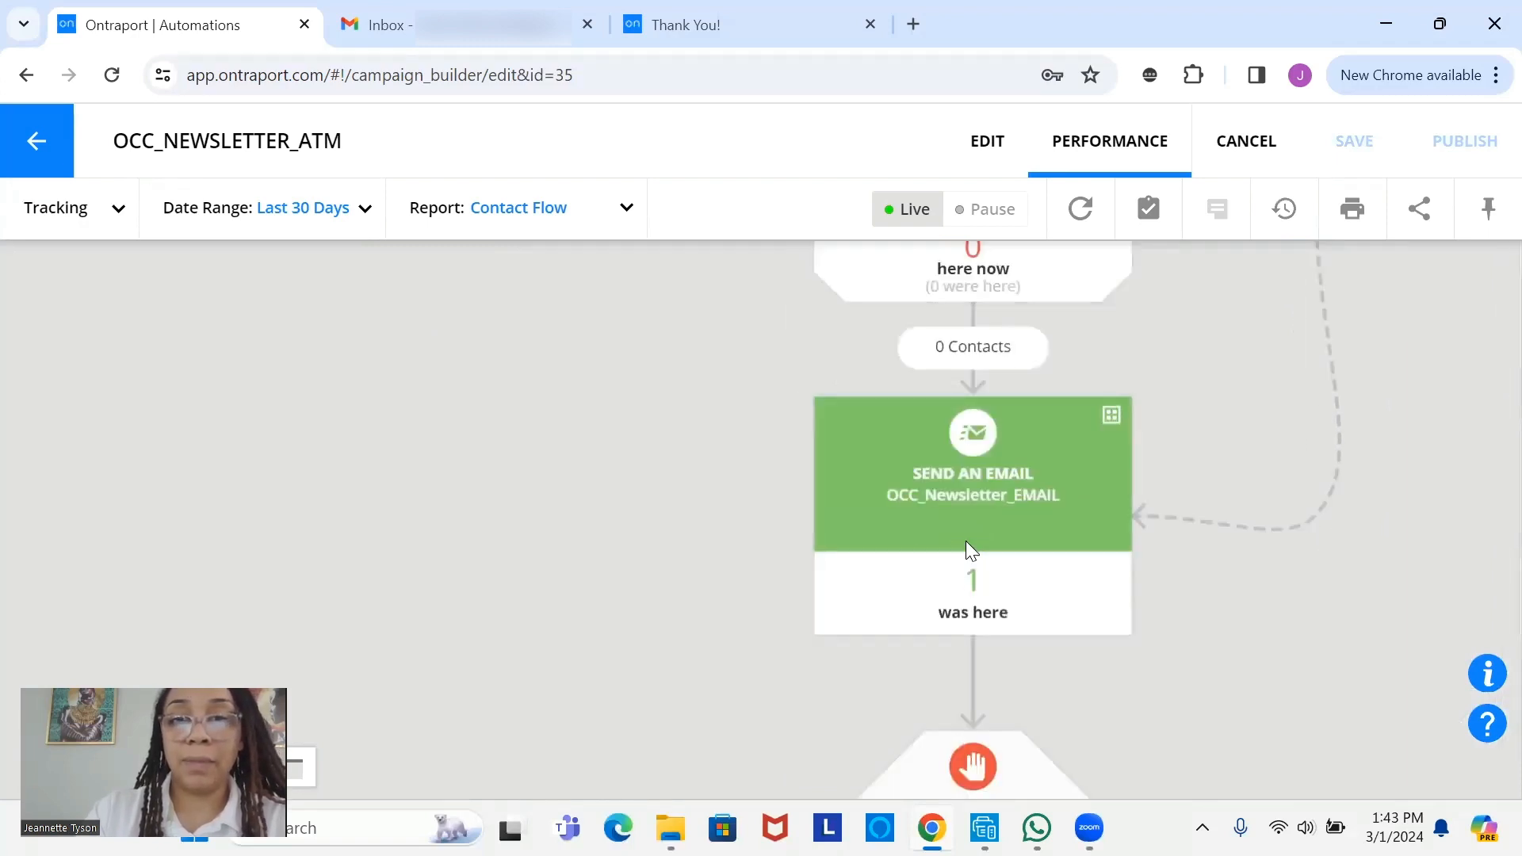
drag(959, 539, 990, 410)
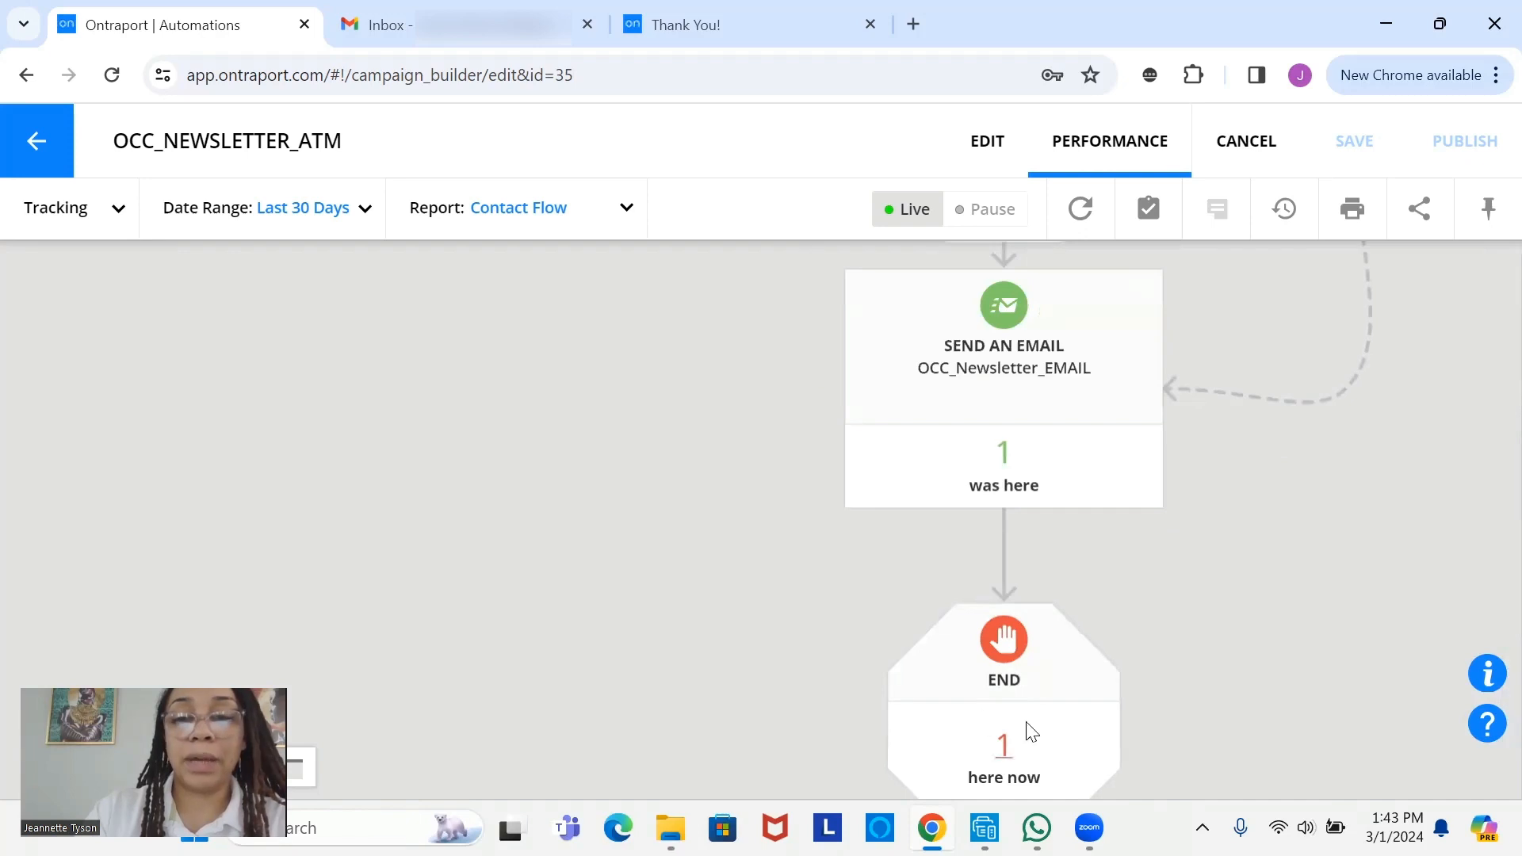
drag(977, 378, 573, 748)
drag(1014, 426, 753, 552)
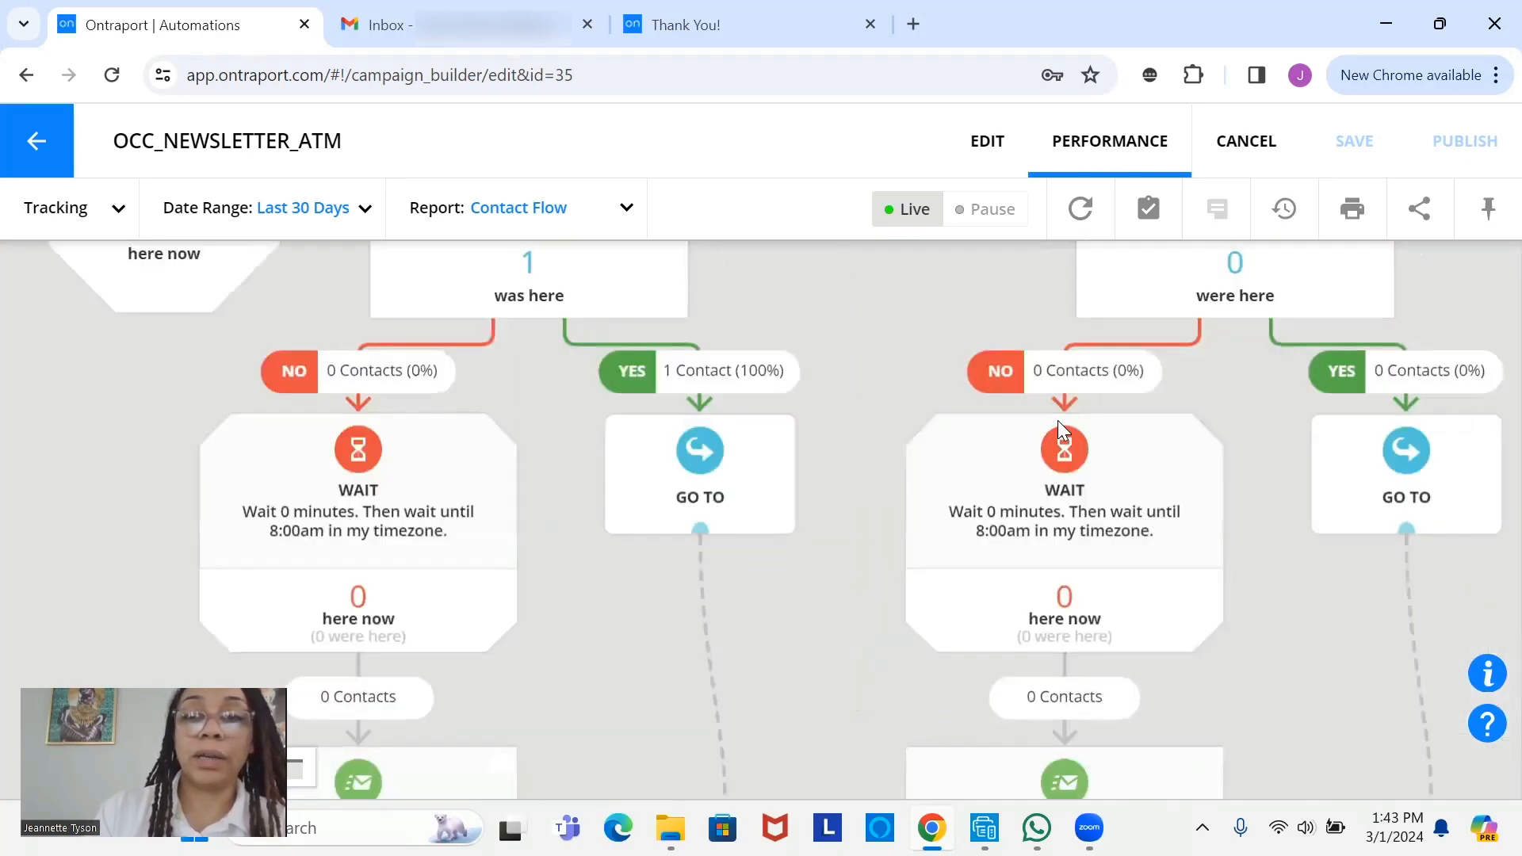
drag(1059, 458, 982, 726)
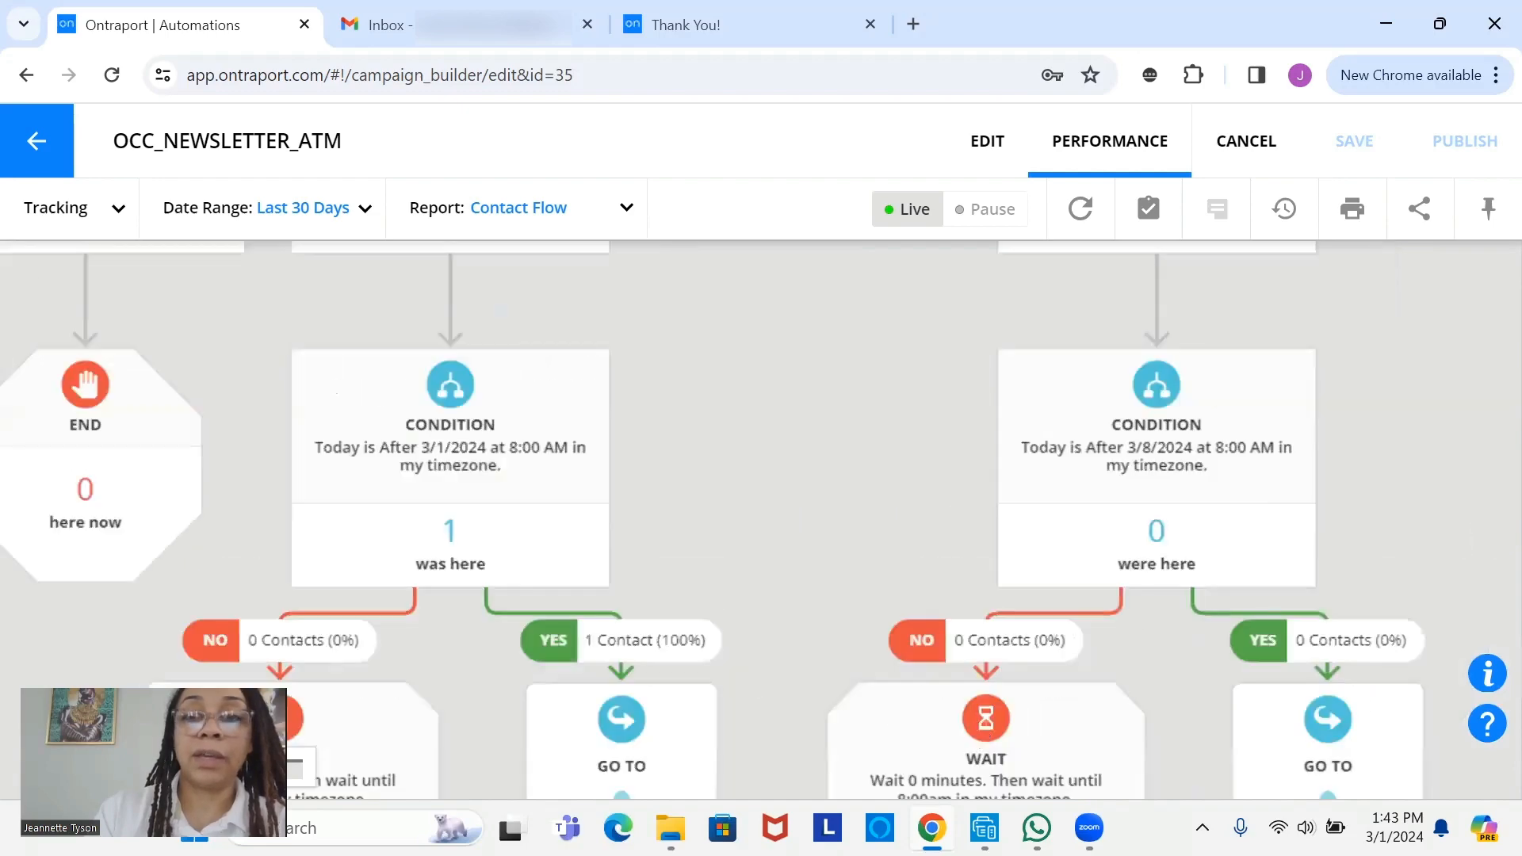
scroll(1283, 333, up, 2)
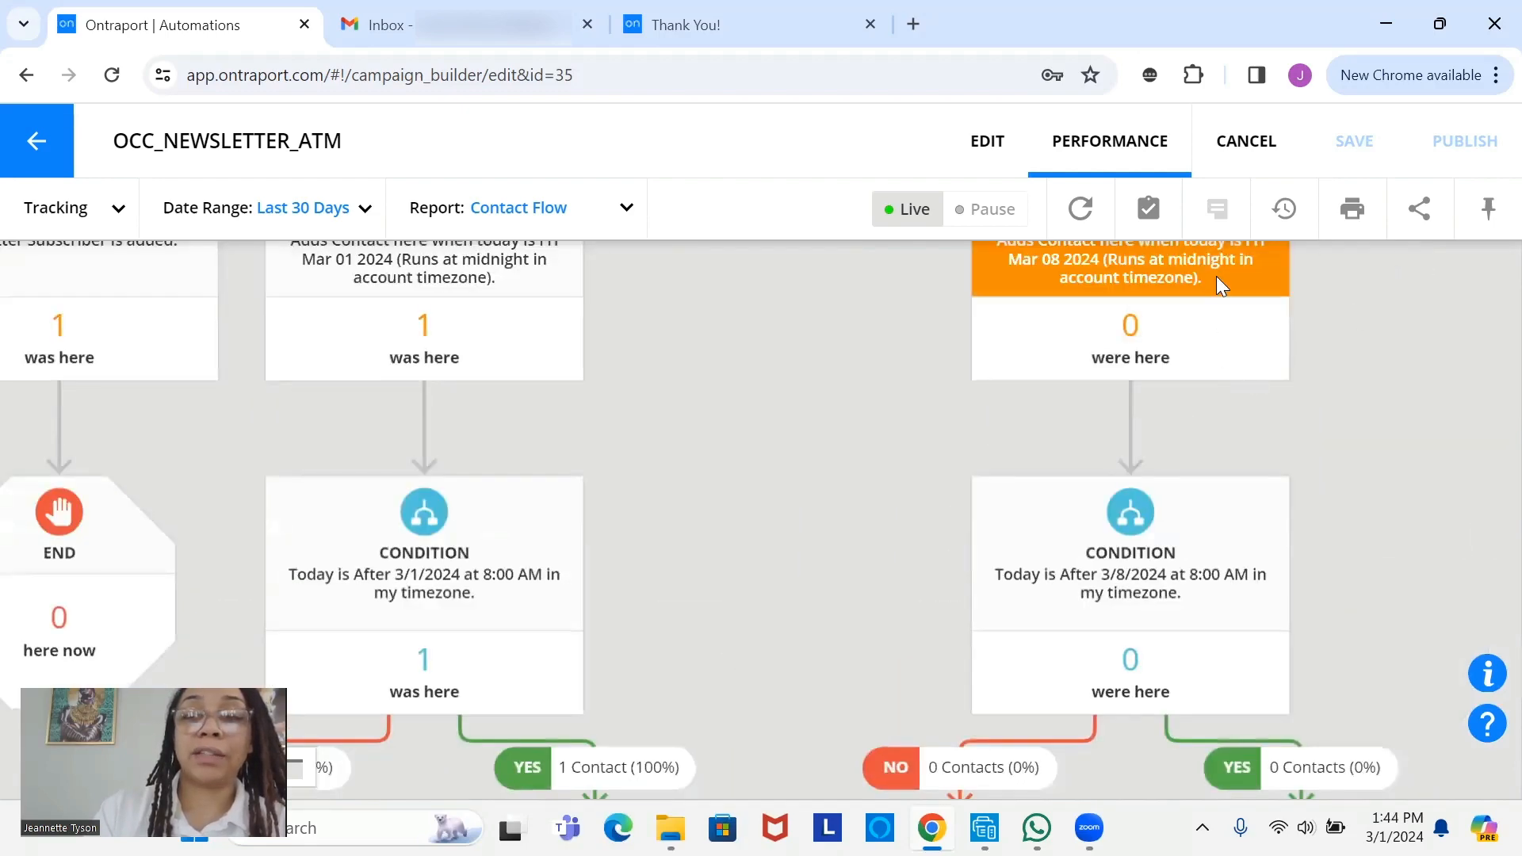
scroll(1205, 299, up, 2)
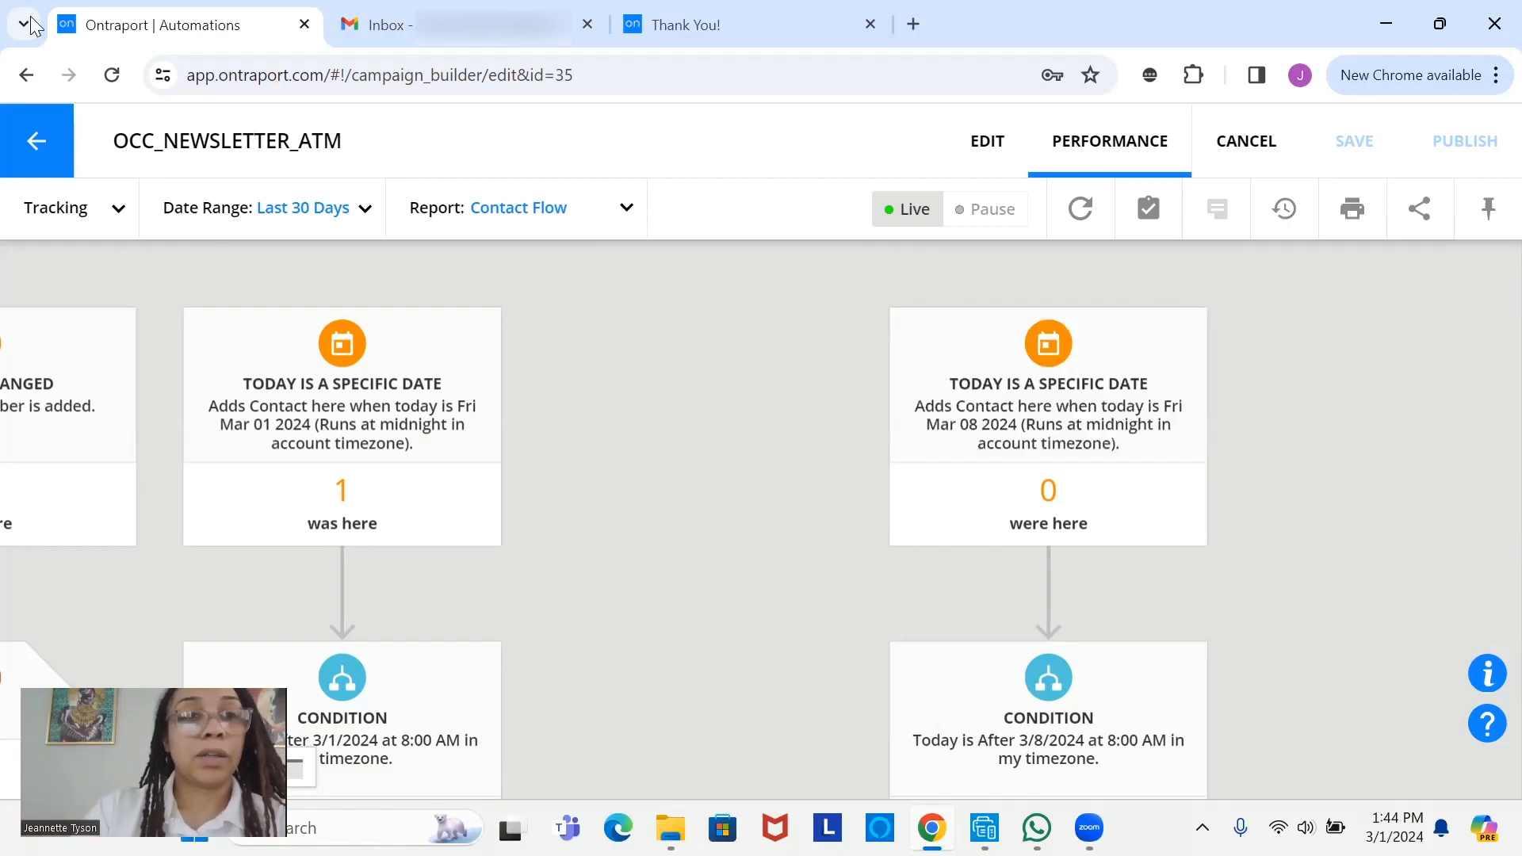
click(38, 144)
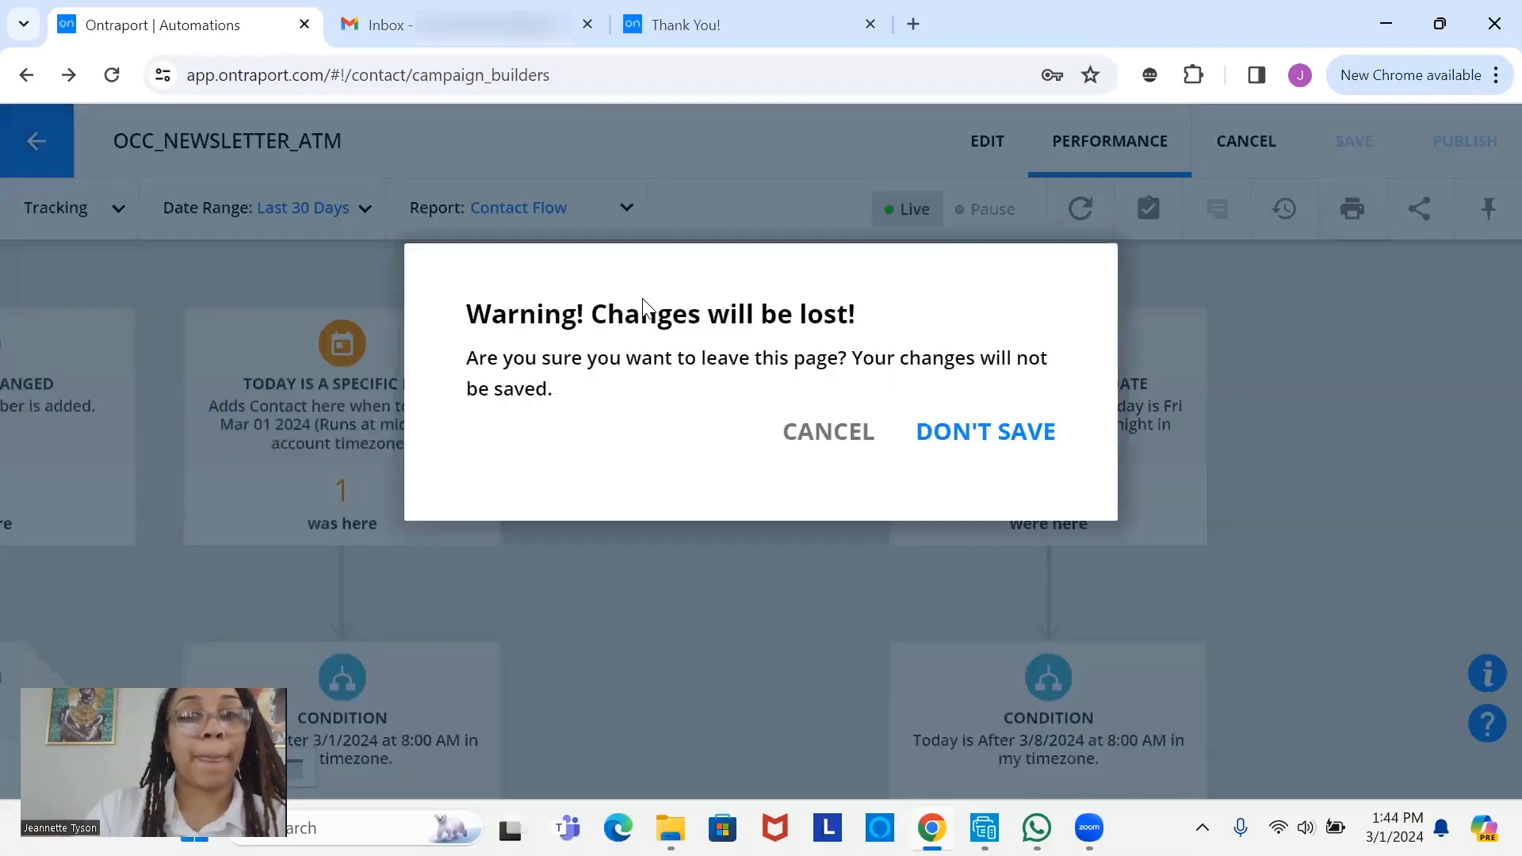
- Leave without saving, refresh Gmail twice finding no newsletter, and return to the Automations list
click(985, 432)
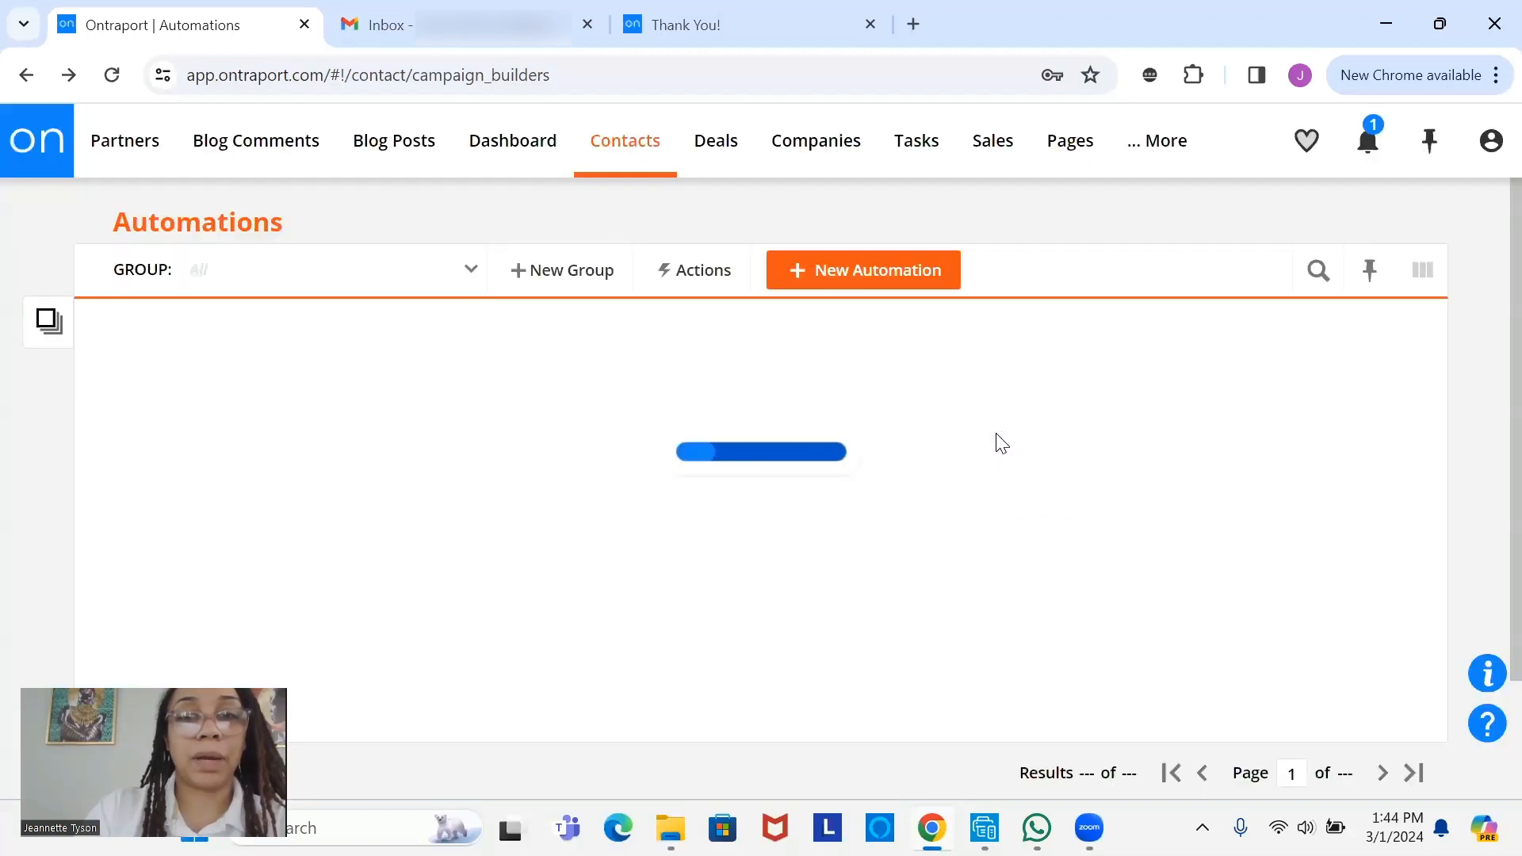
click(468, 25)
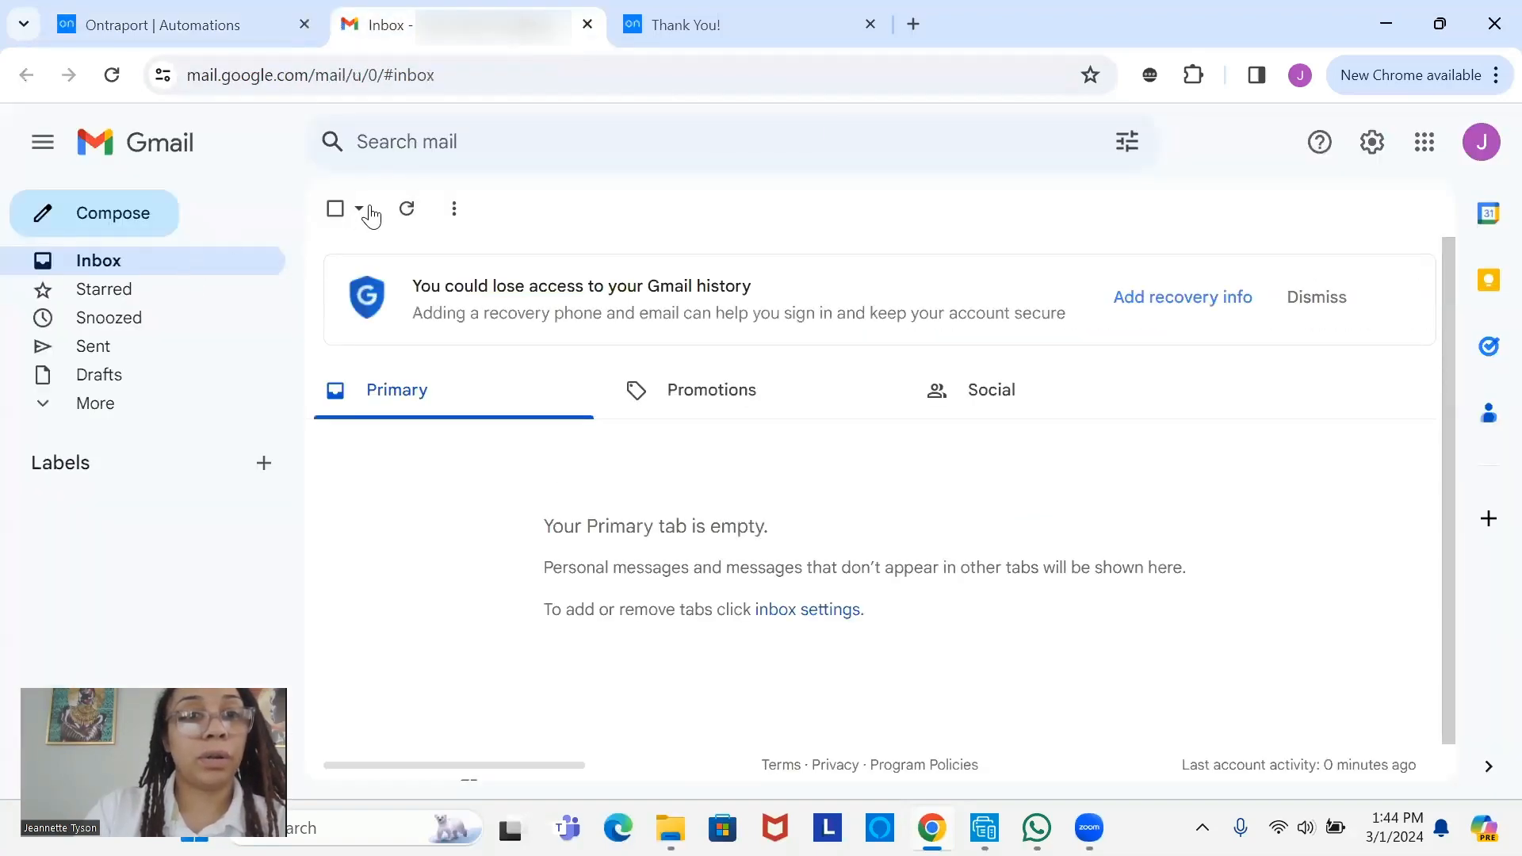
click(408, 210)
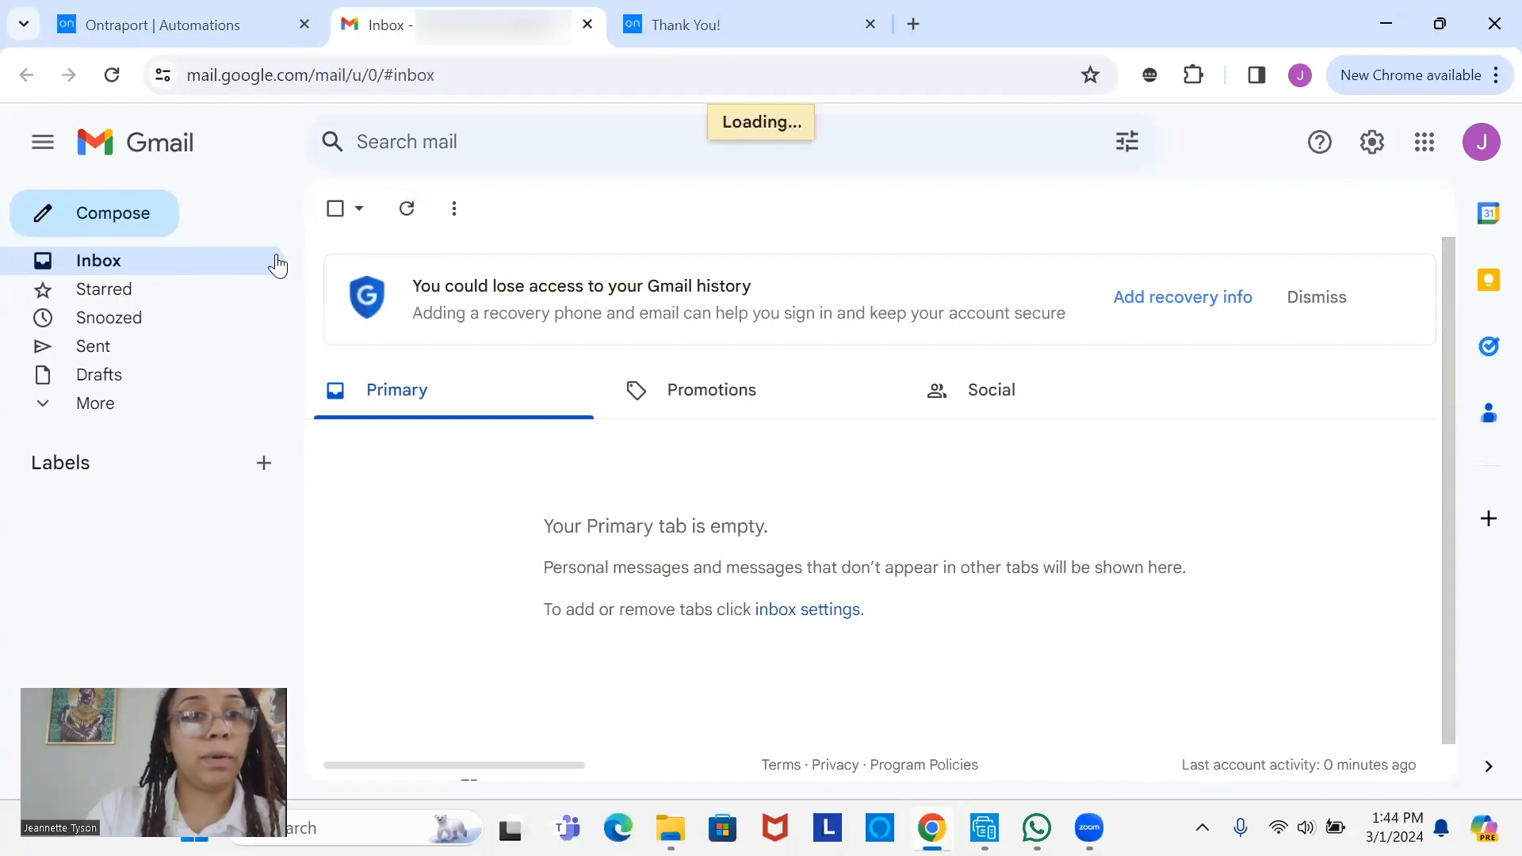
click(409, 226)
click(213, 33)
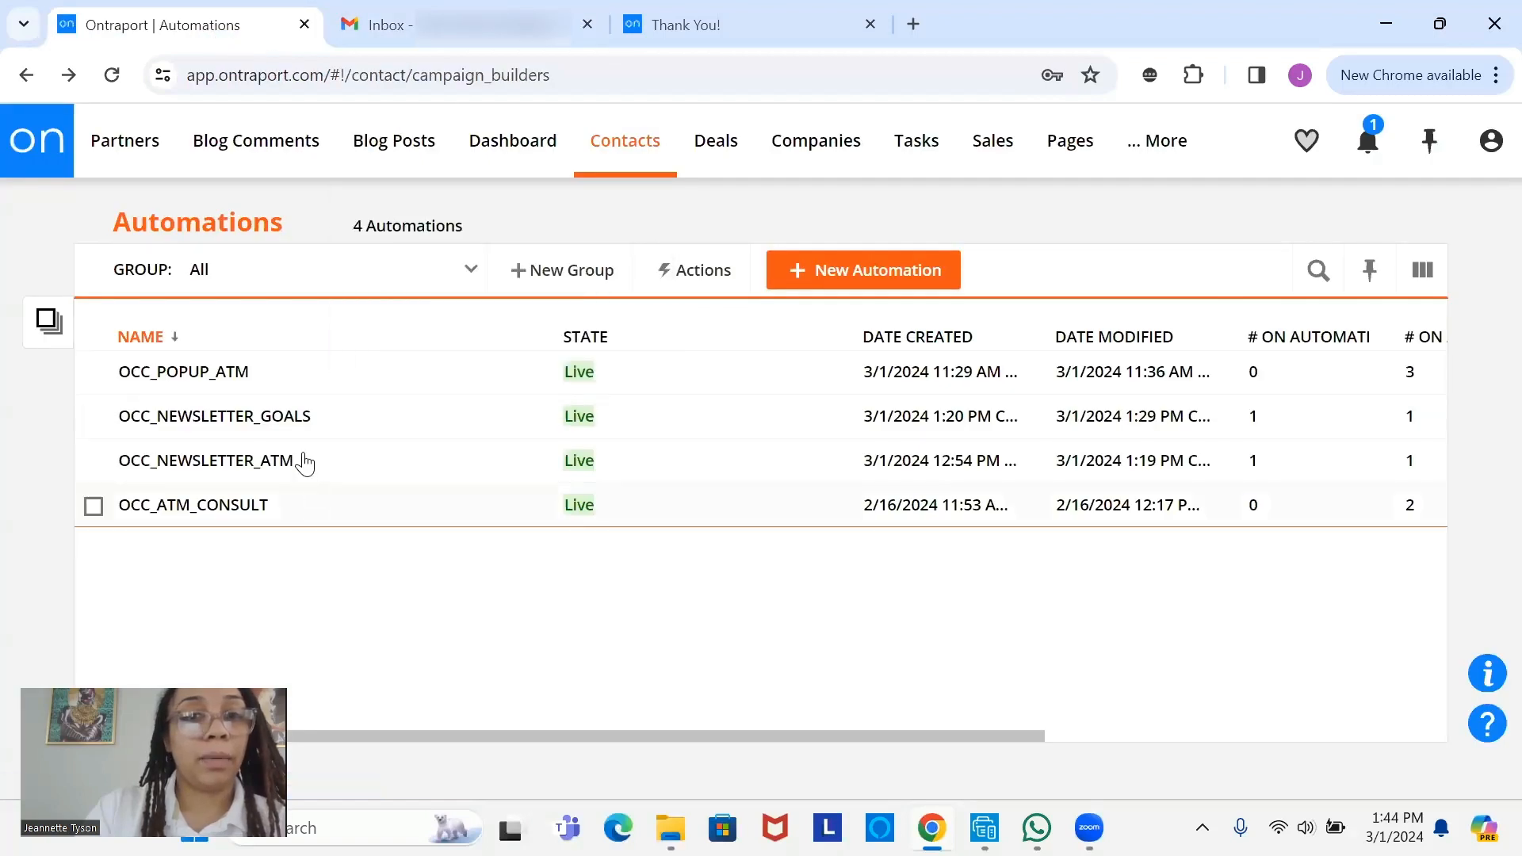
- Inspect OCC_NEWSLETTER_GOALS's WAIT node count and Clicks Email Link goals, then switch to Gmail
click(266, 426)
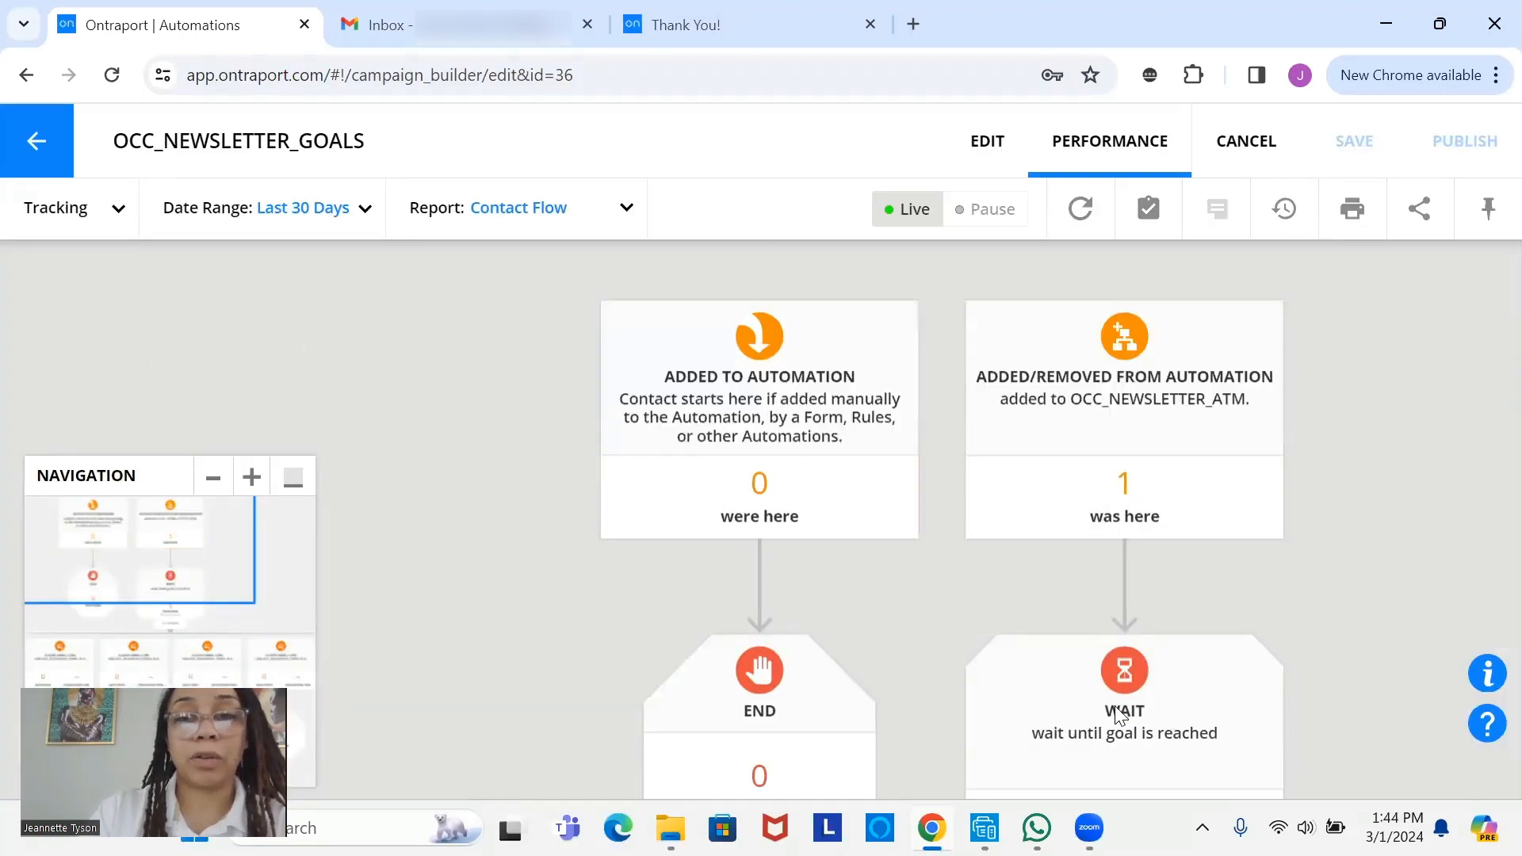
drag(1003, 640, 881, 557)
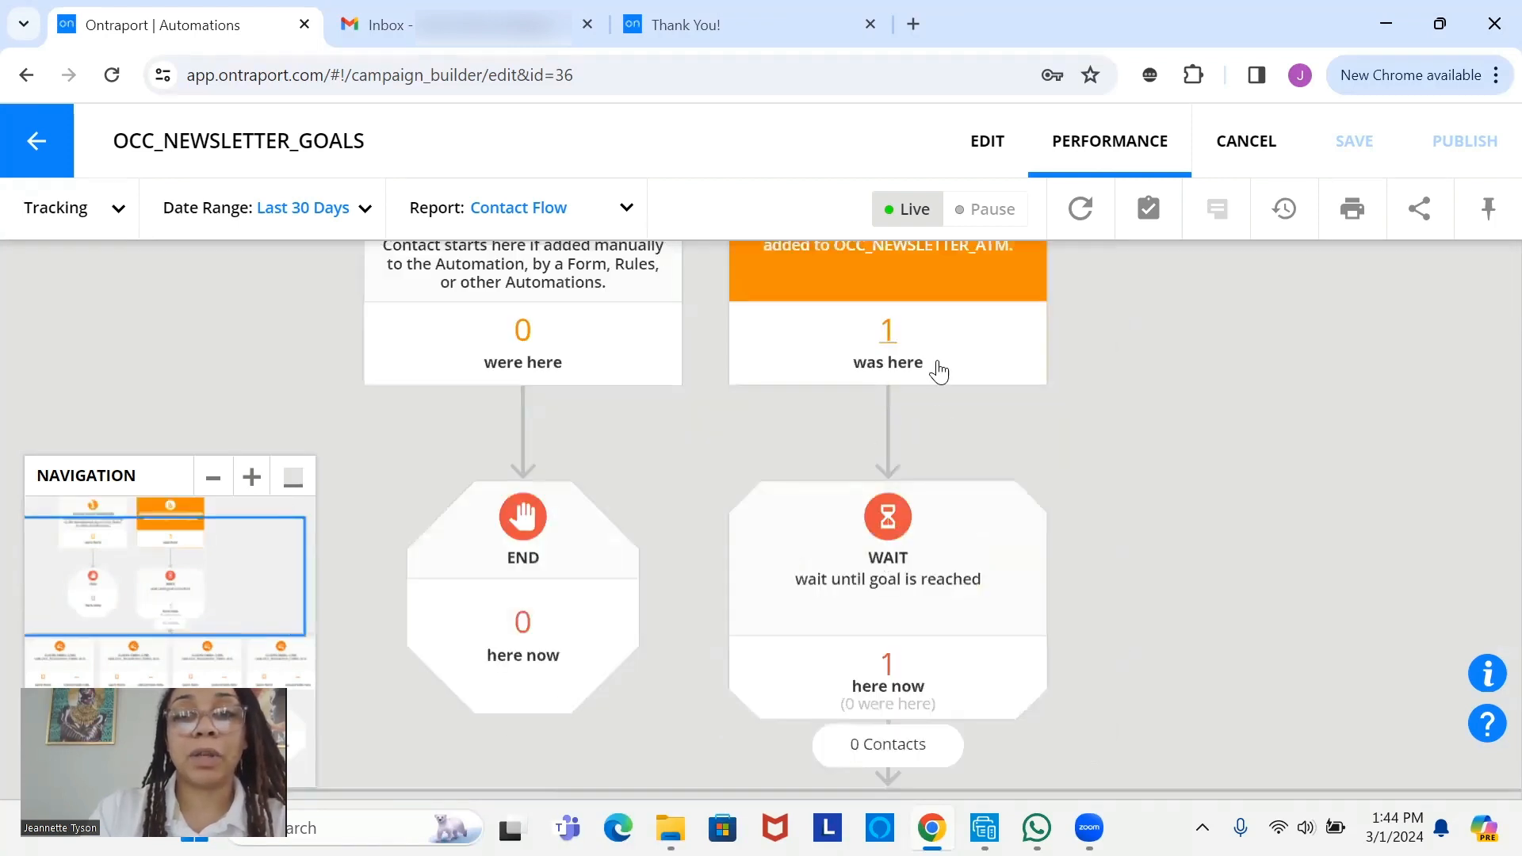
scroll(920, 393, up, 2)
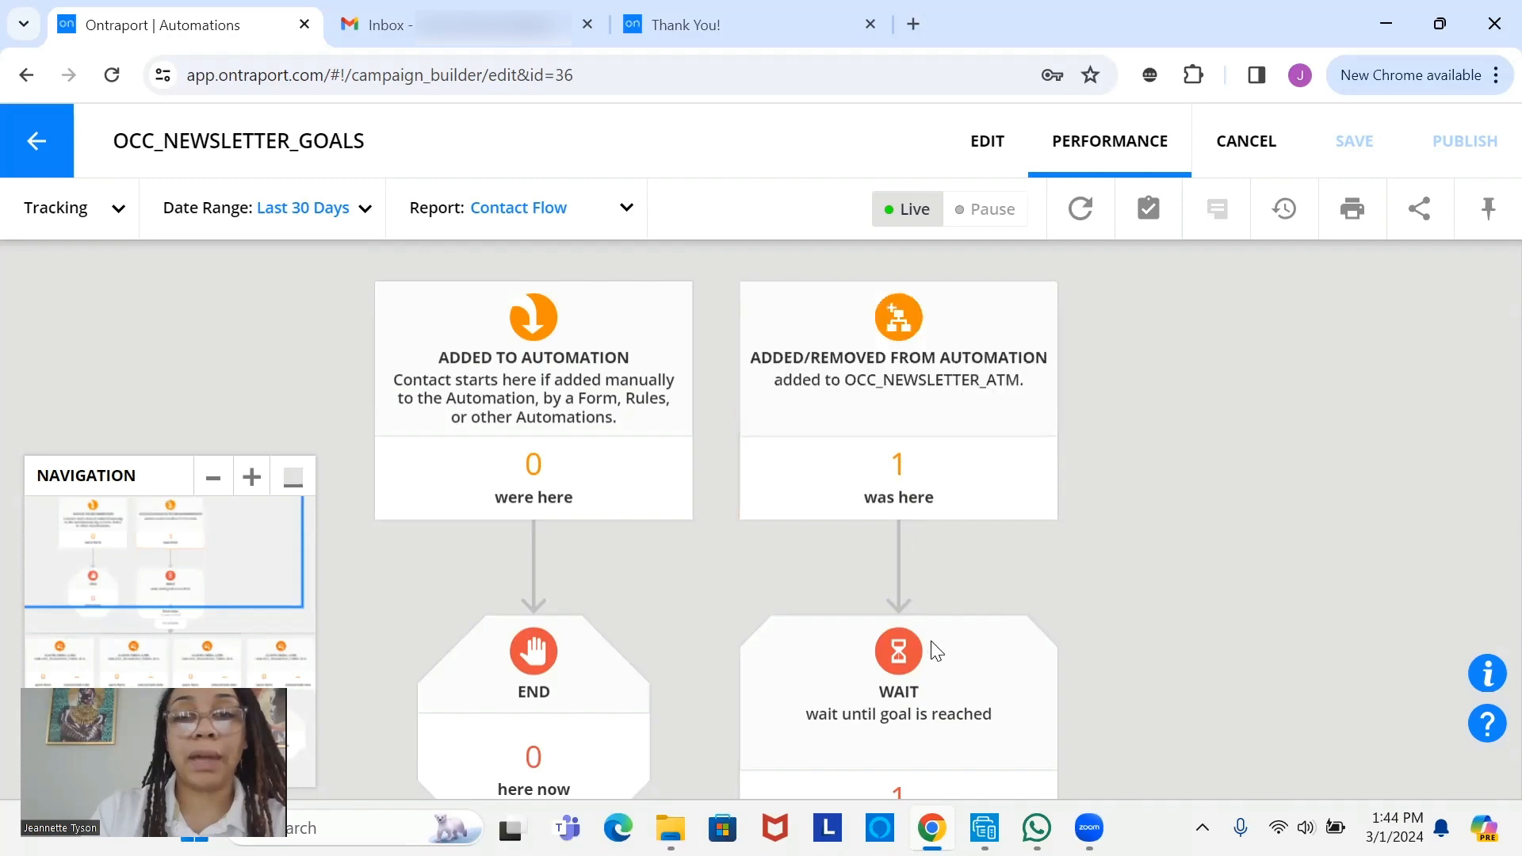
drag(934, 646, 1345, 103)
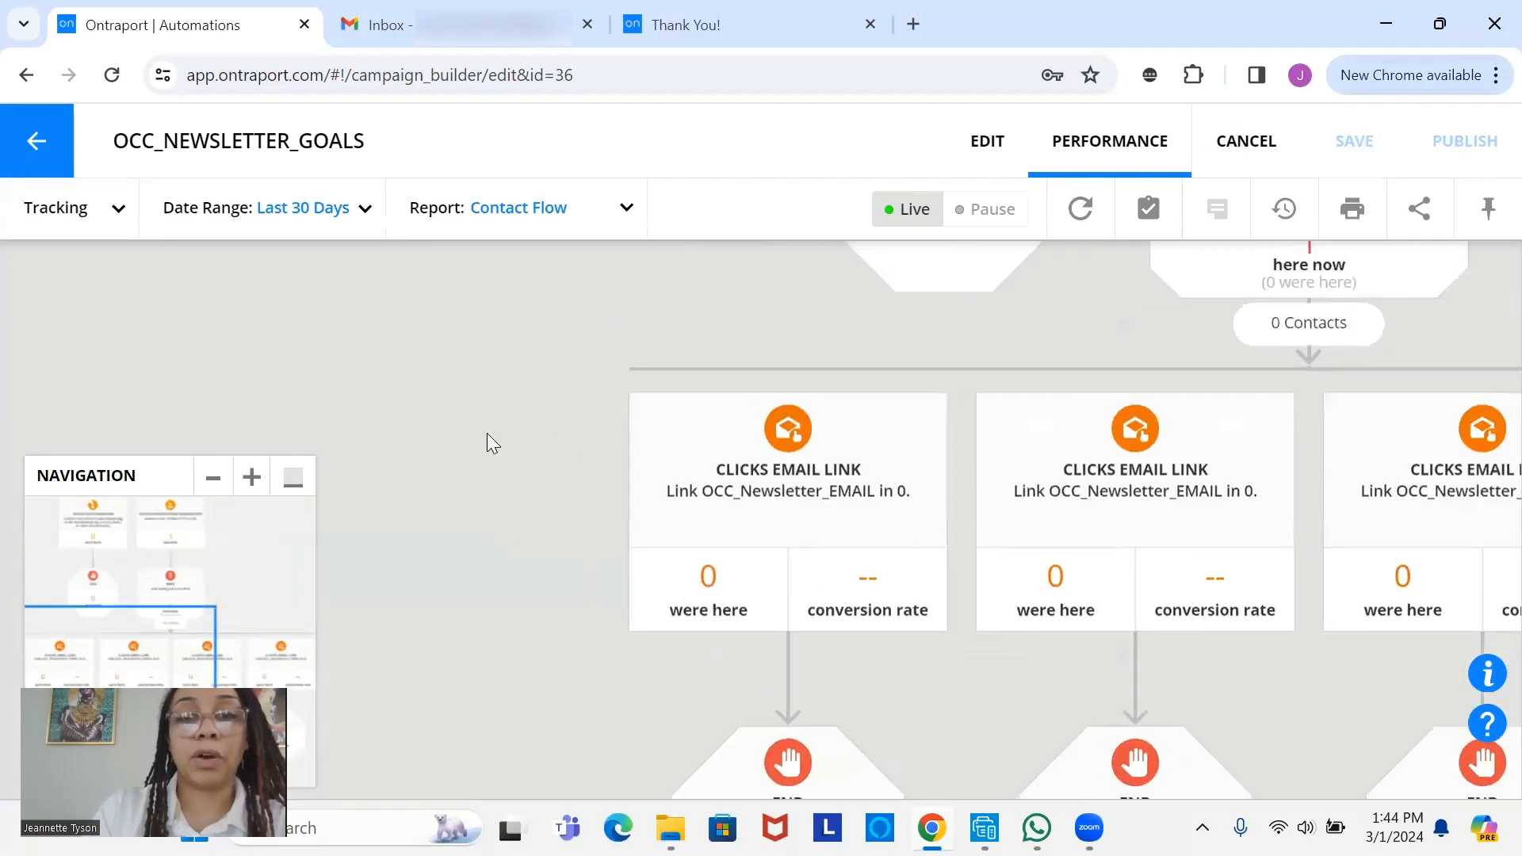
drag(759, 517, 566, 478)
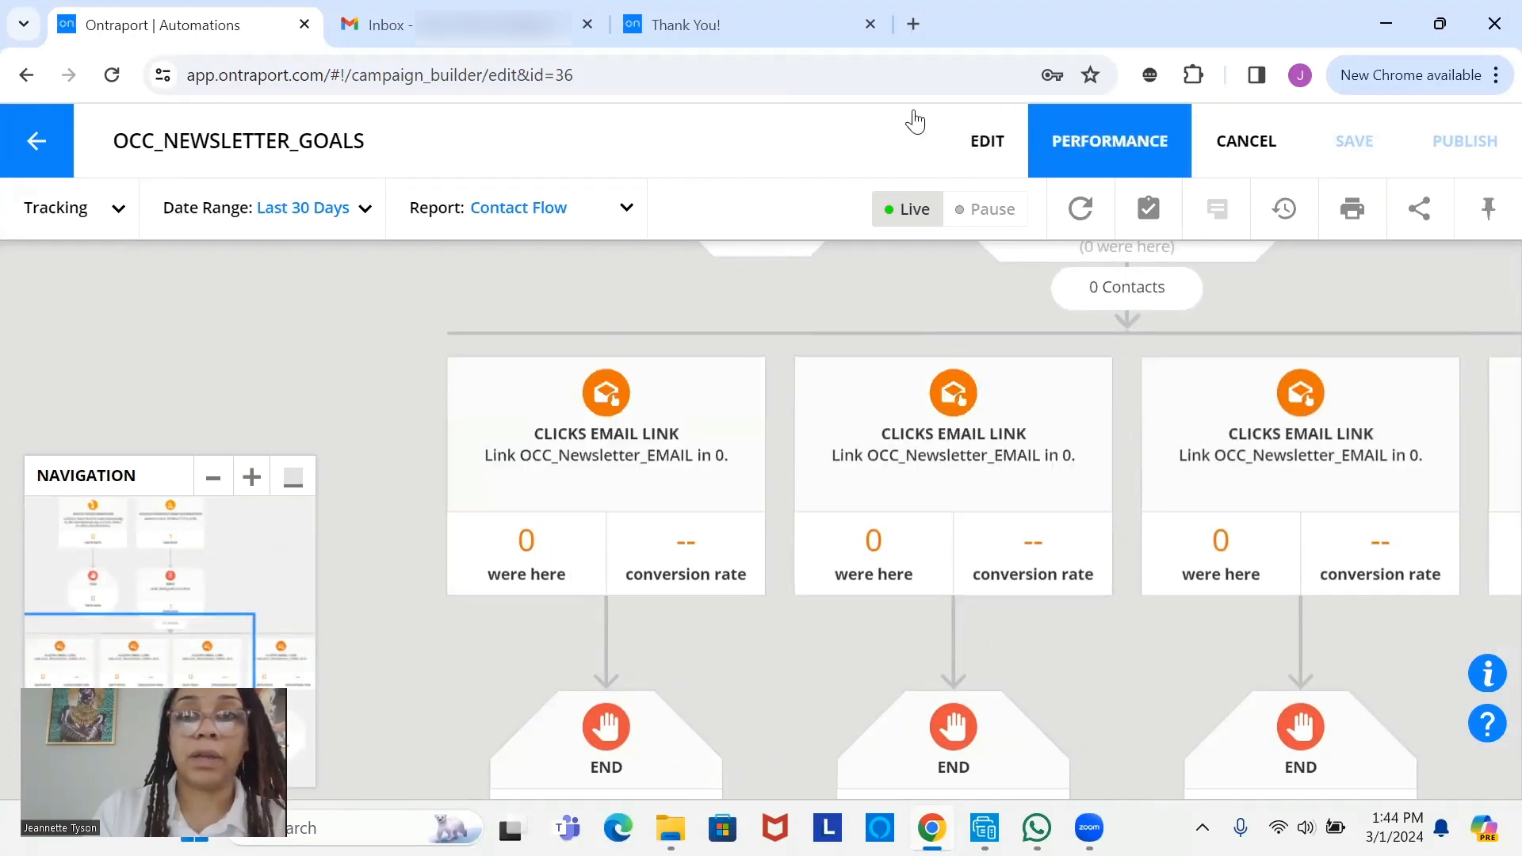
click(37, 150)
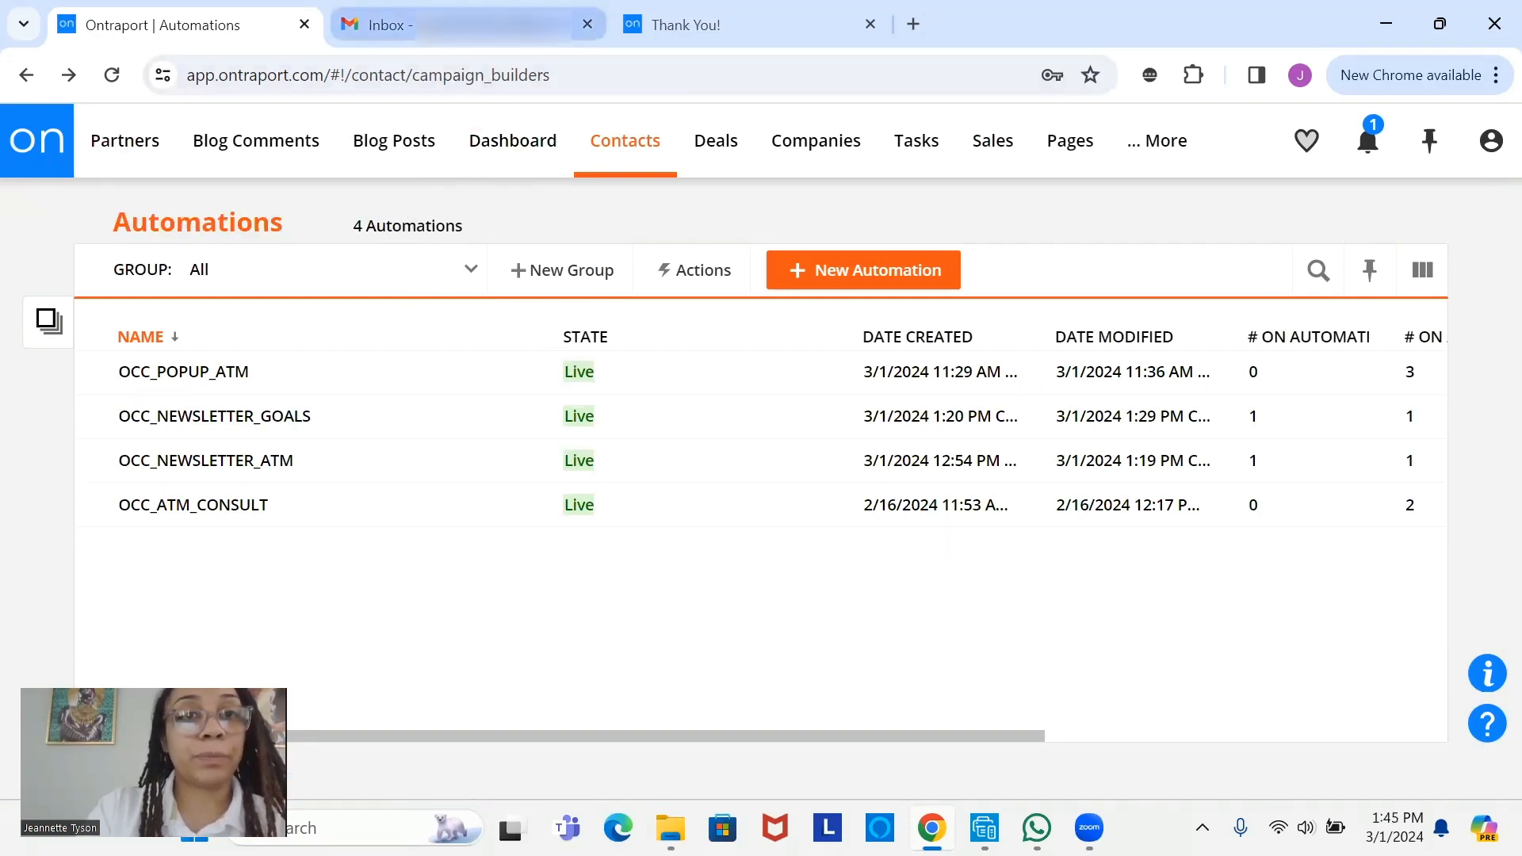
click(386, 25)
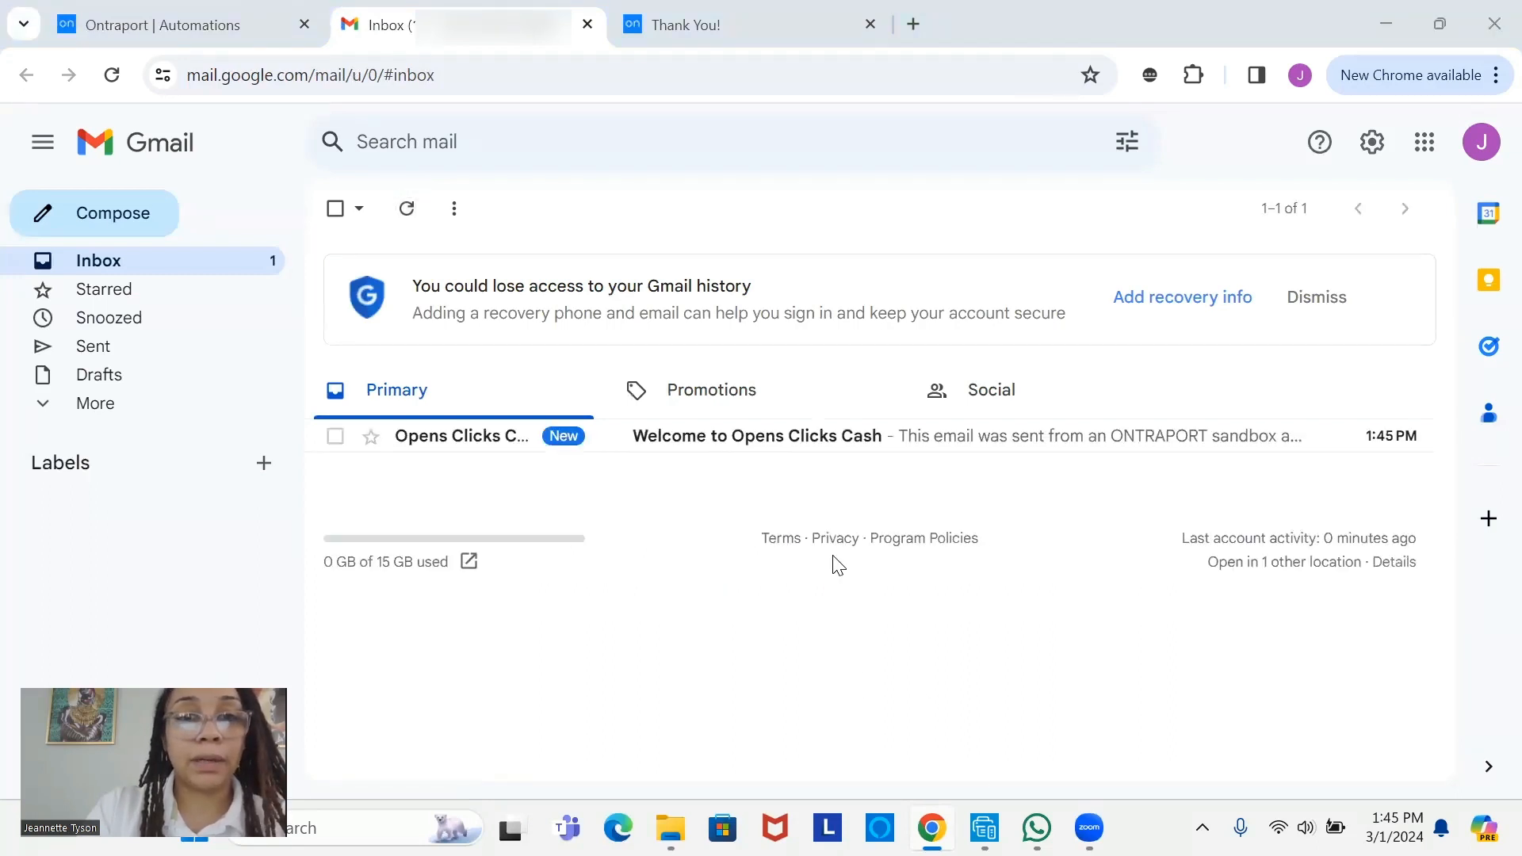
- Read 'Did you know about this?' and 'Welcome to Opens Clicks Cash', returning to the inbox
click(706, 435)
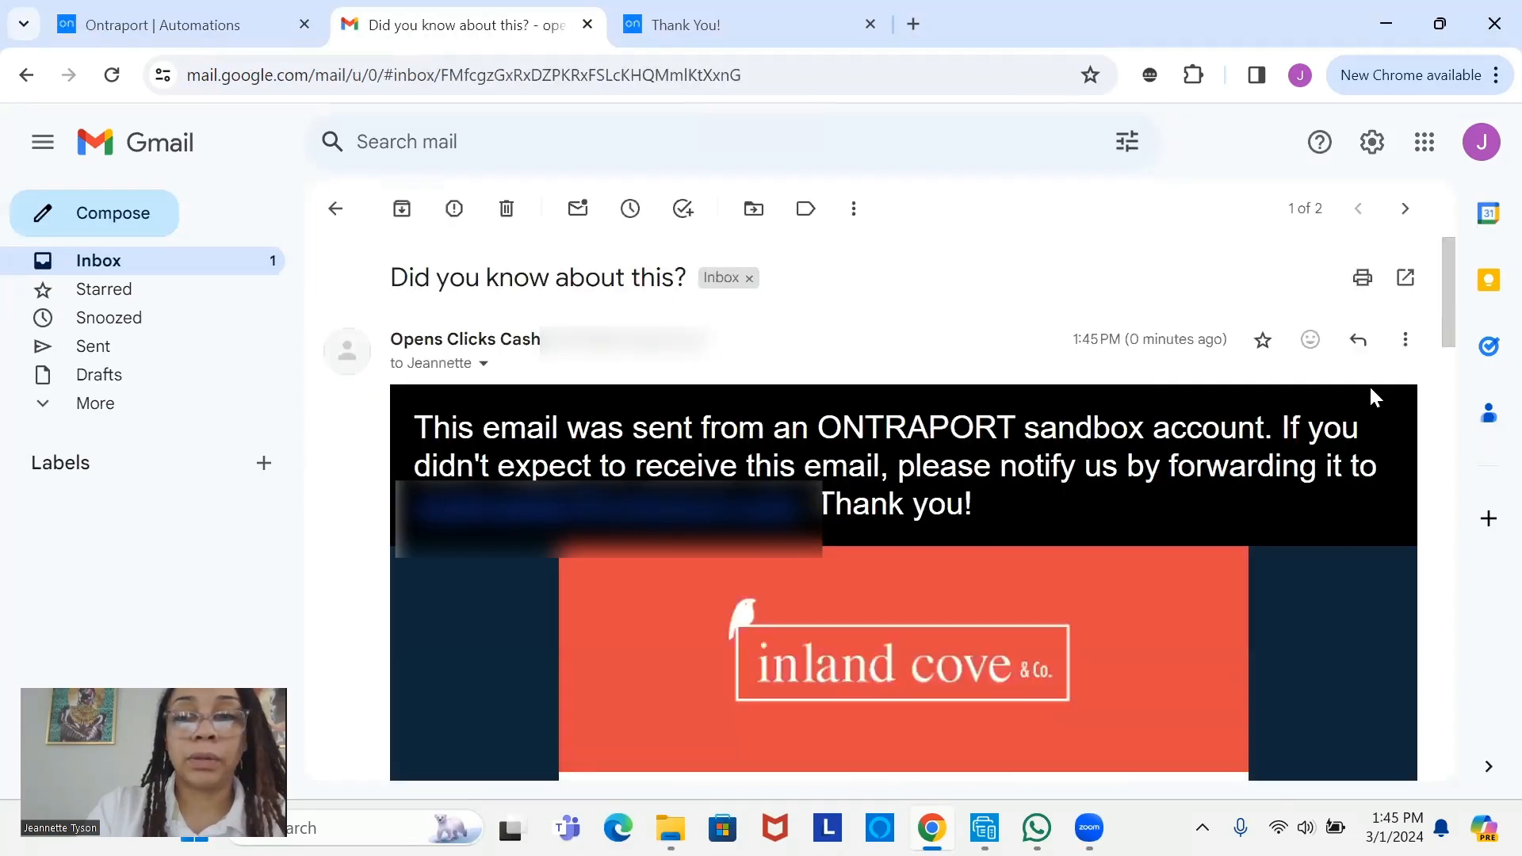
click(335, 209)
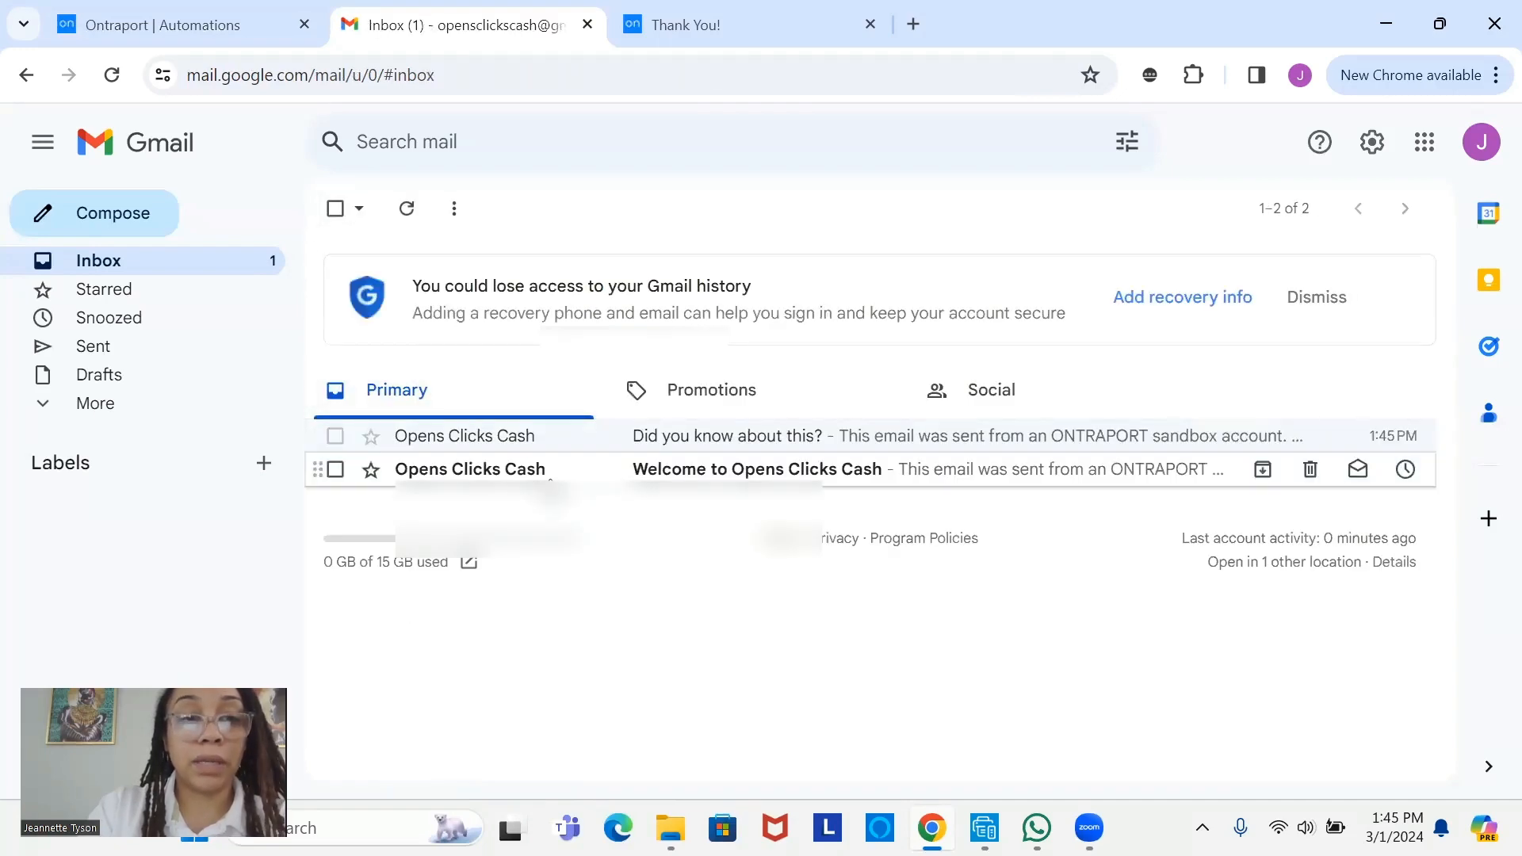
click(550, 471)
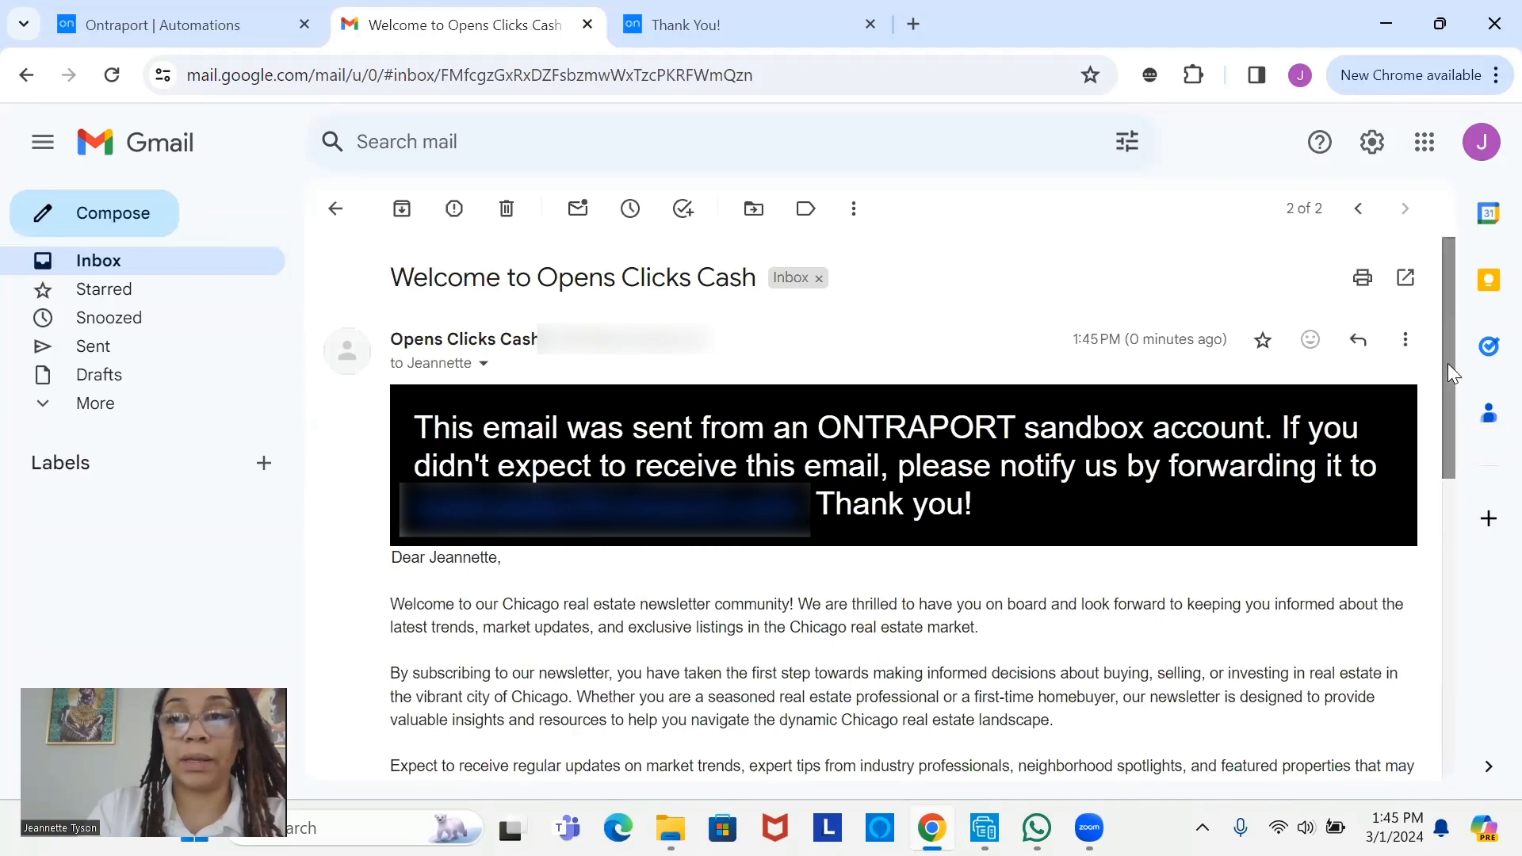
scroll(1451, 473, down, 1)
scroll(1451, 472, down, 3)
scroll(1467, 452, up, 2)
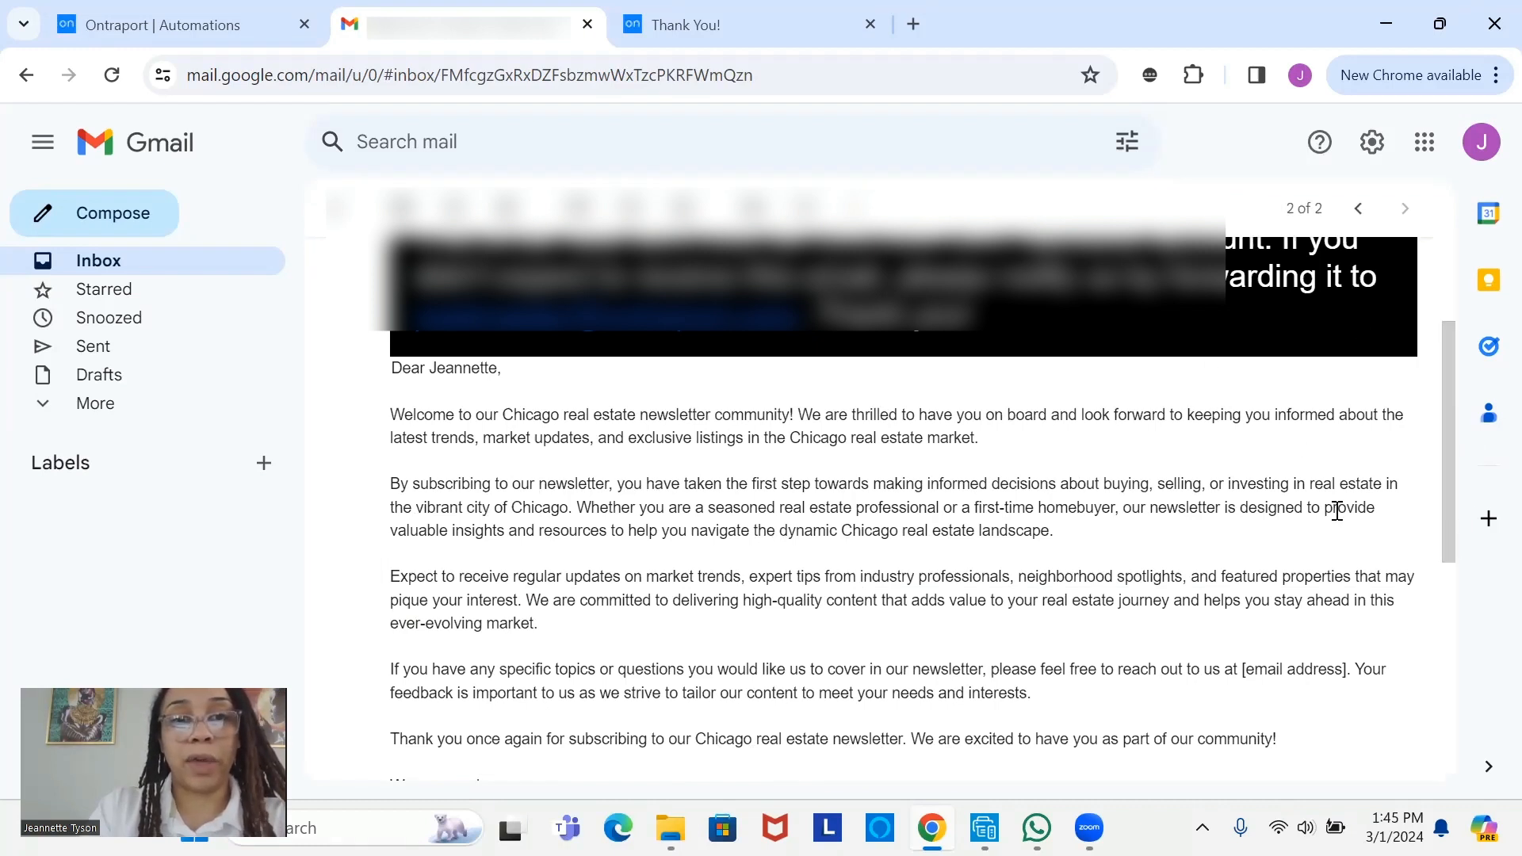
click(228, 272)
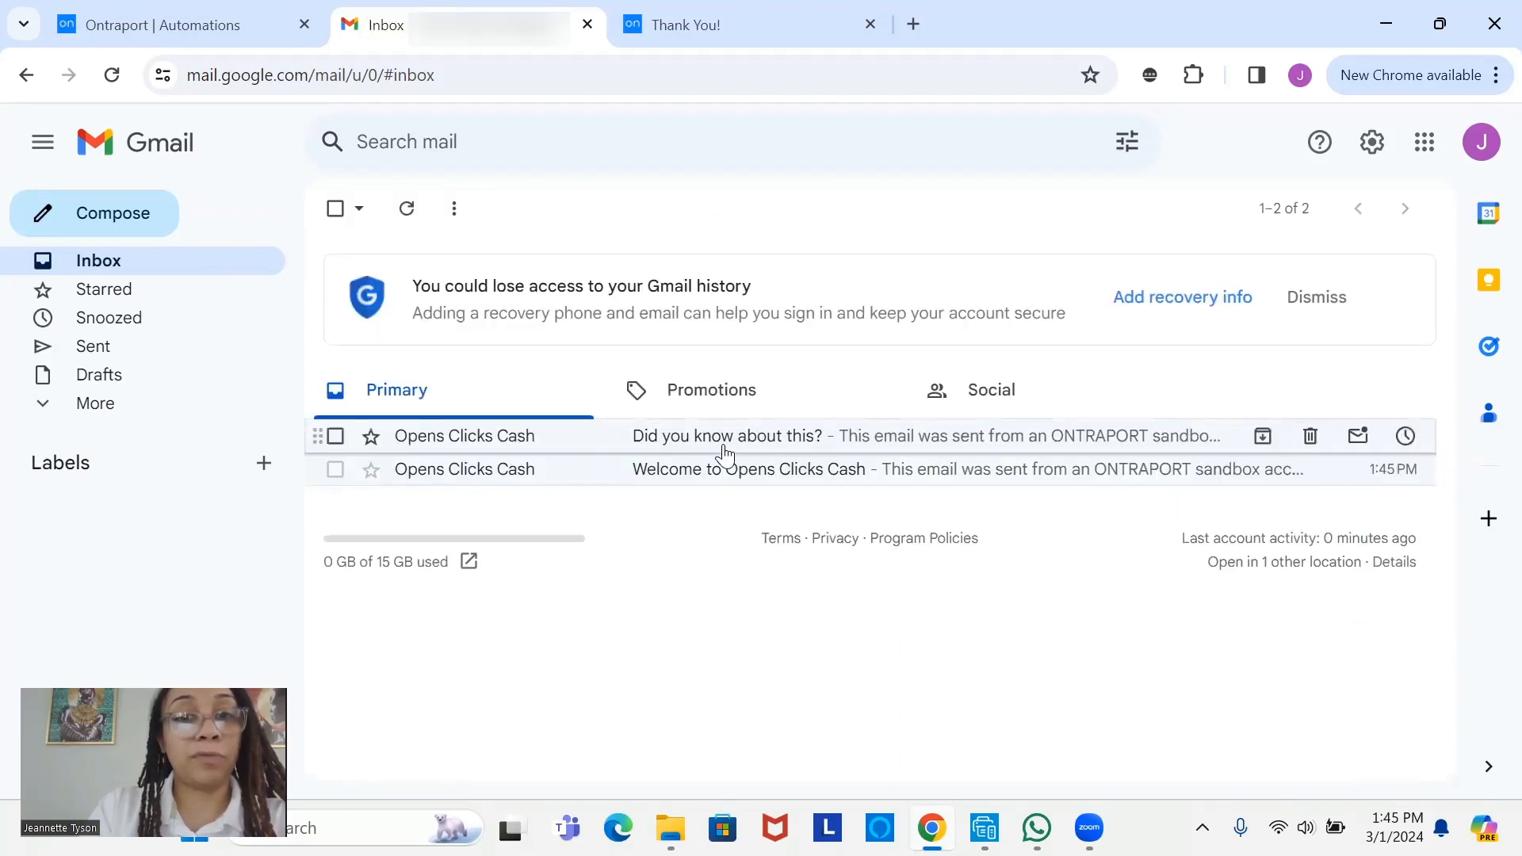
- Read 'Did you know about this?' to the end, viewing the gingerbread mug image full size, then close Gmail
click(675, 438)
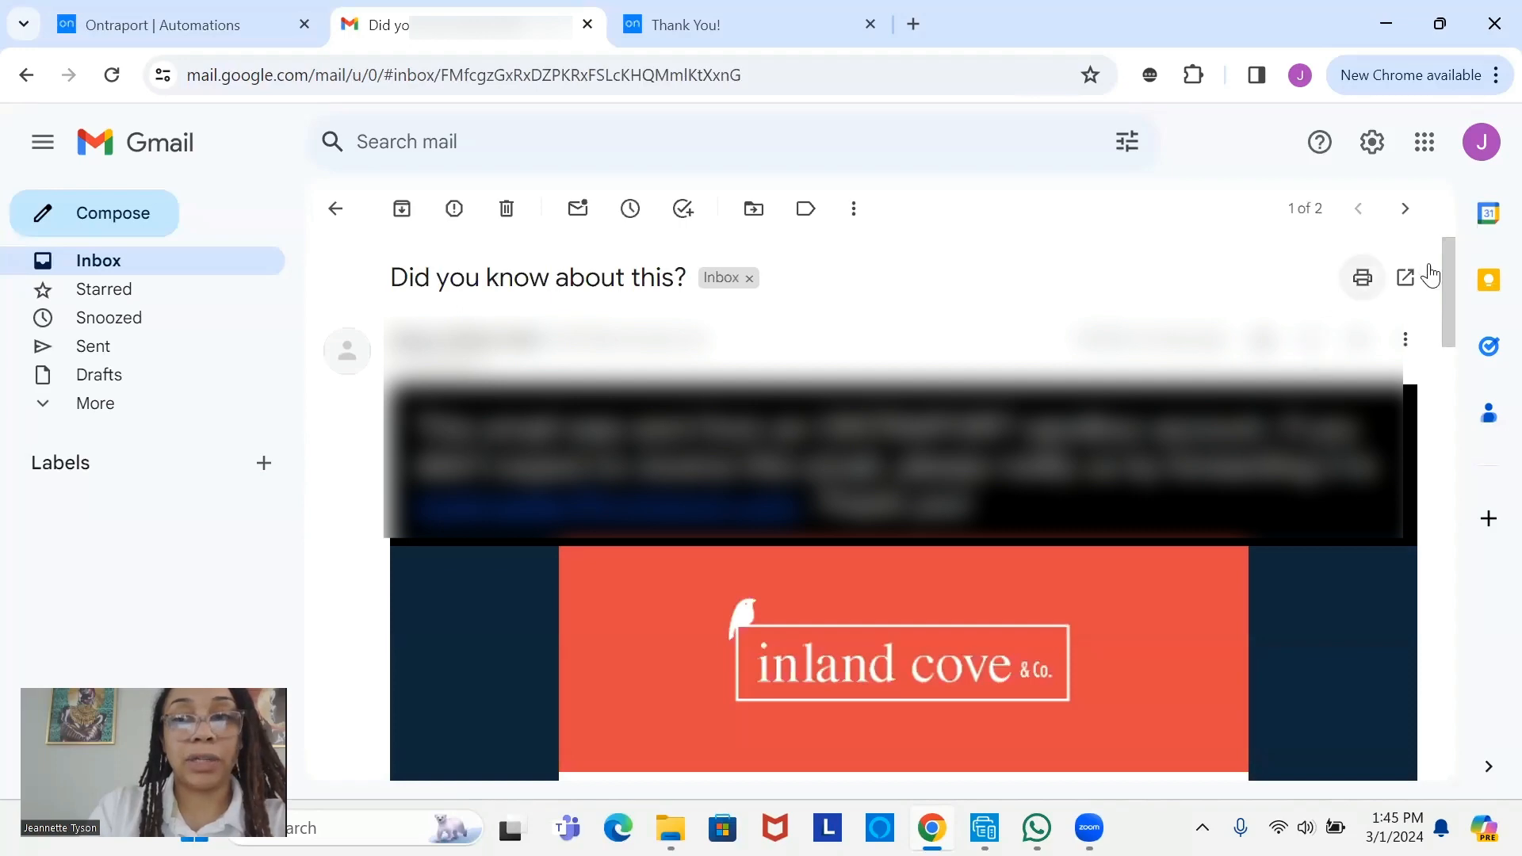
scroll(1443, 372, down, 1)
drag(1442, 372, 1427, 697)
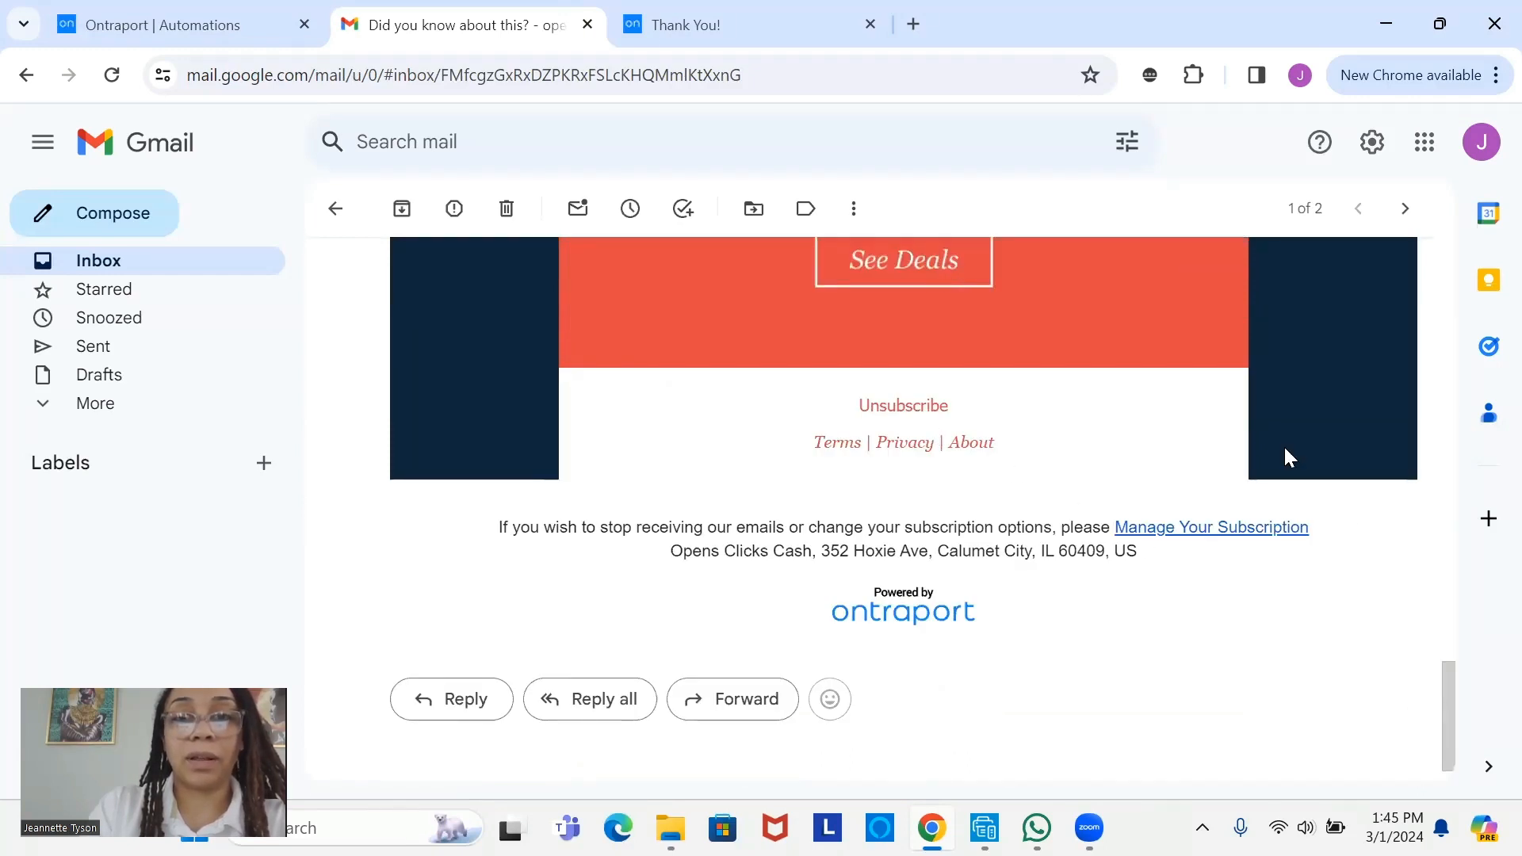
drag(1438, 683, 1466, 637)
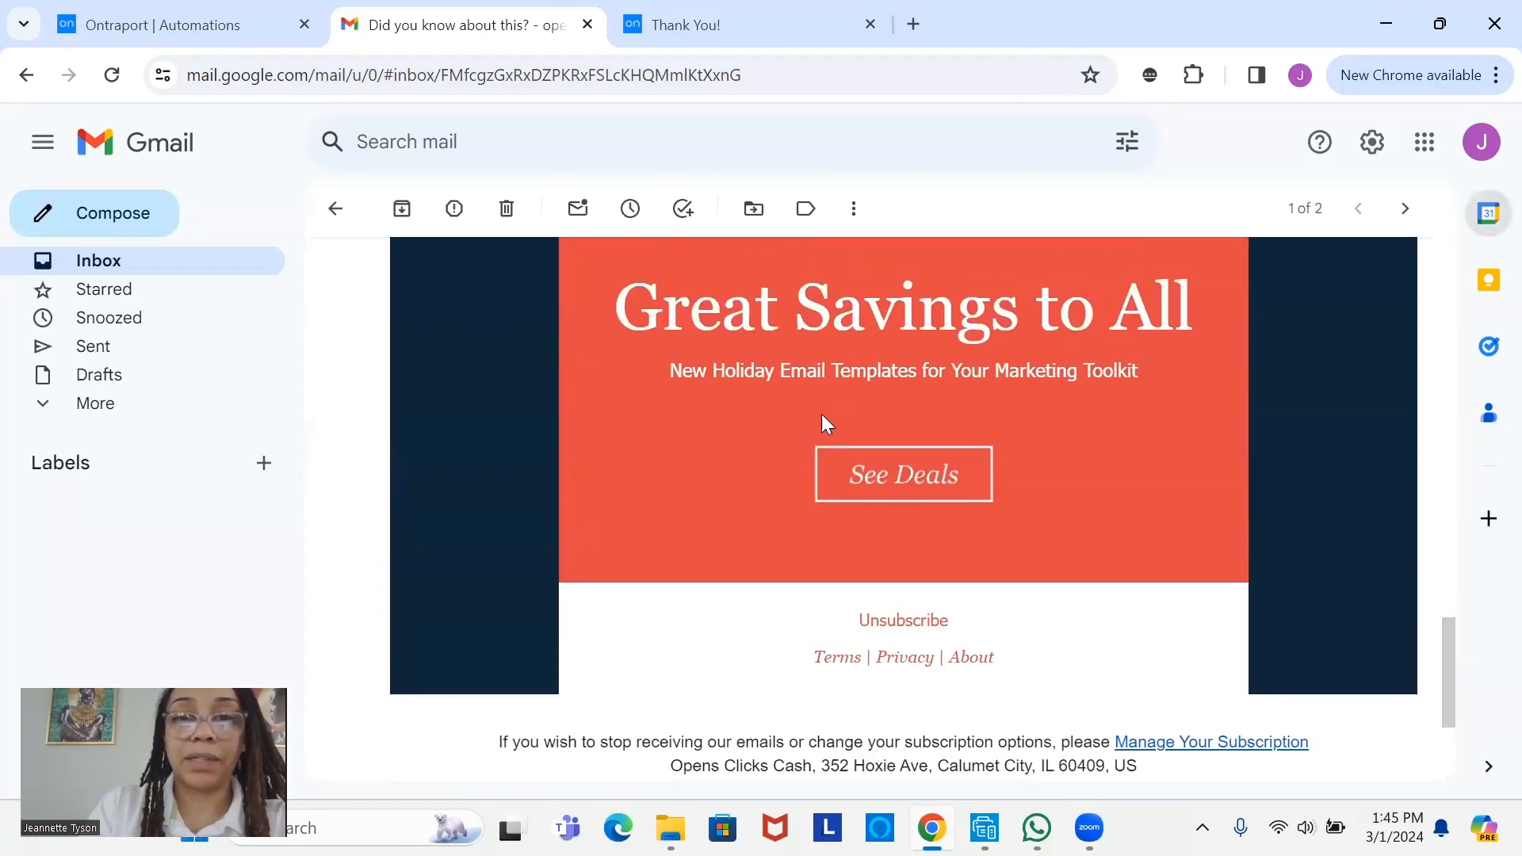
drag(1449, 655, 1447, 485)
click(1020, 641)
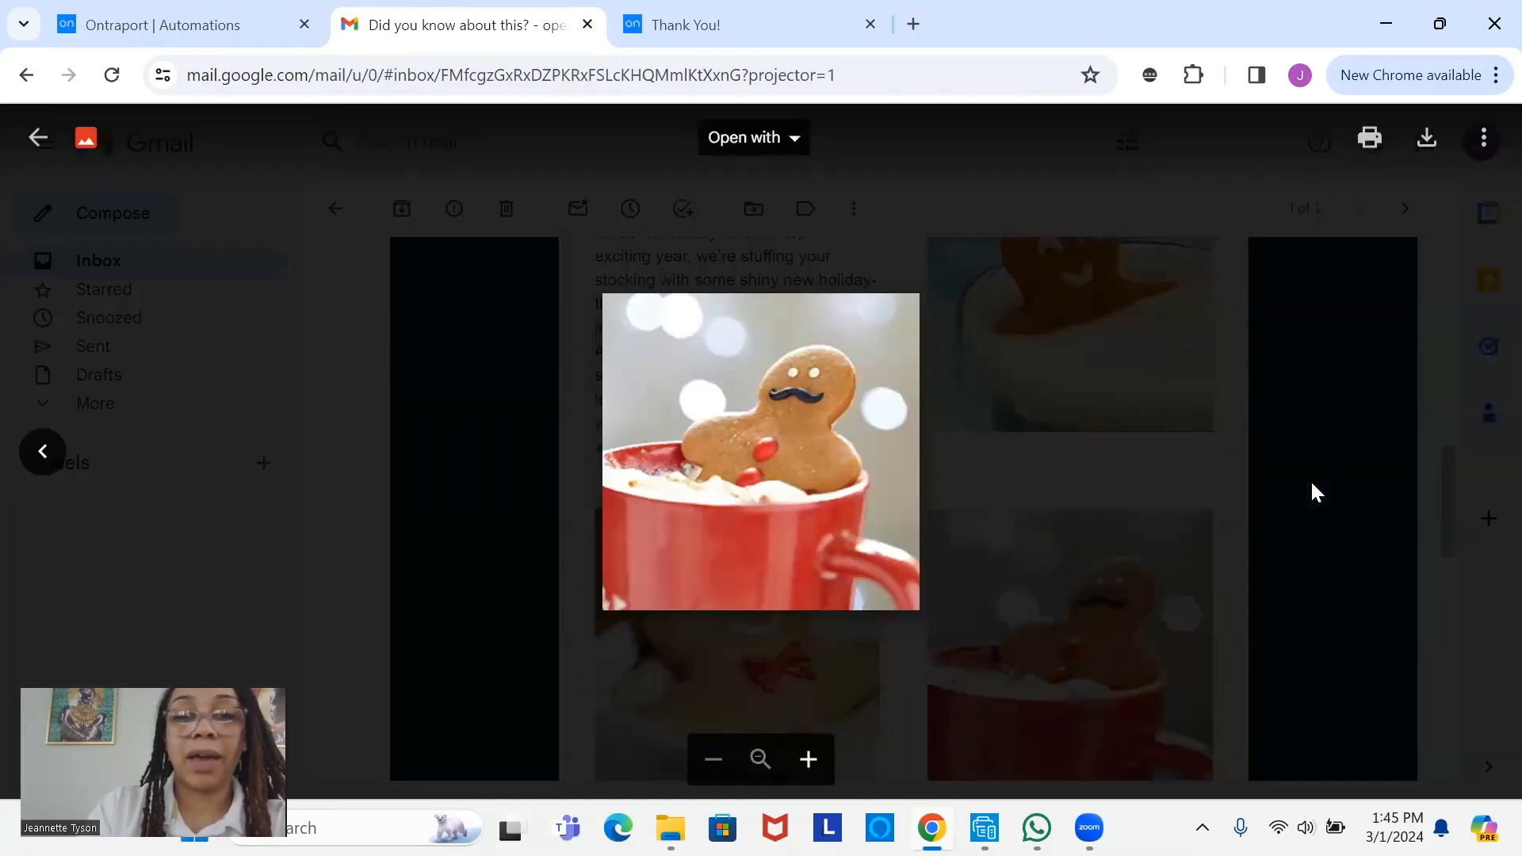
click(1310, 492)
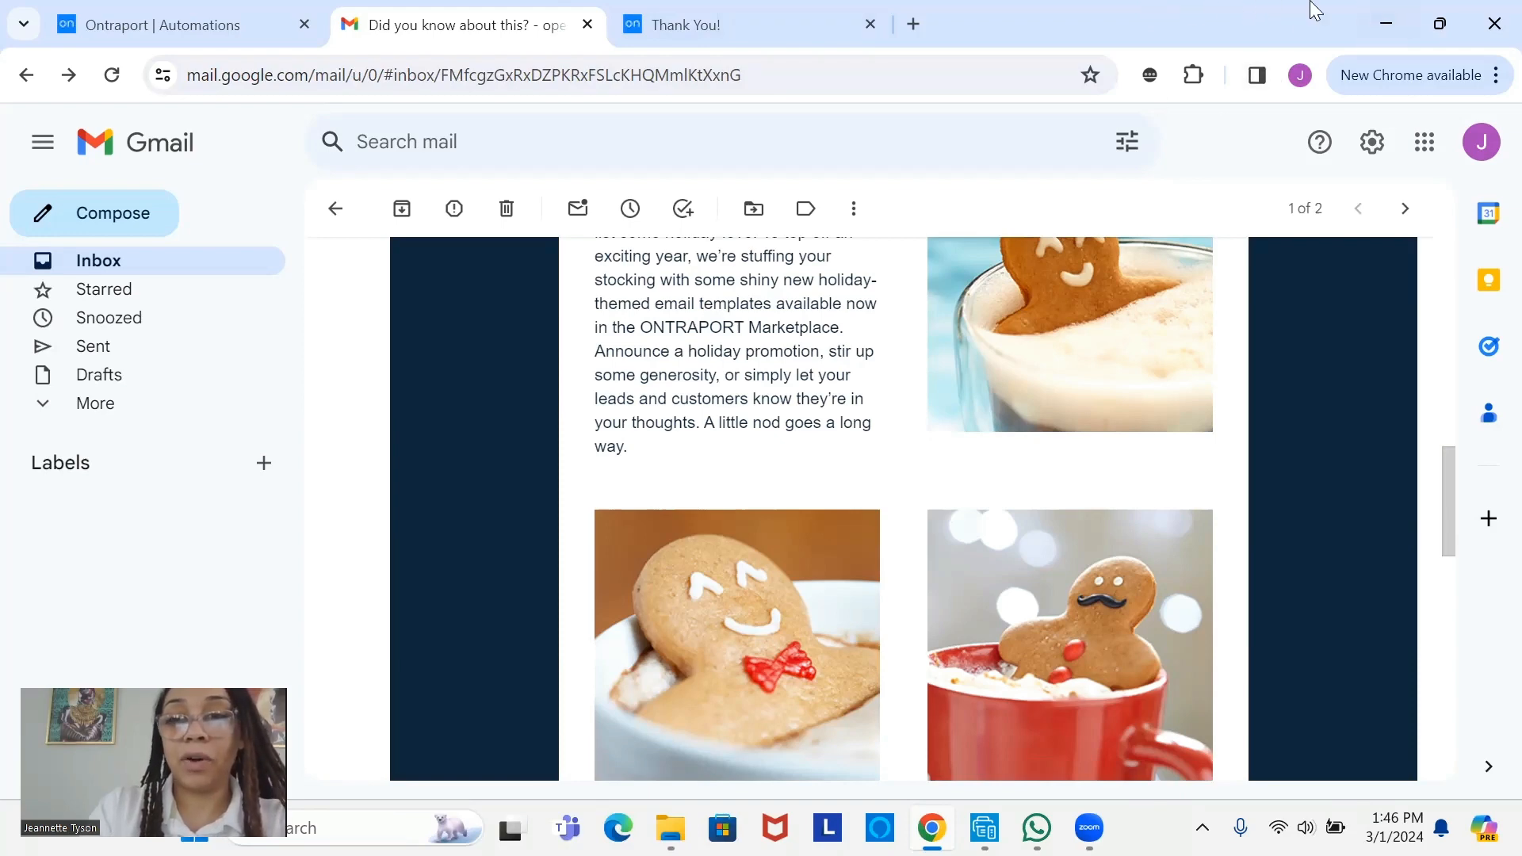
drag(1447, 512, 1485, 526)
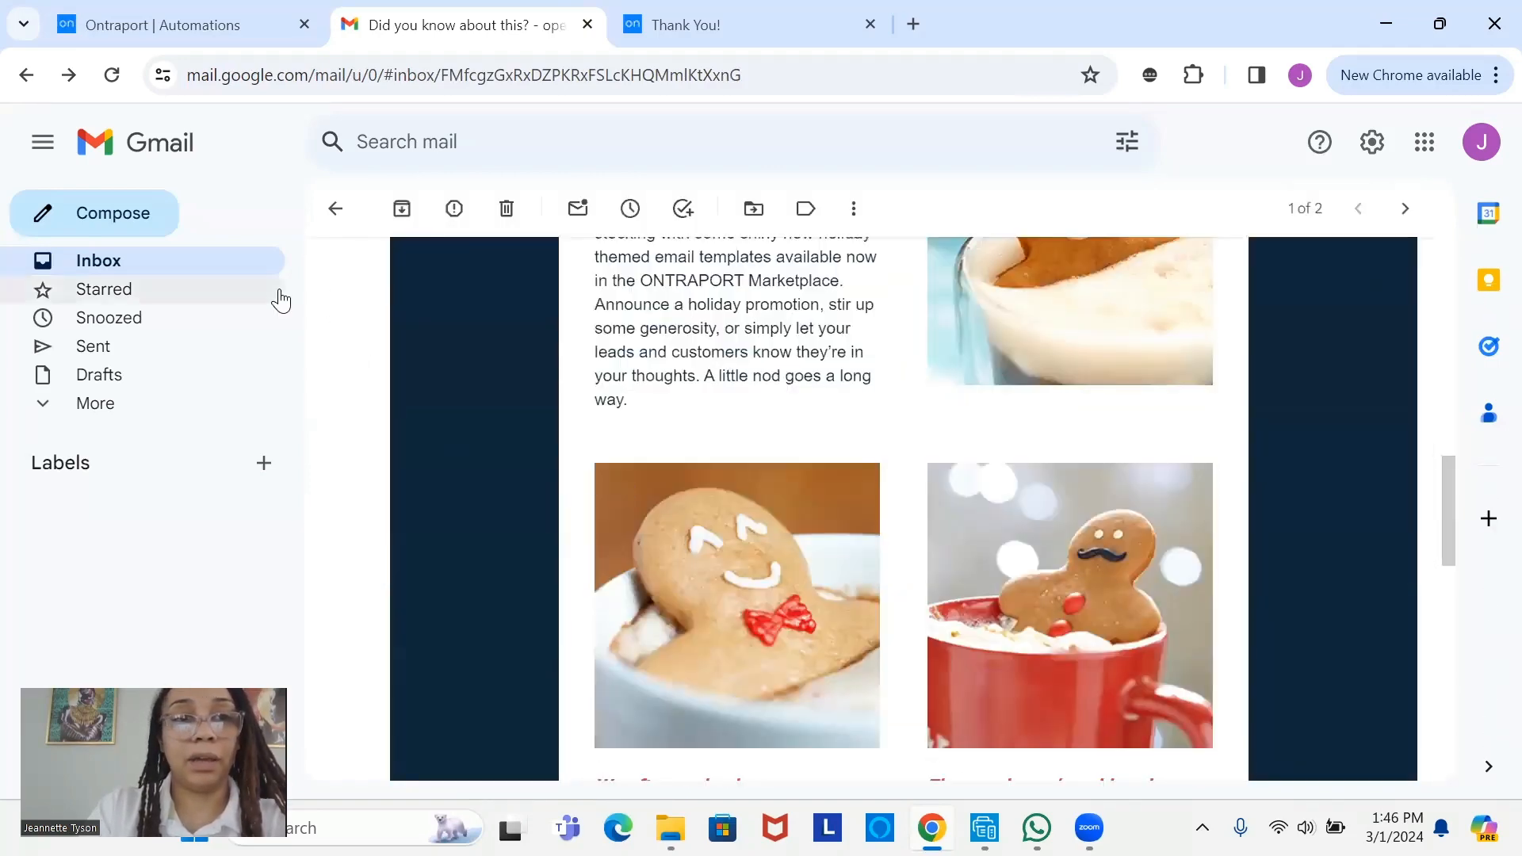
click(270, 274)
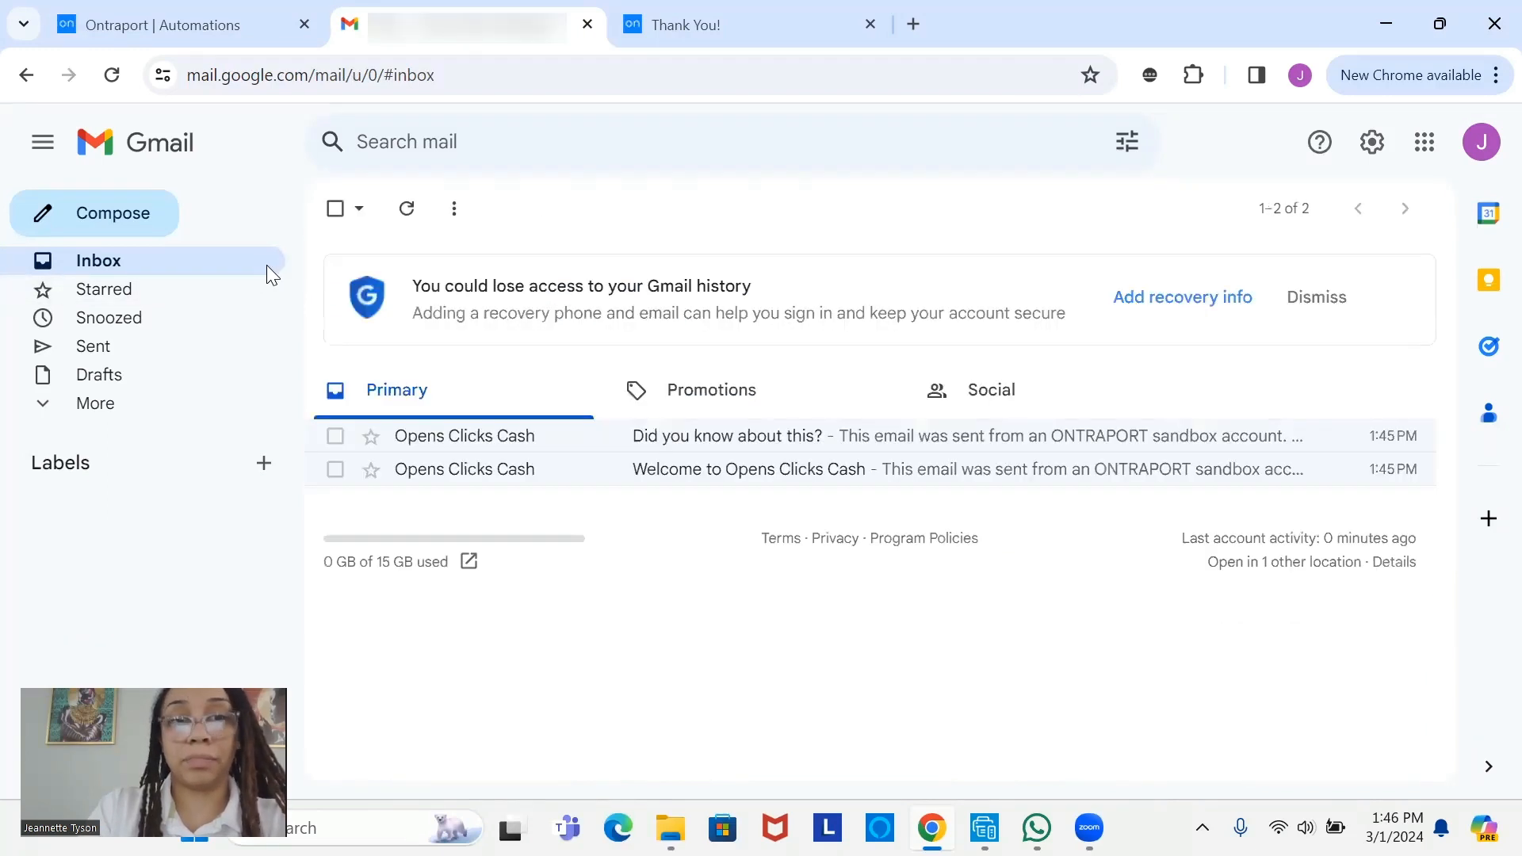
click(587, 24)
- Close the Thank You! tab and open OCC_NEWSLETTER_GOALS at its WAIT node and Clicks Email Link goals
click(586, 25)
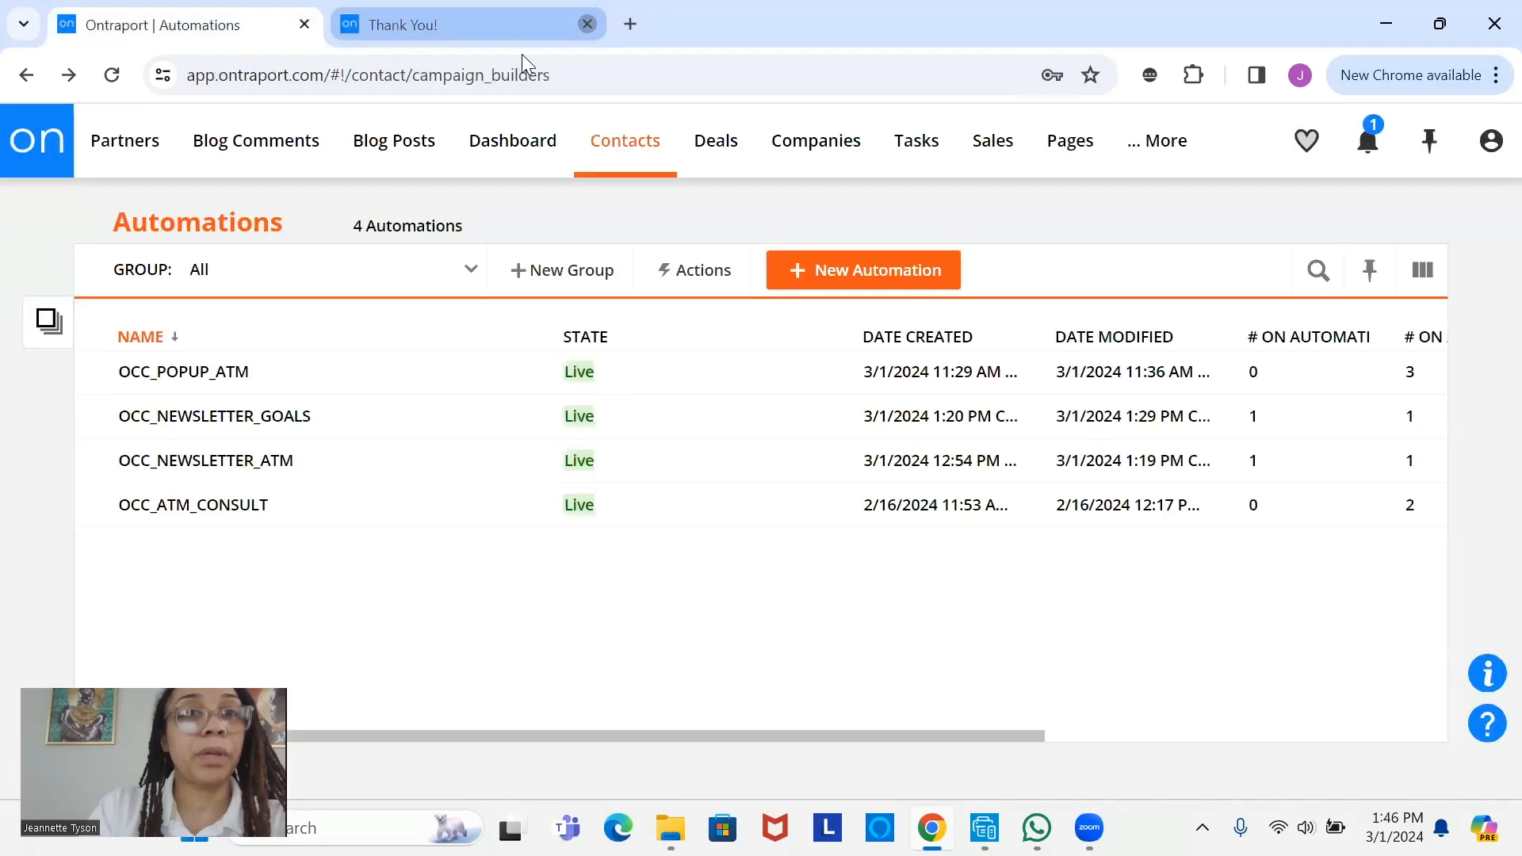
click(294, 417)
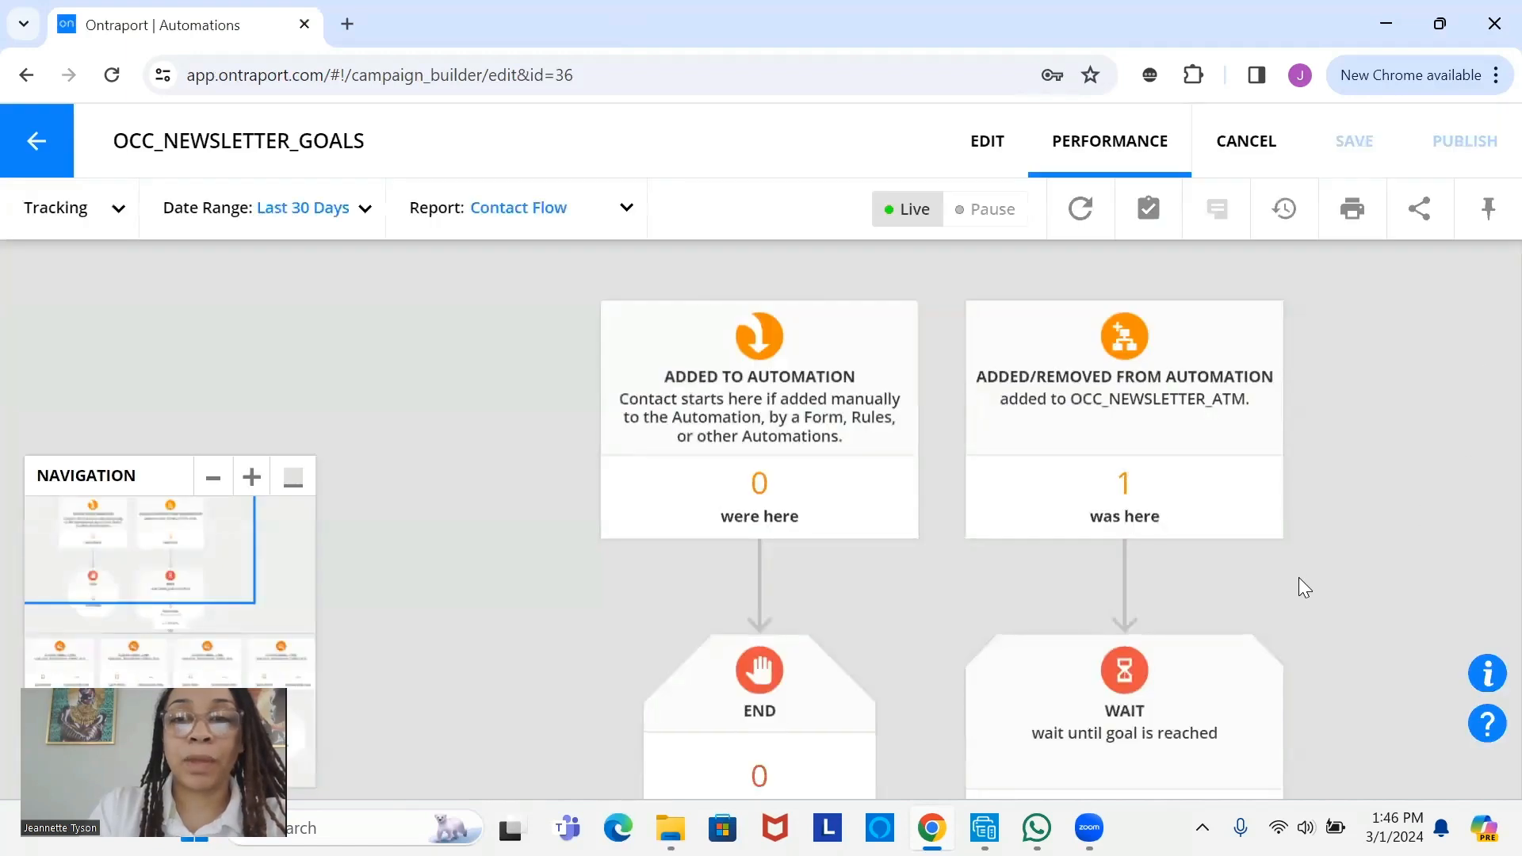
drag(1109, 686, 896, 141)
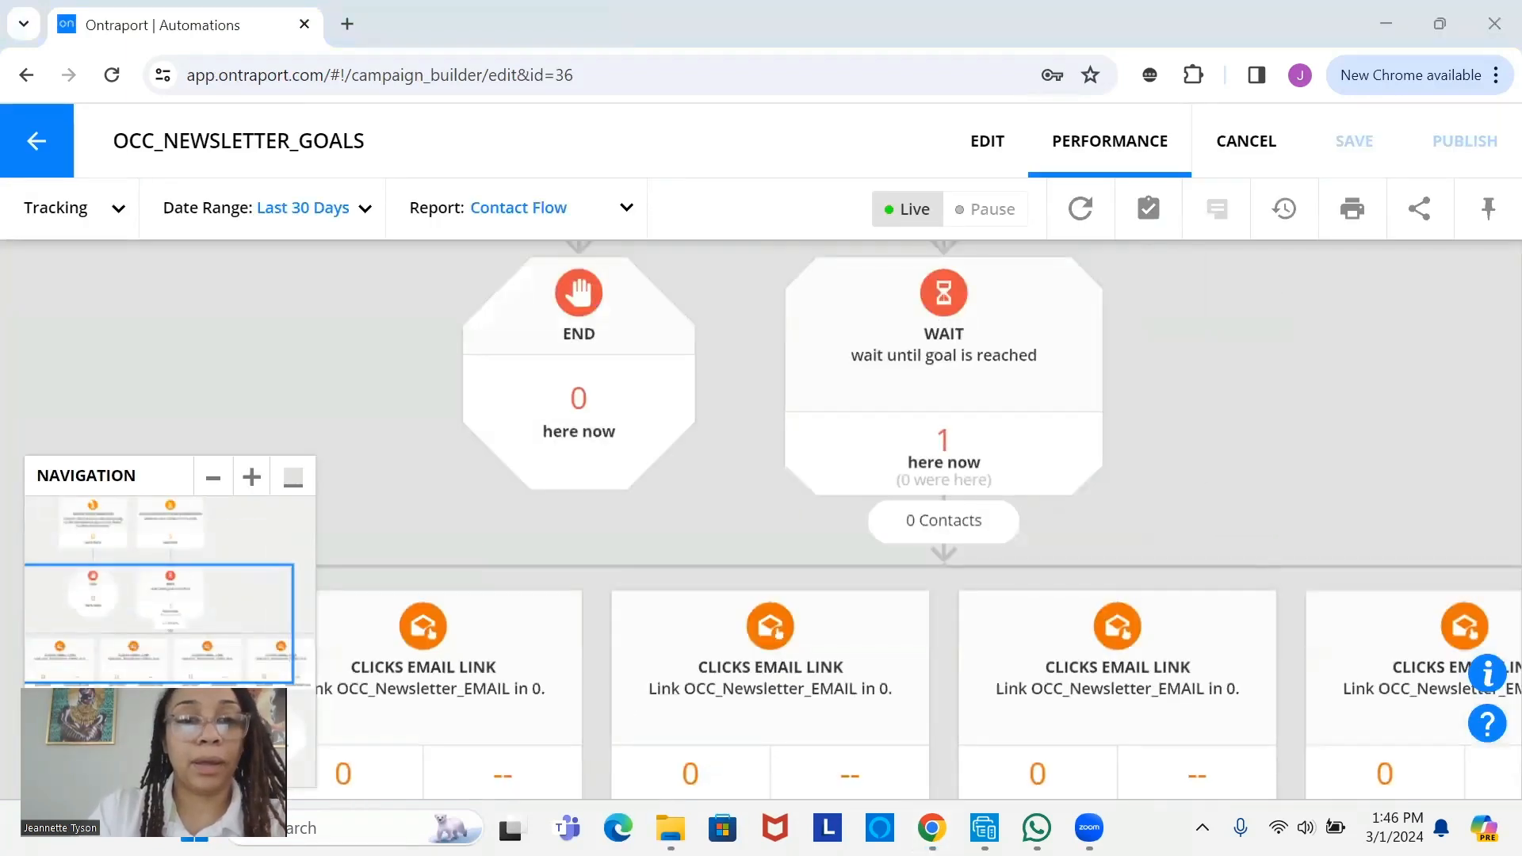
drag(585, 510, 701, 443)
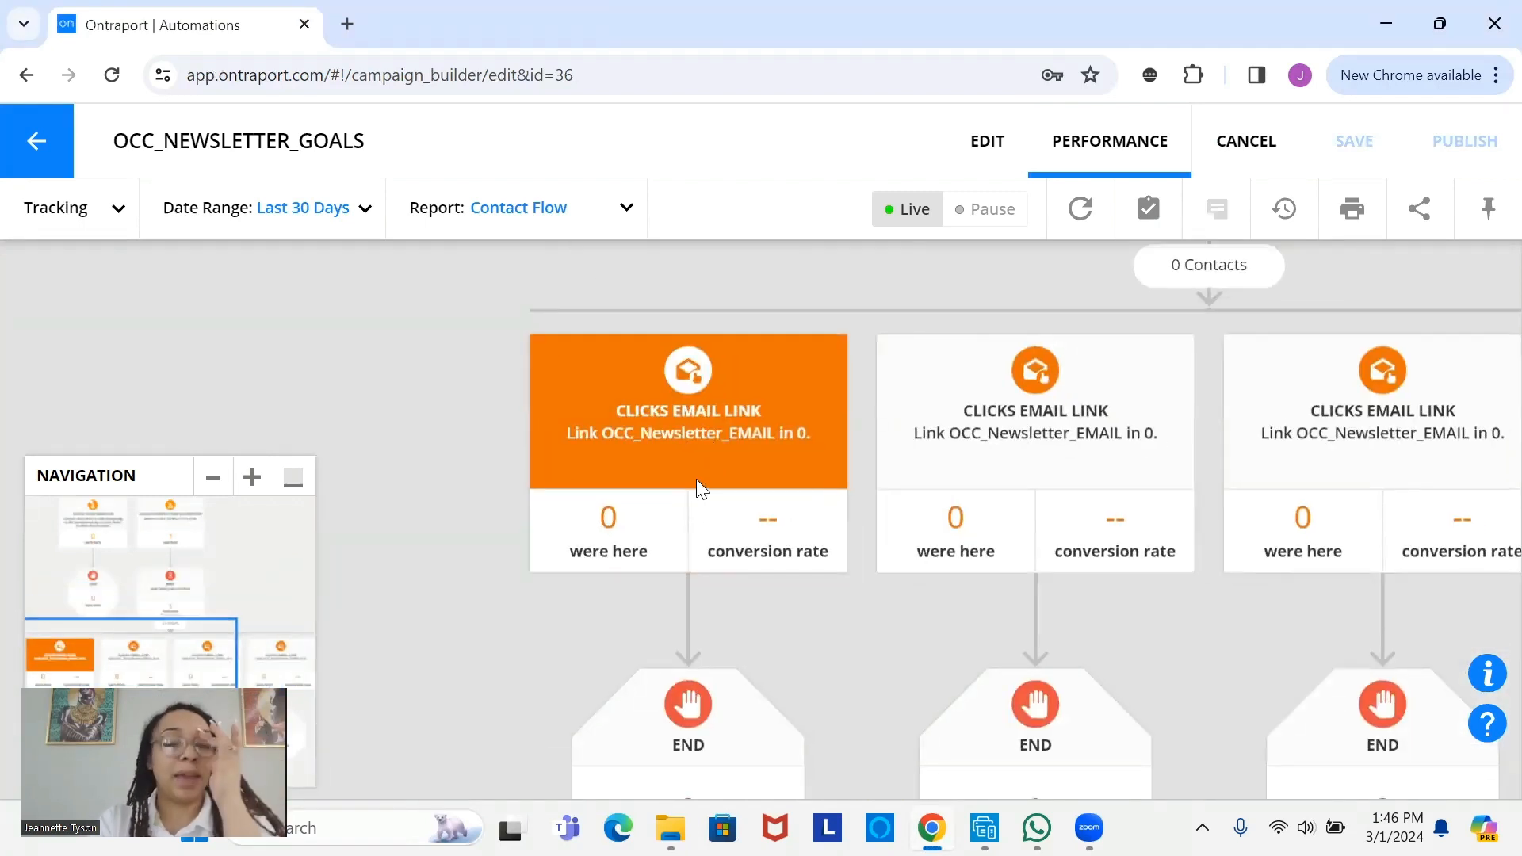